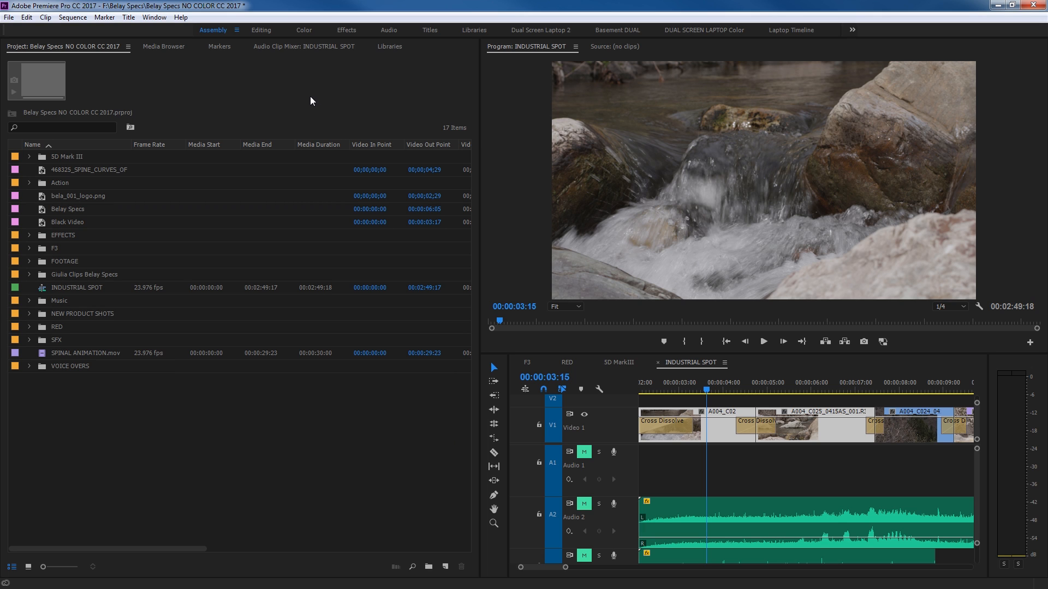
- Switch from the Assembly workspace to the Color workspace
left_click(304, 30)
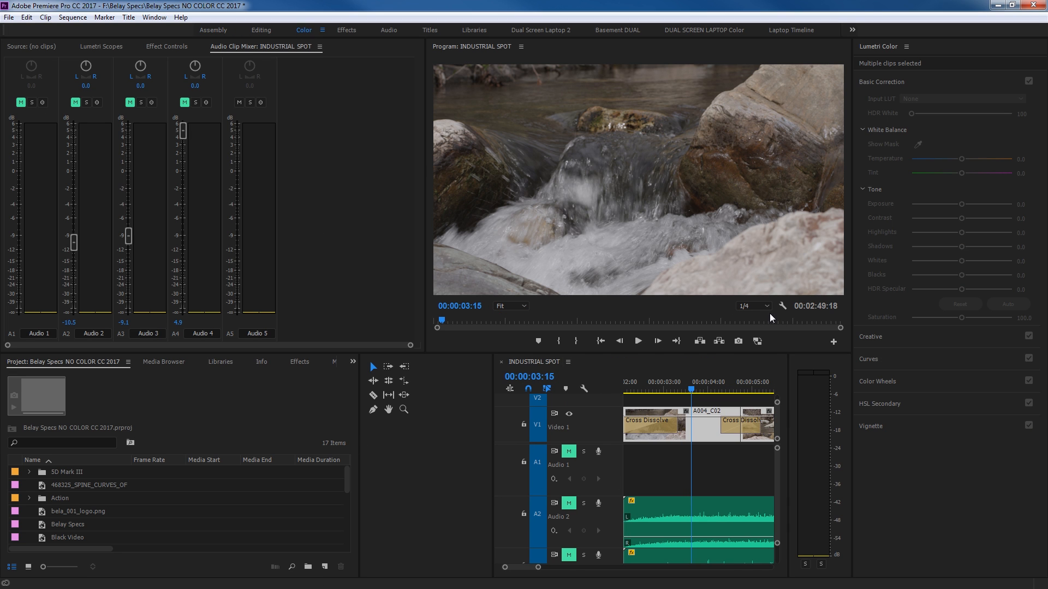
key("alt+shift+1")
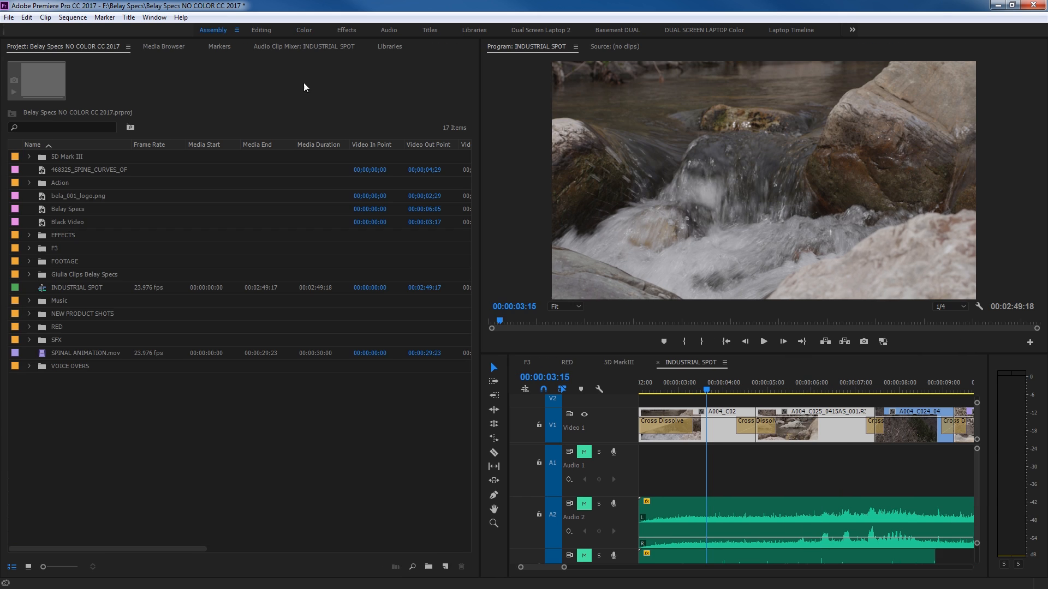
left_click(304, 30)
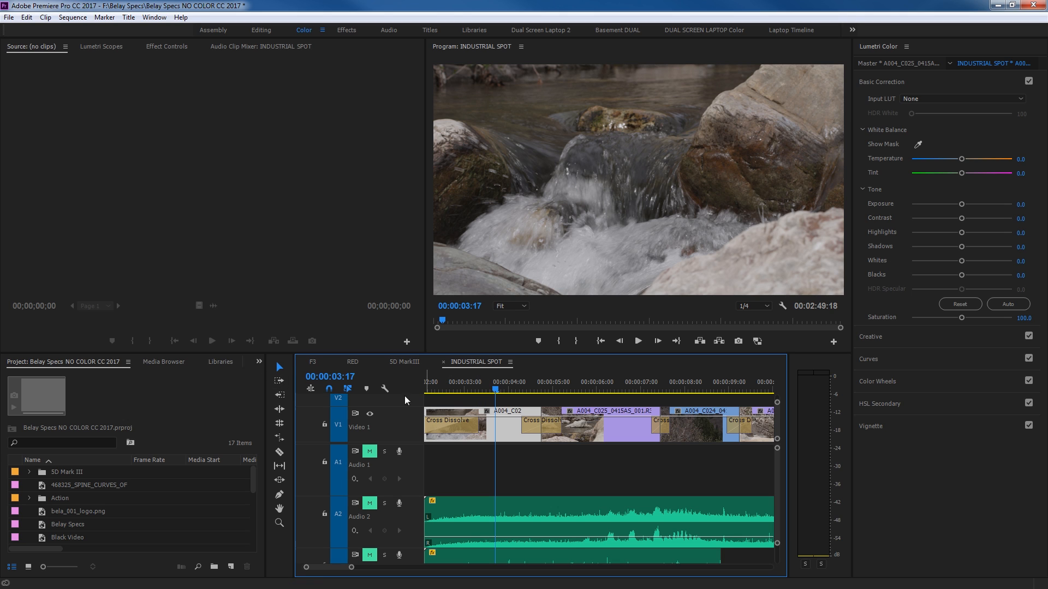
- Bring up the list of effects and expand the Video Effects folder
left_click(259, 362)
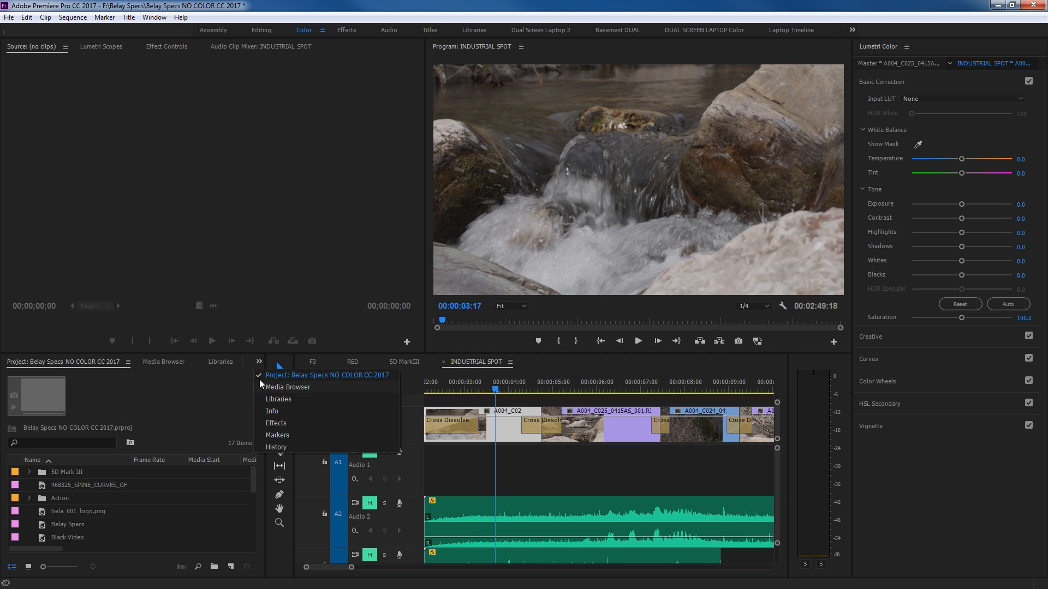
left_click(276, 423)
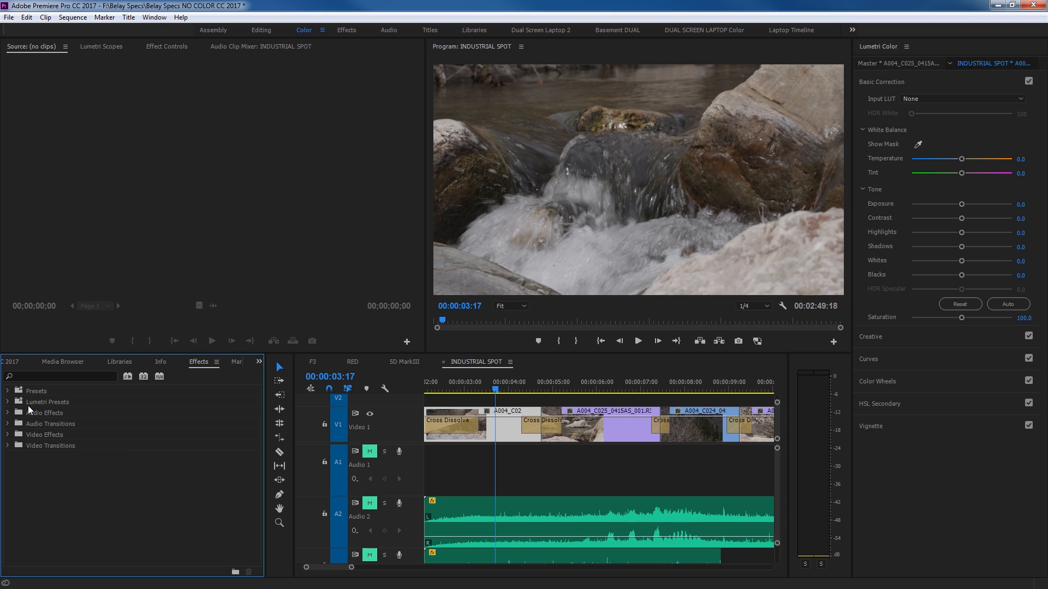
left_click(9, 435)
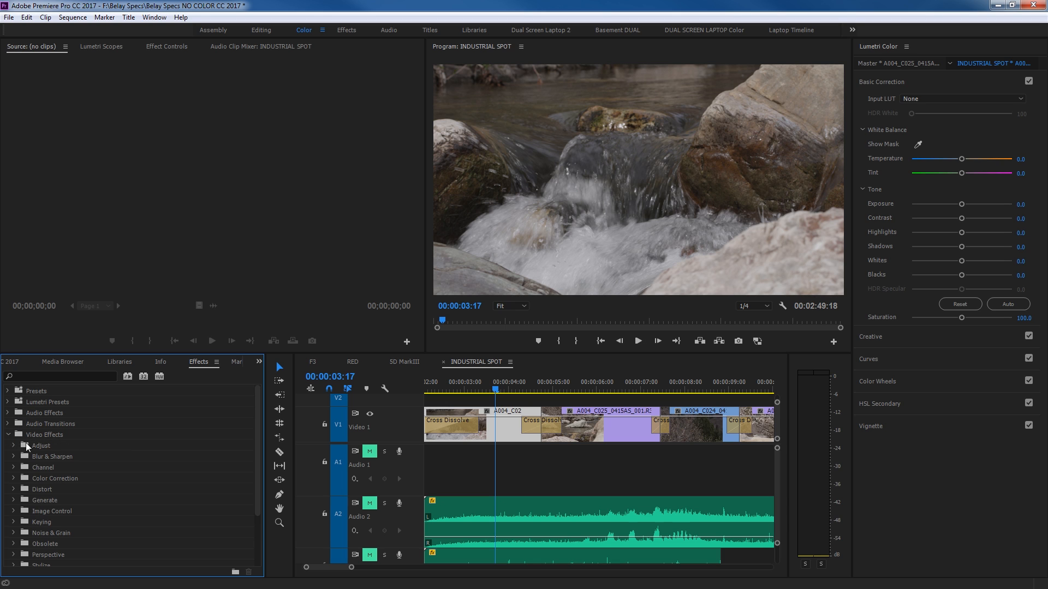
scroll(41, 464, "down", 3)
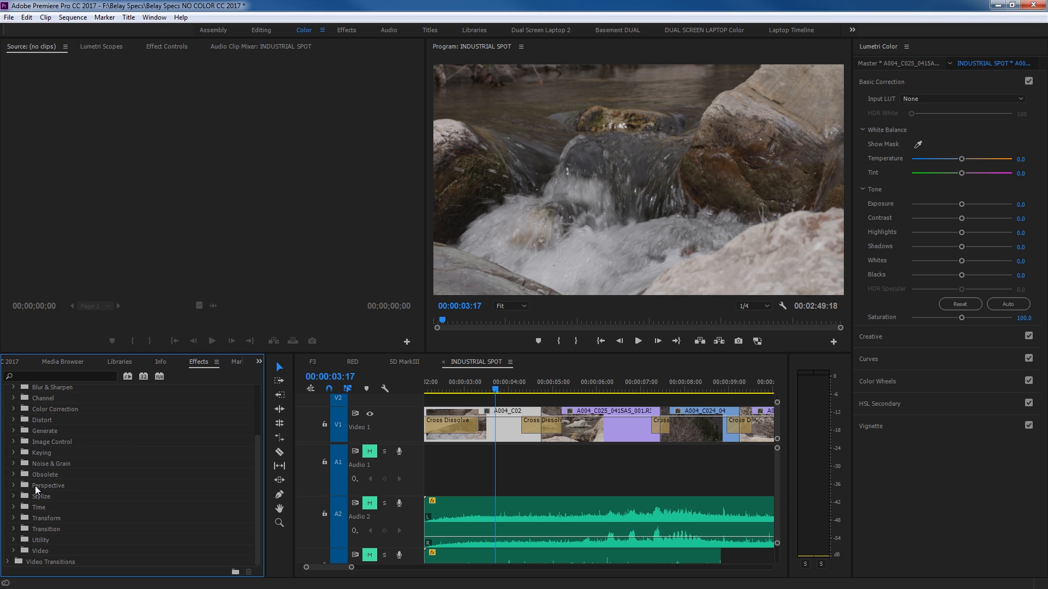
- Examine the older color correction effects in the Obsolete folder, and leave the folder collapsed
double_click(24, 473)
scroll(58, 497, "down", 3)
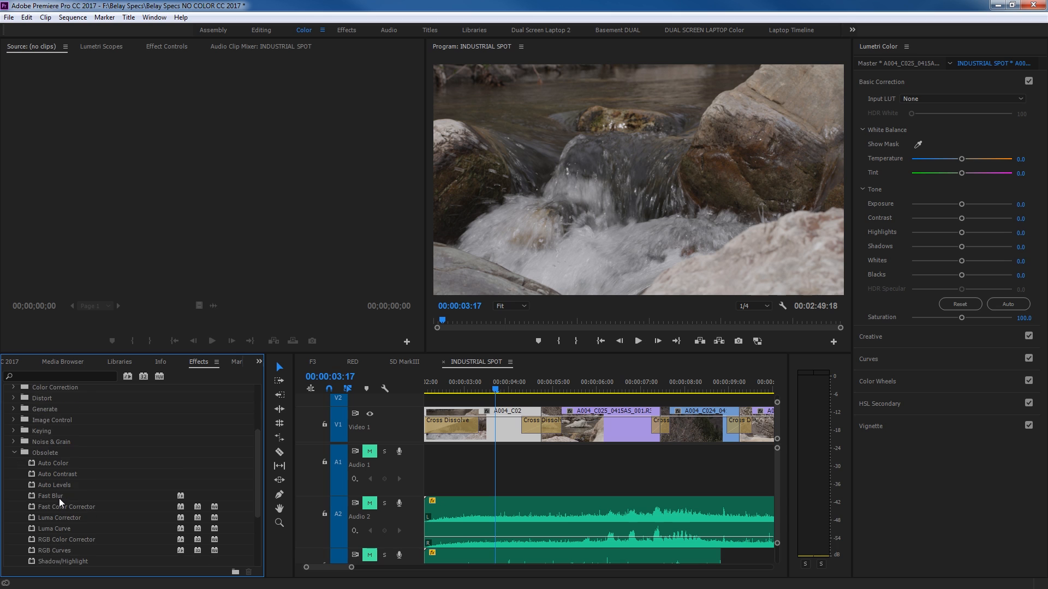
scroll(59, 499, "down", 1)
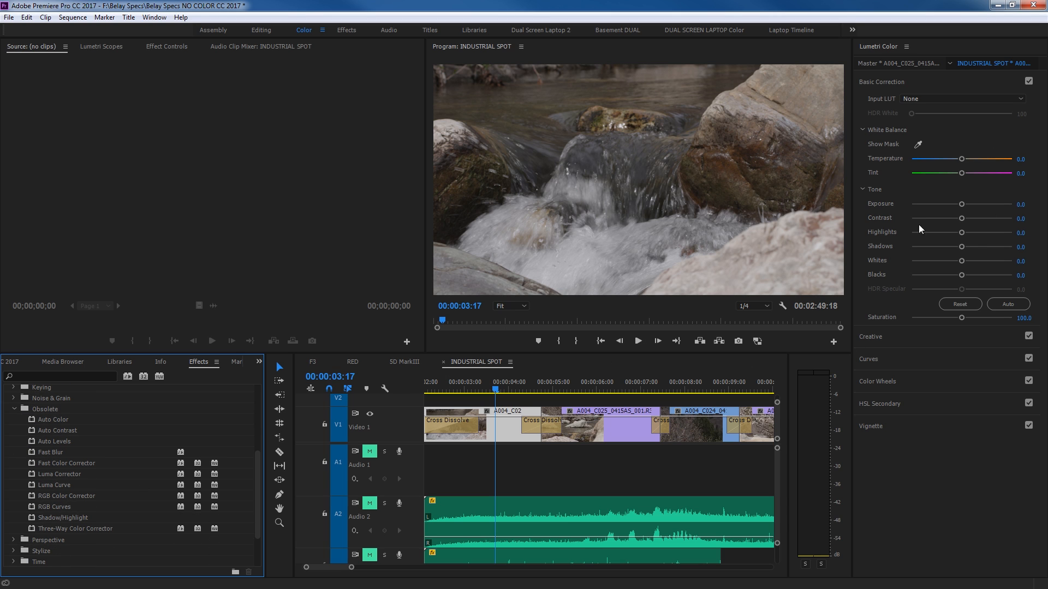
left_click(14, 408)
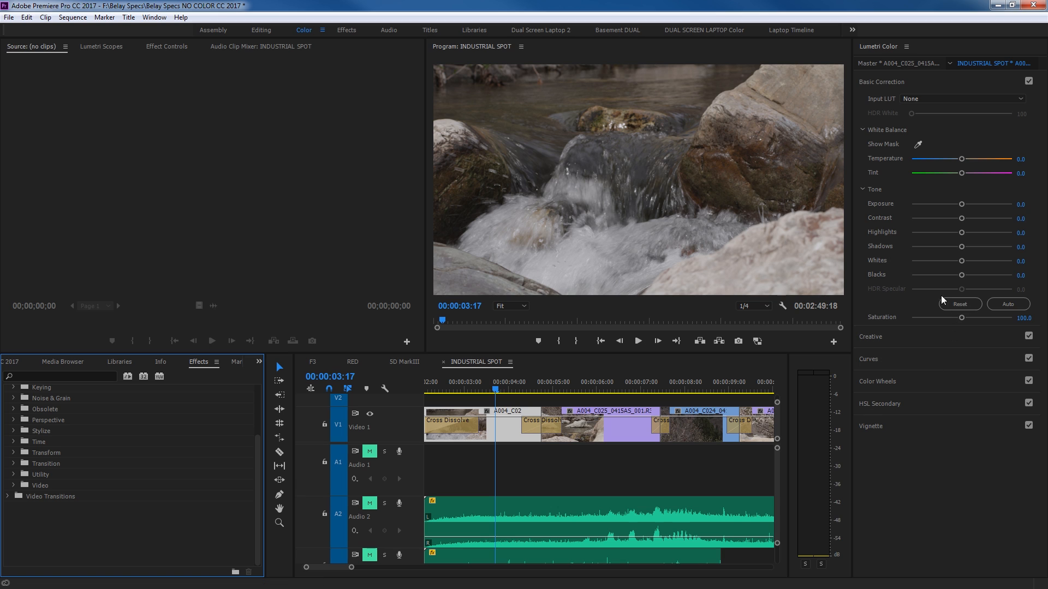
left_click(14, 409)
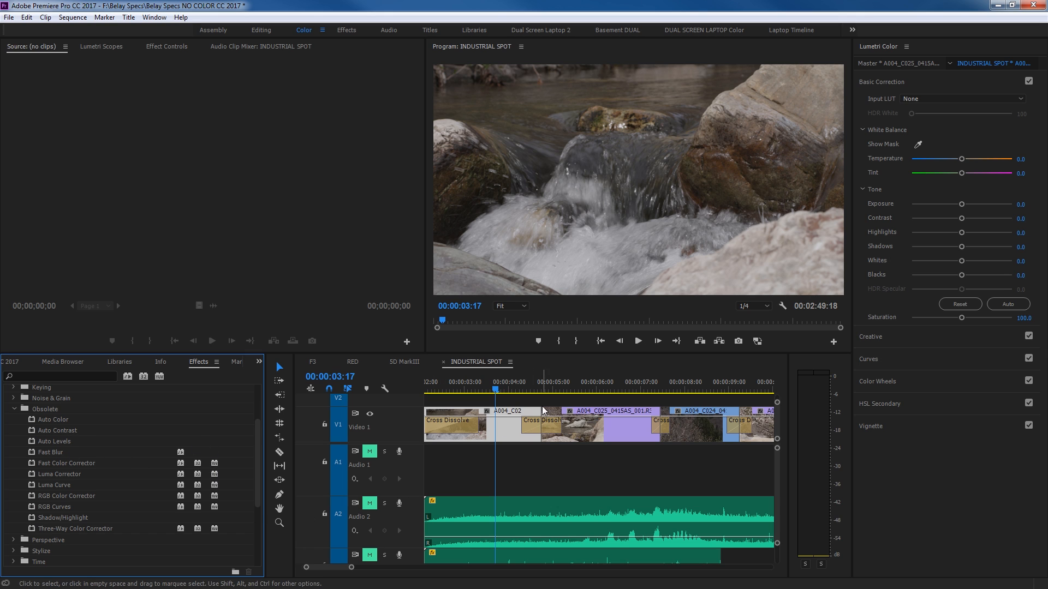
left_click(14, 409)
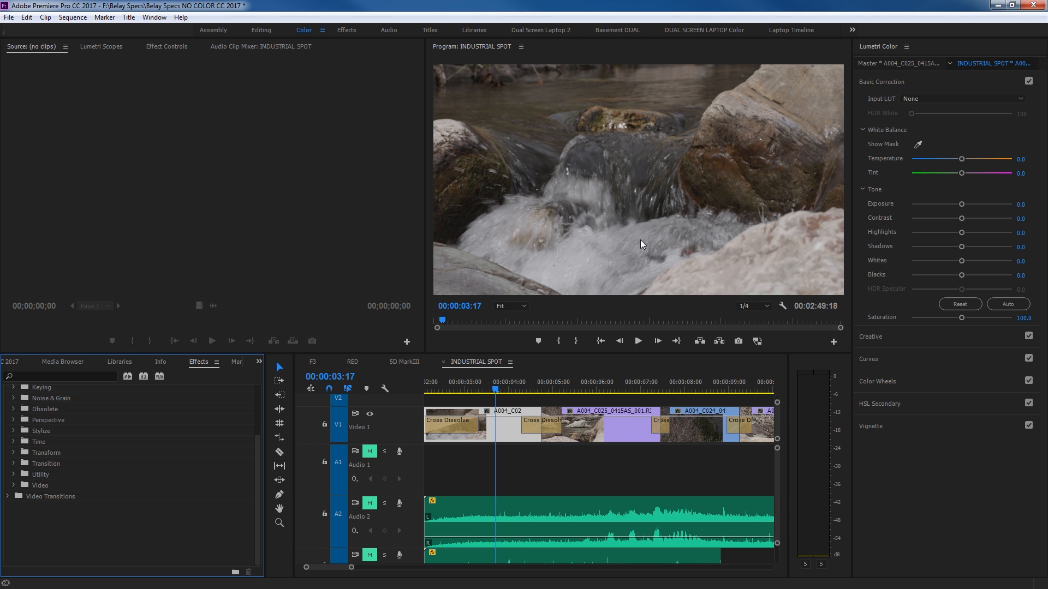
- Show the Lumetri Scopes and add Vectorscope HLS, Vectorscope YUV, Histogram and Waveform (RGB) alongside the RGB parade
left_click(101, 50)
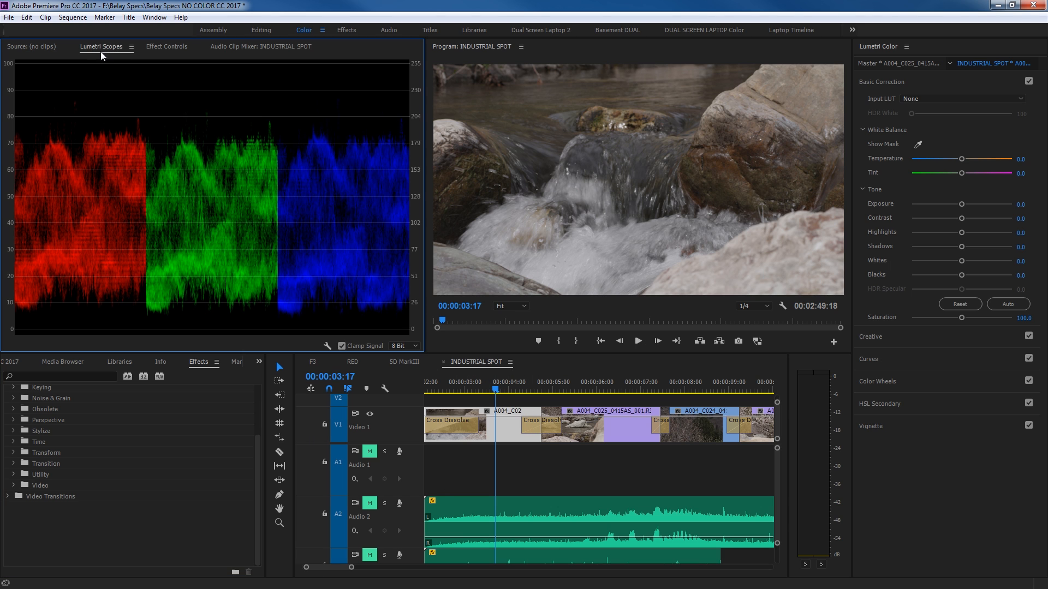
right_click(112, 84)
left_click(146, 92)
right_click(136, 106)
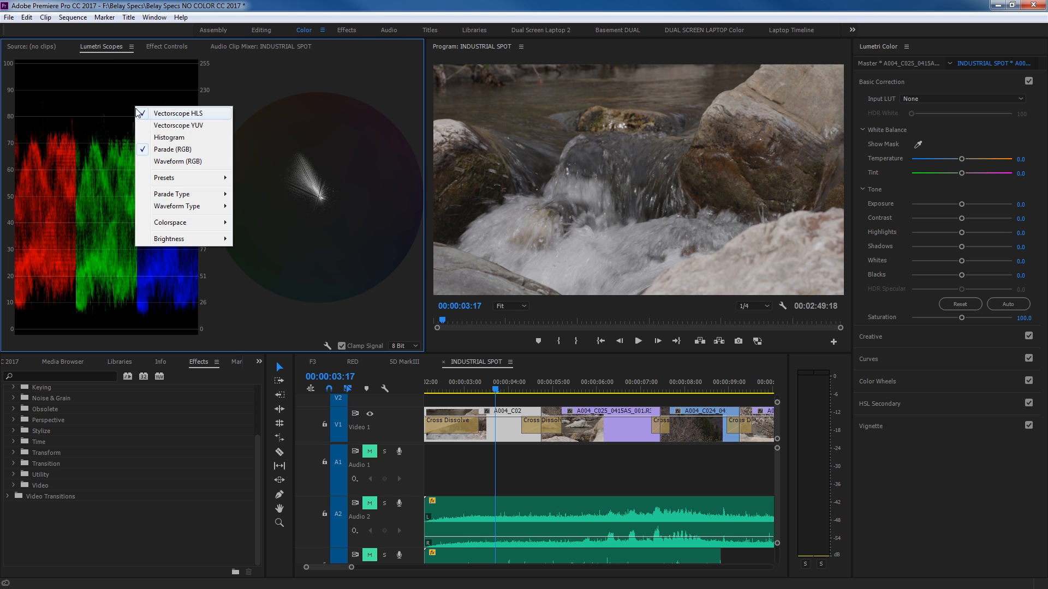
left_click(150, 124)
right_click(149, 127)
left_click(170, 158)
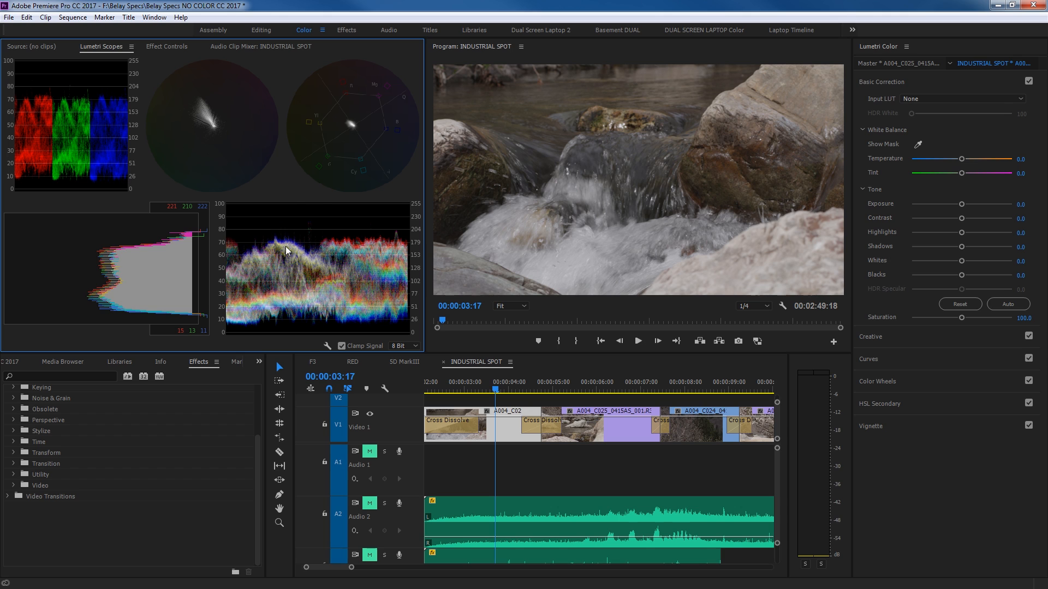
right_click(161, 155)
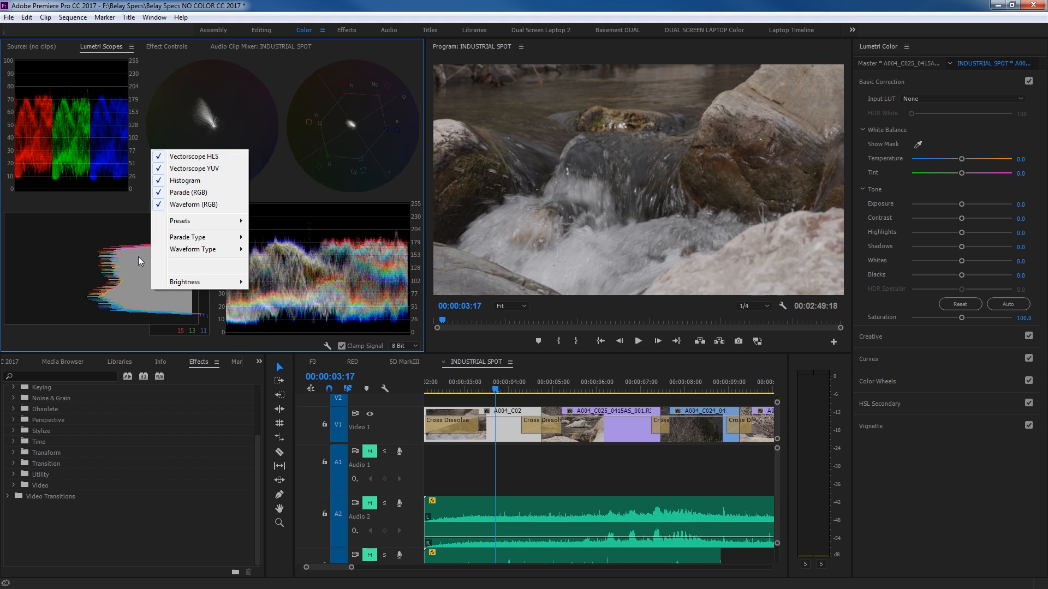
left_click(284, 143)
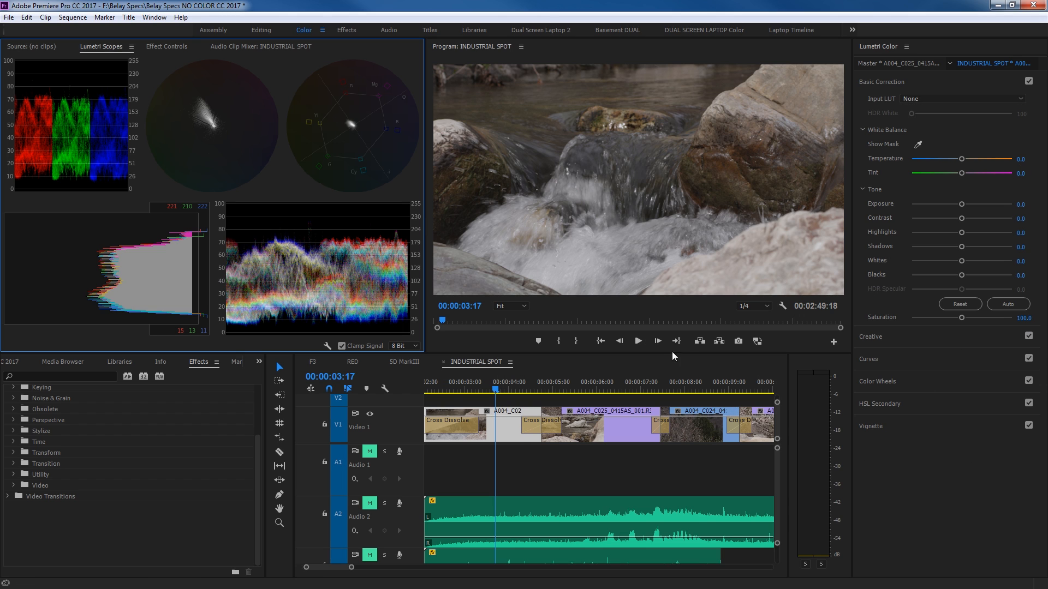
- Examine the scopes for the clips at 00:00:05:10 and 00:00:07:20, and return to 00:00:05:17
left_click(500, 390)
left_click_drag(500, 389, 571, 391)
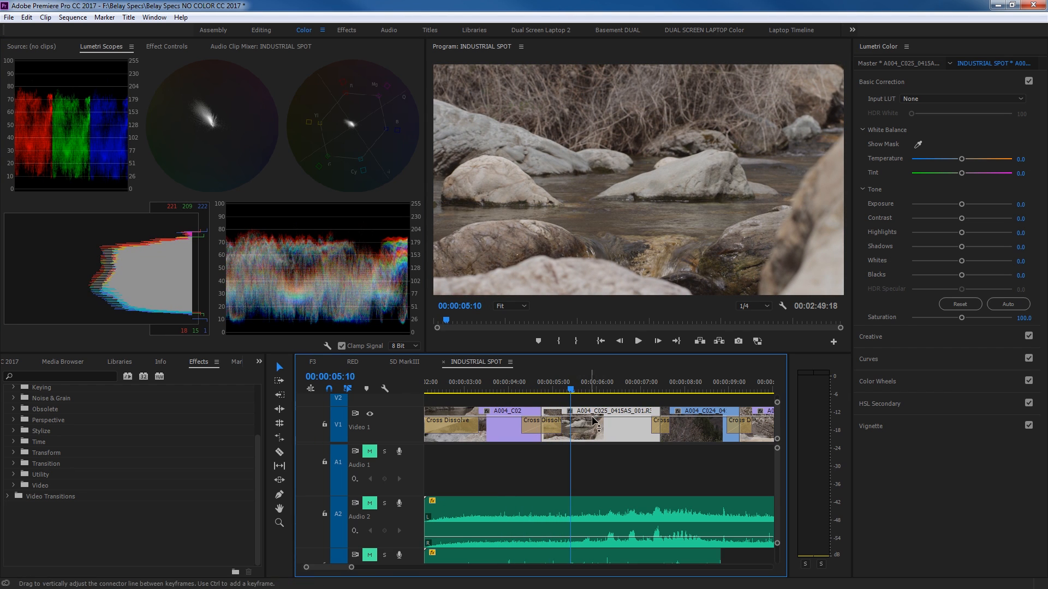
left_click(677, 390)
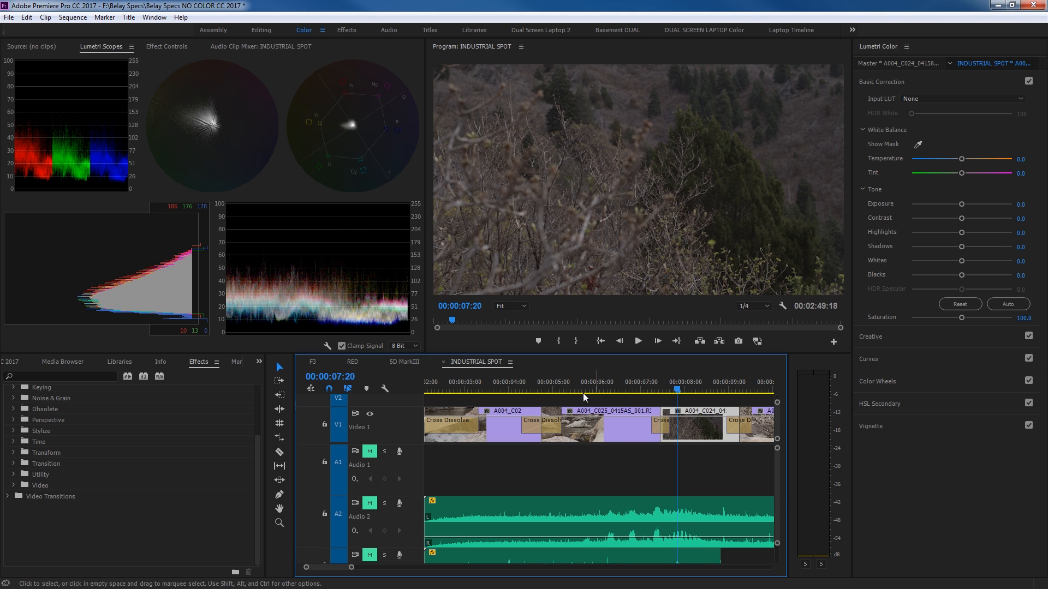
mouse_move(583, 394)
left_mouse_down()
mouse_move(519, 391)
mouse_move(583, 390)
left_mouse_up()
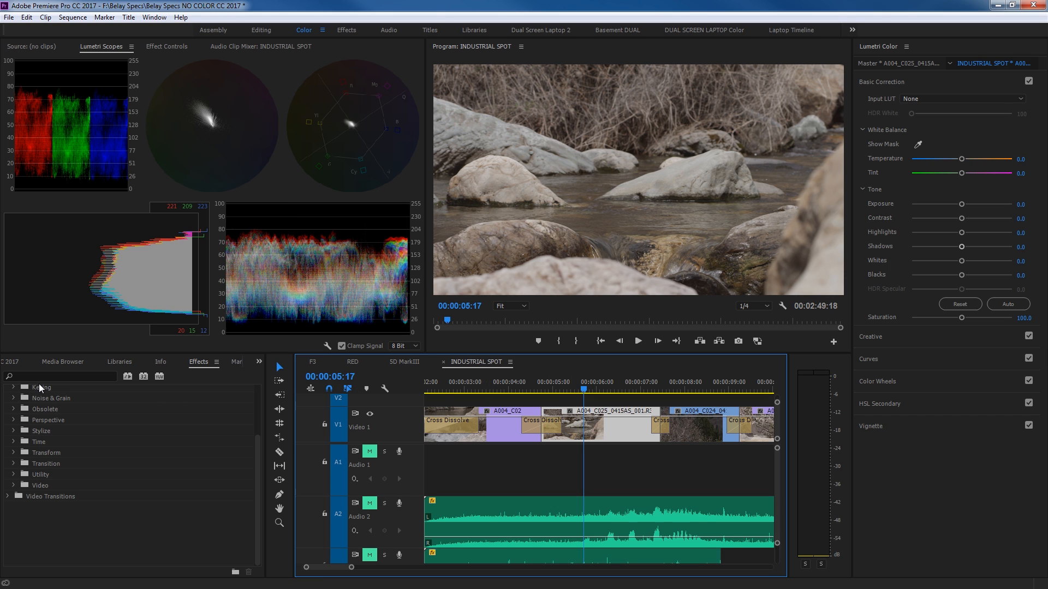
- Show the Effect Controls, collapse the Motion and Opacity groups, and check the effects on the clips at 00:00:03:22 and 00:00:05:21
scroll(52, 422, "up", 4)
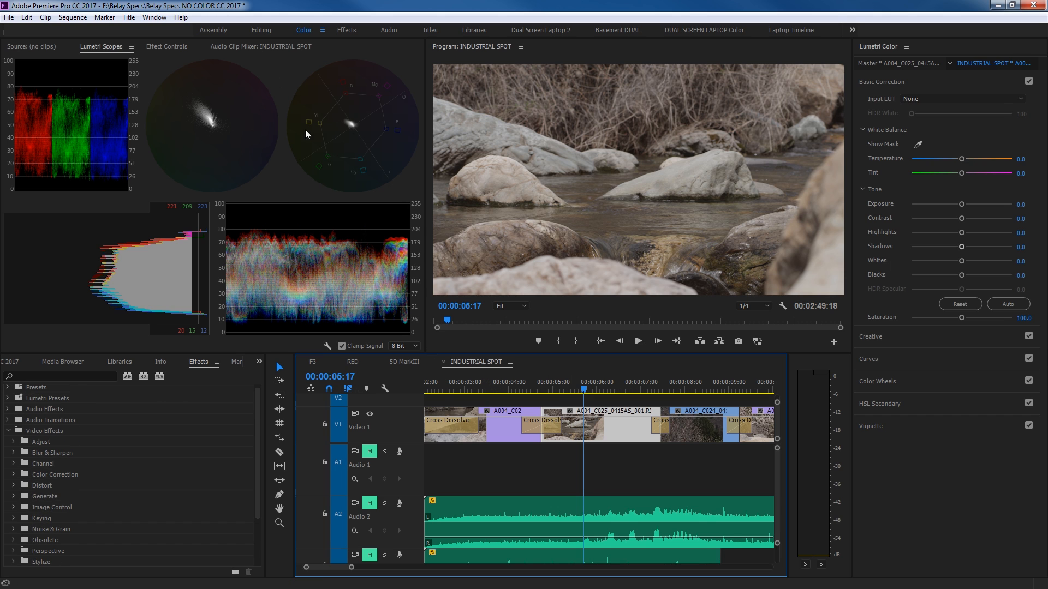
left_click(163, 46)
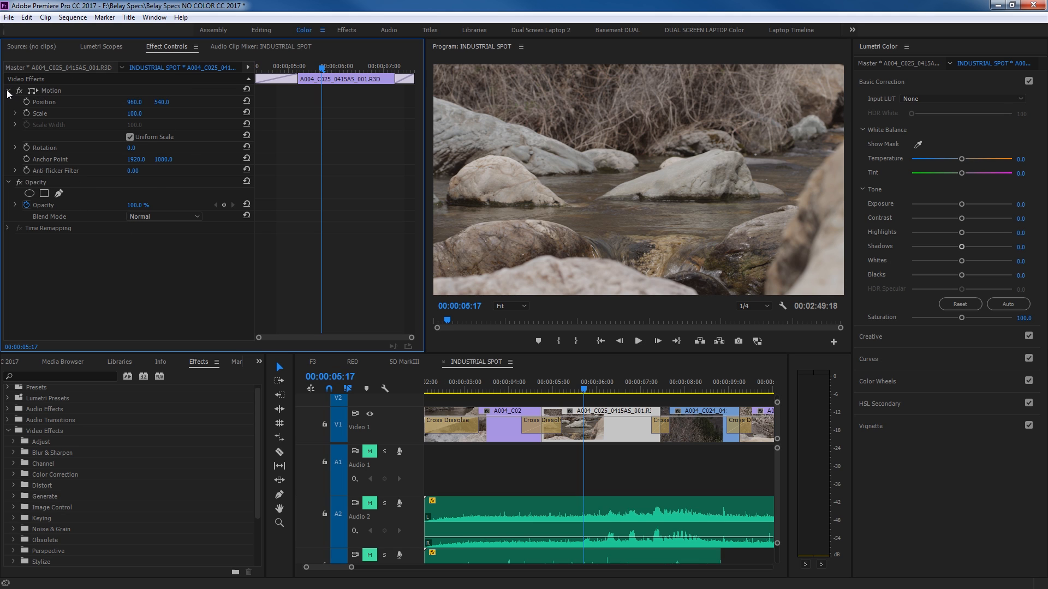
left_click(8, 182)
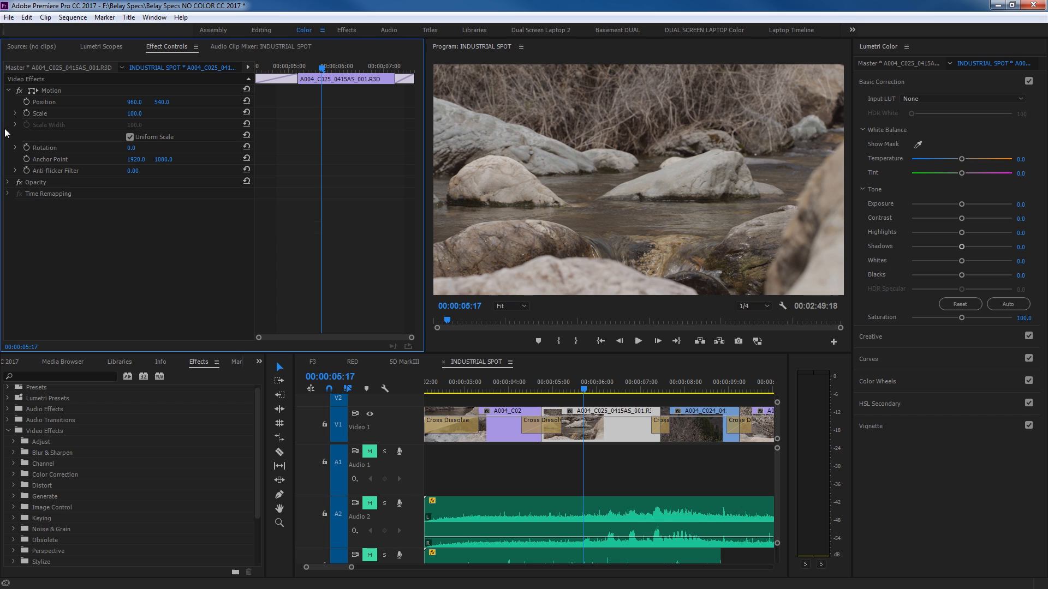
left_click(9, 91)
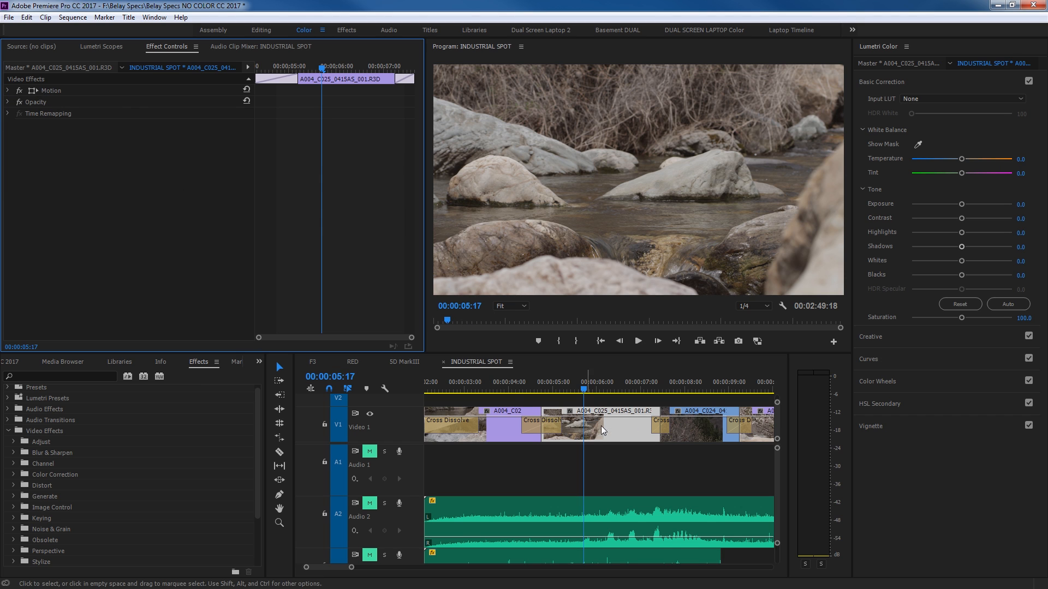
left_click(505, 387)
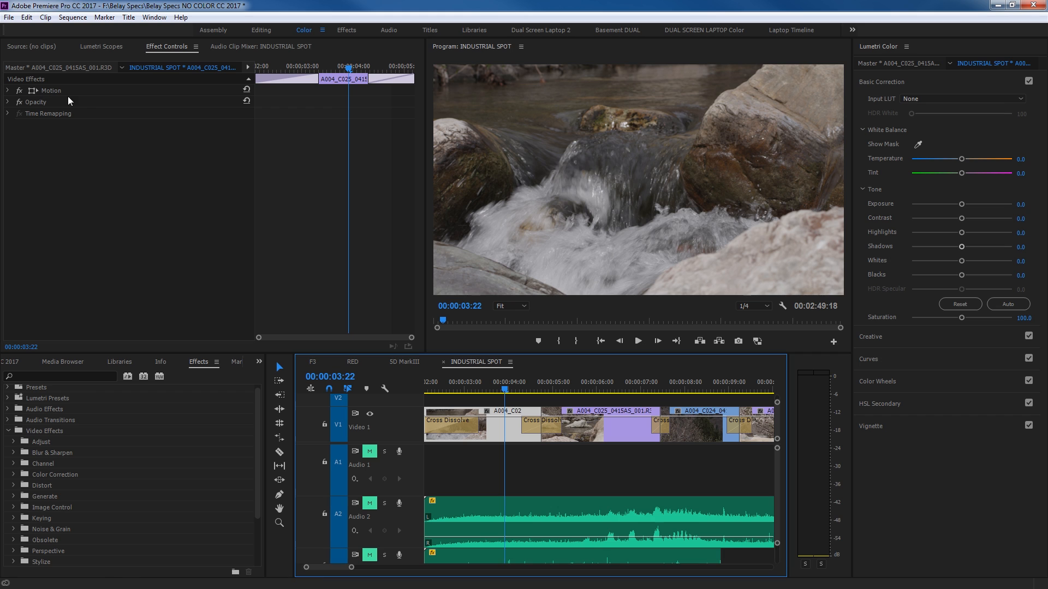
left_click(593, 385)
- Search the effects for "lumetri" and collapse the Lumetri preset folders to reach the Lumetri Color effect
scroll(55, 490, "down", 2)
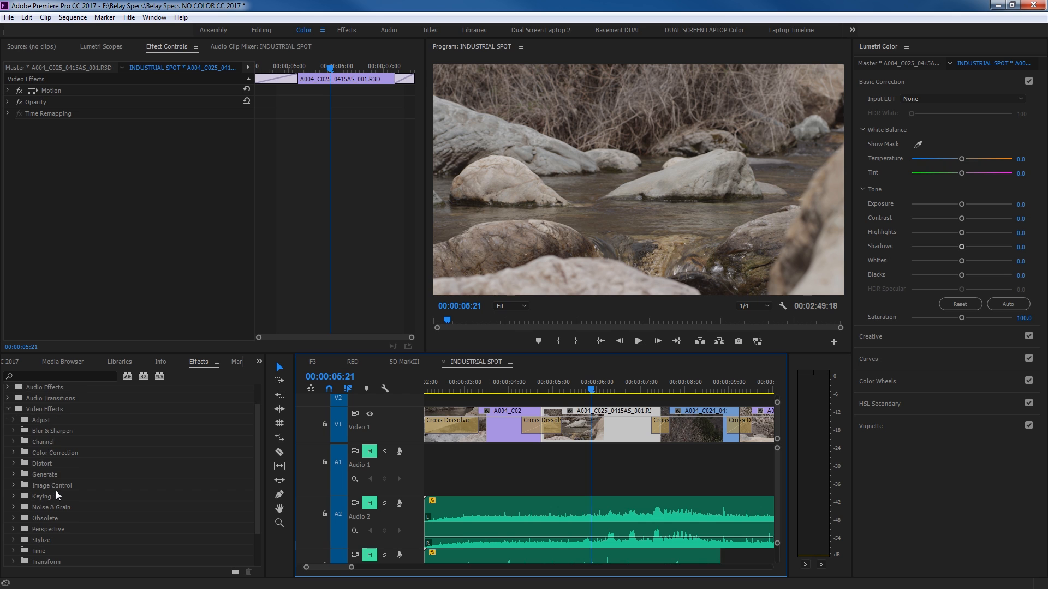
left_click(25, 375)
type("lumetri")
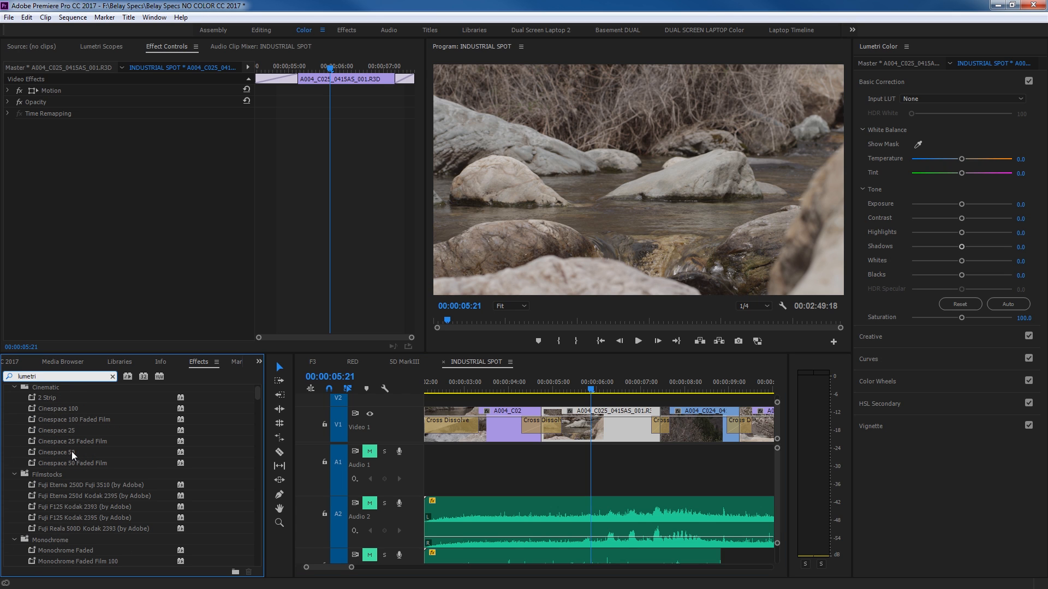
scroll(70, 460, "up", 2)
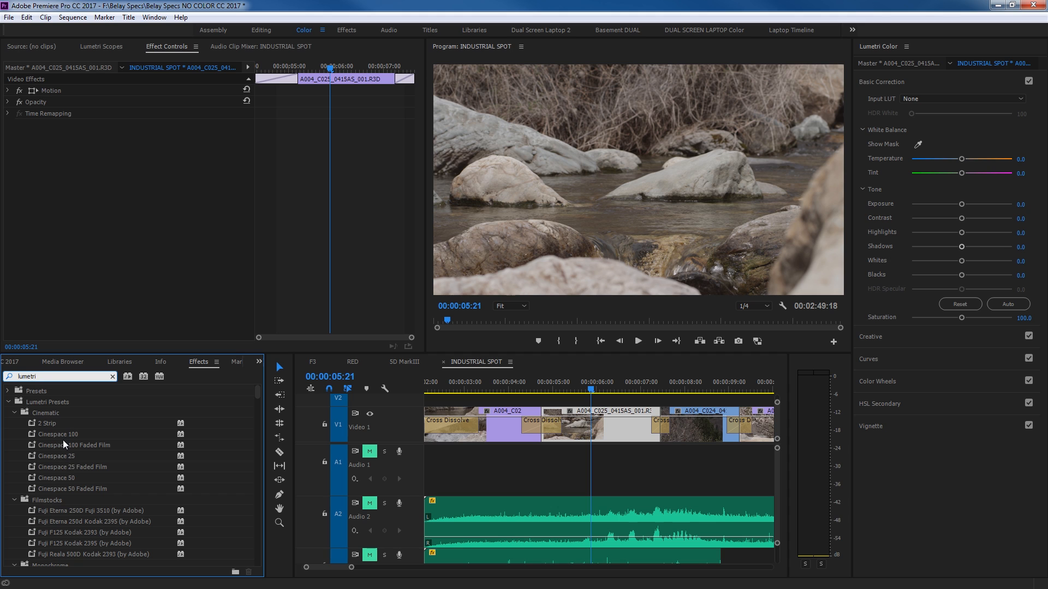
scroll(49, 435, "down", 5)
scroll(48, 438, "up", 5)
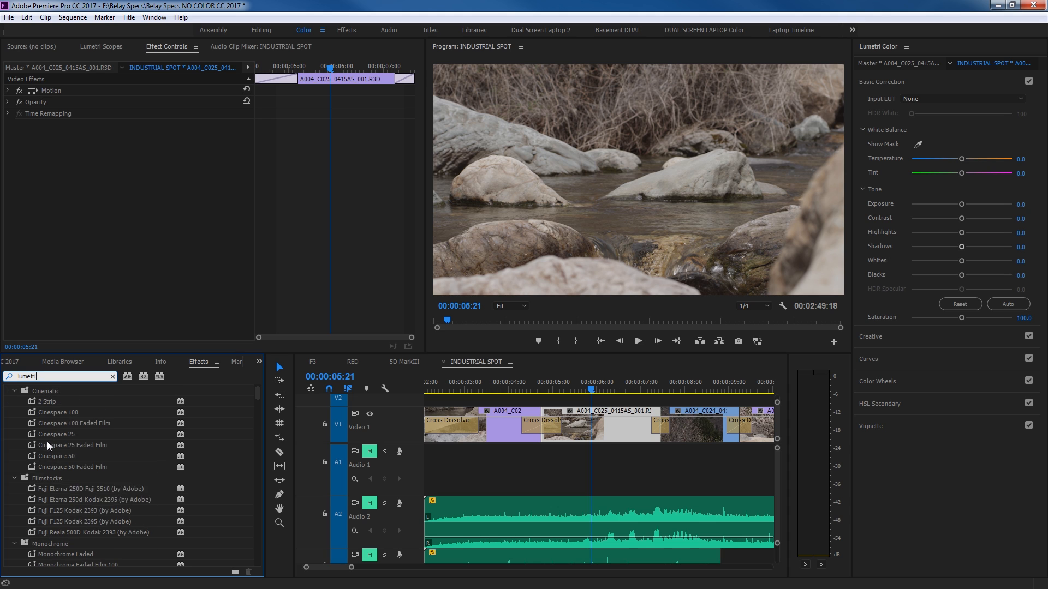
left_click(14, 414)
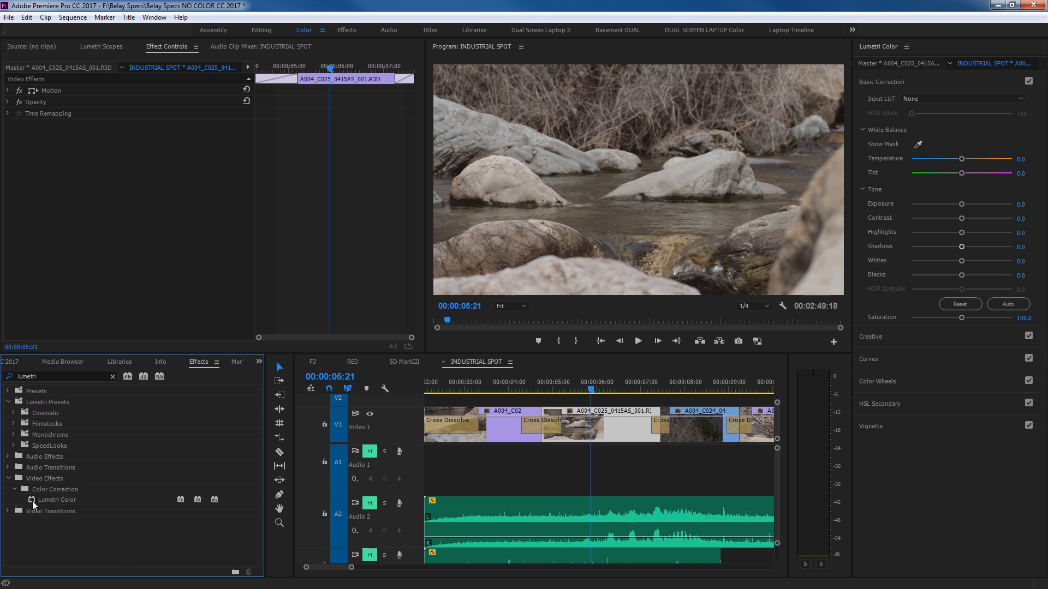
- Apply the Lumetri Color effect to the A004_C025_0415AS clip in the timeline, and delete it from the clip again
left_click_drag(34, 499, 594, 431)
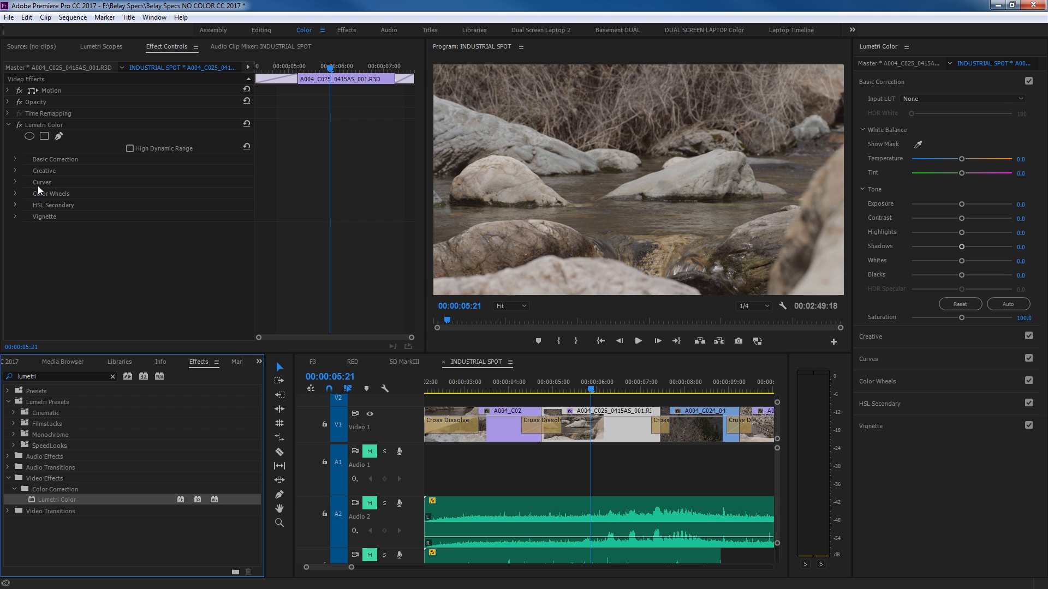
left_click(50, 125)
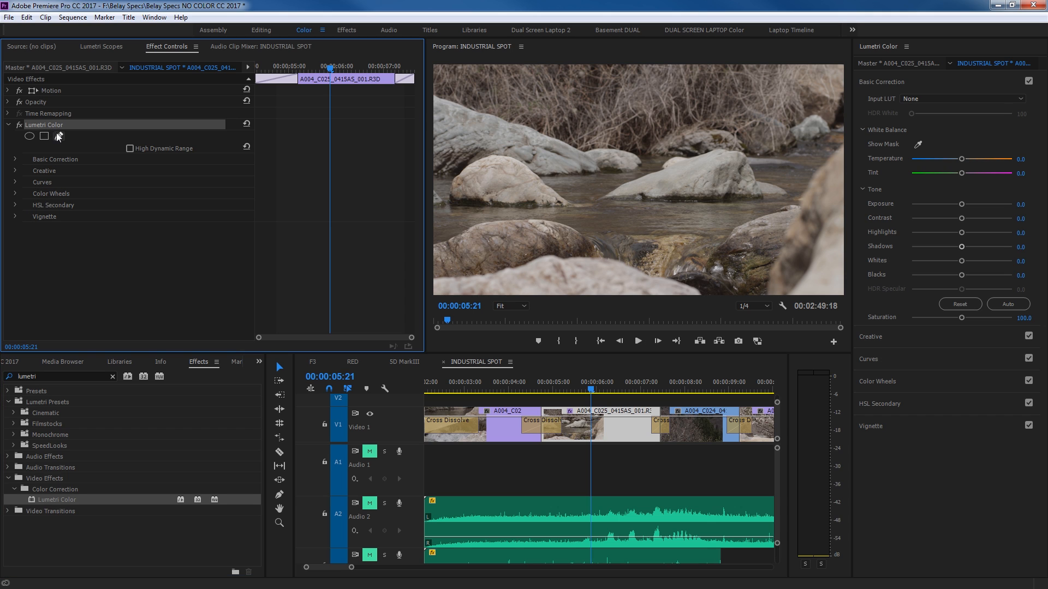
key("Delete")
- Set the Basic Correction exposure of the clip at 00:00:06:01 to 1.2, and collapse the Basic Correction section
left_click(588, 381)
left_click(599, 382)
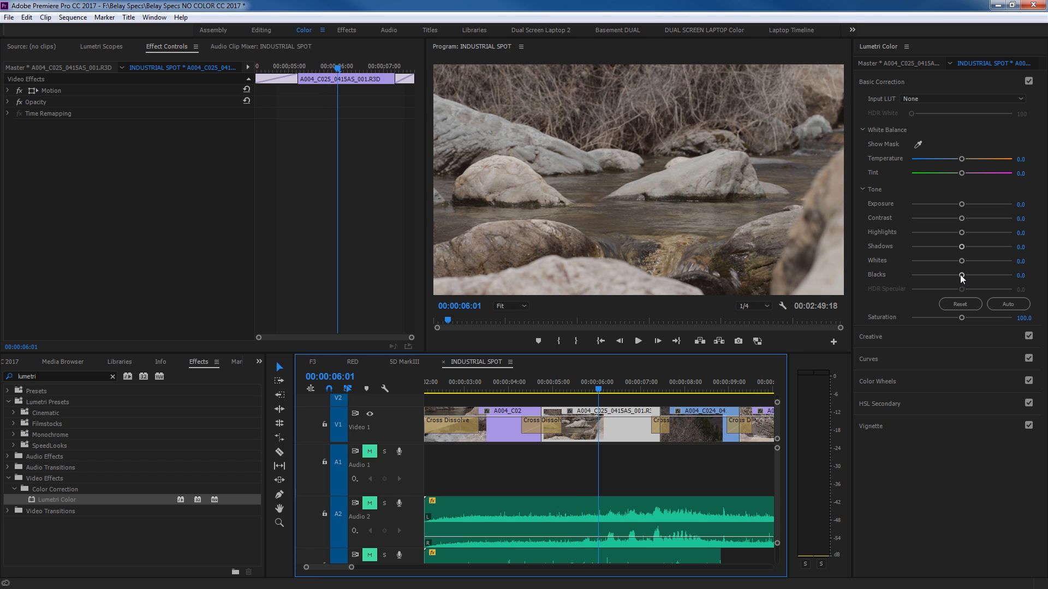
left_click_drag(962, 205, 973, 207)
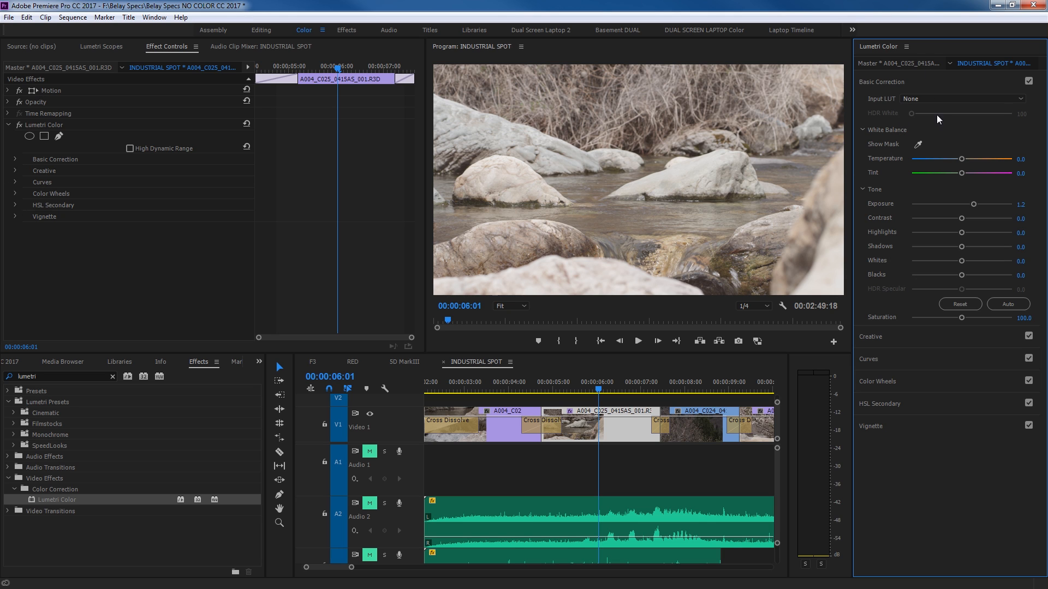
left_click(895, 83)
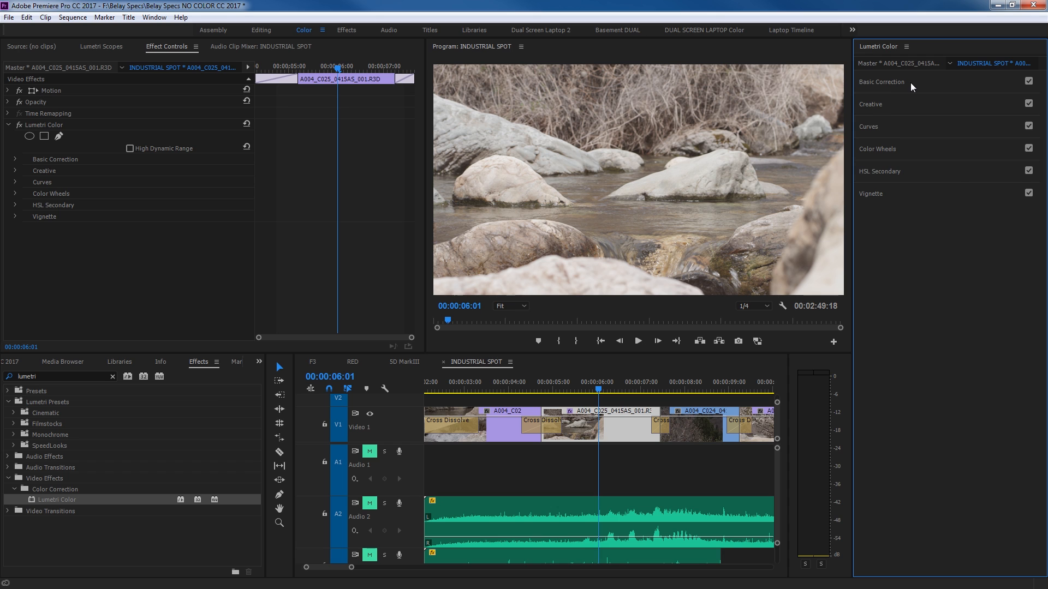
- Expand the Basic Correction settings of the clip in both the Lumetri Color panel and the Effect Controls
left_click(910, 83)
left_click(908, 84)
left_click(906, 83)
left_click(15, 159)
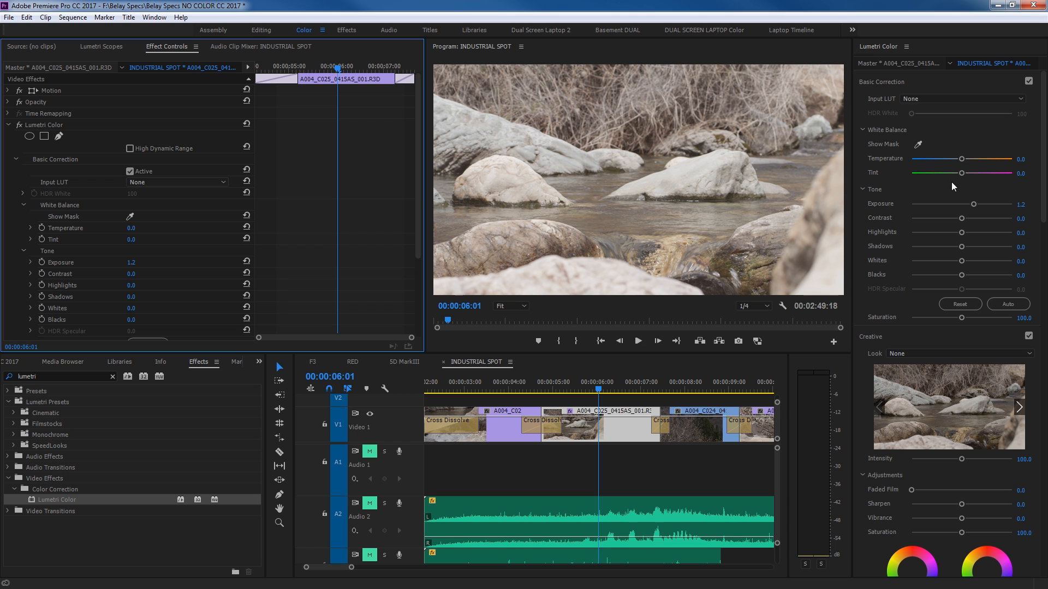
left_click(975, 204)
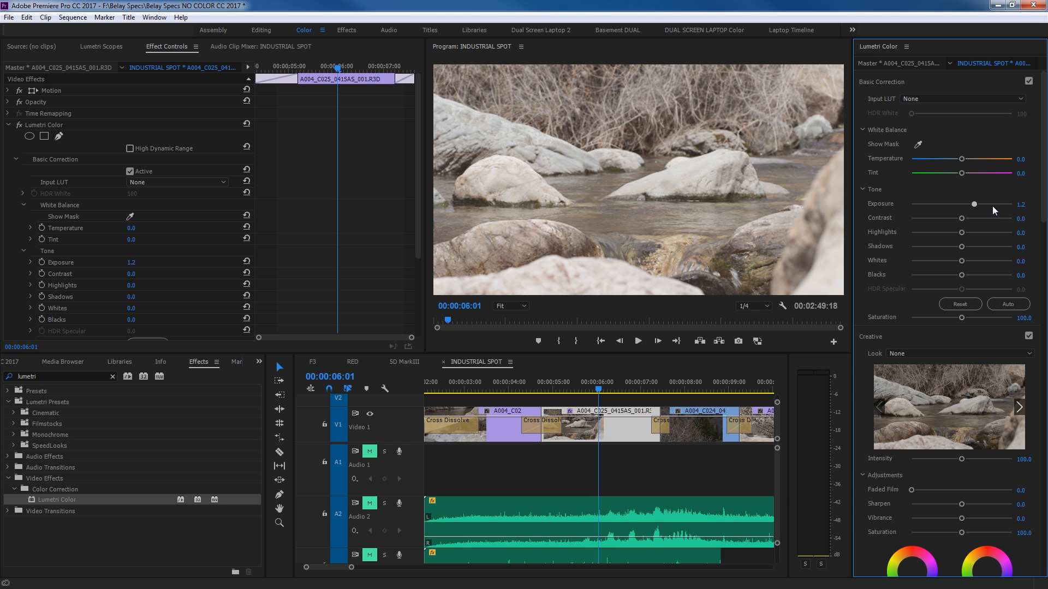
- Try exposures of 1.5 and 0.5 on the clip, and set its exposure to 2.2 and contrast to 81.5
mouse_move(975, 201)
left_mouse_down()
mouse_move(1000, 208)
mouse_move(977, 210)
left_mouse_up()
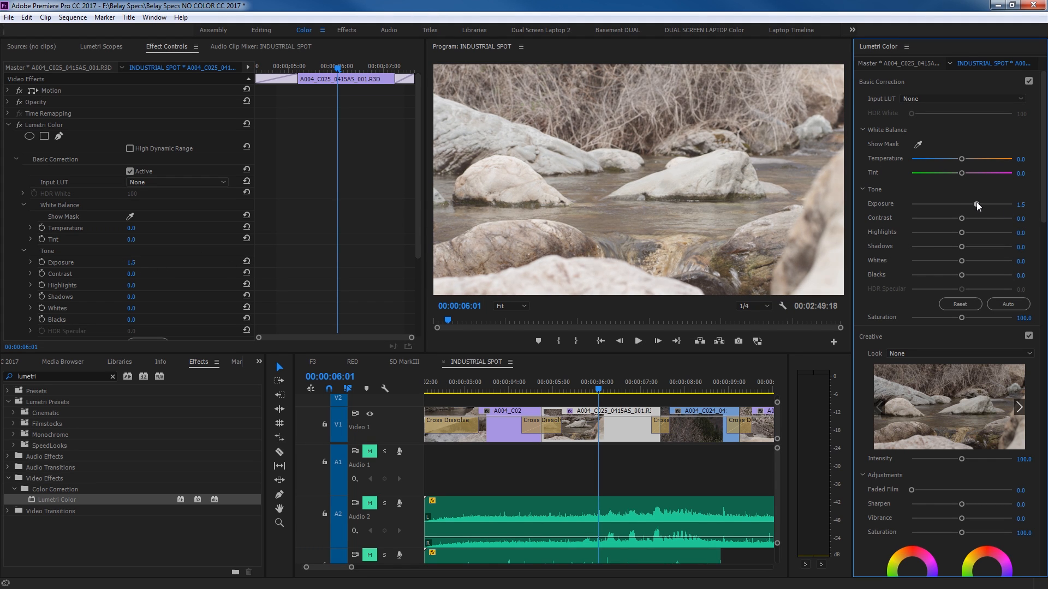
mouse_move(977, 203)
left_mouse_down()
mouse_move(956, 221)
mouse_move(971, 221)
mouse_move(943, 221)
mouse_move(999, 221)
mouse_move(969, 221)
left_mouse_up()
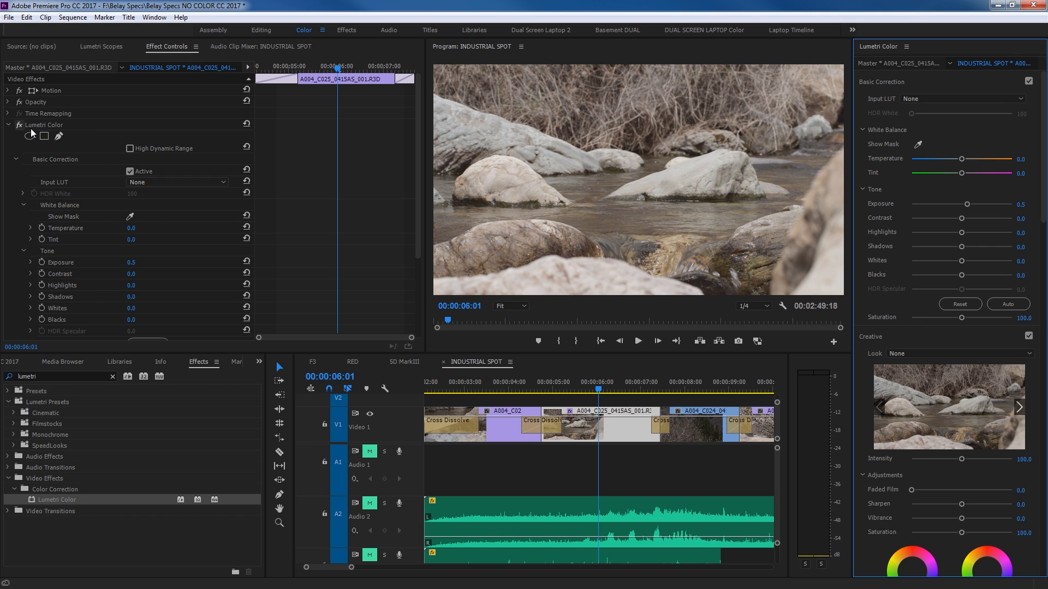
left_click(9, 126)
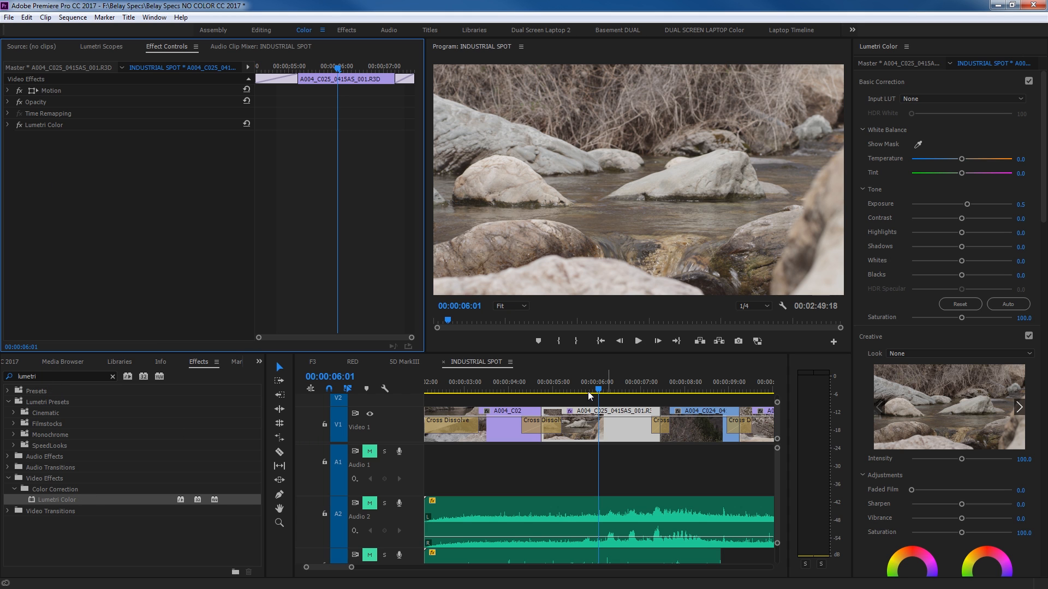
mouse_move(968, 205)
left_mouse_down()
mouse_move(998, 225)
mouse_move(984, 208)
left_mouse_up()
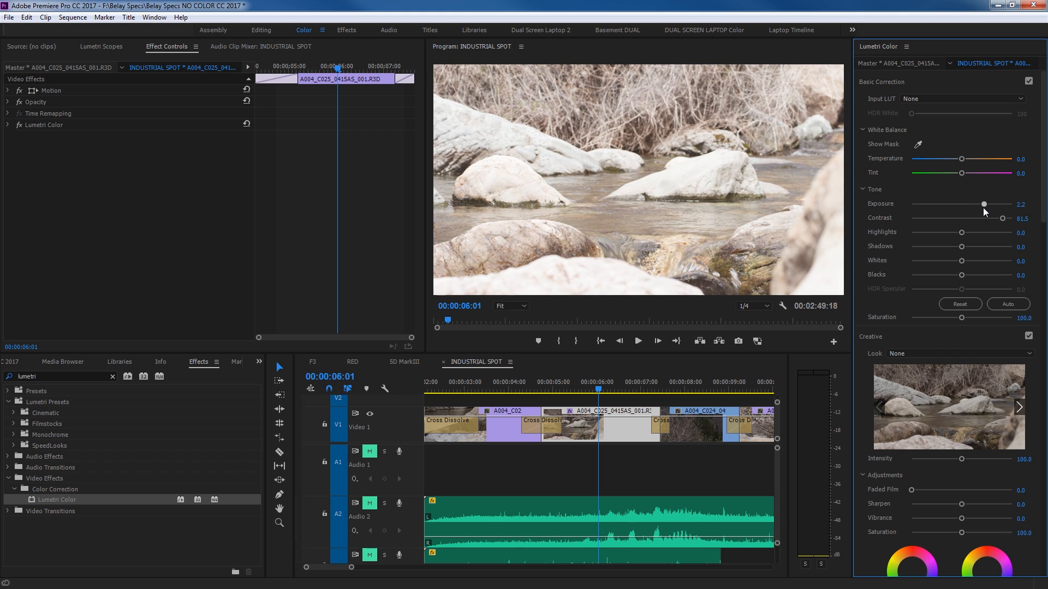
- Toggle the Lumetri Color effect off and on to compare the clip with and without it, and delete the effect
left_click(33, 128)
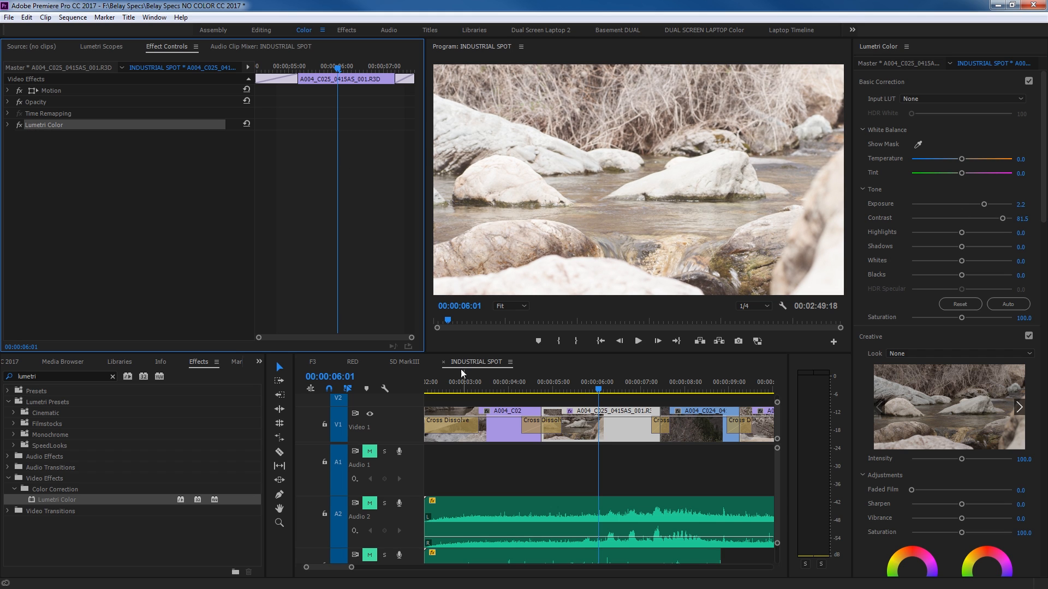
left_click(20, 125)
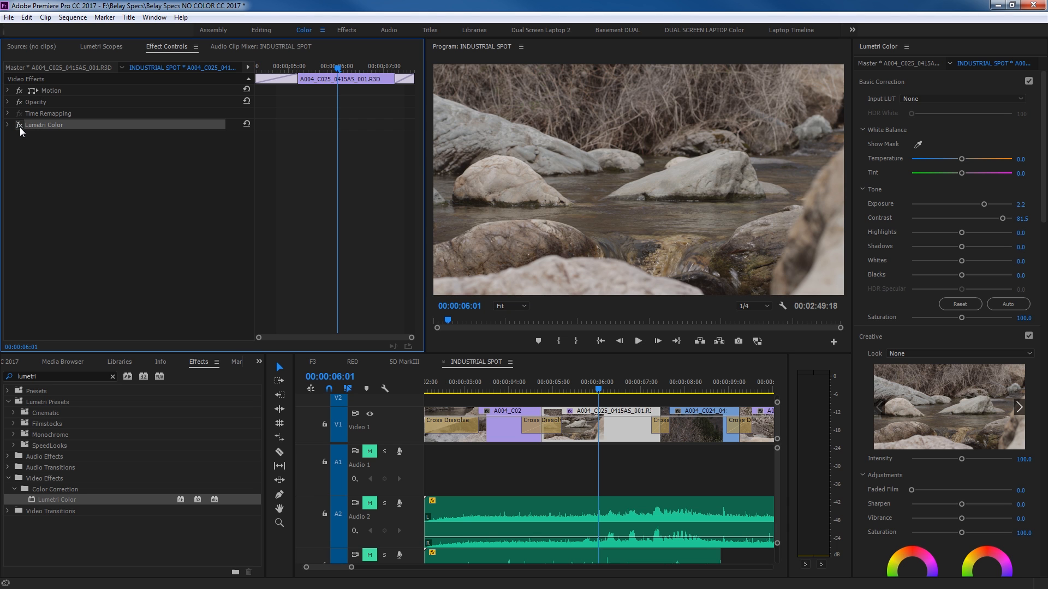
left_click(19, 126)
left_click(20, 127)
left_click(21, 126)
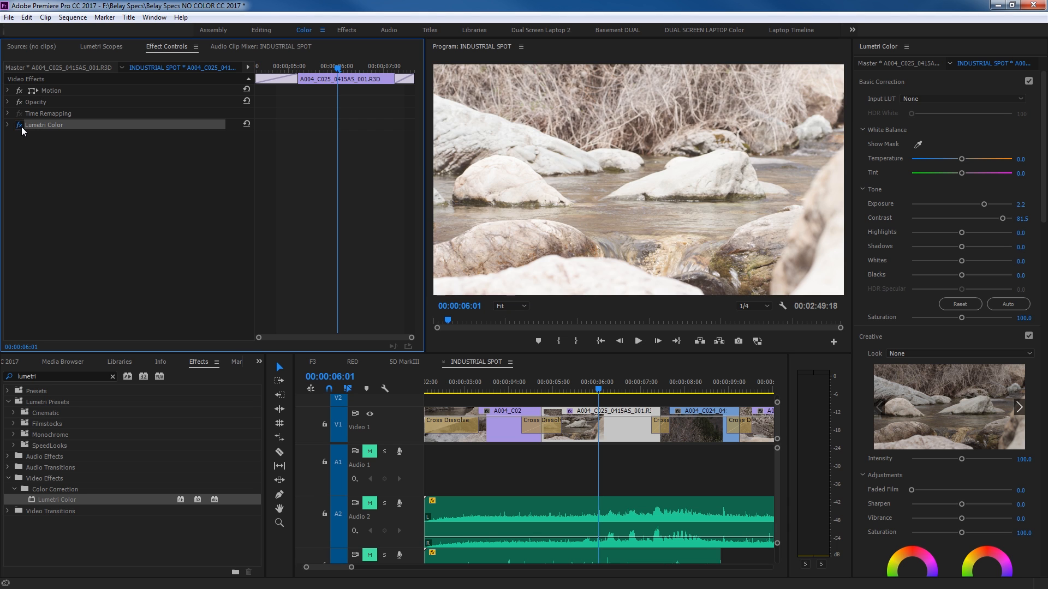
left_click(21, 127)
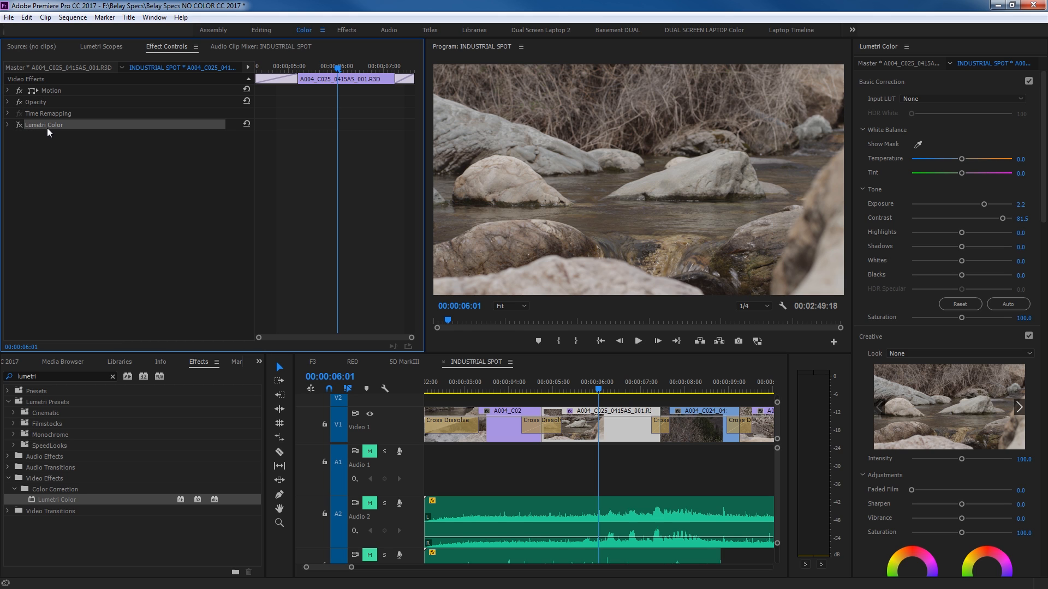
key("Delete")
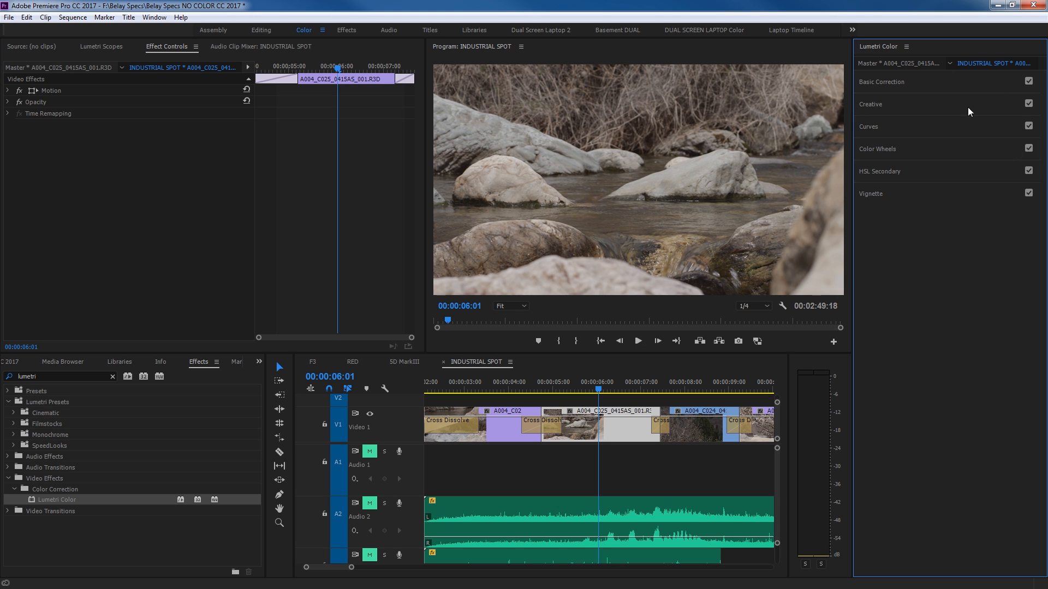
- Show the Lumetri Scopes and expand the Basic Correction section for the clip
left_click(104, 46)
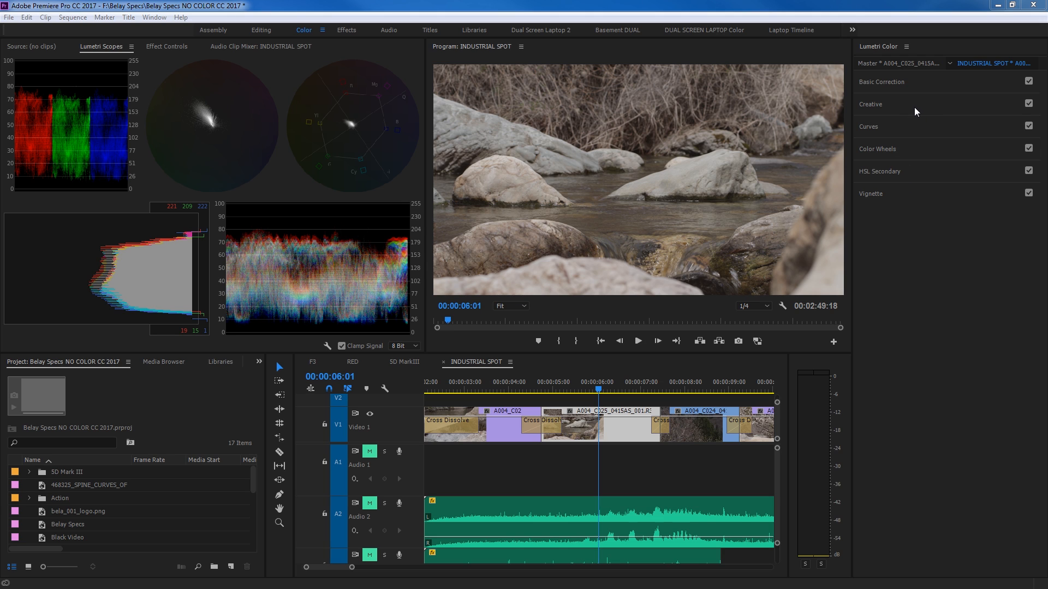
left_click(899, 80)
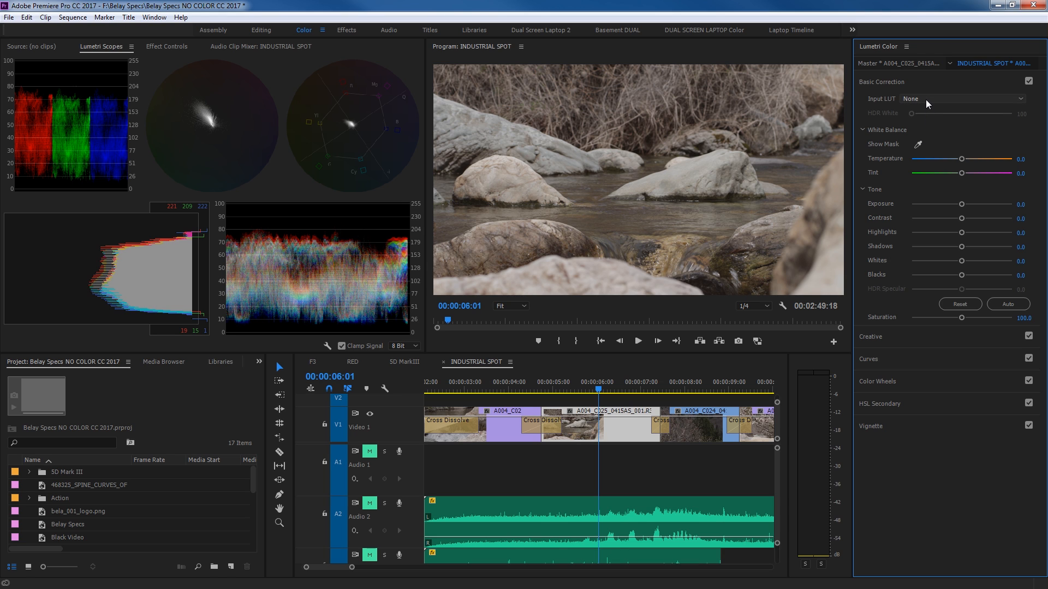
- Try the Phantom_Rec709_Gamma and ALEXA_Default_LogC2Rec709 input LUTs on the clip, and set the Input LUT back to None
left_click(926, 100)
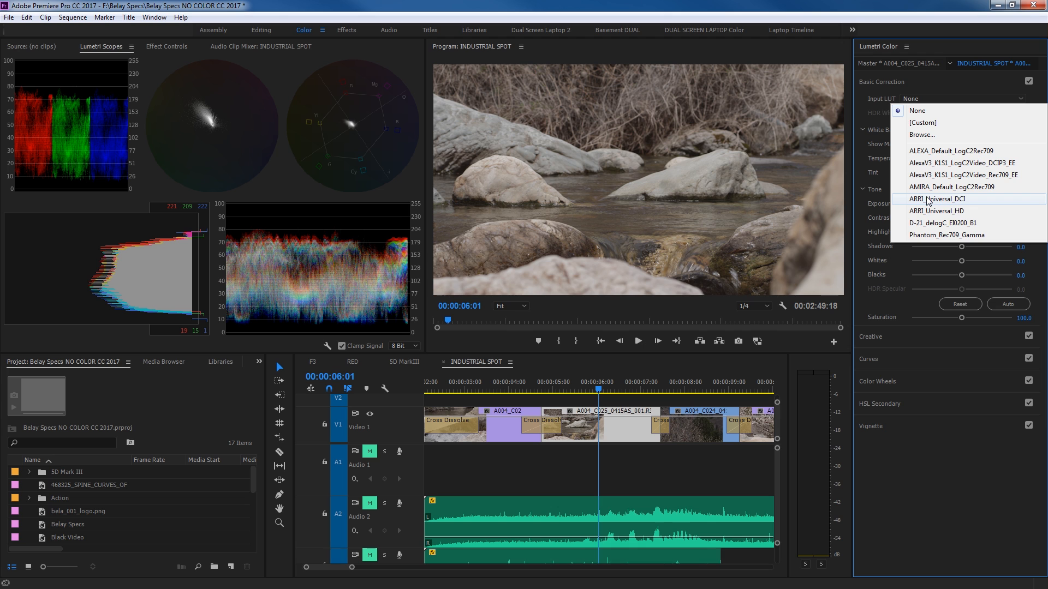
left_click(929, 236)
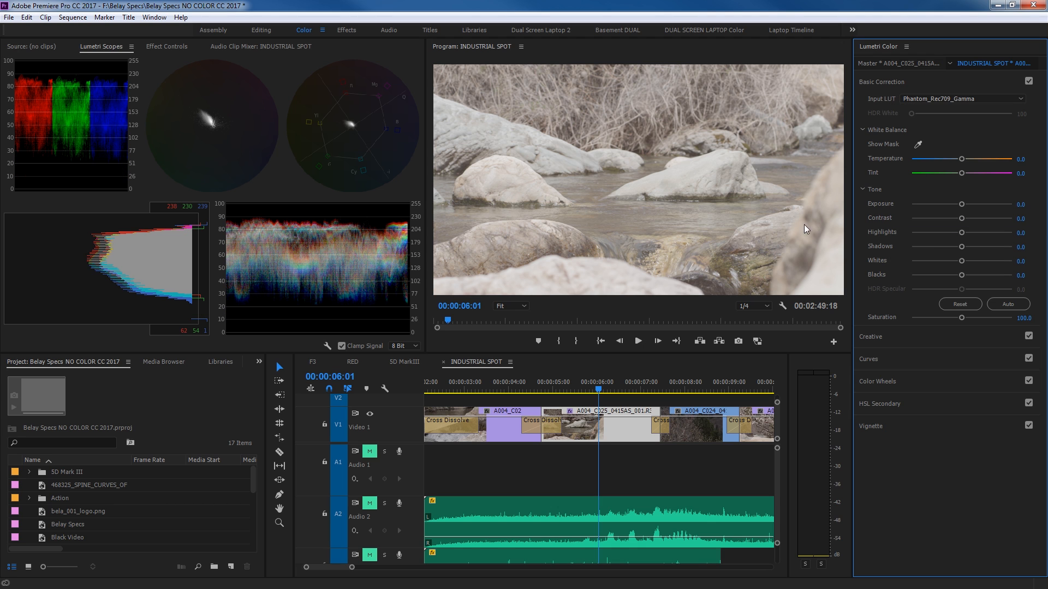
left_click(951, 98)
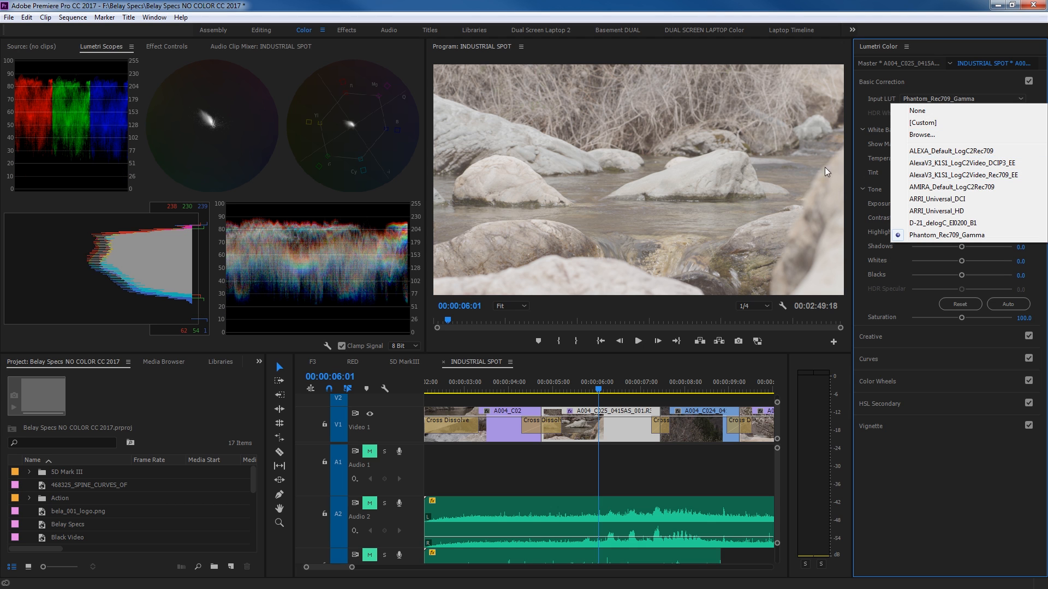
left_click(931, 152)
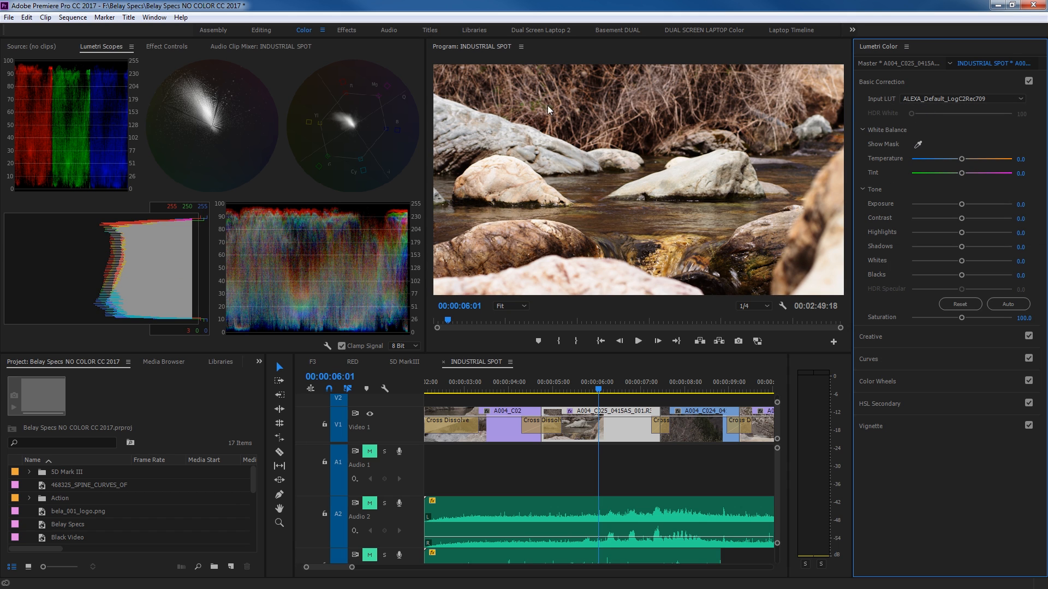
left_click(936, 99)
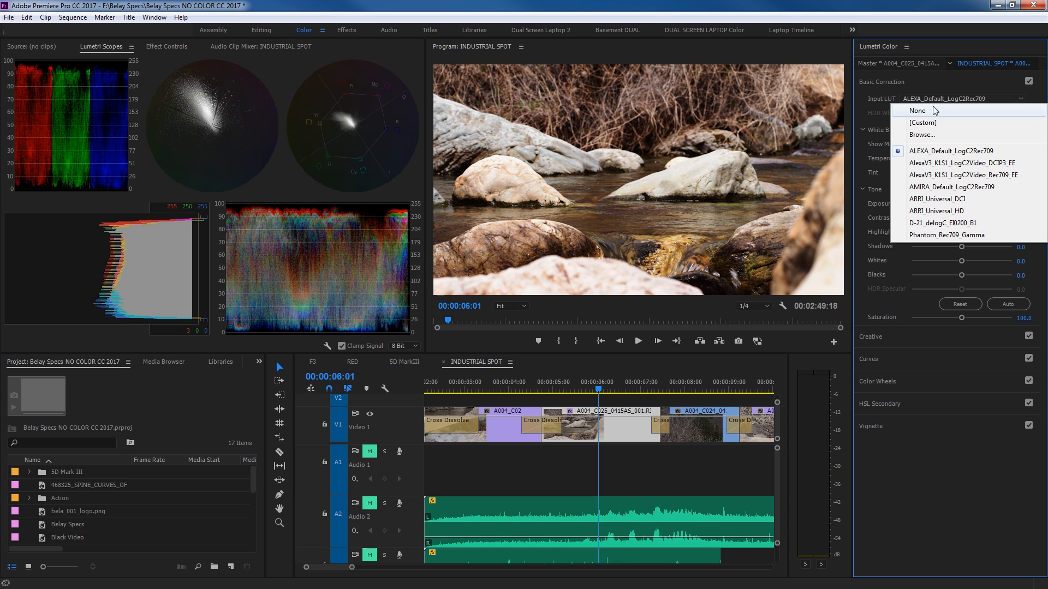
left_click(934, 110)
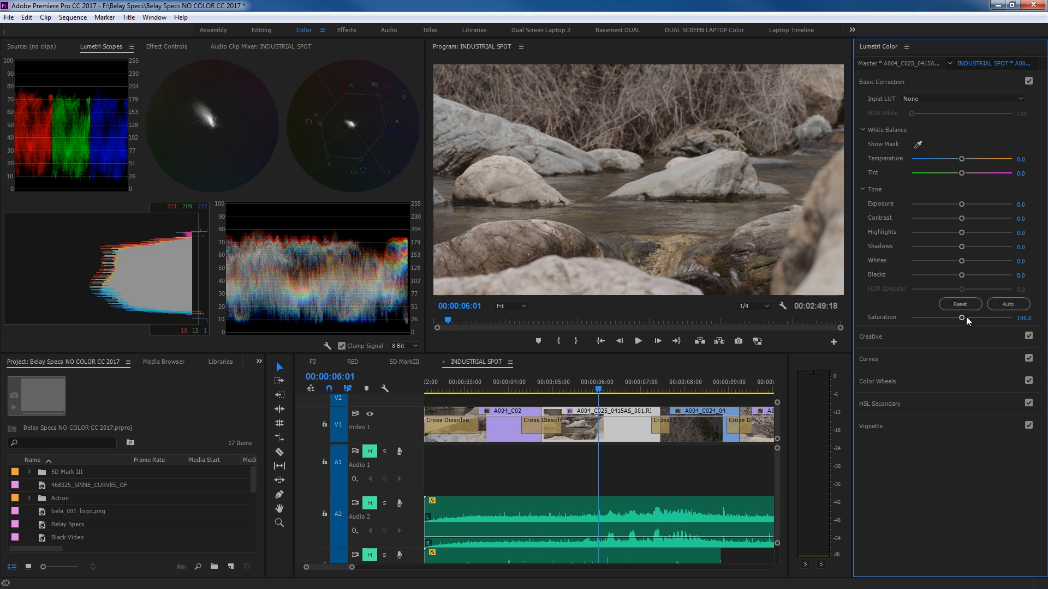
- Examine the Creative section and its list of Look presets without applying one, and collapse the section
left_click(902, 82)
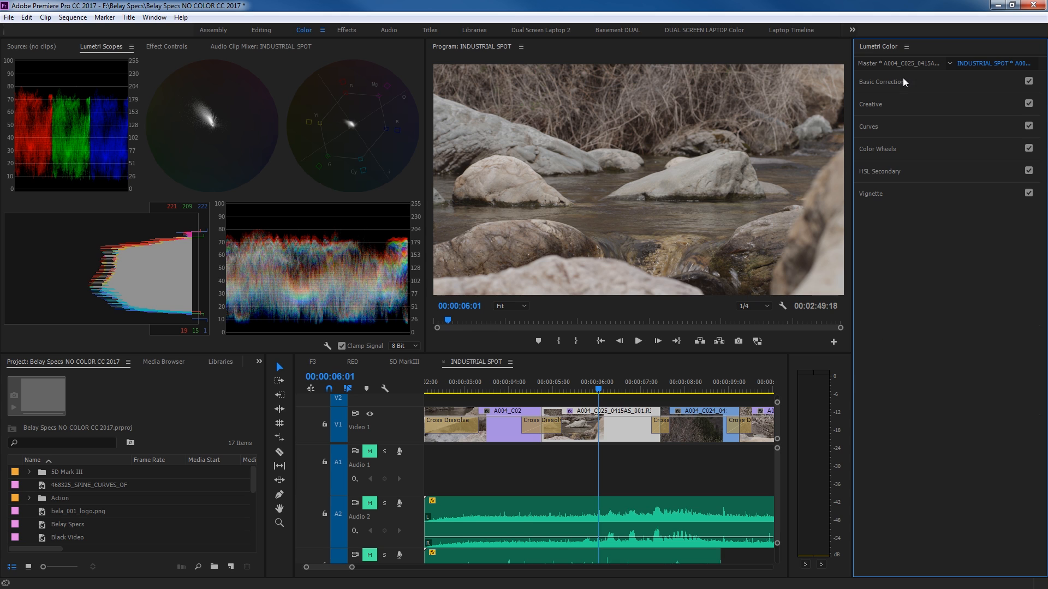
left_click(900, 105)
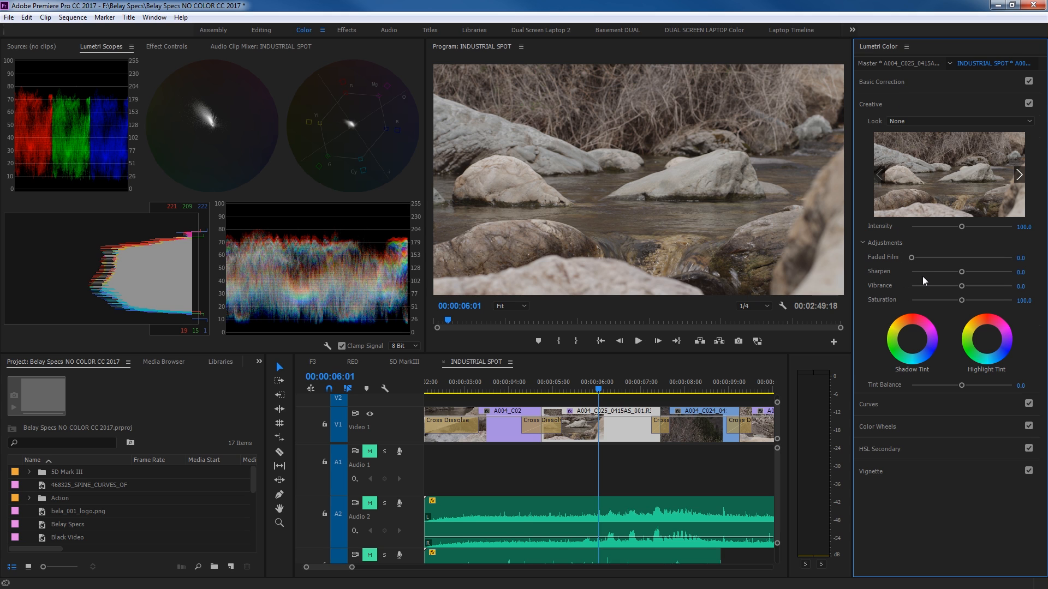
left_click(907, 122)
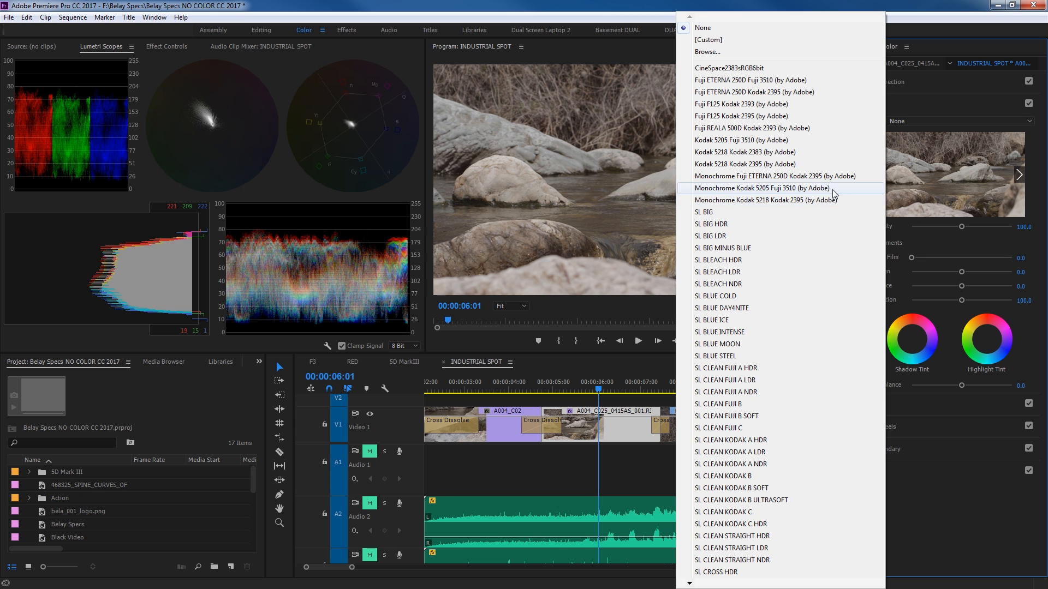
left_click(922, 246)
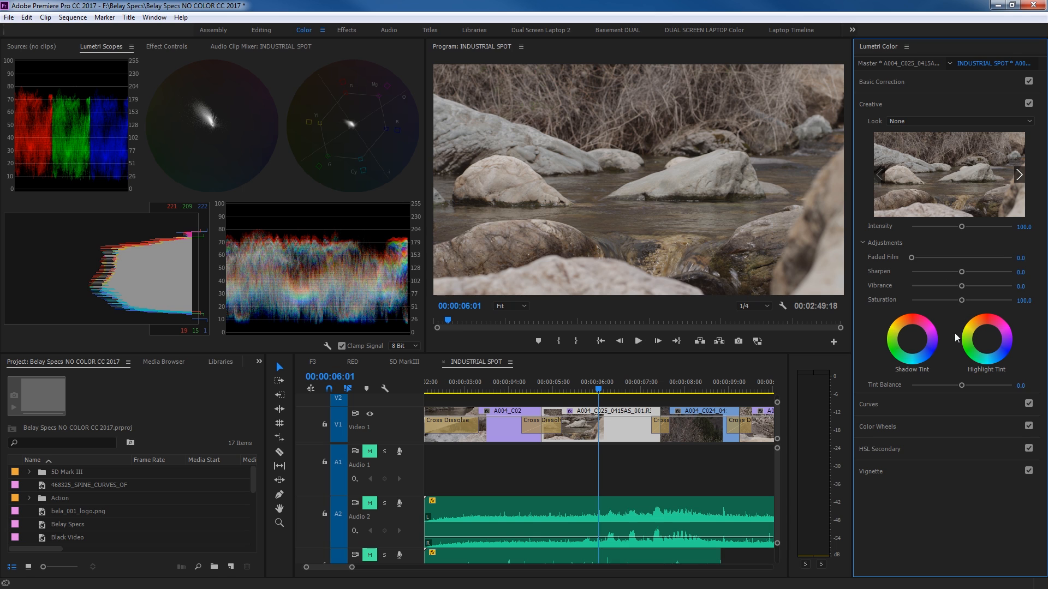
left_click(925, 106)
- Examine the Curves section, cycling the RGB curve through the red, green, blue and white channels, and collapse the section
left_click(919, 126)
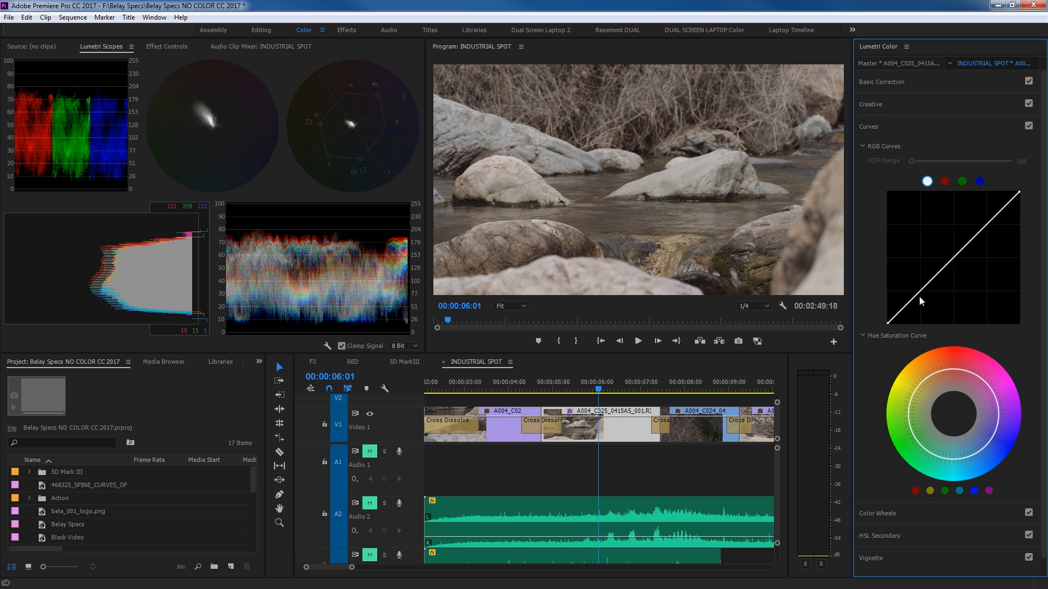
left_click(945, 181)
left_click(962, 182)
left_click(979, 182)
left_click(927, 182)
left_click(896, 131)
- Examine the Color Wheels section and the HSL Secondary key, refine and correction controls, and collapse both sections
left_click(893, 149)
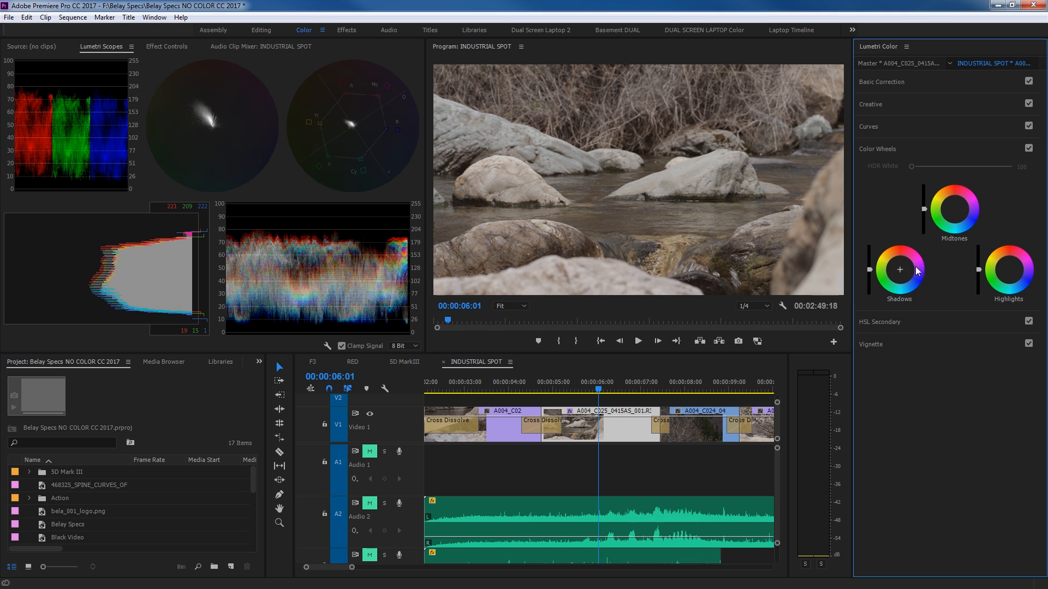
left_click(895, 148)
left_click(895, 172)
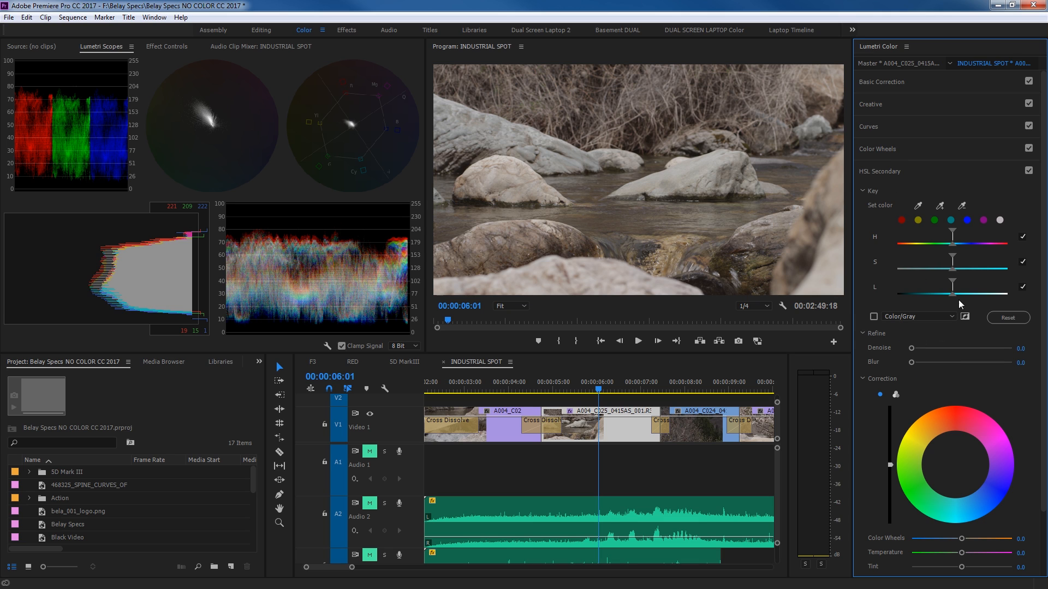
scroll(956, 329, "down", 1)
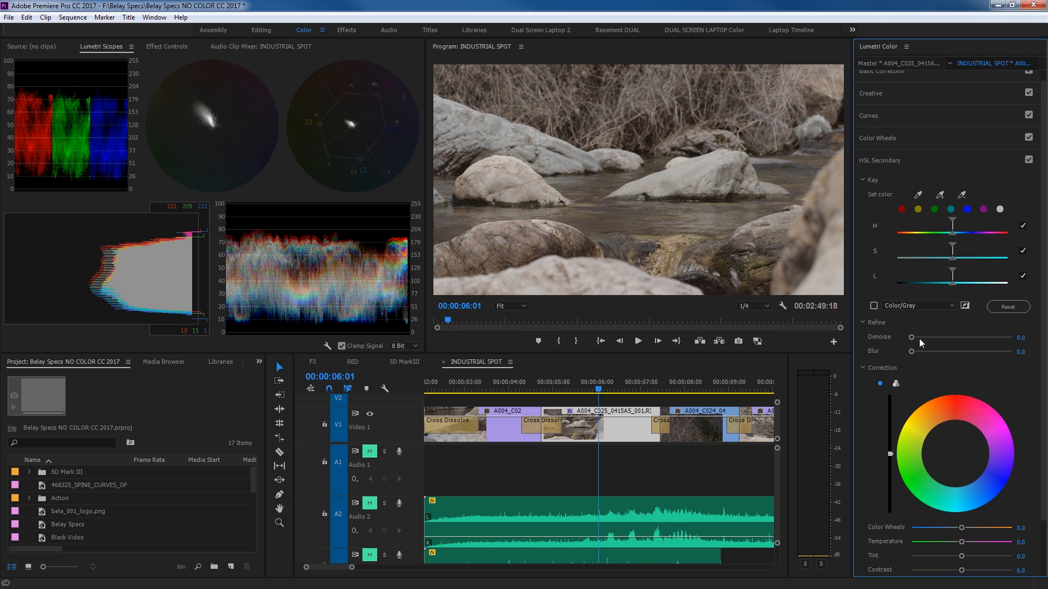
left_click(911, 164)
- Set the Vignette amount of the clip to -3.0, and reset the amount
left_click(912, 194)
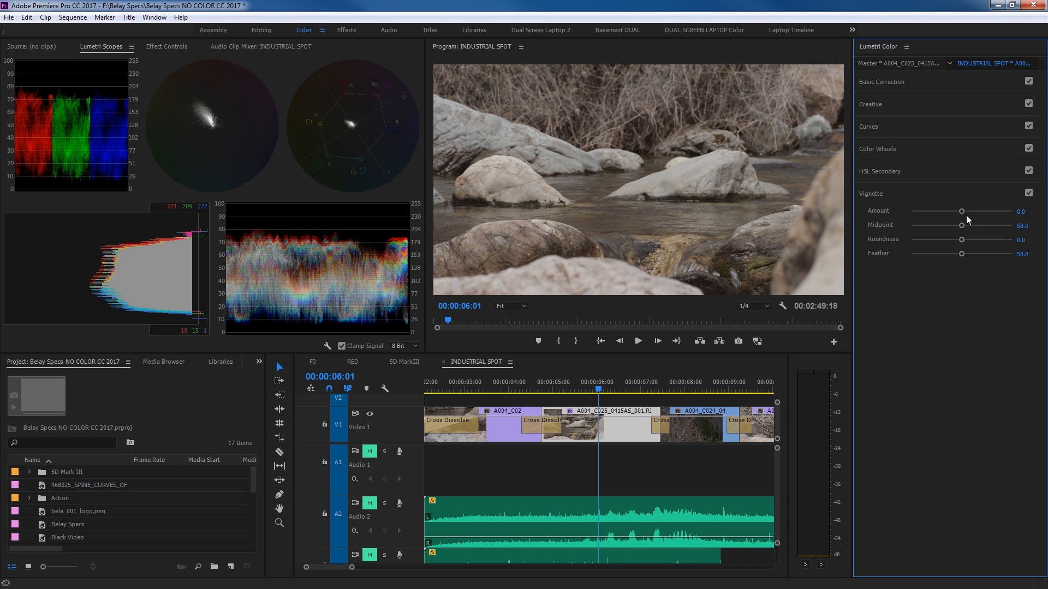
left_click_drag(965, 212, 912, 211)
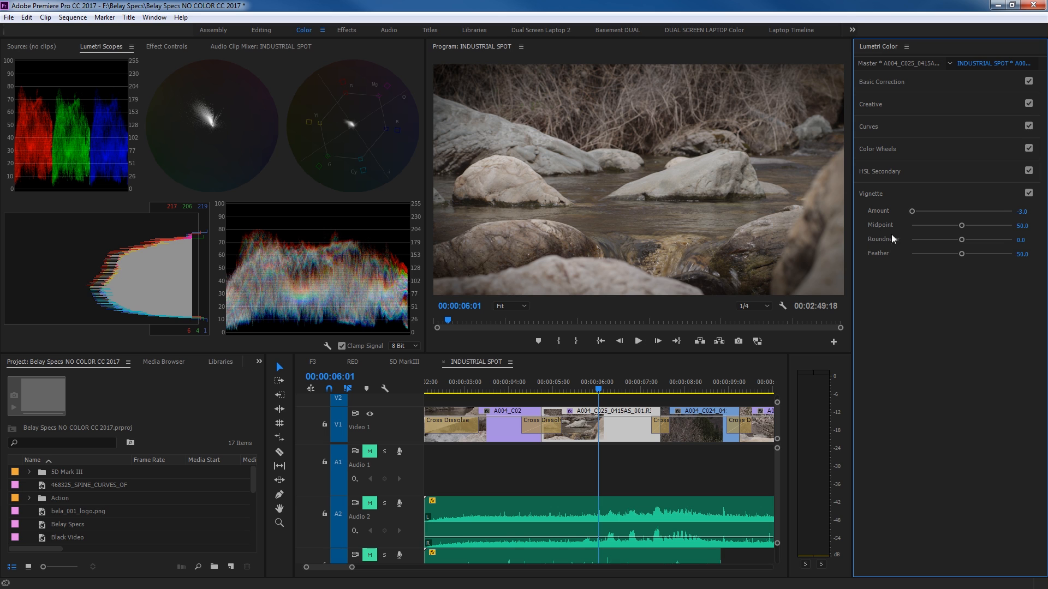
double_click(962, 211)
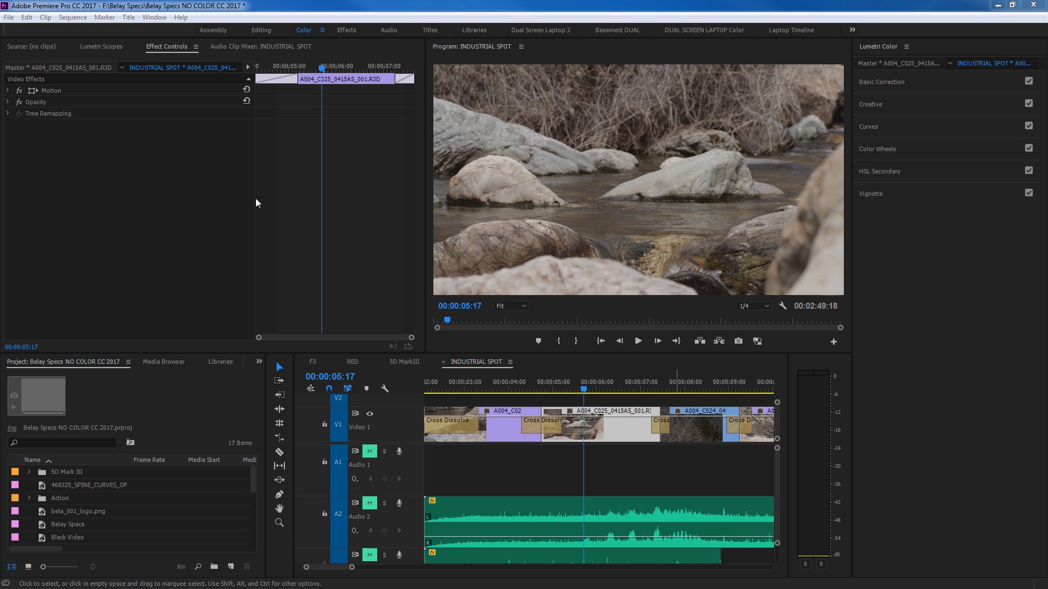
- Show the Lumetri Scopes and reduce the display to the RGB waveform only
left_click(100, 52)
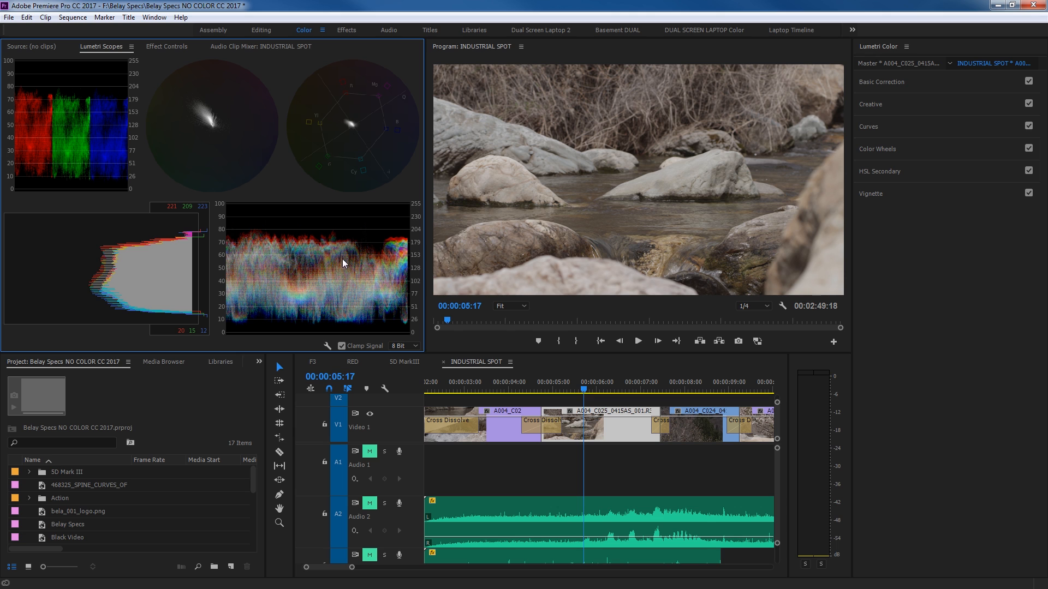
right_click(92, 145)
left_click(131, 197)
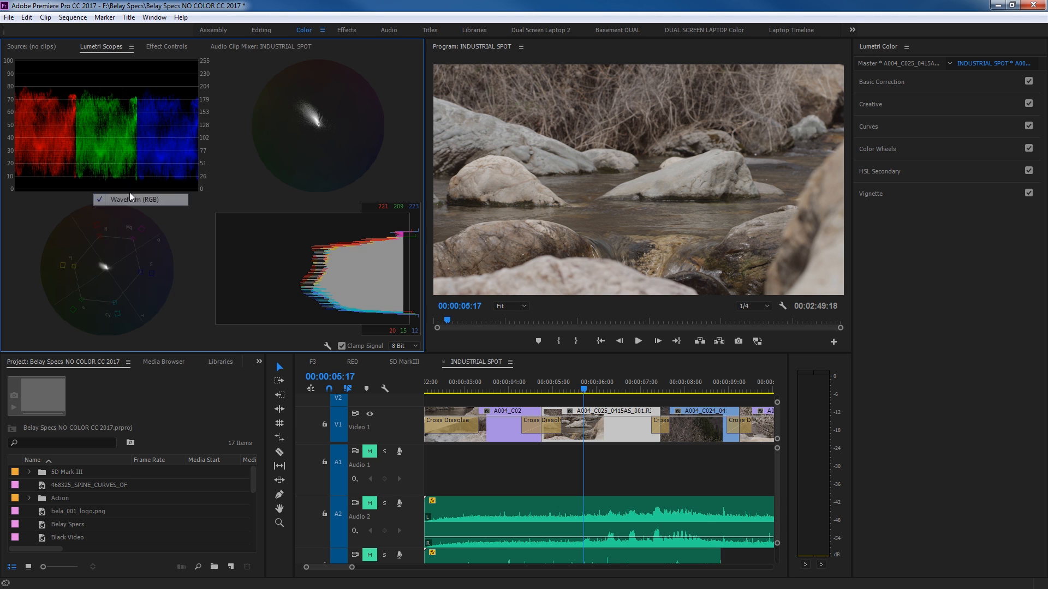
right_click(102, 146)
left_click(114, 153)
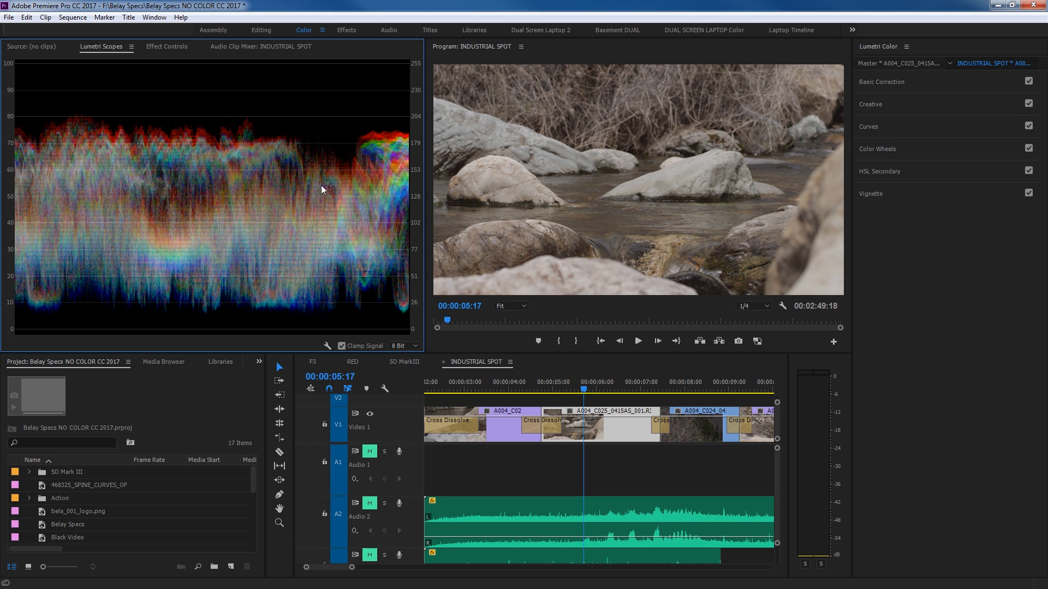
- Set the waveform type of the Lumetri Scopes to Luma
right_click(161, 185)
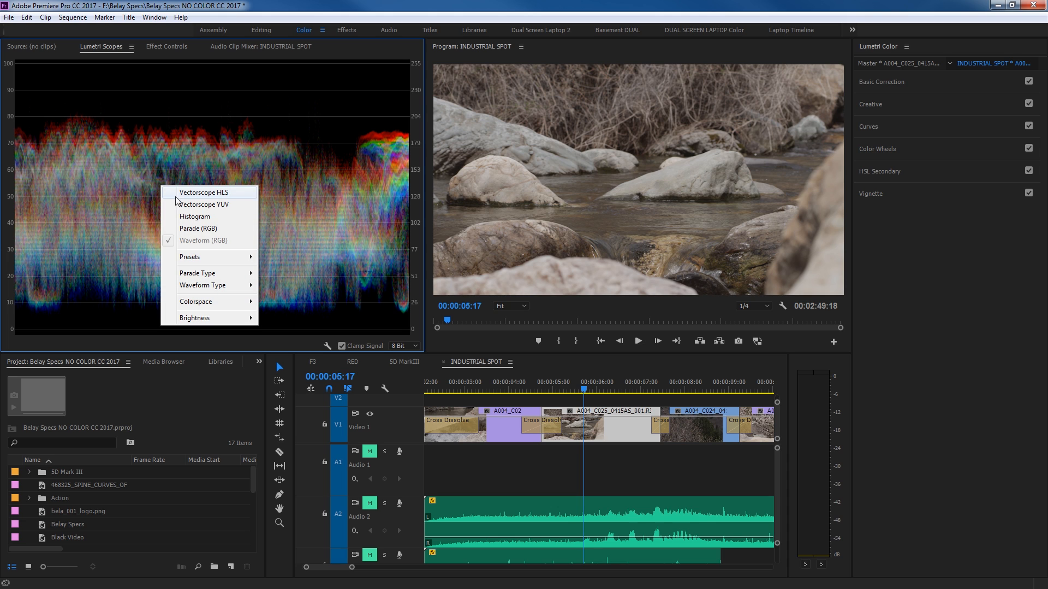
right_click(182, 155)
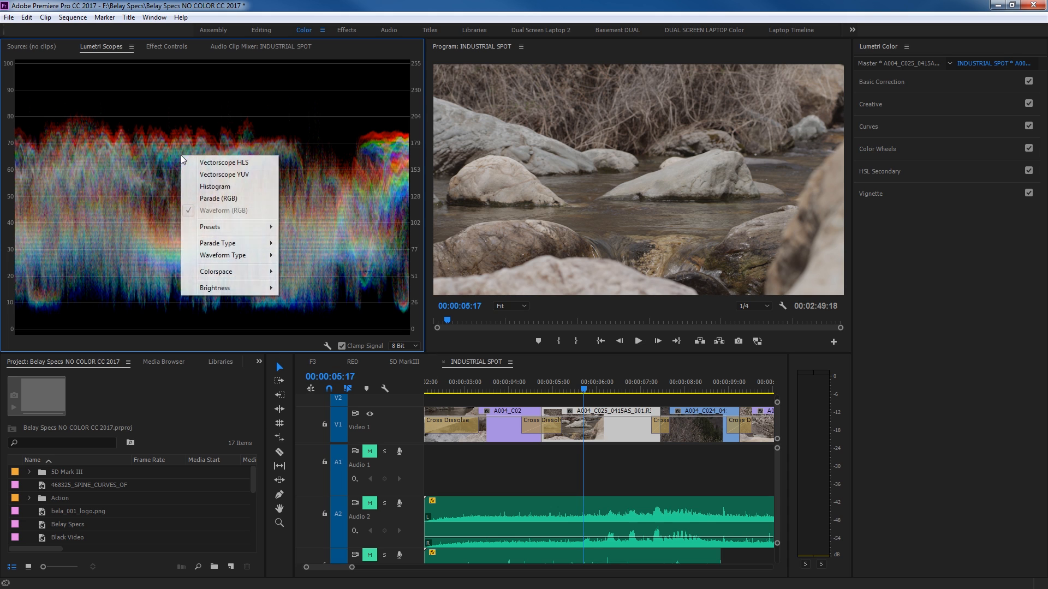
mouse_move(220, 256)
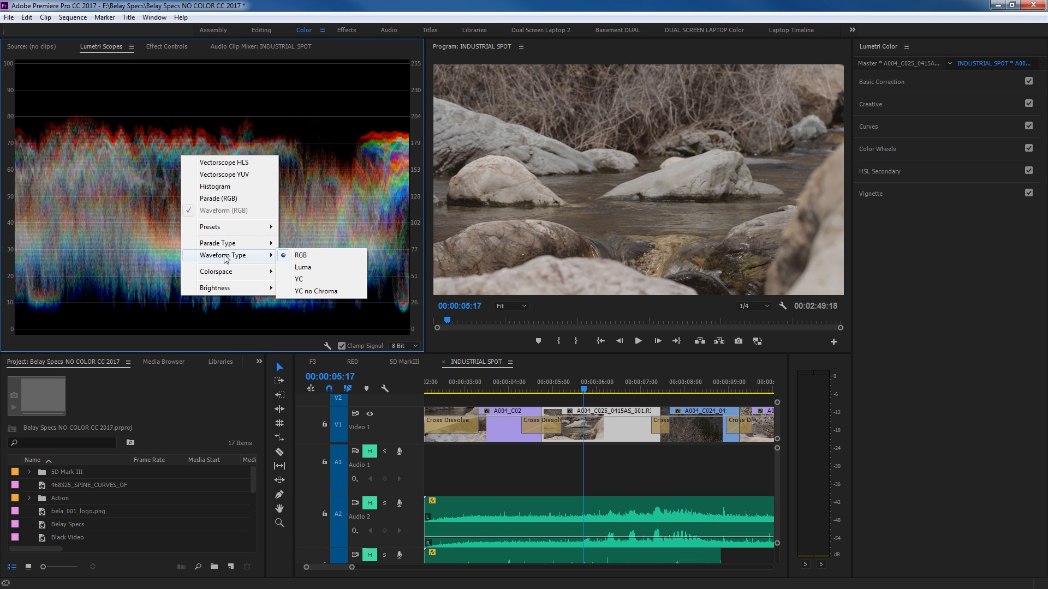
left_click(312, 272)
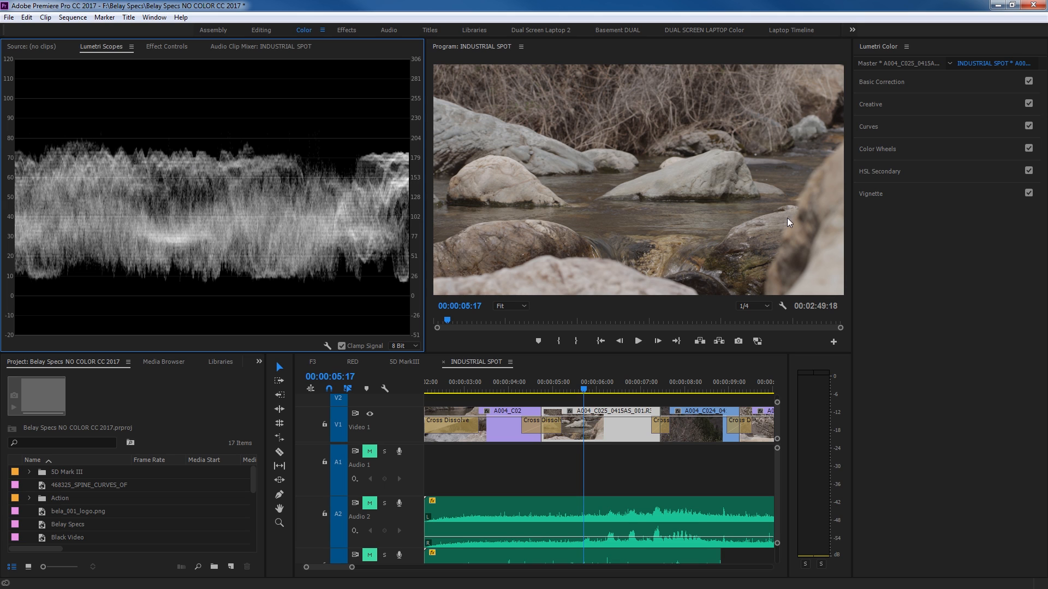
- Set the river clip's Basic Correction saturation to 0.0, and undo the change
left_click(881, 81)
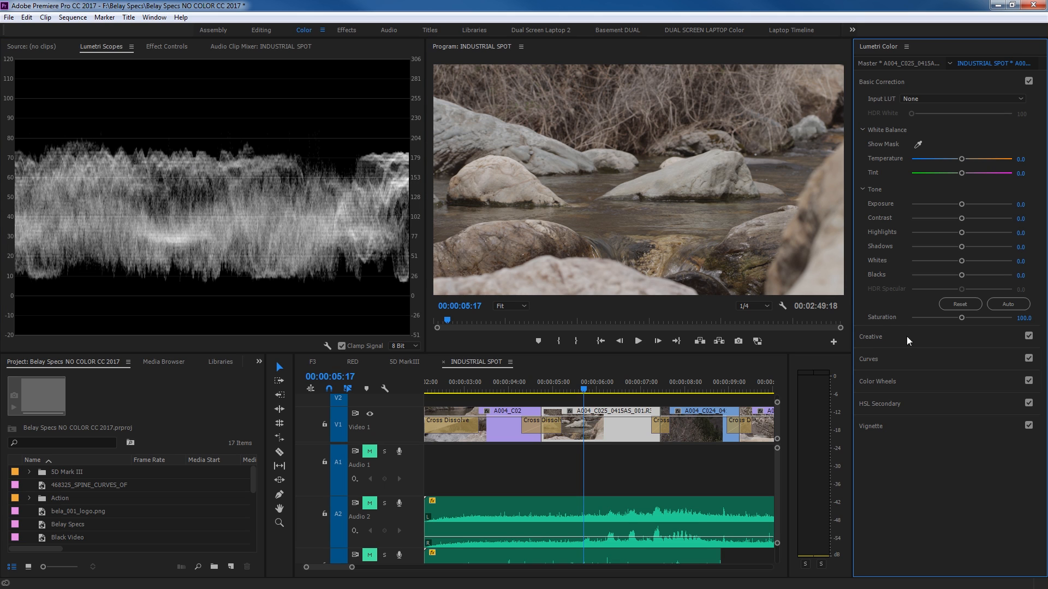
left_click_drag(960, 316, 892, 316)
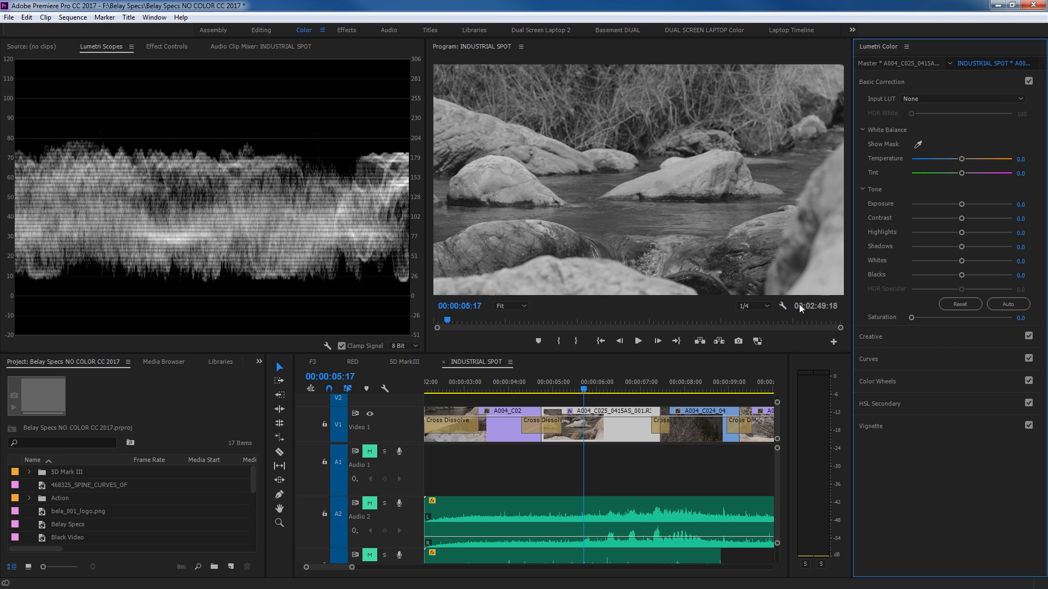
key("ctrl+z")
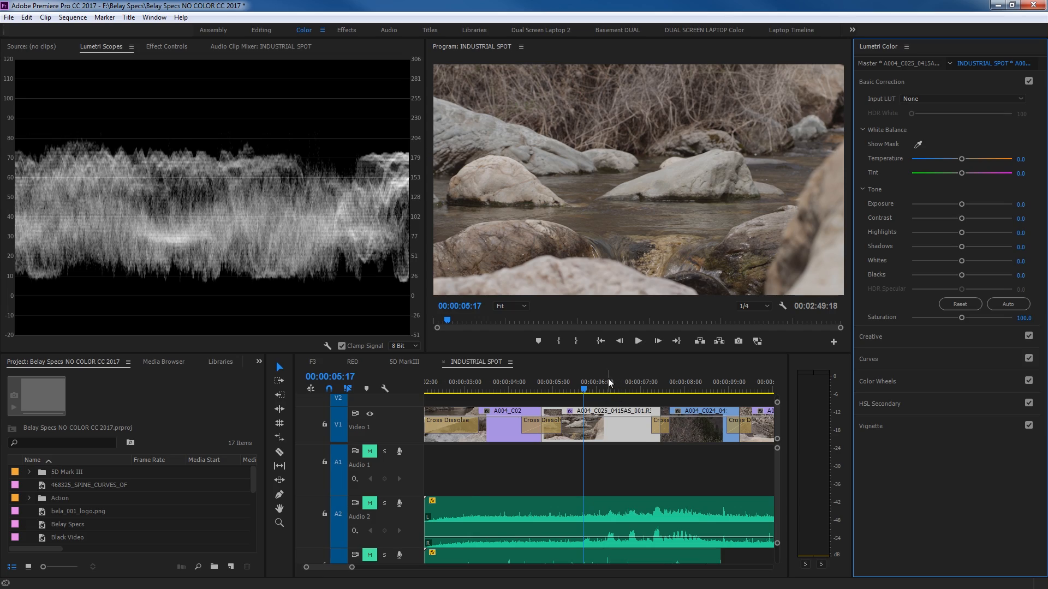
- Move the playhead to the rocky mountainside clip at 00:00:11:22
key("minus")
left_click_drag(611, 381, 686, 389)
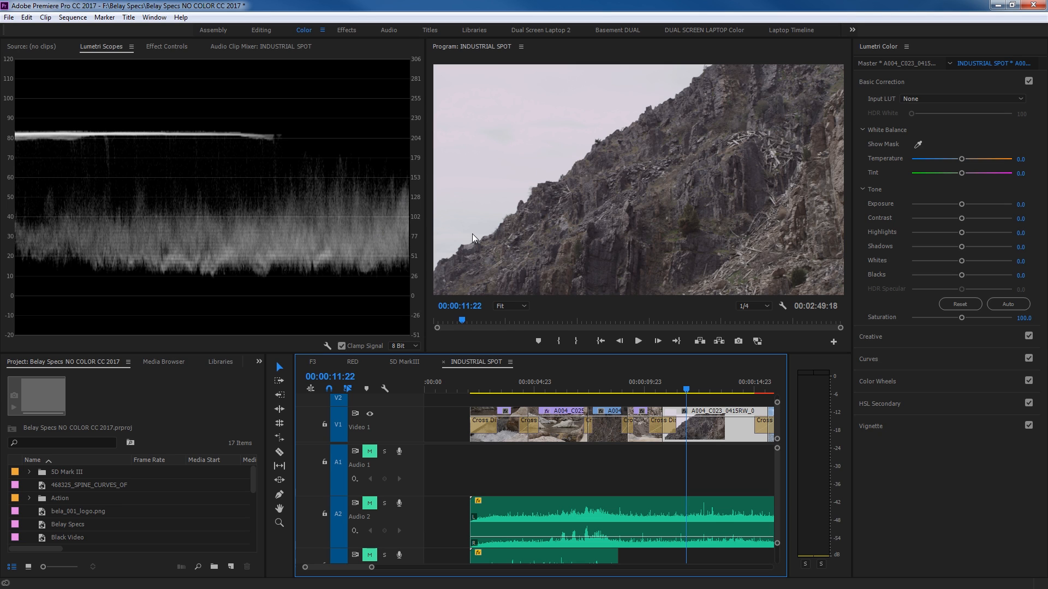
left_click(936, 279)
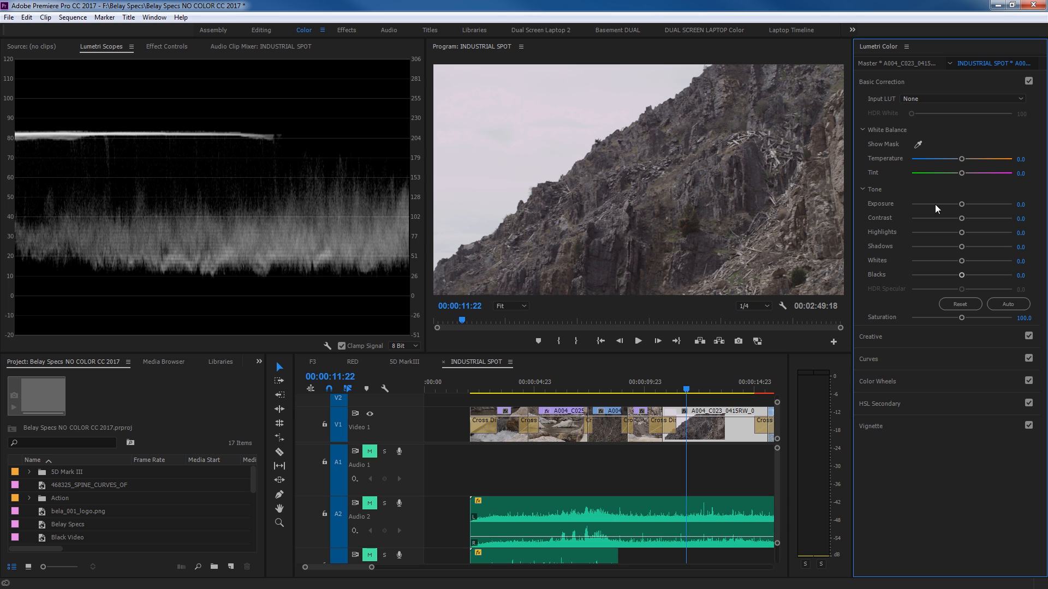
- Set the Blacks of the mountainside clip to -41.3, and reset Blacks to the default
left_click_drag(962, 276, 942, 278)
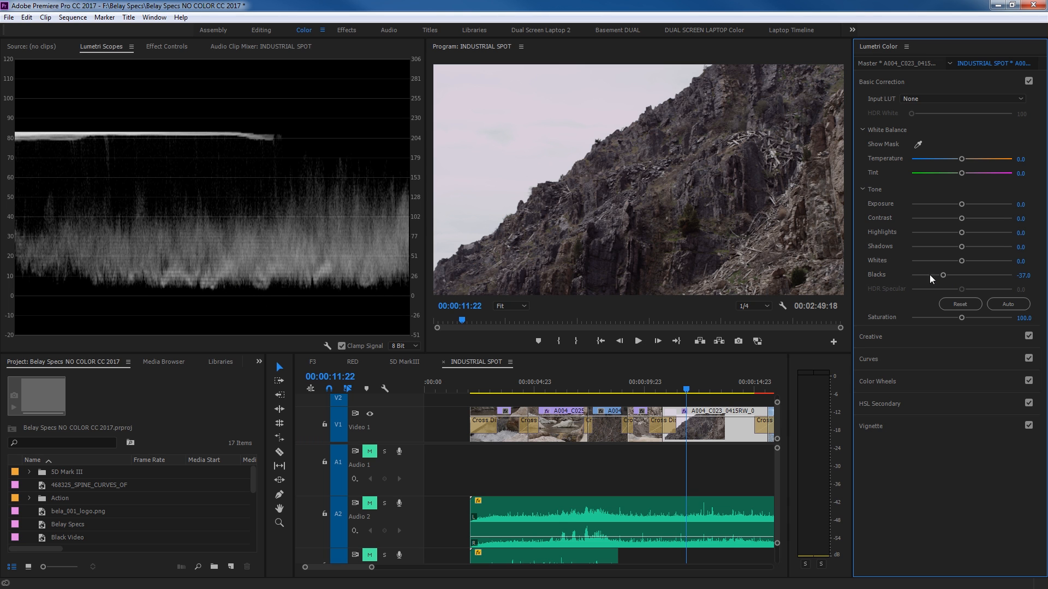
mouse_move(930, 275)
left_mouse_down()
mouse_move(971, 283)
mouse_move(941, 287)
left_mouse_up()
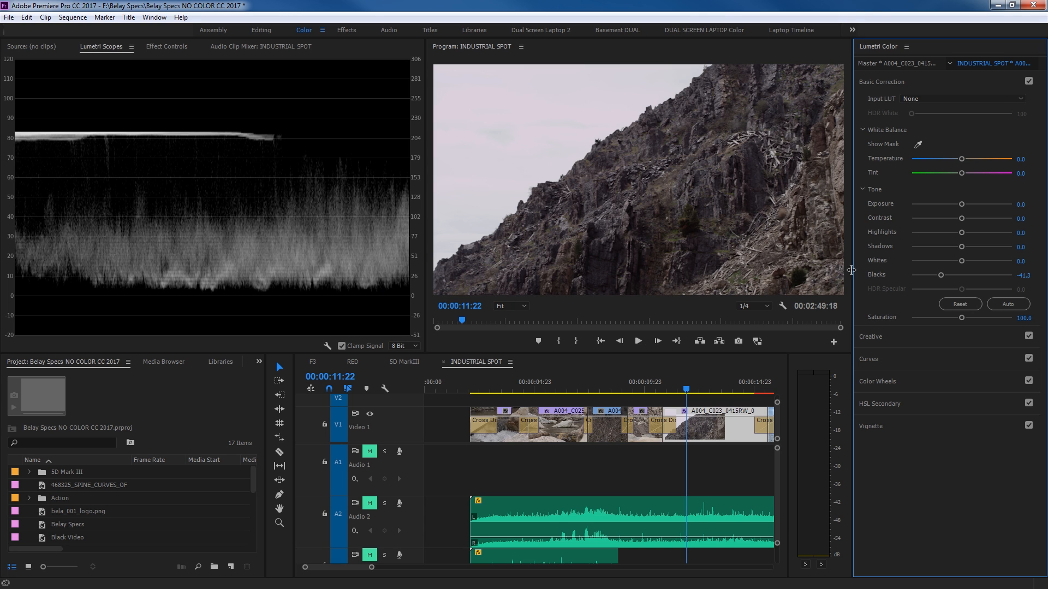
double_click(899, 271)
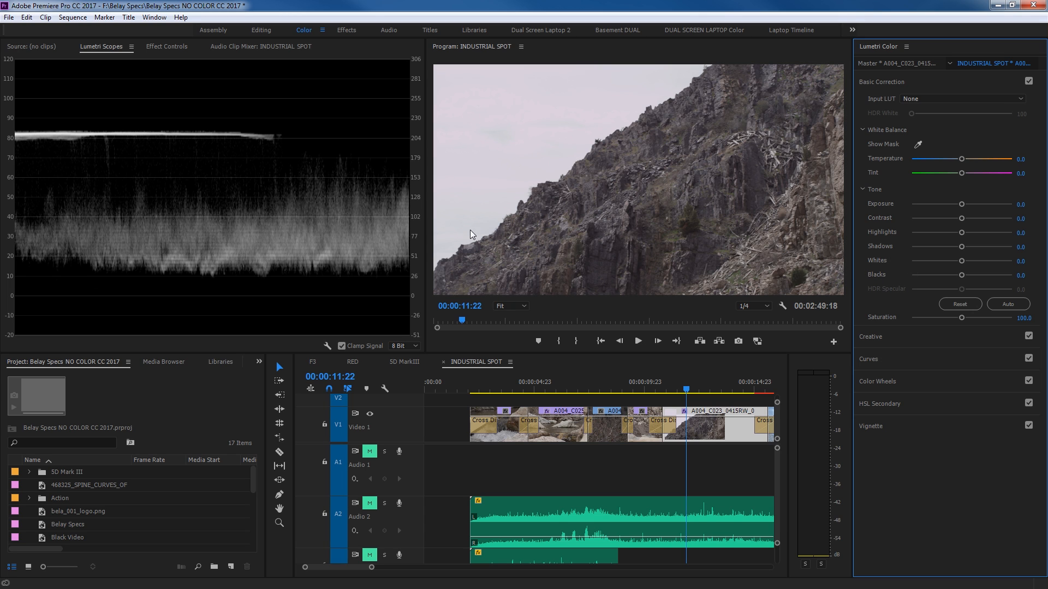
- Set Highlights and Whites of the mountainside clip to 100.0 each, and undo both changes
left_click_drag(959, 234, 1042, 243)
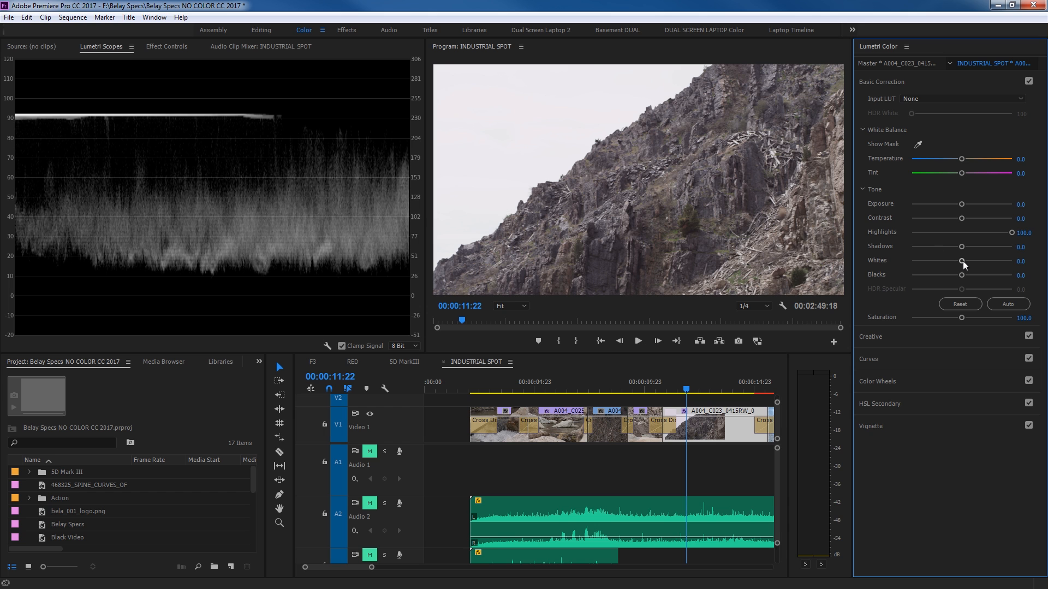
left_click_drag(963, 261, 1044, 273)
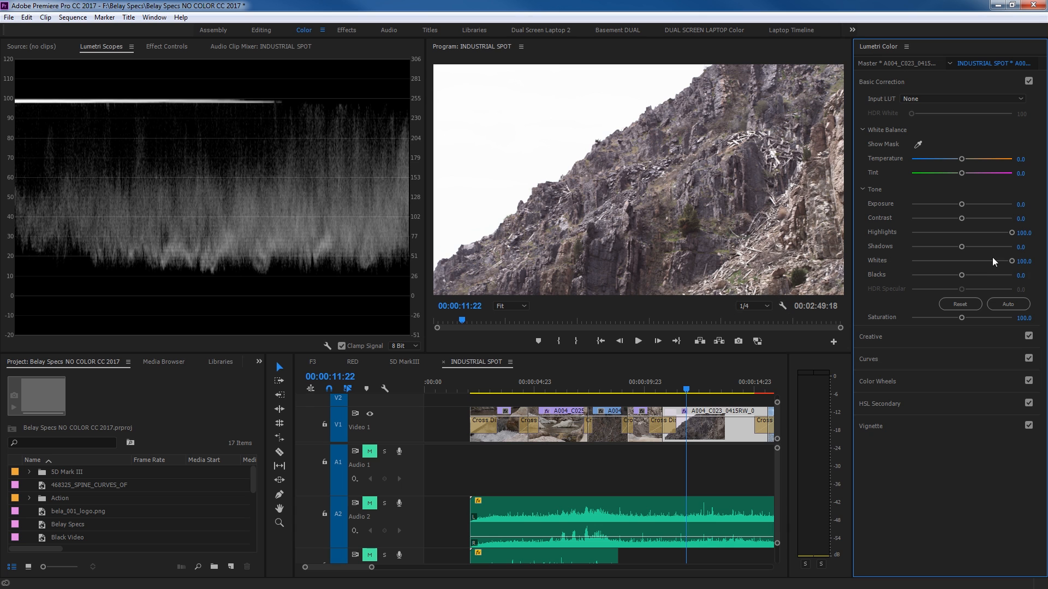
key("ctrl+z")
key("ctrl+z")
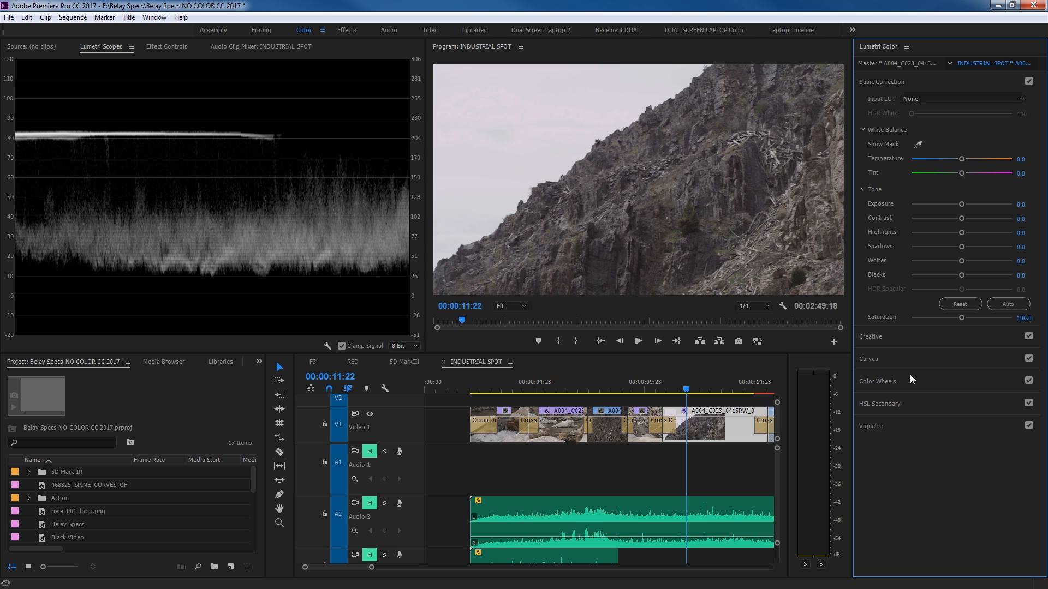
- Key the pale sky in HSL Secondary, widening the hue, saturation and luminance ranges while checking the Color/Gray mask
left_click(914, 398)
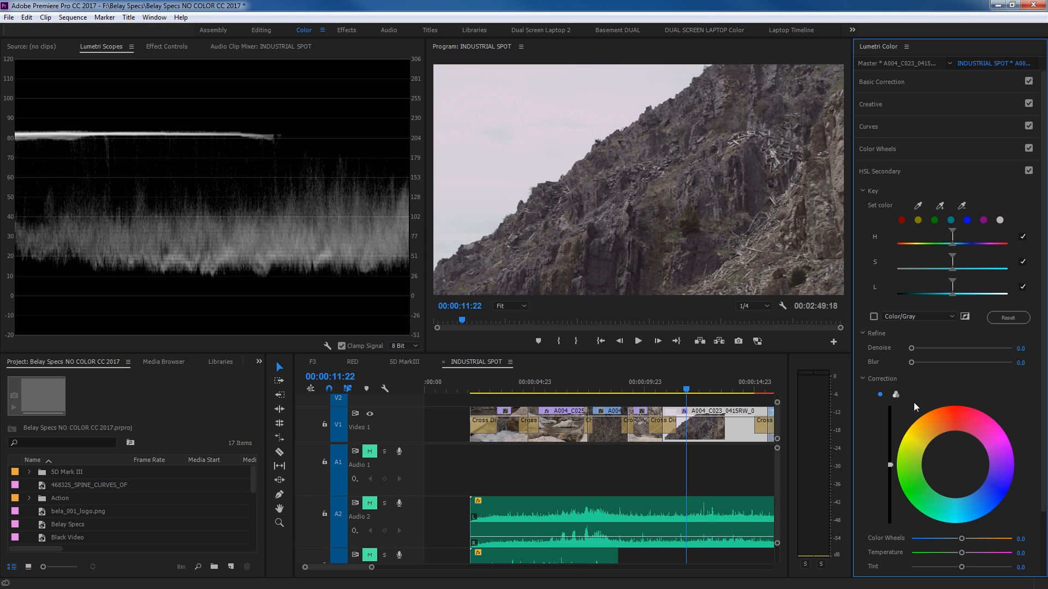
left_click(939, 207)
left_click(587, 112)
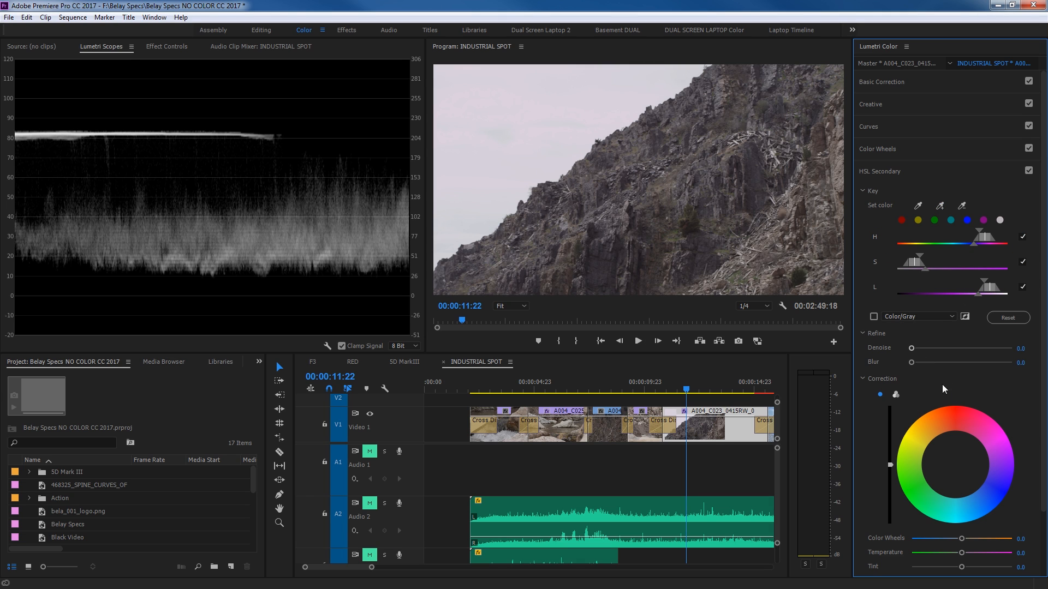
left_click(874, 317)
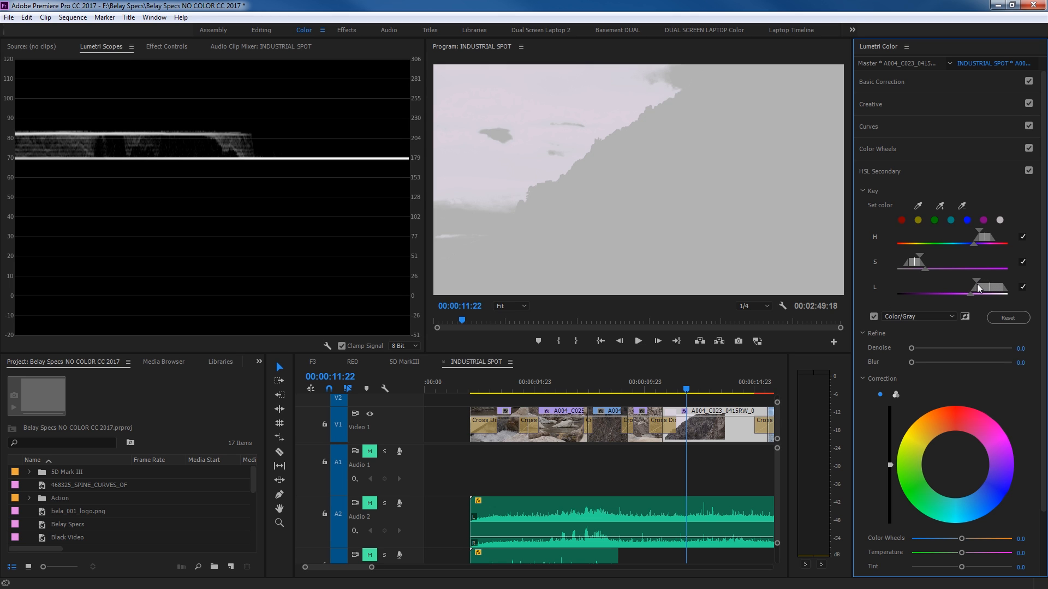
left_click_drag(922, 258, 935, 263)
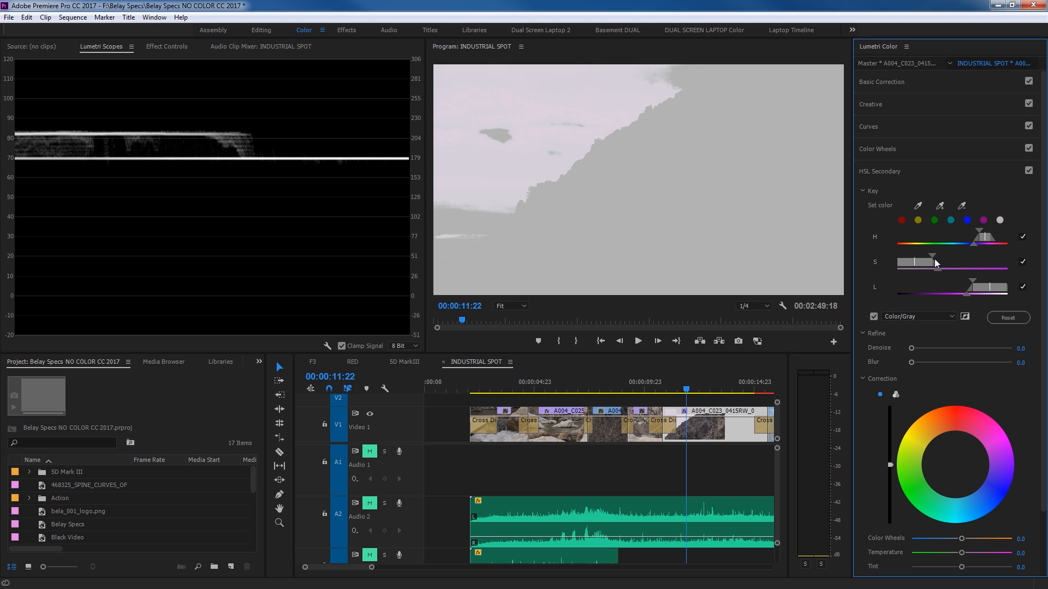
left_click_drag(977, 230, 968, 234)
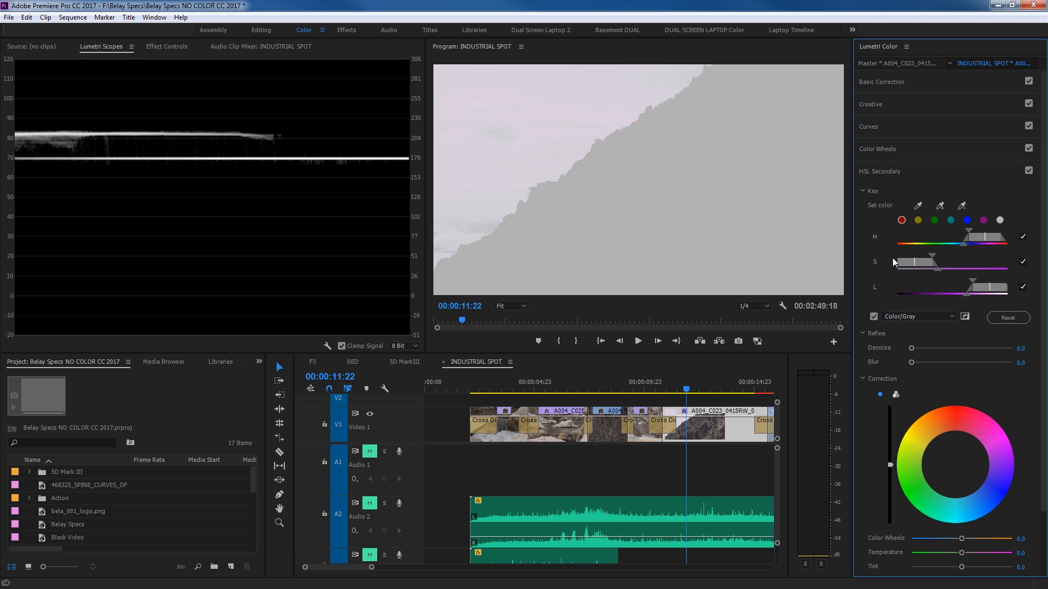
left_click(875, 317)
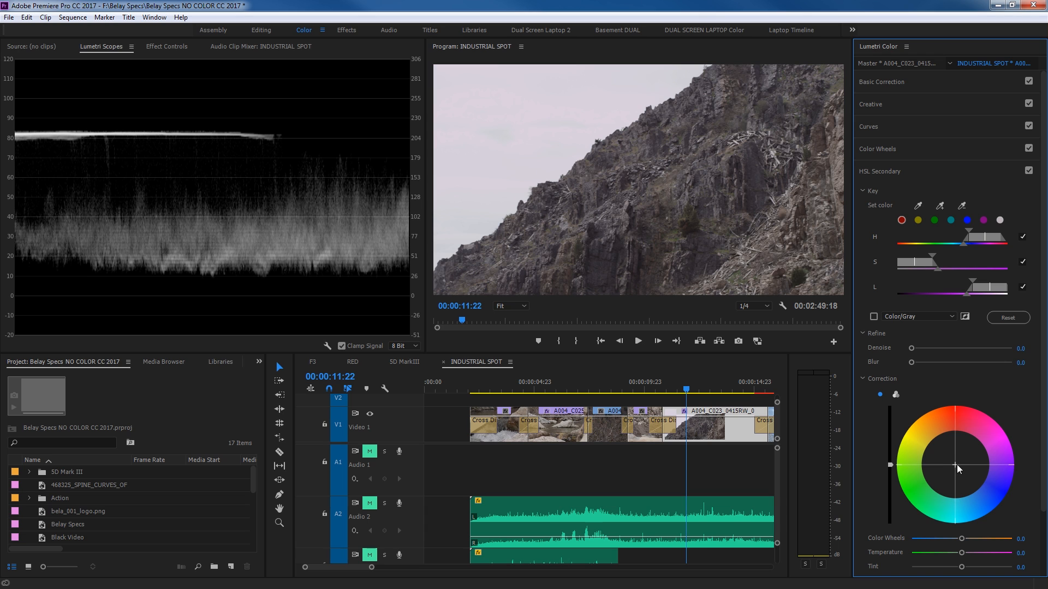
- Switch the HSL Secondary correction to three-way wheels, darken the keyed sky's highlights slightly and shift them toward blue
left_click(896, 395)
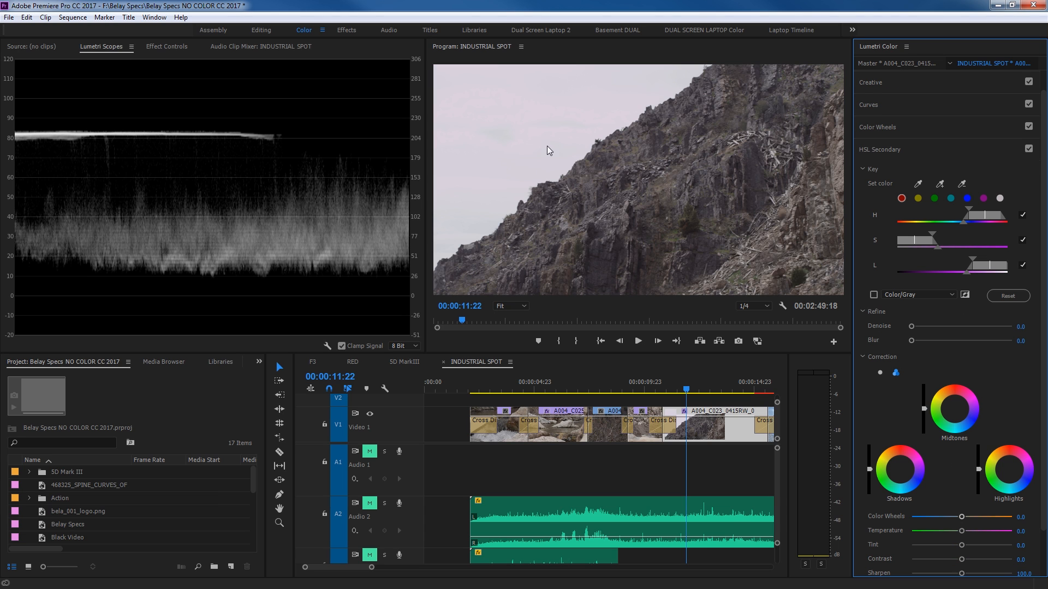
left_click(873, 295)
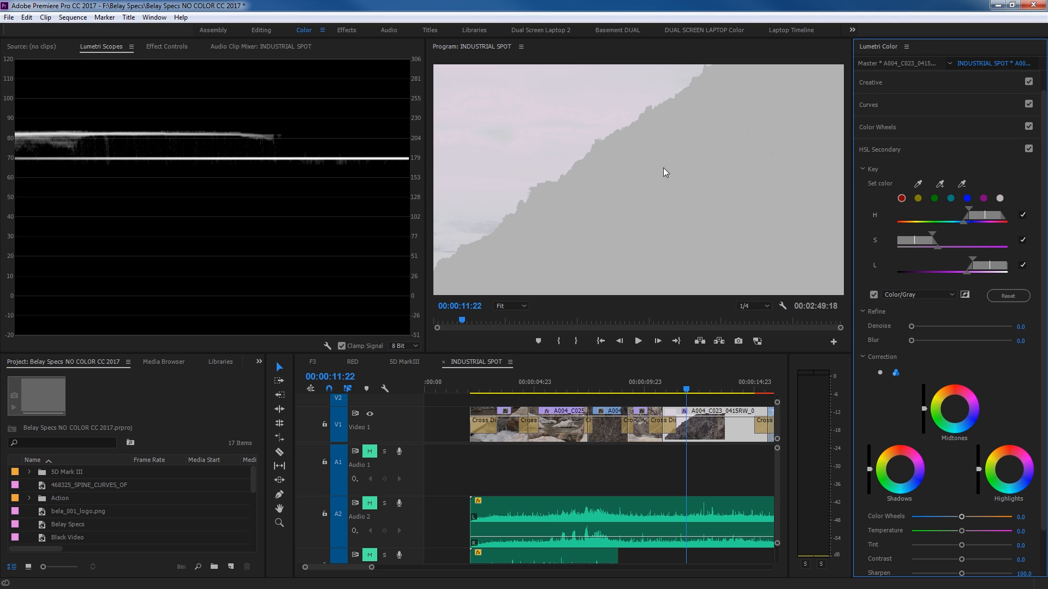
left_click(874, 294)
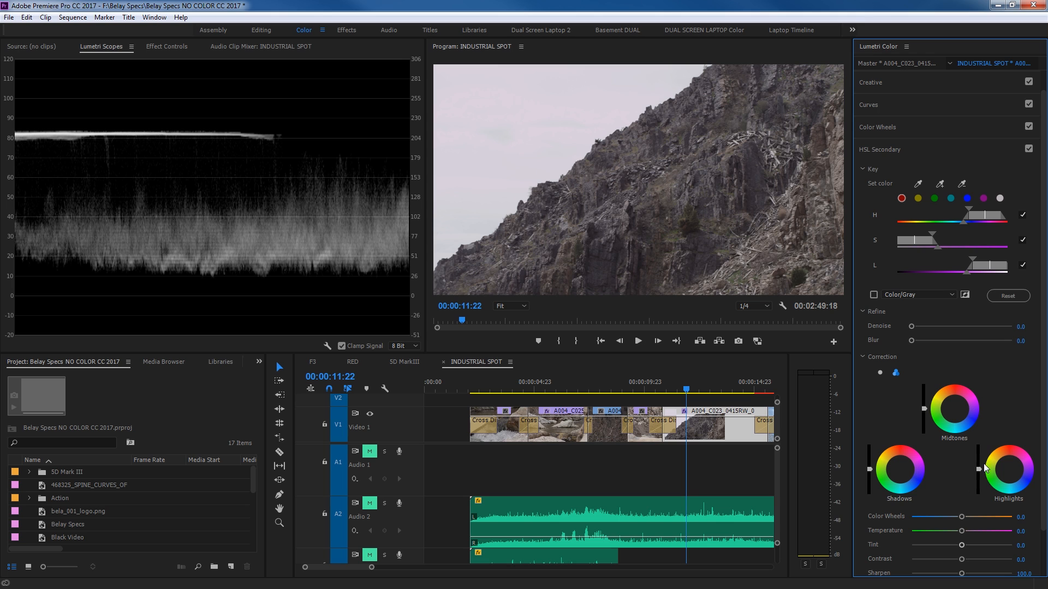
left_click_drag(980, 470, 979, 476)
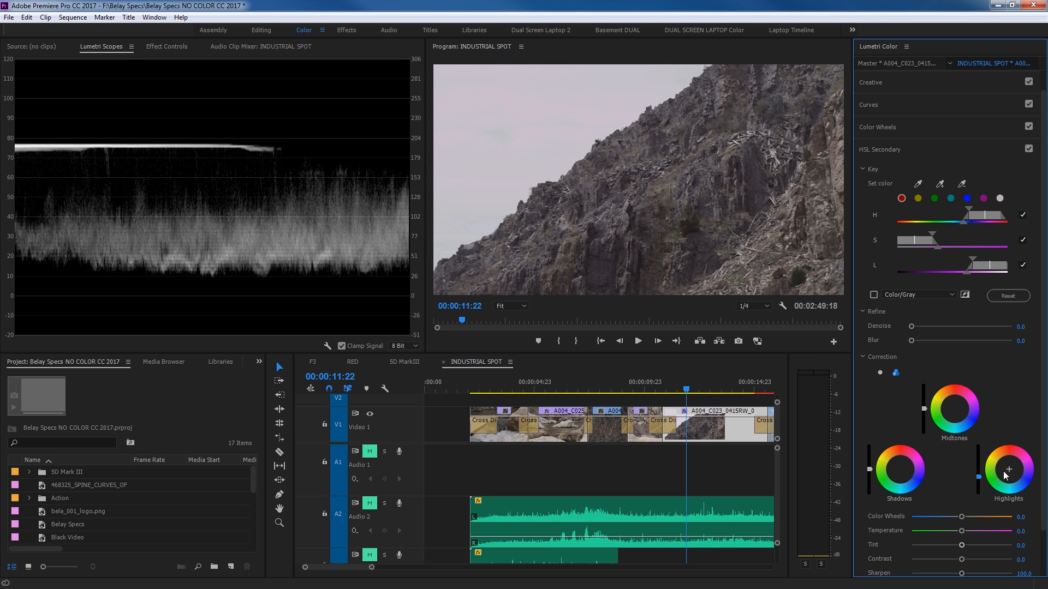
left_click_drag(1011, 473, 1016, 477)
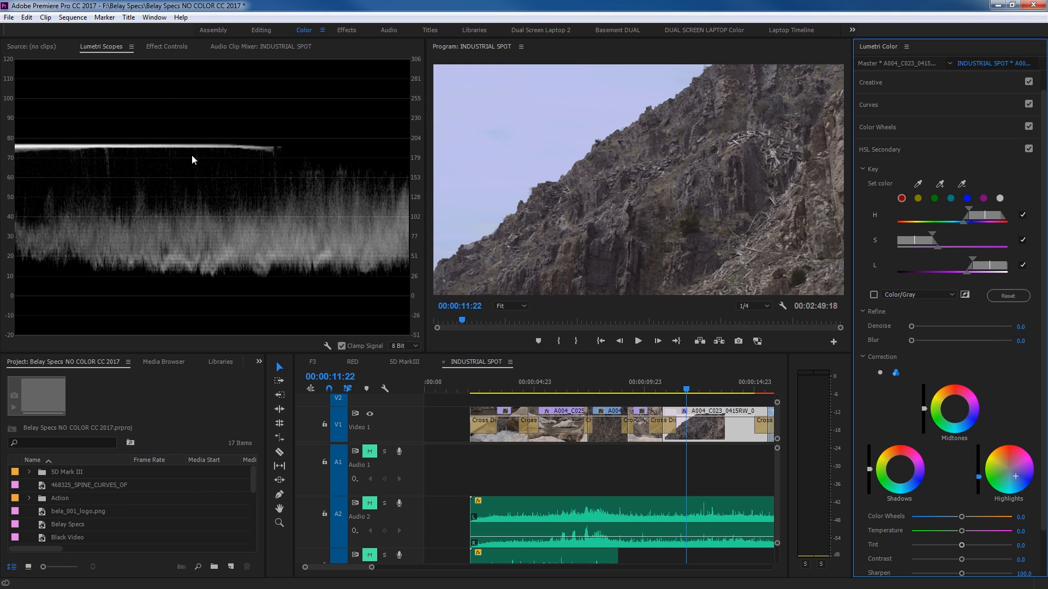
- Delete the Lumetri Color effect from the mountainside clip
left_click(169, 48)
left_click(55, 125)
key("Delete")
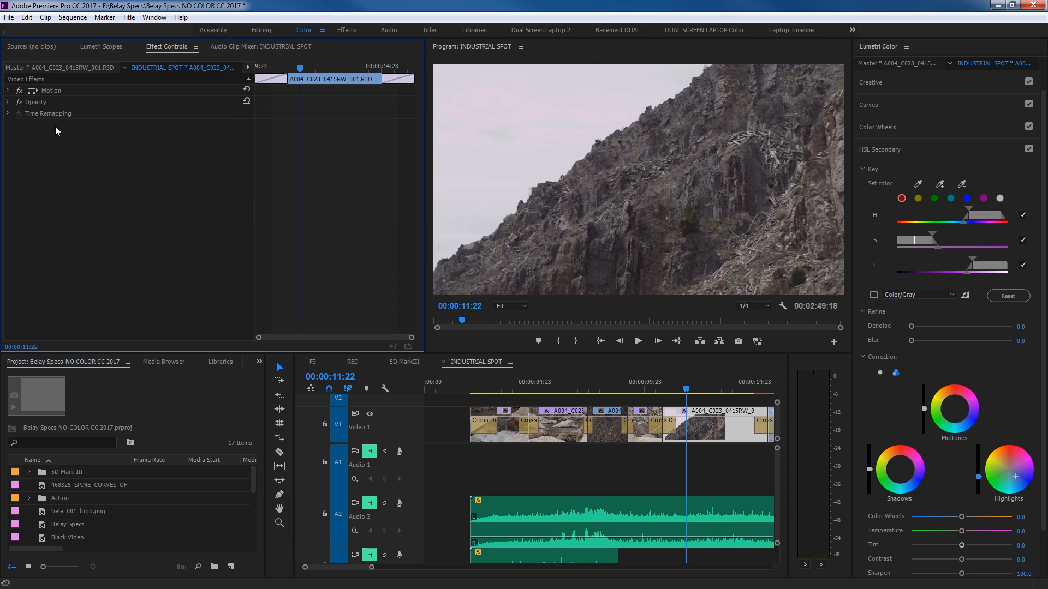
- Replace the luma waveform in the Lumetri Scopes with the RGB parade
left_click(101, 47)
right_click(154, 105)
left_click(178, 148)
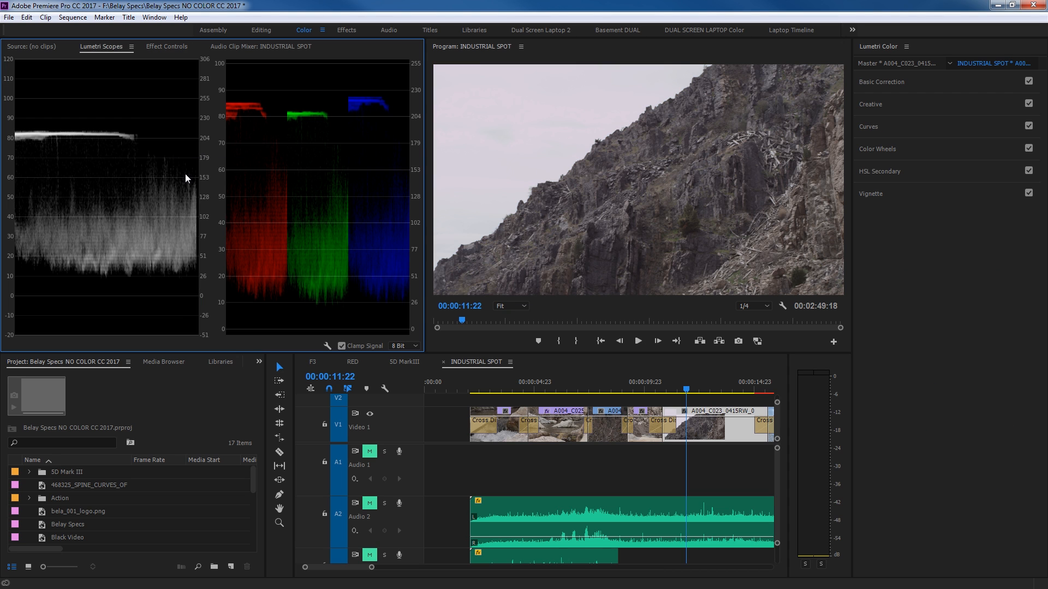
right_click(141, 169)
left_click(179, 225)
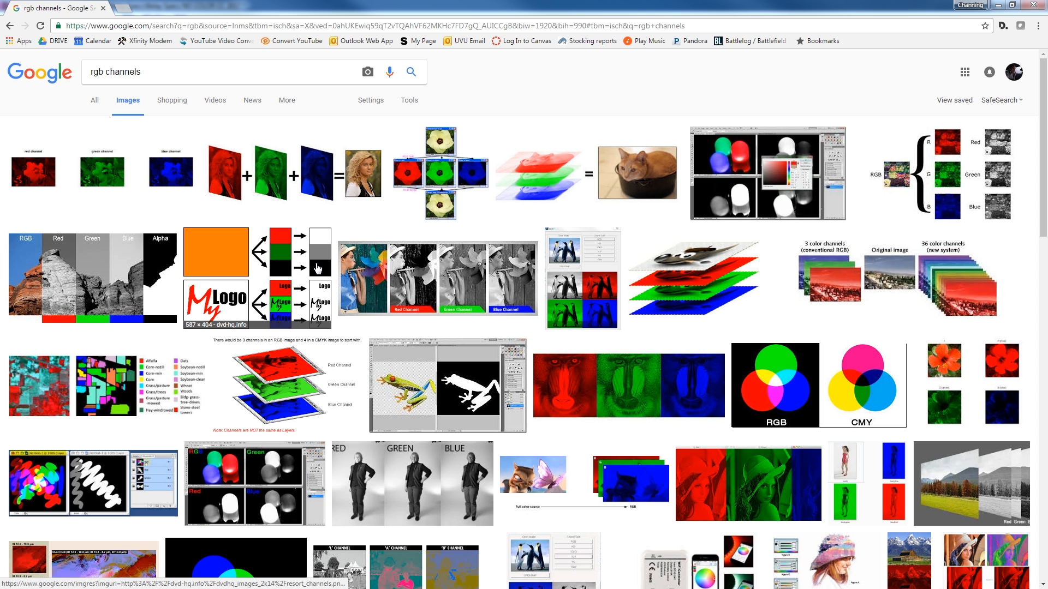
- Examine two example pictures split into red, green and blue channels in the Google image results for "rgb channels"
left_click(280, 188)
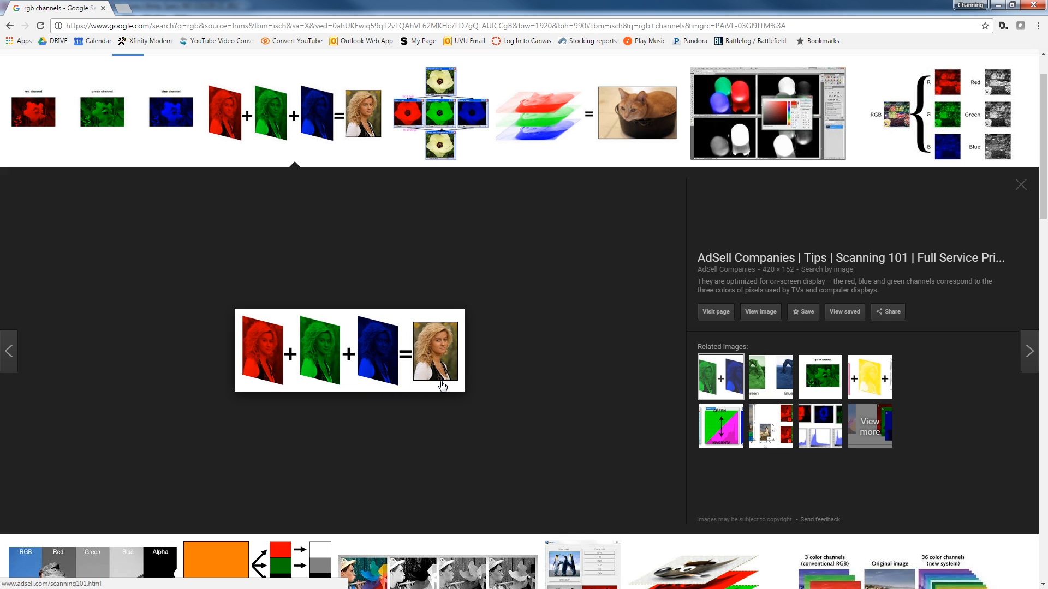
scroll(442, 386, "down", 7)
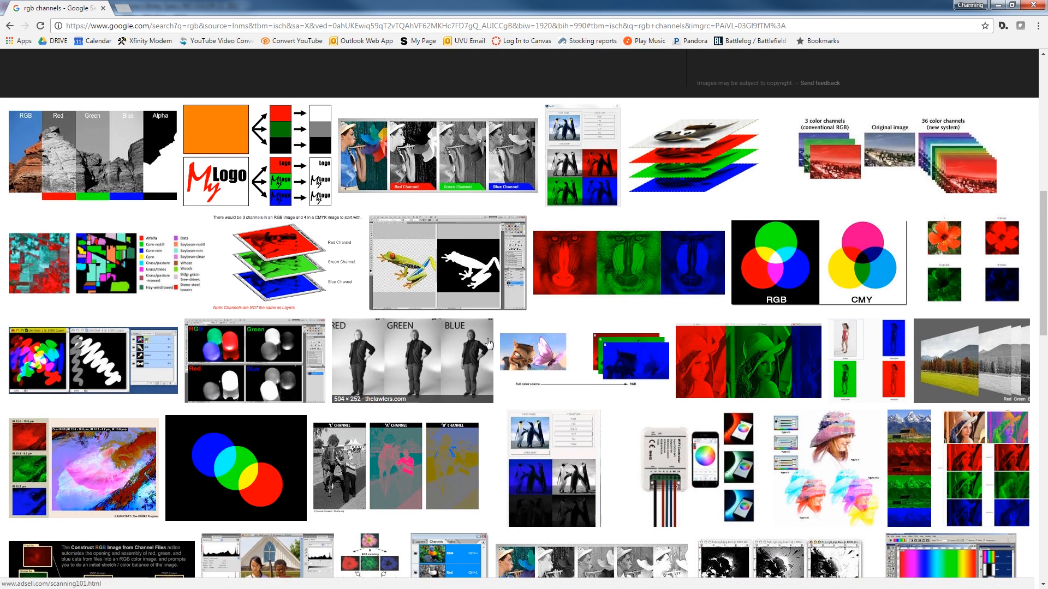
left_click(611, 275)
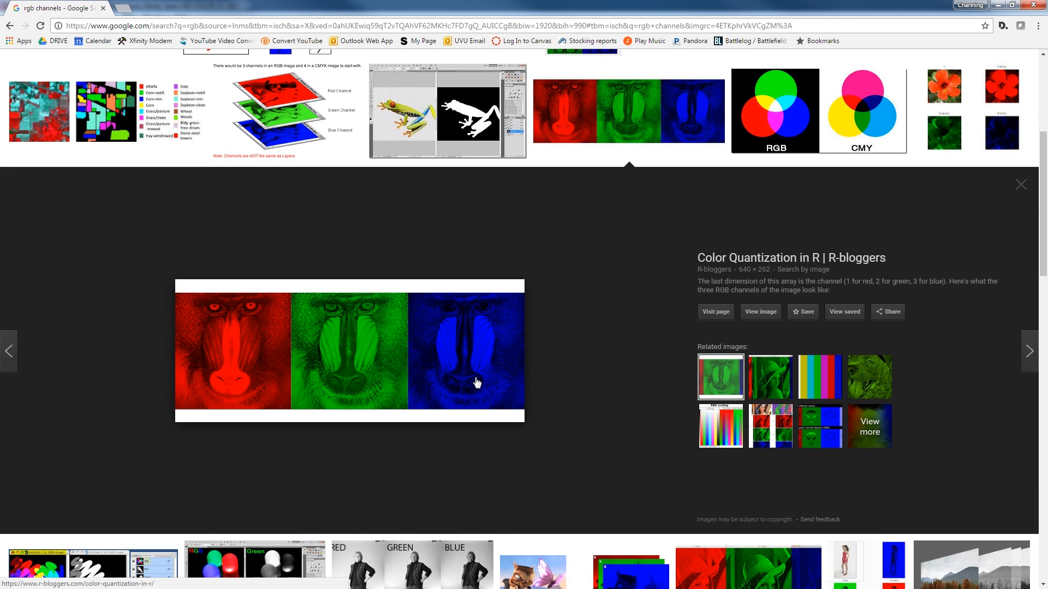
scroll(476, 382, "down", 2)
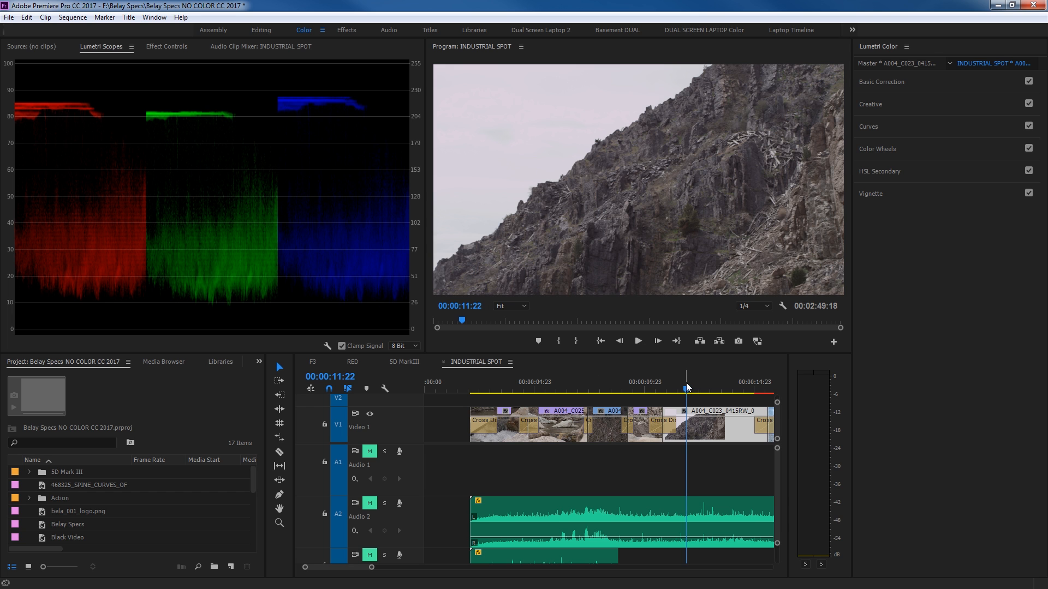
- Return to Premiere Pro and compare the RGB parades of the climbing clips at 00:01:05:08 and 00:01:08:11
left_click_drag(686, 387, 694, 388)
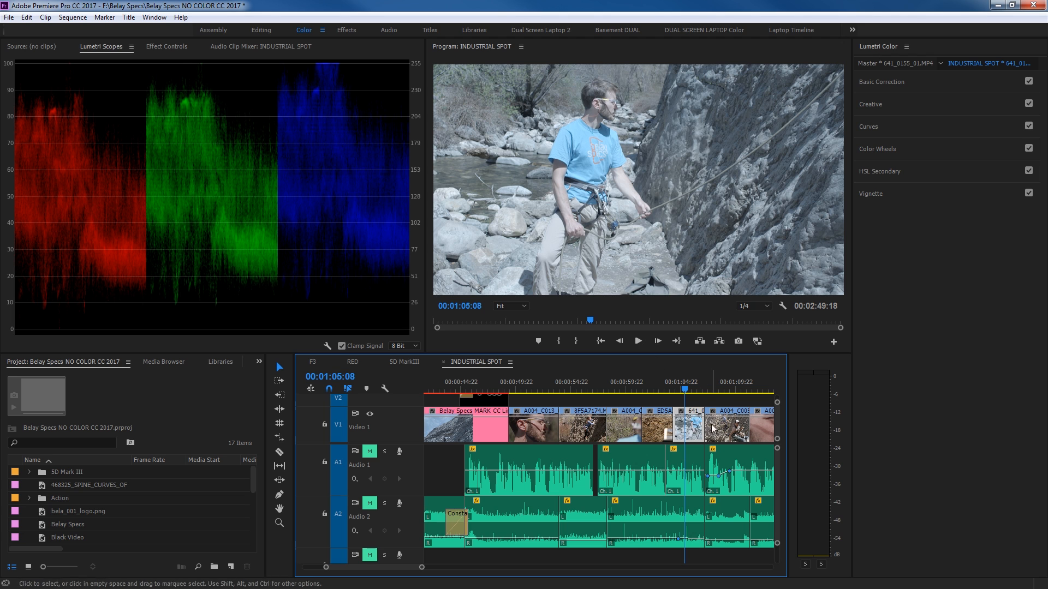
left_click(721, 391)
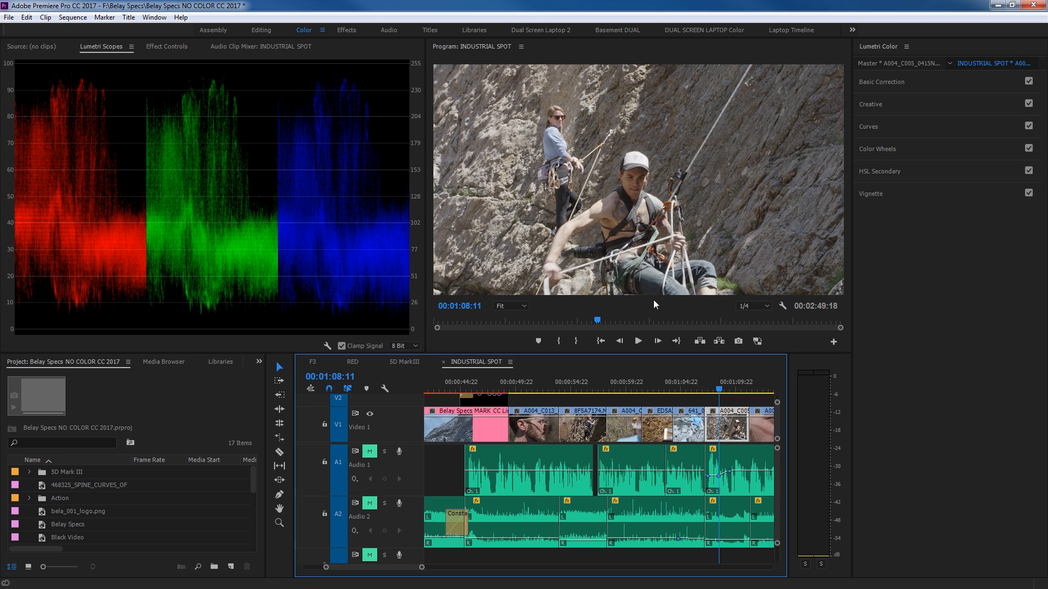
- Warm the river climber clip at 00:01:05:14 by setting its Basic Correction Temperature to 22.0
left_click(689, 389)
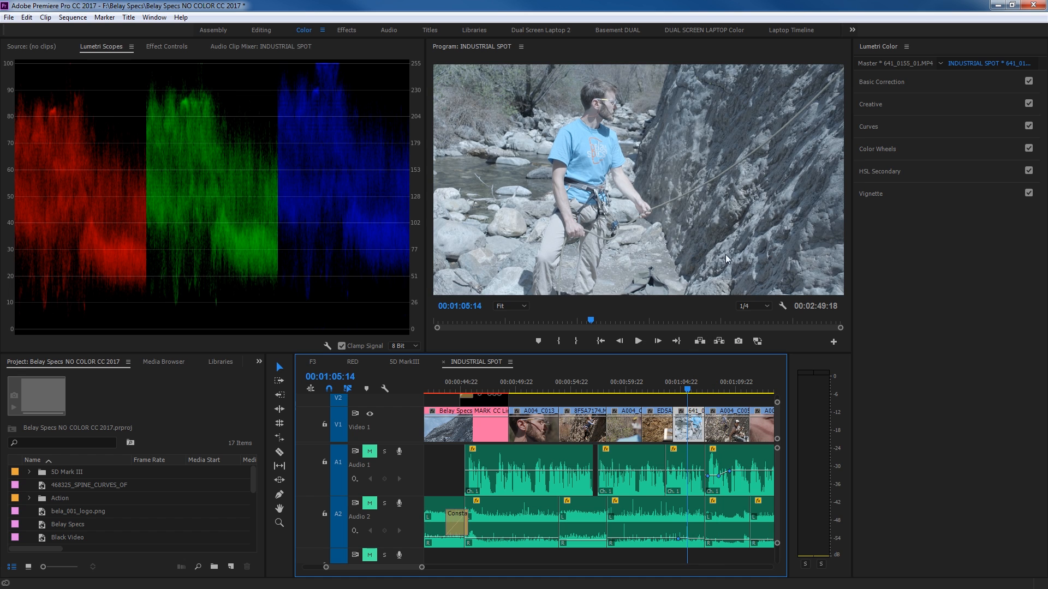
left_click(908, 87)
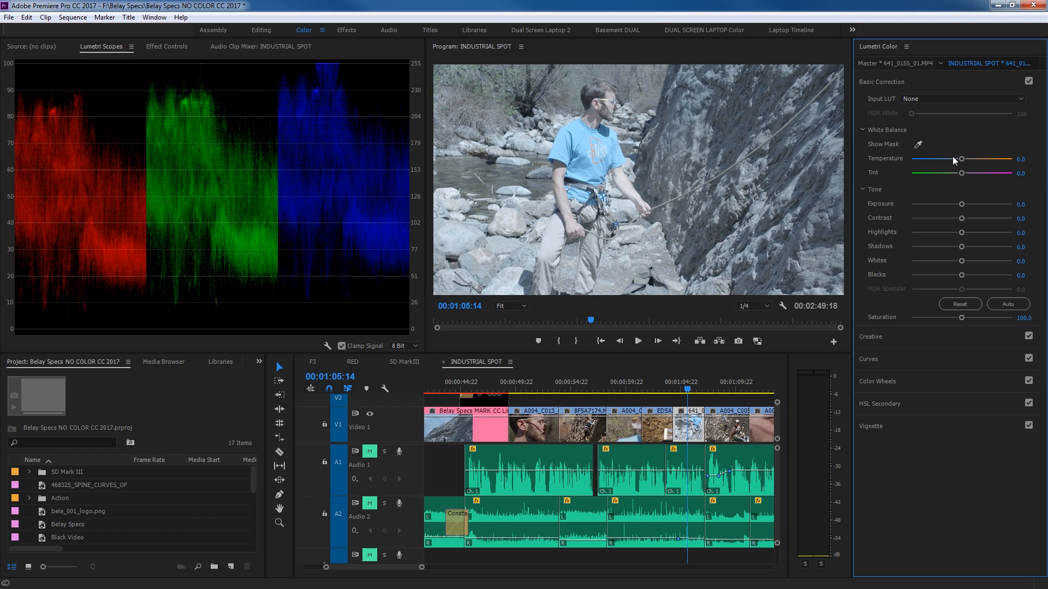
left_click_drag(962, 160, 974, 163)
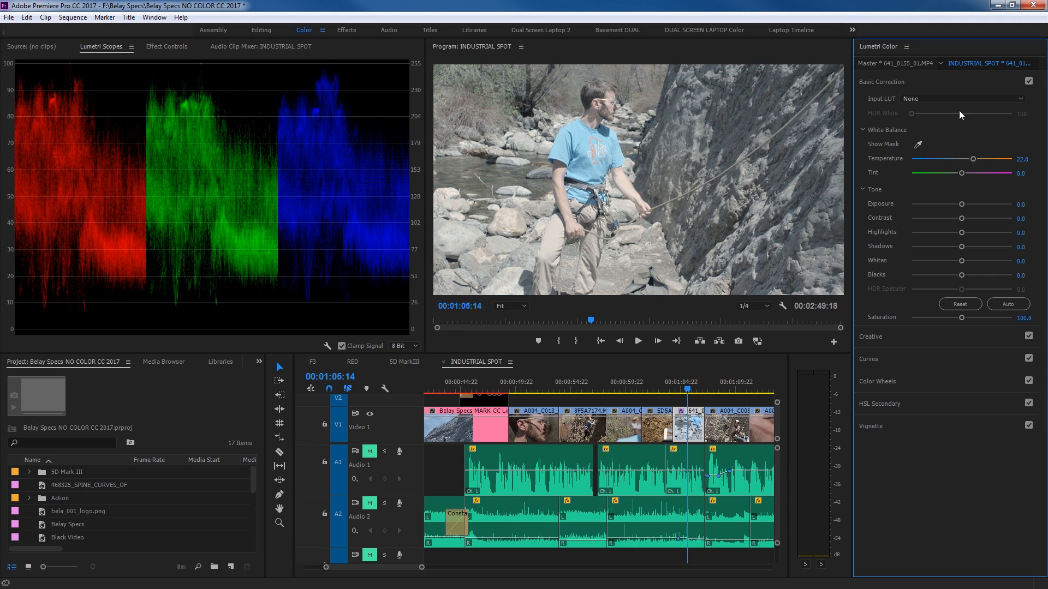
- Compare the river climber clip and its RGB parade with Basic Correction off and on
left_click(1029, 81)
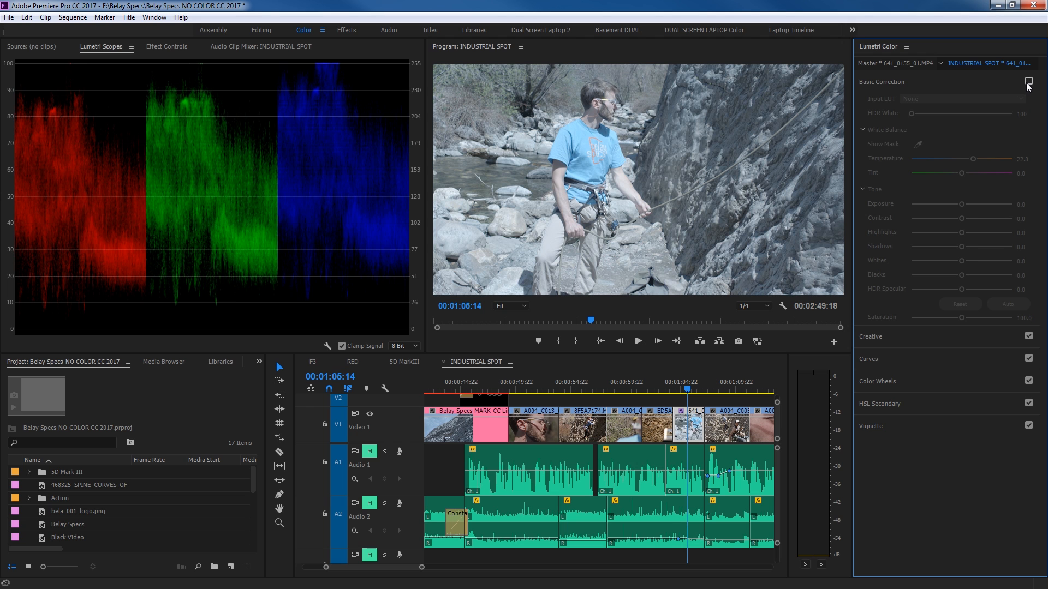
left_click(1029, 82)
left_click(1028, 82)
left_click(1028, 82)
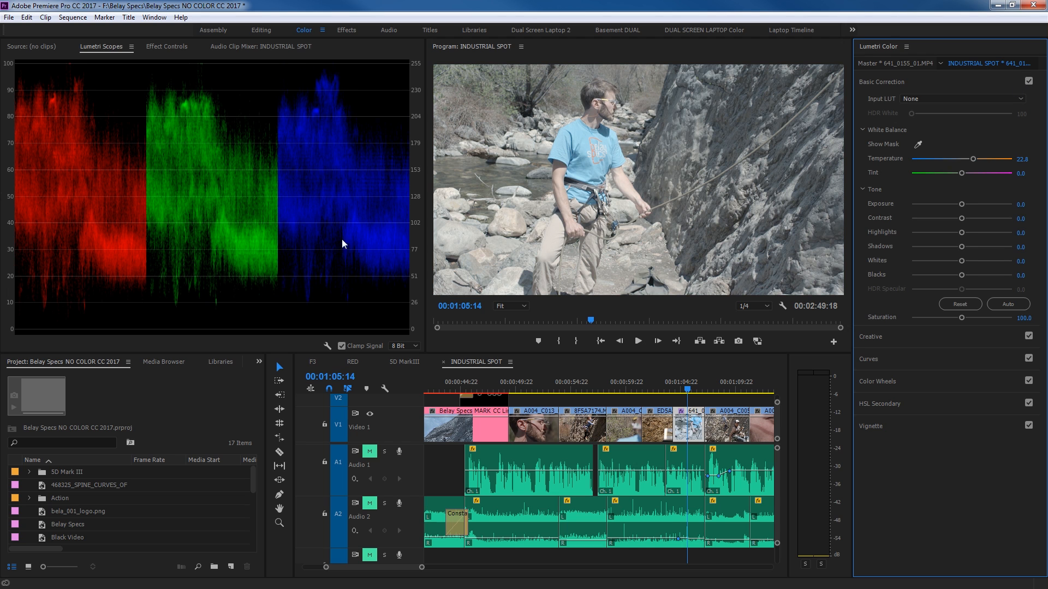
- Show the HLS vectorscope beside the histogram in the Lumetri Scopes
left_click(223, 163)
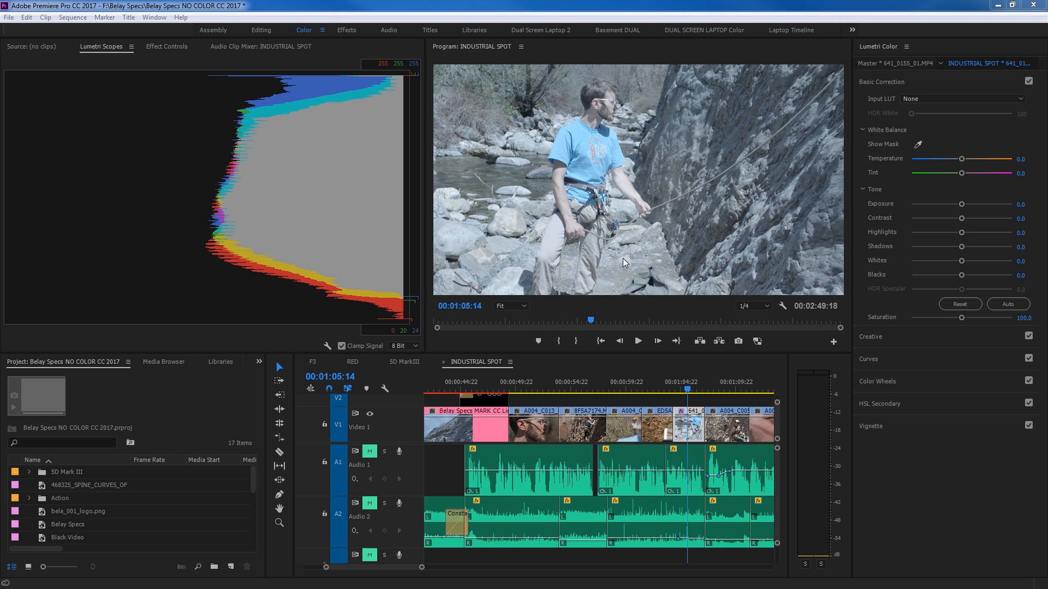
right_click(335, 200)
left_click(303, 167)
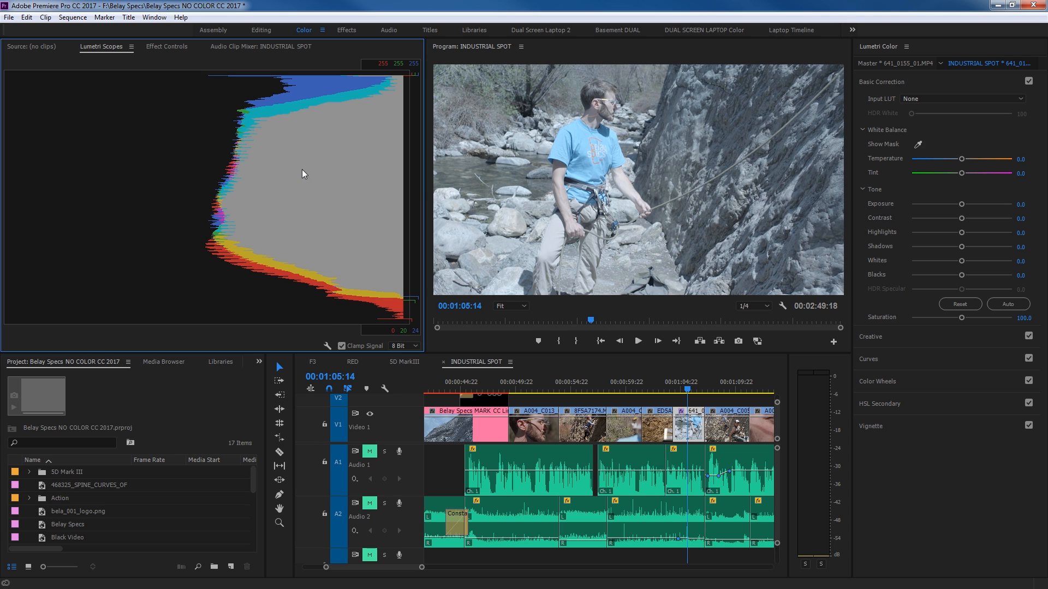
right_click(300, 169)
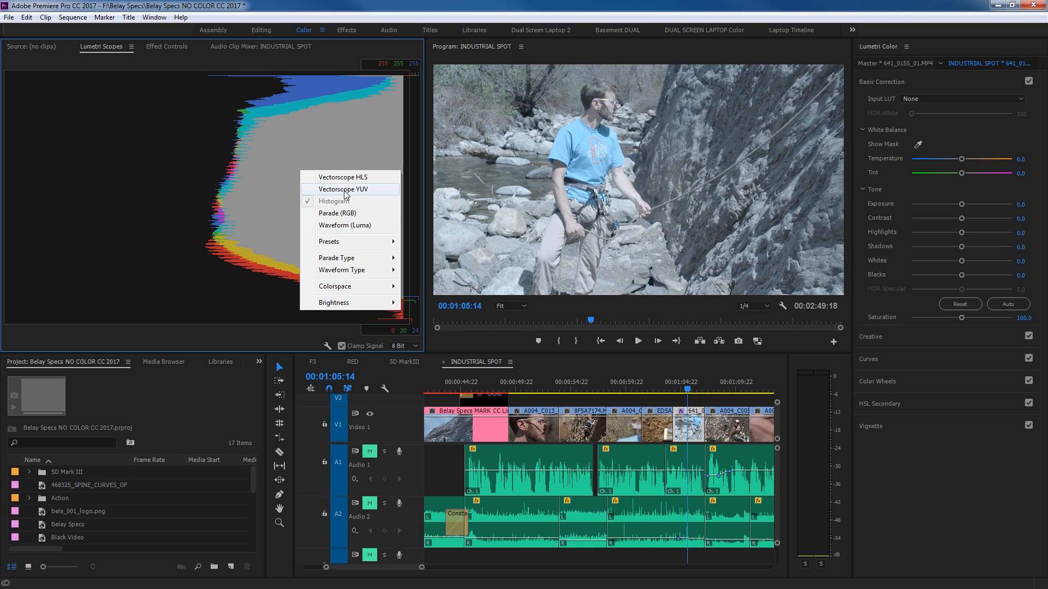
left_click(217, 169)
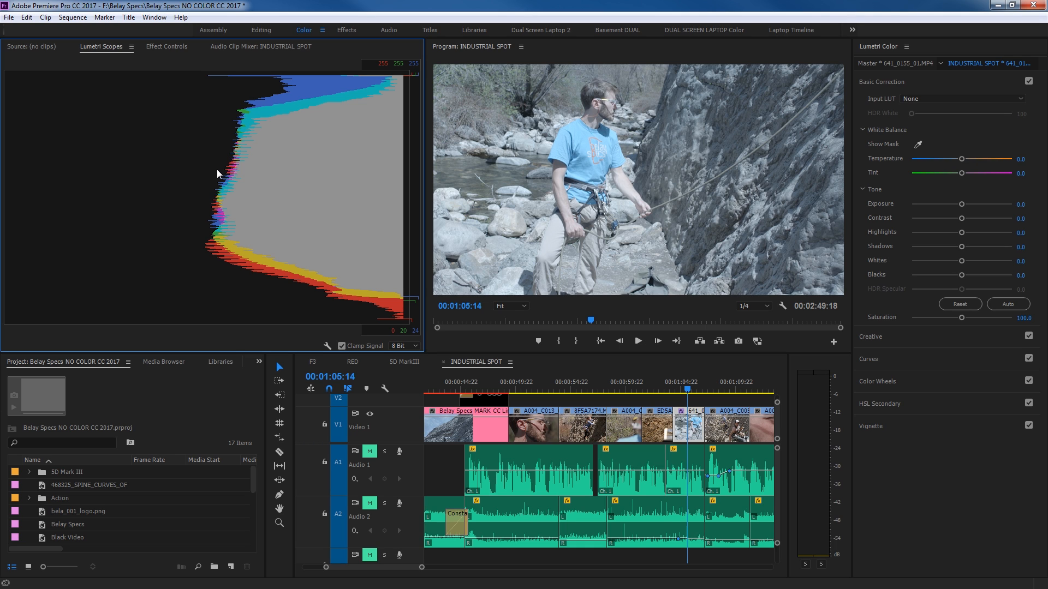
right_click(198, 177)
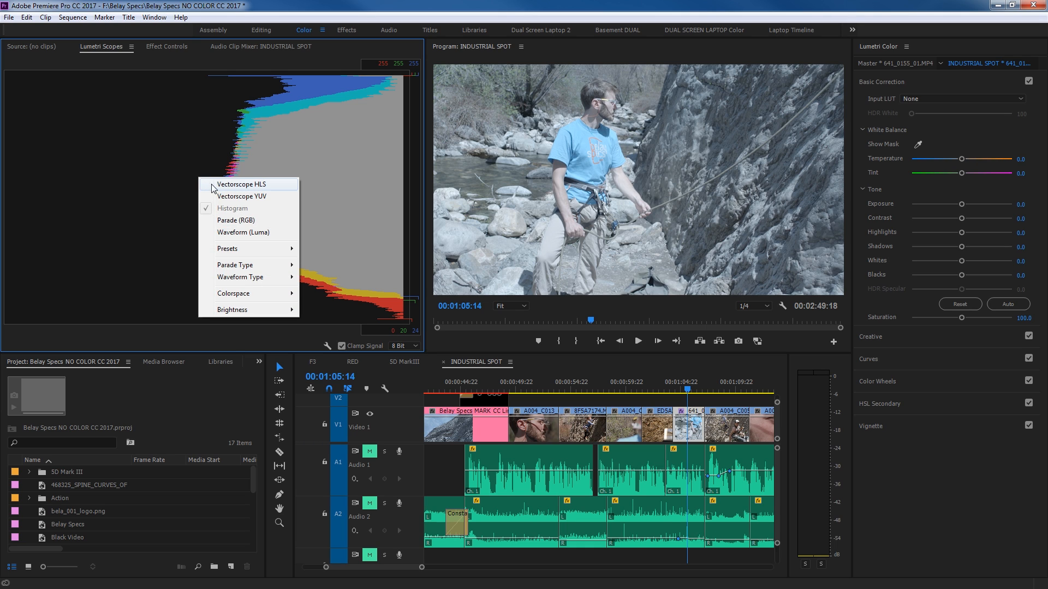
left_click(258, 186)
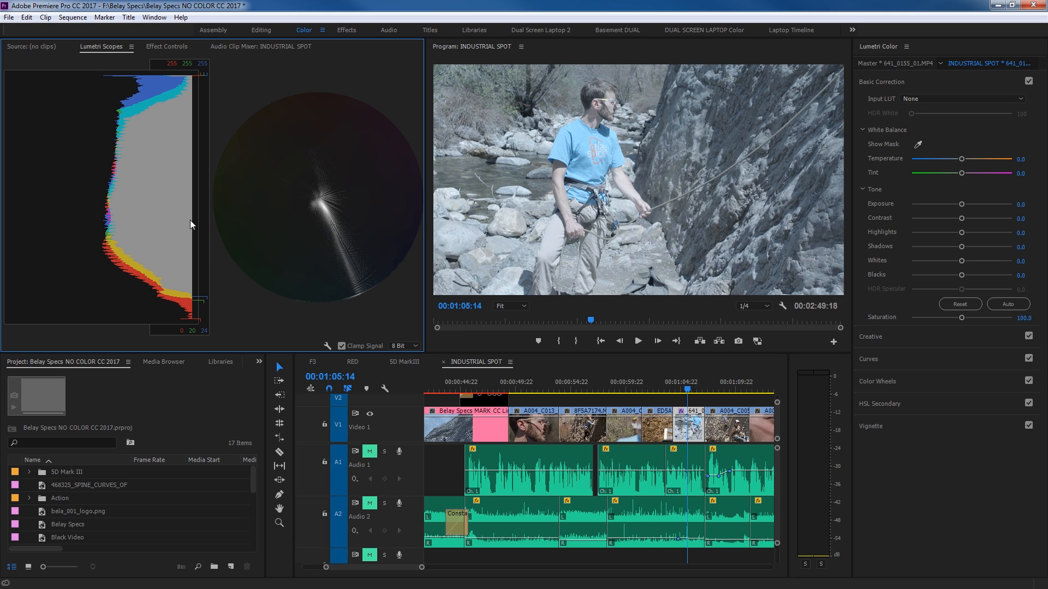
- Add the YUV vectorscope to the Lumetri Scopes and remove the histogram and the HLS vectorscope
right_click(248, 210)
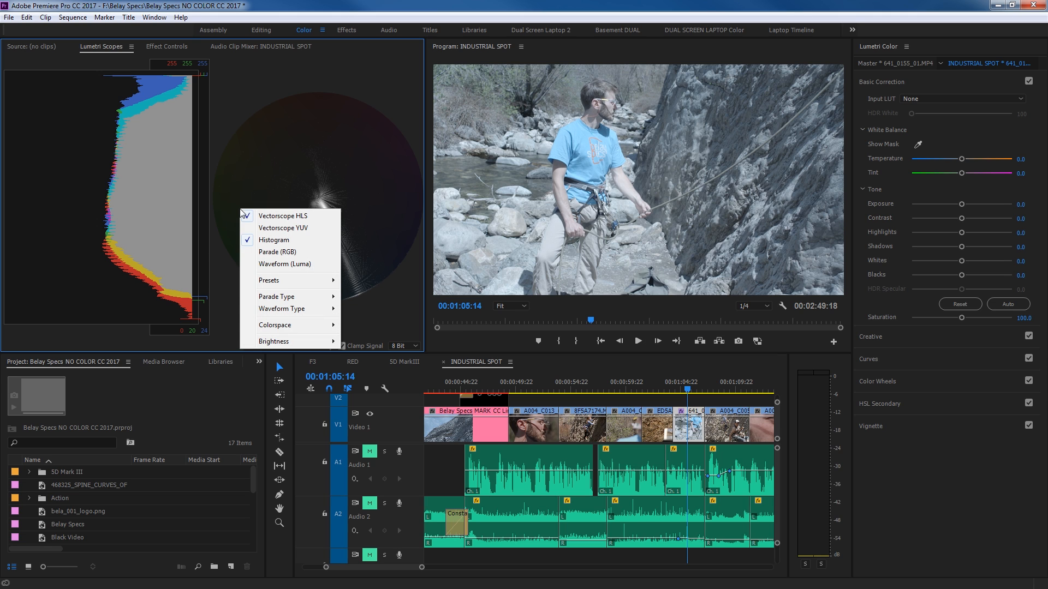
left_click(261, 228)
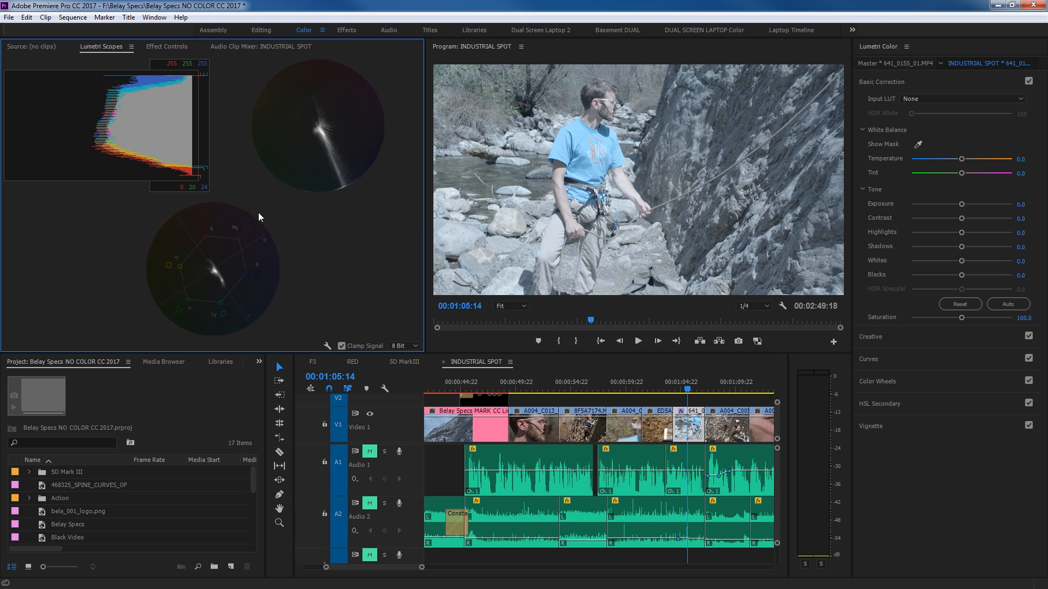
right_click(169, 145)
left_click(174, 176)
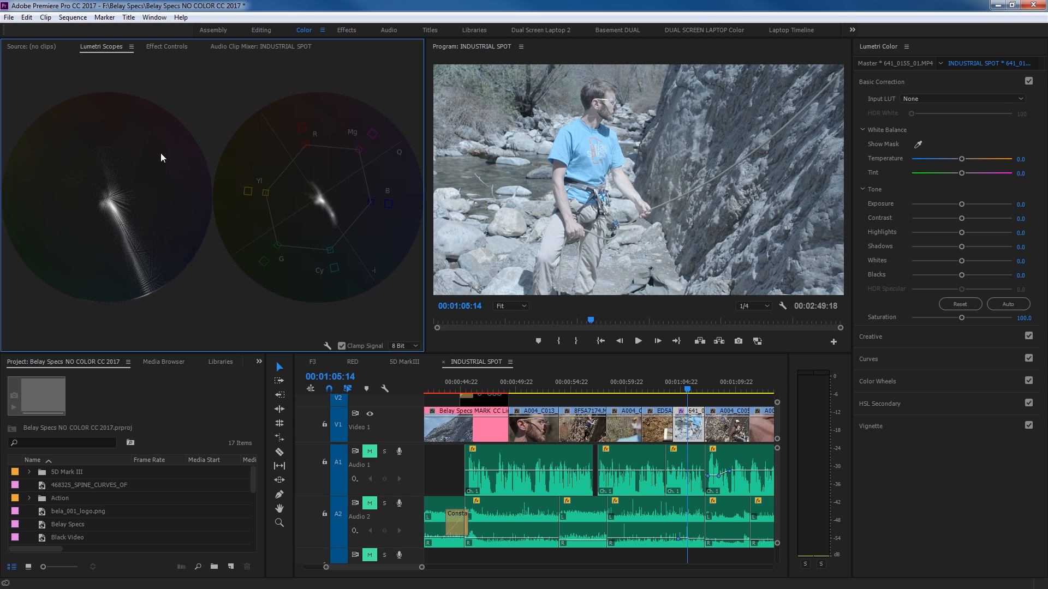
right_click(160, 153)
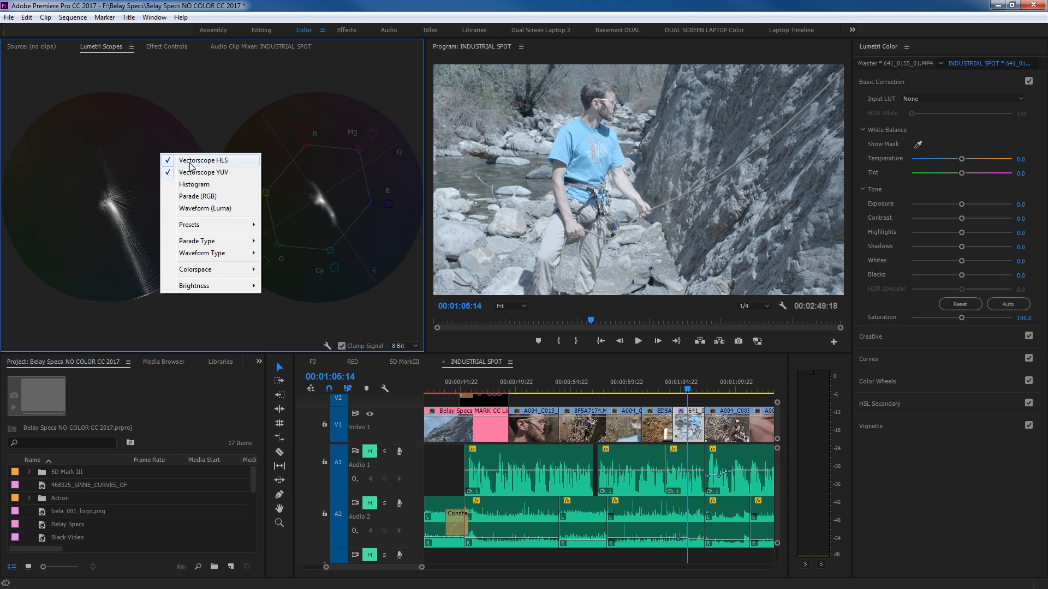
left_click(191, 161)
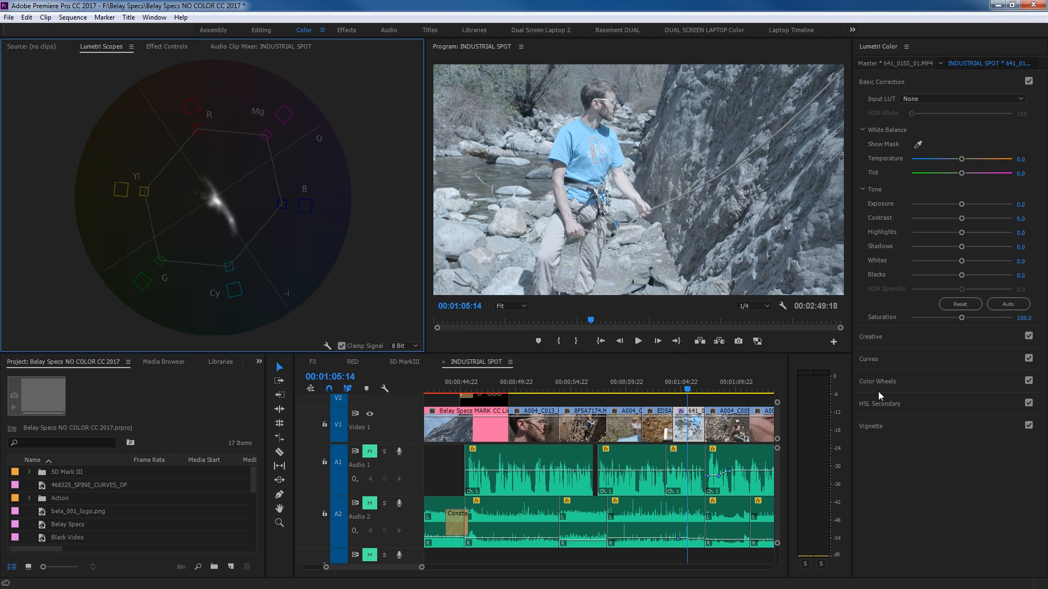
- Try Saturation at 200, 0, 50 and 107.6 on the river climber clip while watching the YUV vectorscope
left_click(898, 382)
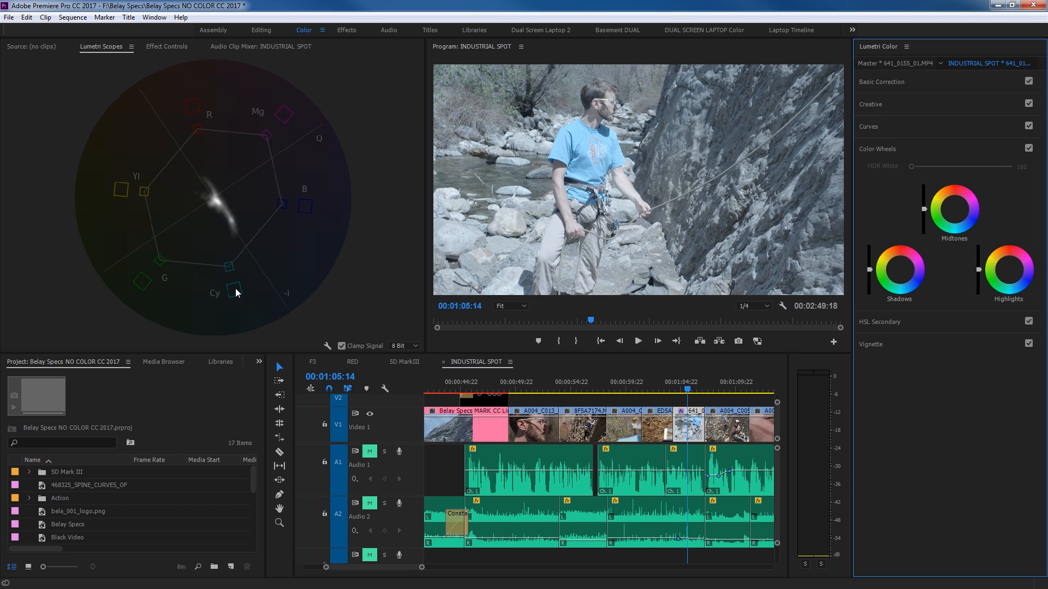
left_click(890, 83)
left_click_drag(962, 318, 1012, 318)
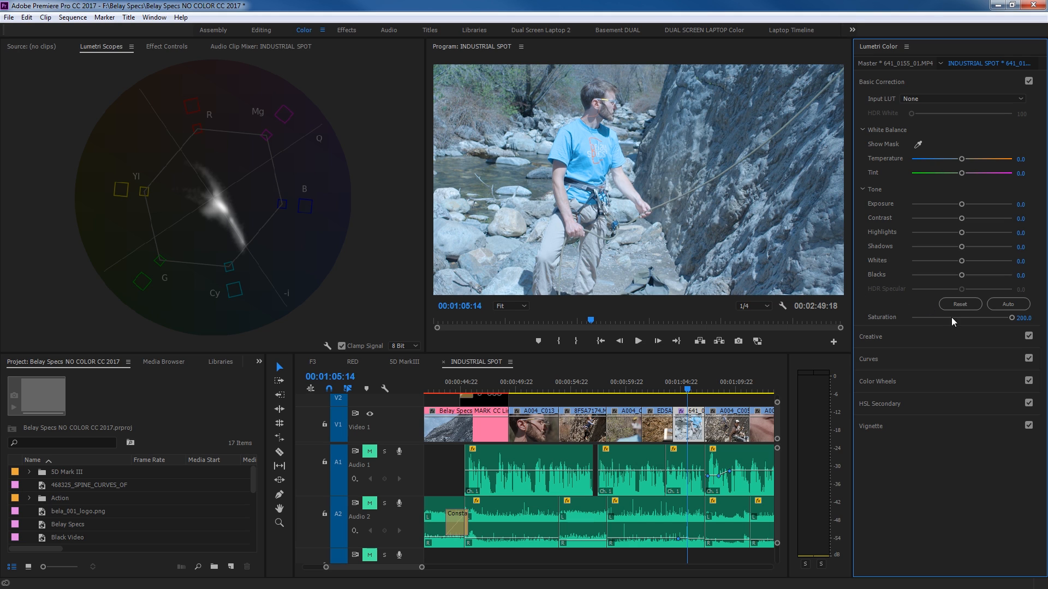
left_click_drag(1008, 322, 890, 326)
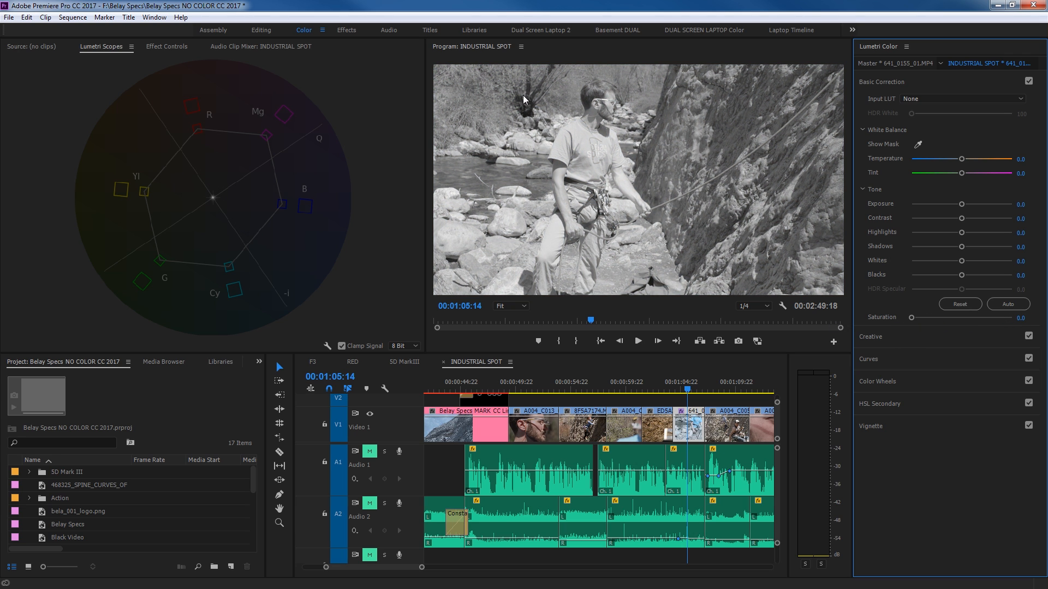
left_click_drag(912, 318, 937, 318)
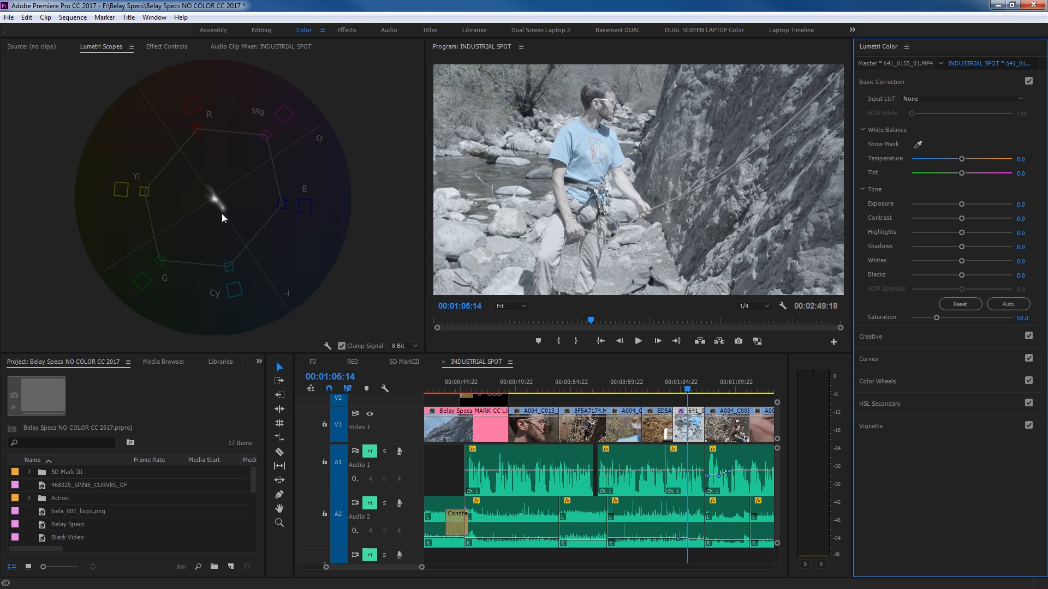
left_click_drag(937, 318, 966, 319)
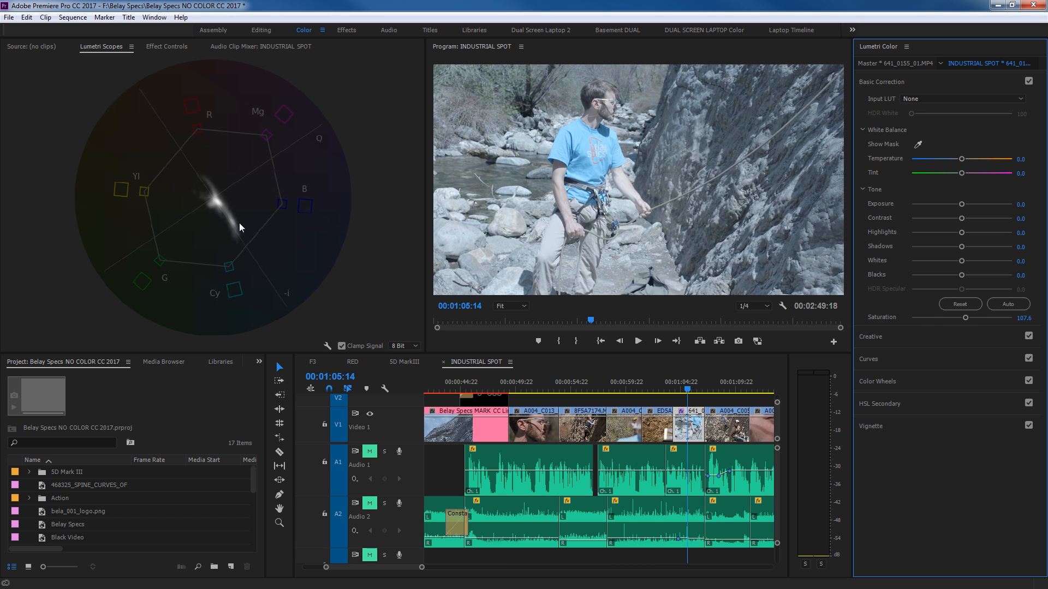
mouse_move(953, 315)
left_mouse_down()
mouse_move(1014, 325)
mouse_move(954, 332)
left_mouse_up()
- Try shifting the river climber clip's midtones toward magenta-red with the color wheel, and undo the shift
left_click(919, 382)
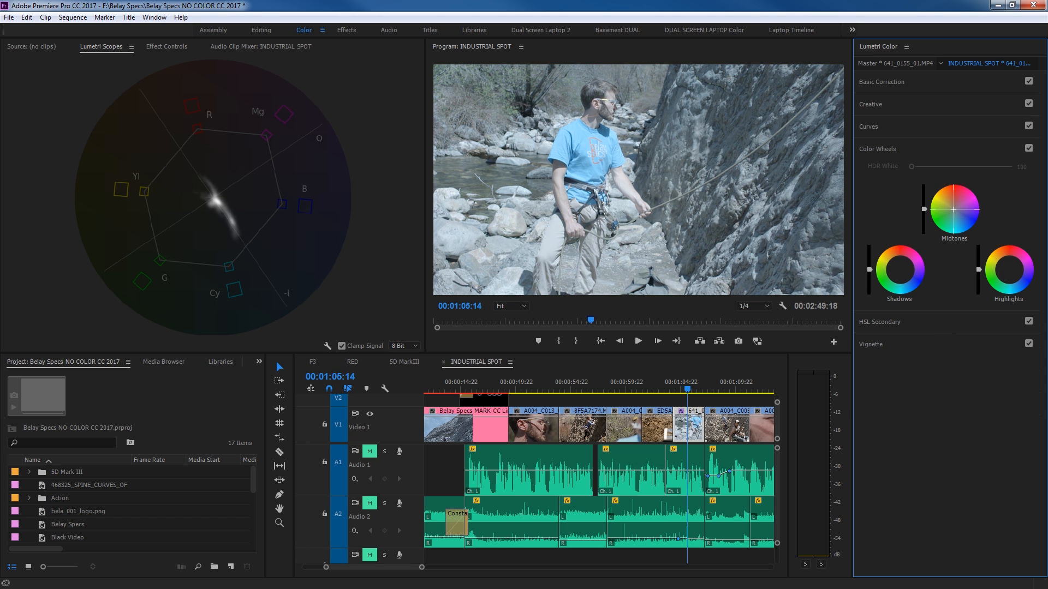
mouse_move(950, 210)
left_mouse_down()
mouse_move(946, 201)
mouse_move(962, 199)
left_mouse_up()
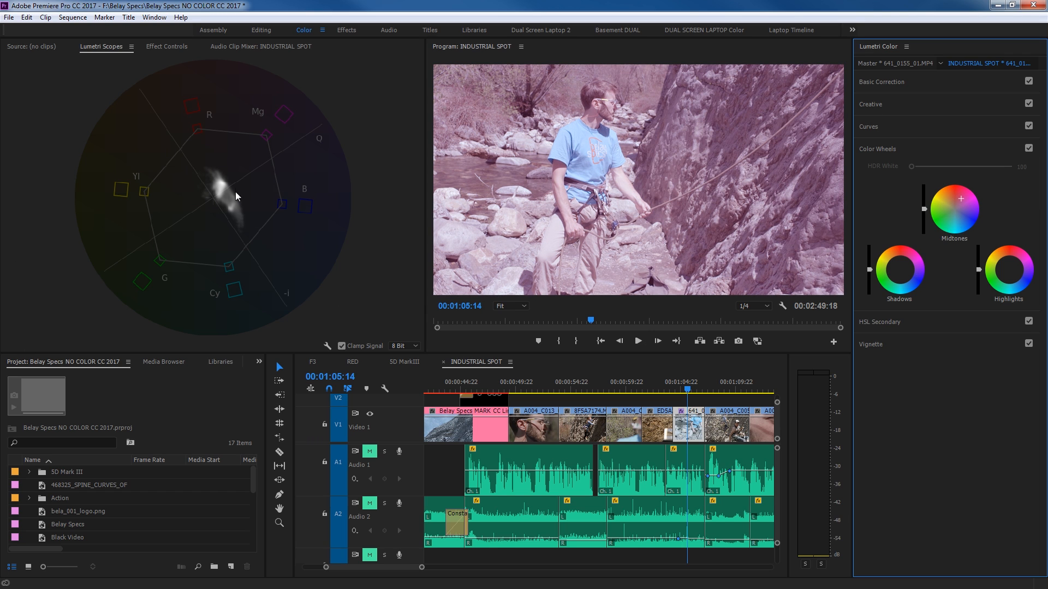
key("ctrl+z")
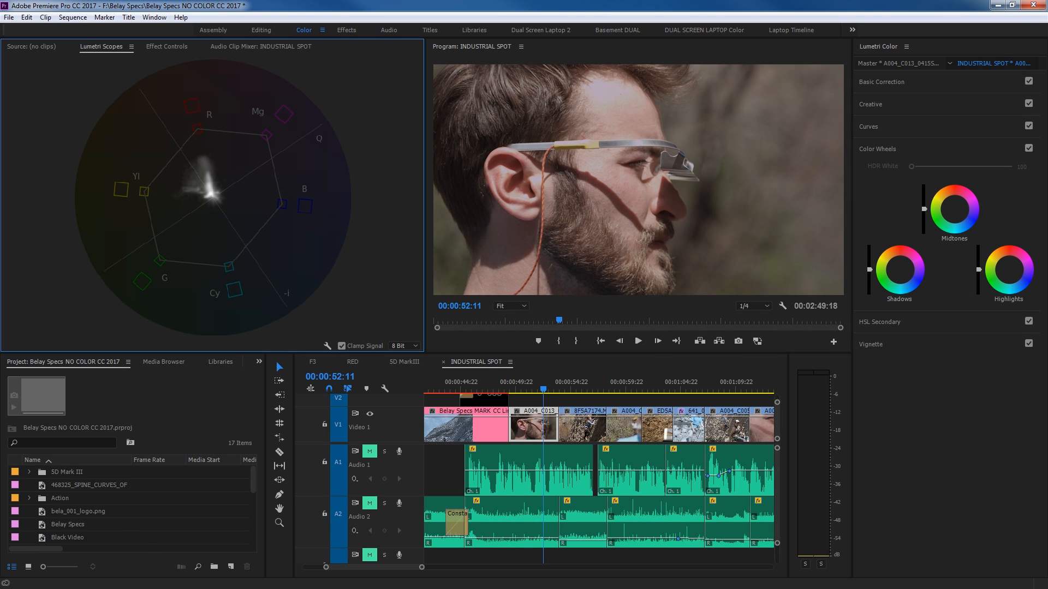
- Switch to the Word document and examine the Legality and Matching sections of the color correction outline
key("alt+Tab")
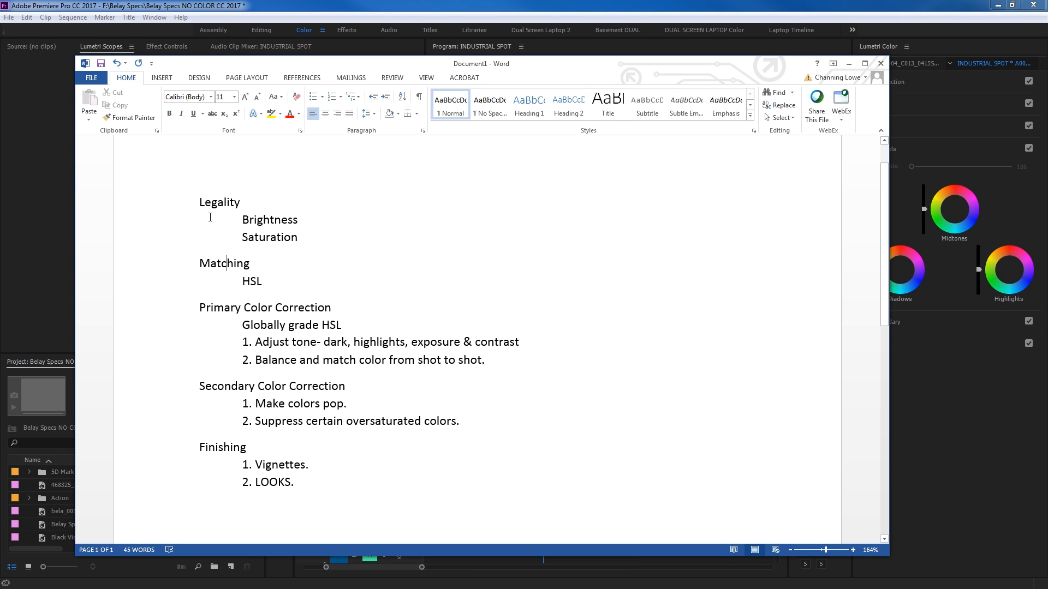
left_click_drag(201, 203, 267, 270)
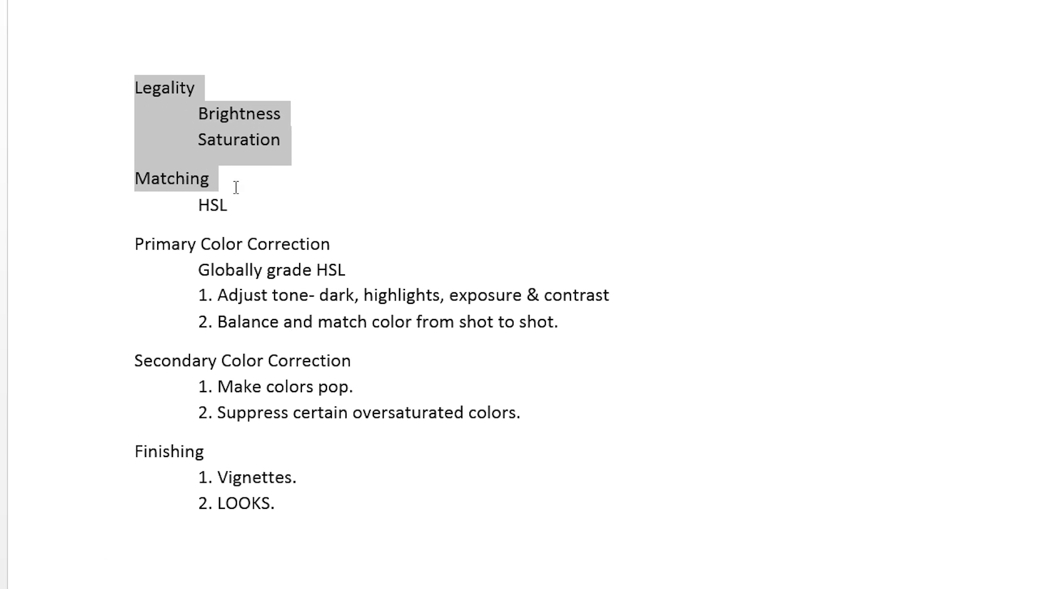
left_click_drag(235, 187, 240, 205)
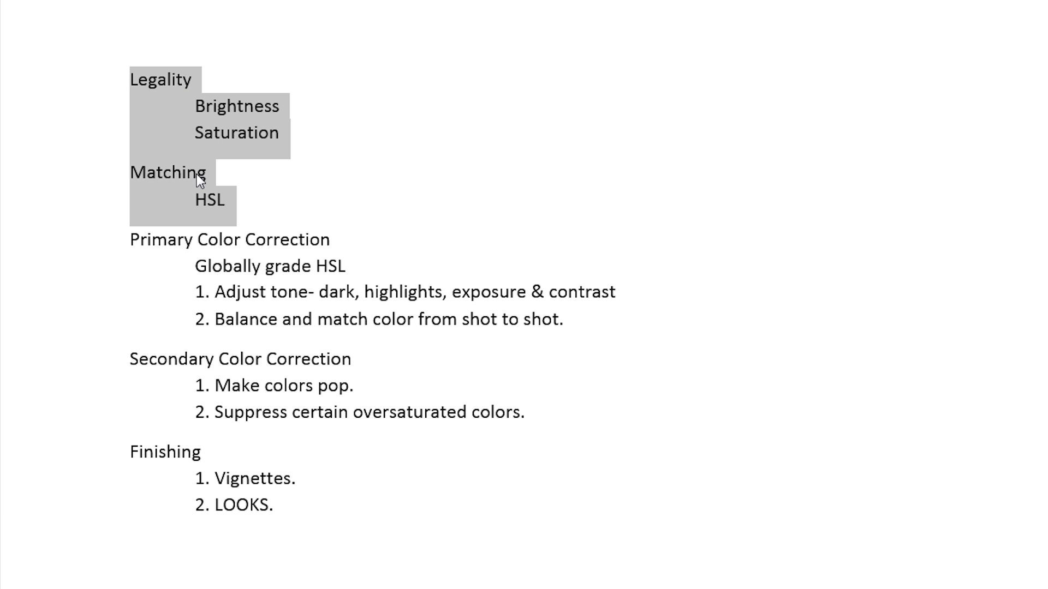
left_click(215, 99)
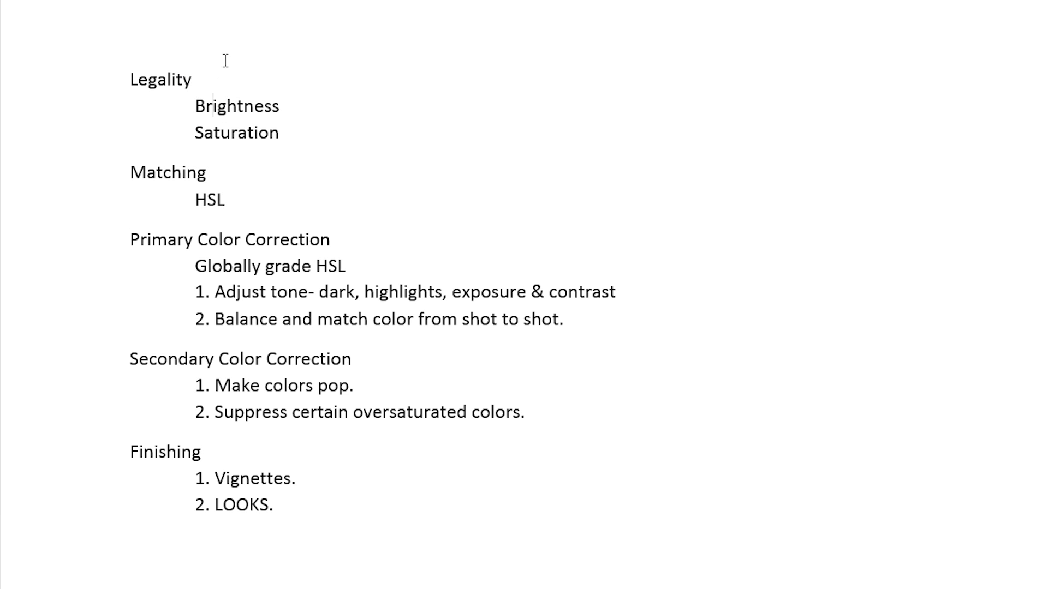
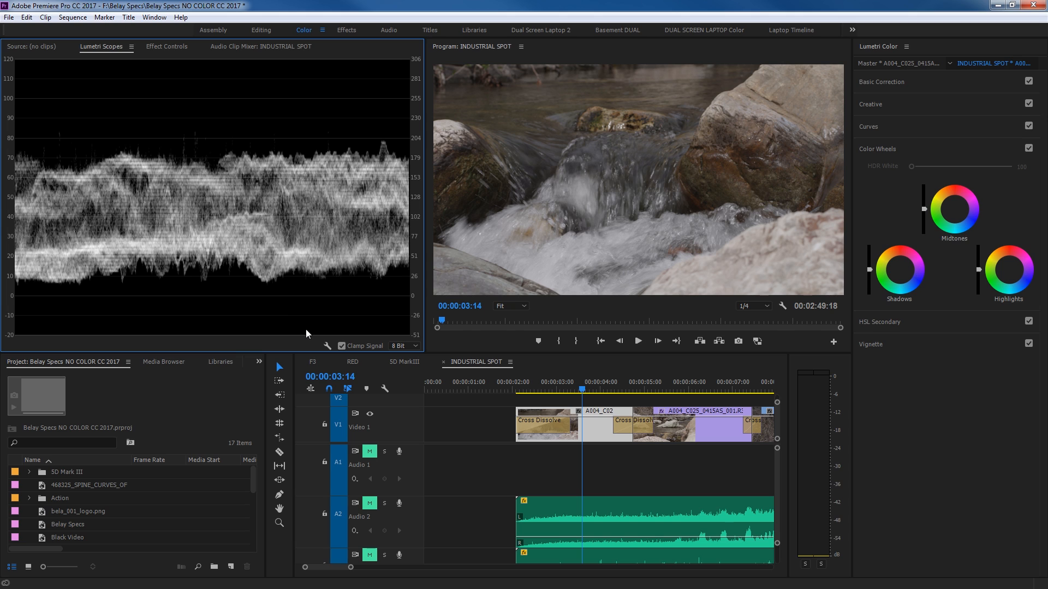
- Try a Basic Correction Contrast of 100 on the stream clip at 00:00:03:14, and undo it
left_click(882, 83)
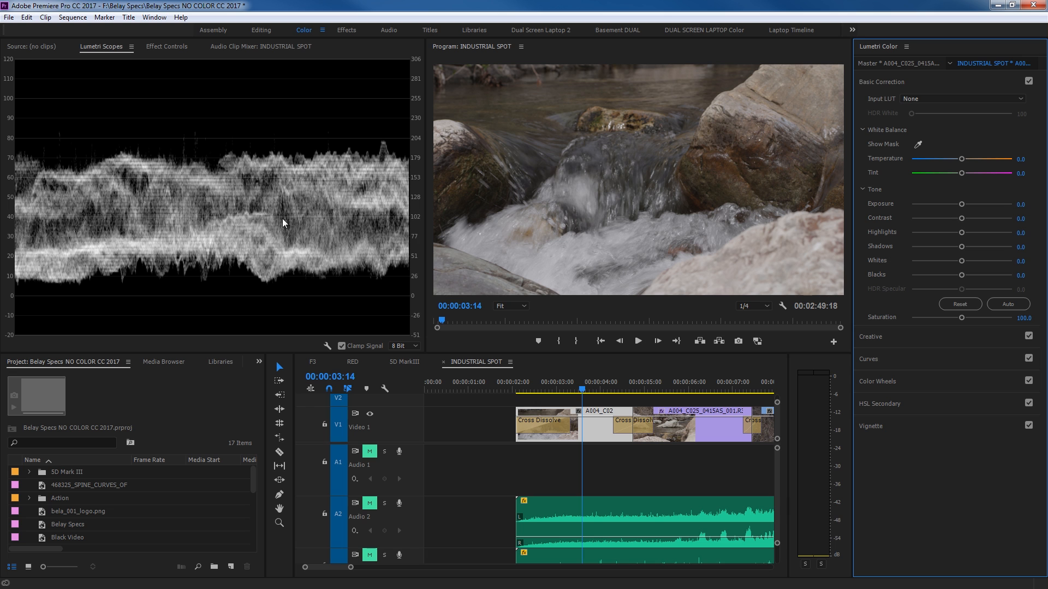
left_click_drag(962, 220, 1020, 225)
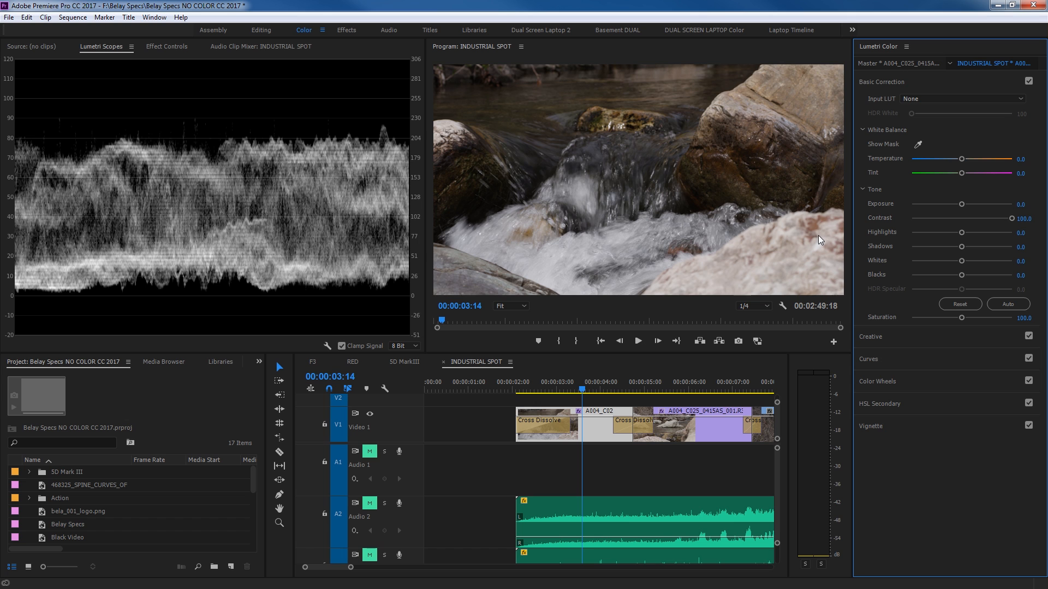
key("ctrl+z")
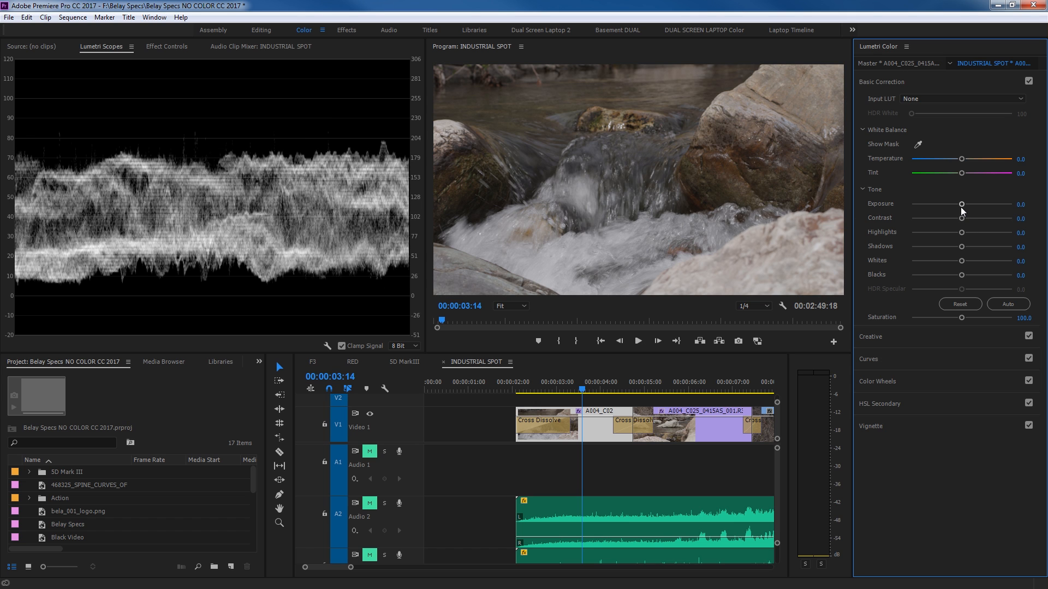
- Set the stream clip's Exposure to 0.5, Contrast to 78.3 and Highlights to -13.0, comparing with Basic Correction off and on
left_click_drag(961, 204, 967, 209)
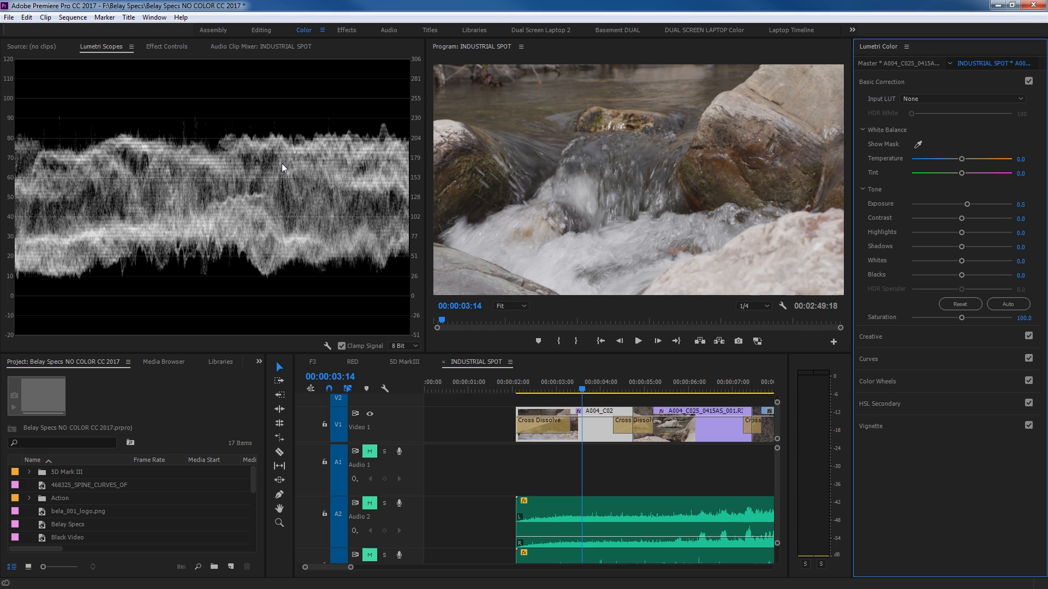
left_click_drag(964, 218, 1000, 219)
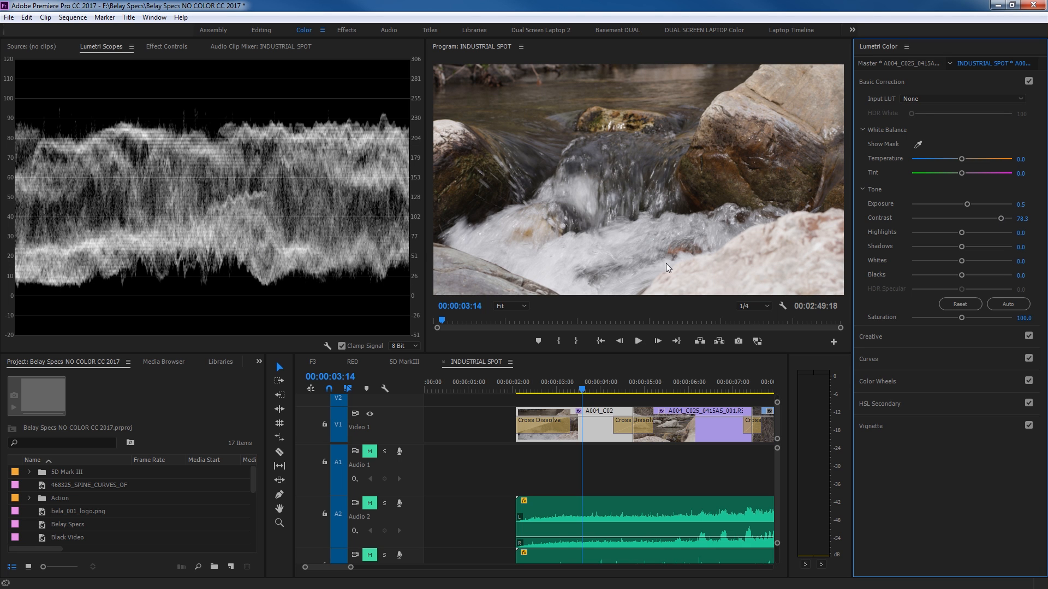
left_click(1029, 82)
left_click(1028, 81)
left_click_drag(958, 232, 956, 233)
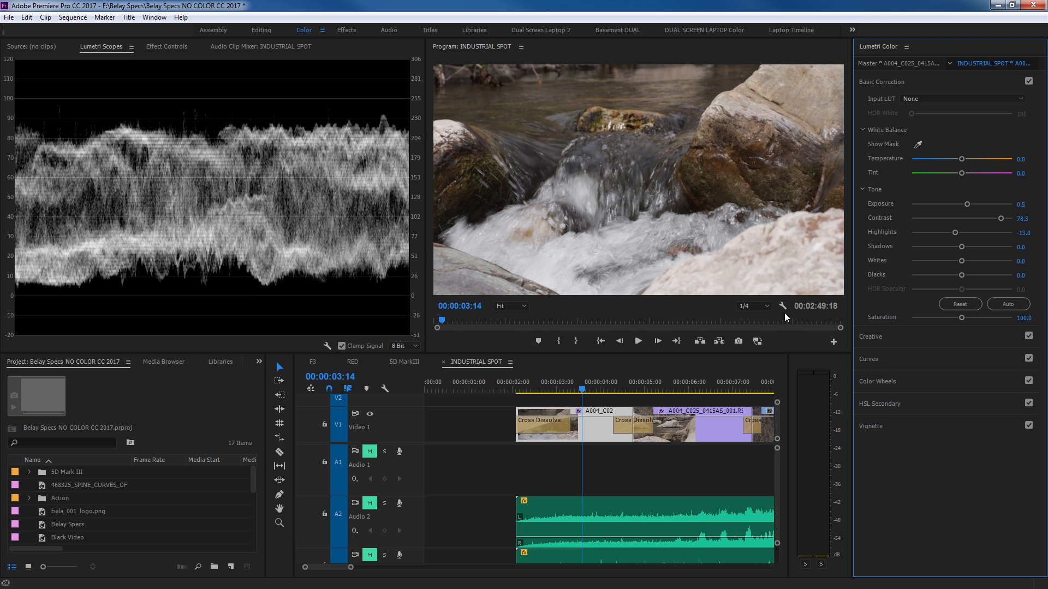
- Set the stream clip's Blacks to -18.5, Whites to 21.7, Shadows to -8.7 and Highlights to -2.2, comparing with Basic Correction off and on
left_click_drag(961, 274, 952, 277)
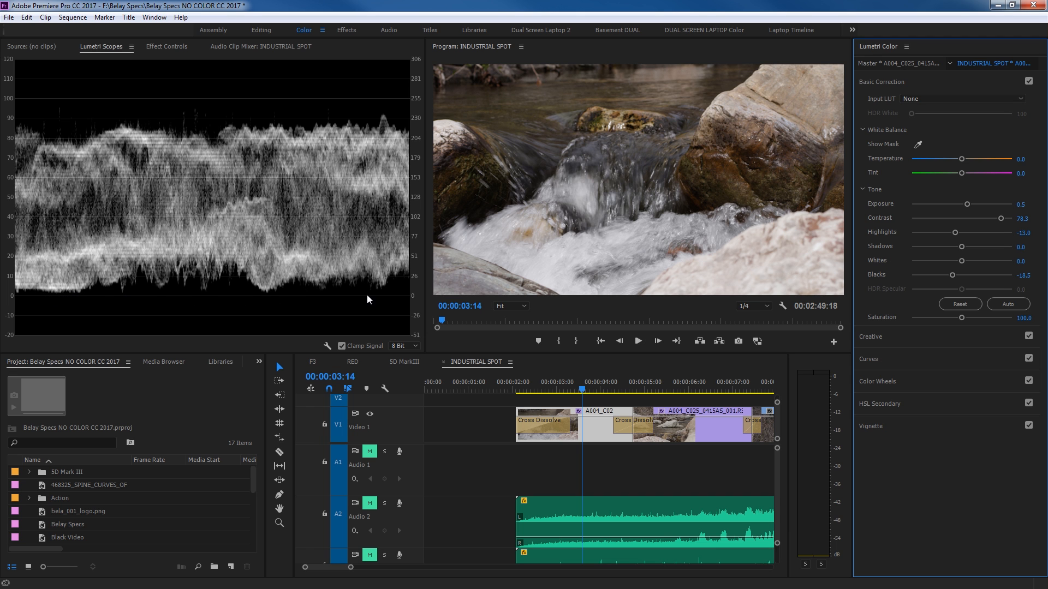
left_click_drag(962, 261, 972, 267)
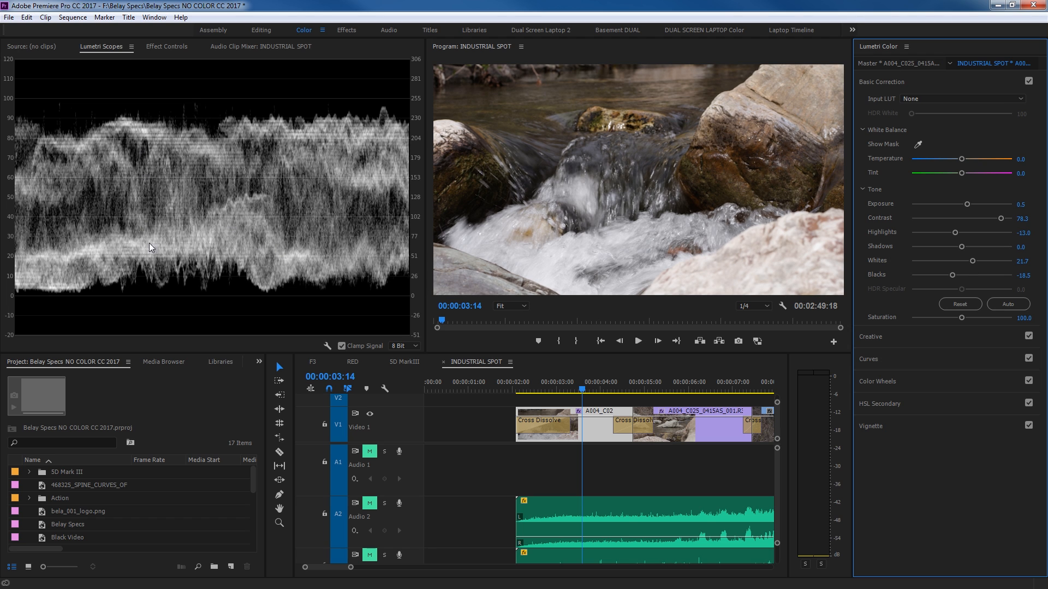
mouse_move(962, 247)
left_mouse_down()
mouse_move(951, 248)
mouse_move(964, 250)
mouse_move(961, 231)
left_mouse_up()
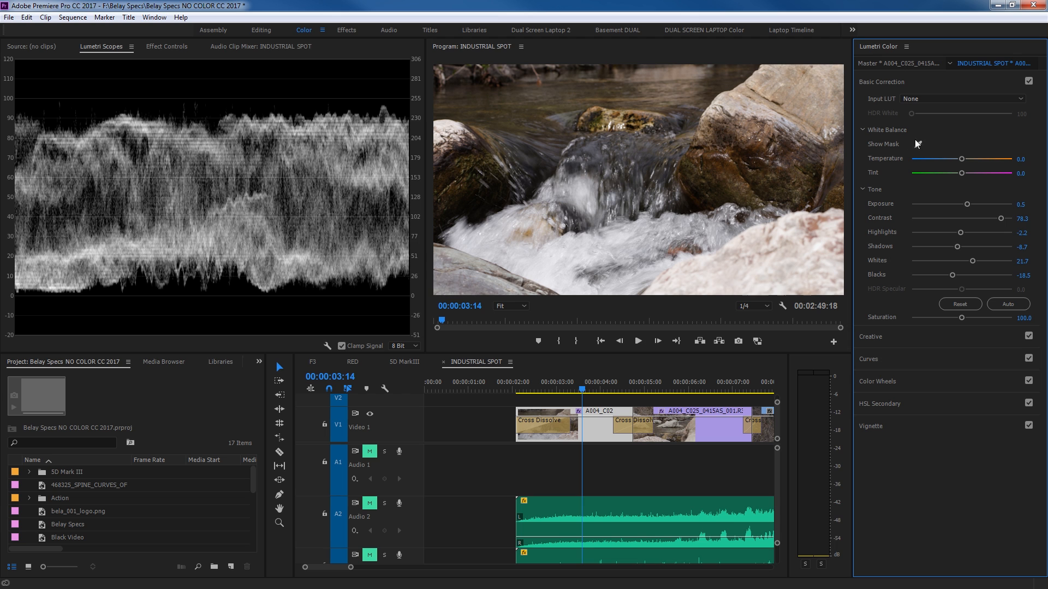
left_click(1028, 81)
left_click(1028, 82)
left_click(1028, 84)
left_click(1028, 82)
- Replace the Luma waveform with the RGB parade in the Lumetri Scopes
right_click(199, 173)
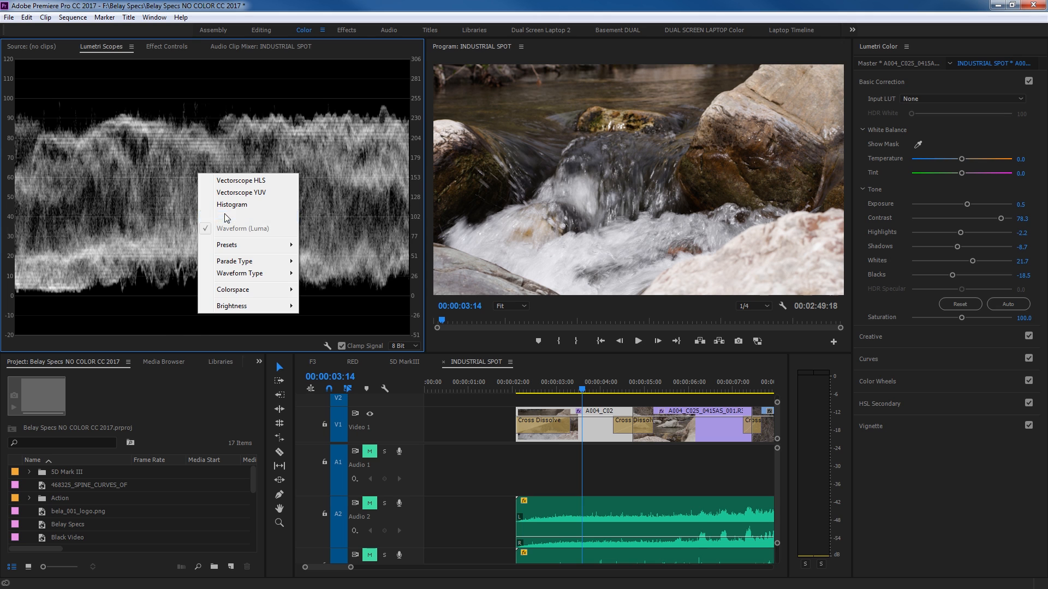
left_click(226, 217)
right_click(174, 191)
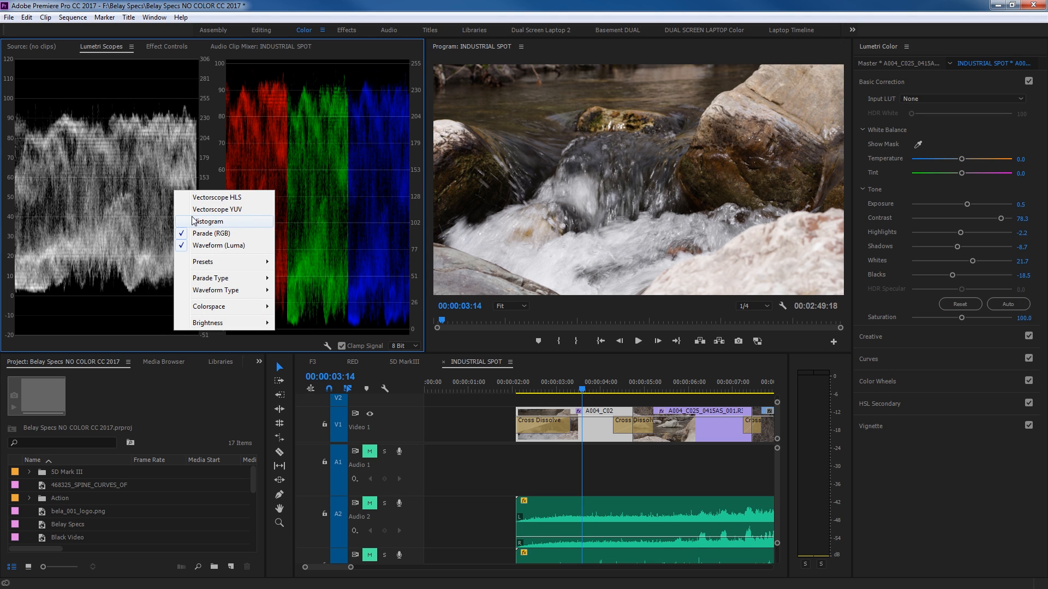
left_click(203, 245)
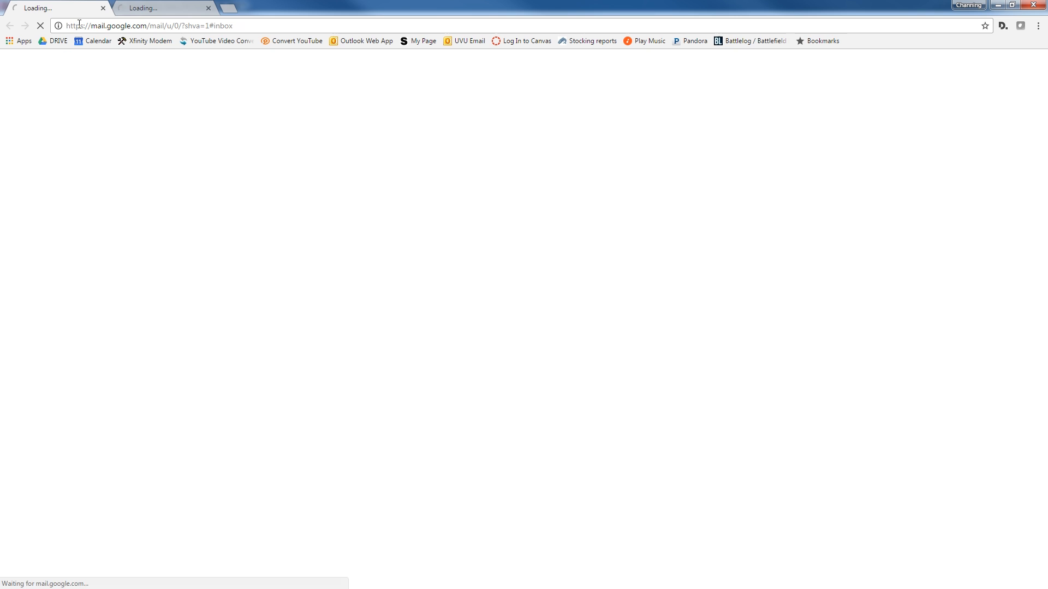
- Switch to the web browser and search for "parity"
left_click(91, 23)
type("parity")
key("Return")
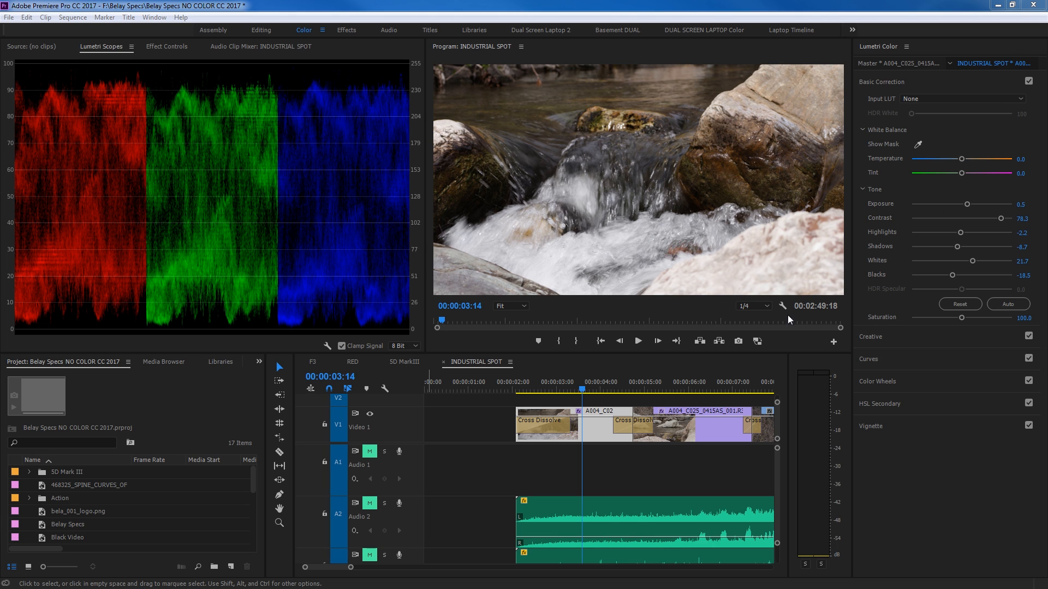
- Return to Premiere Pro and replace the RGB parade with the Vectorscope YUV in the Lumetri Scopes
right_click(302, 184)
left_click(323, 203)
right_click(258, 190)
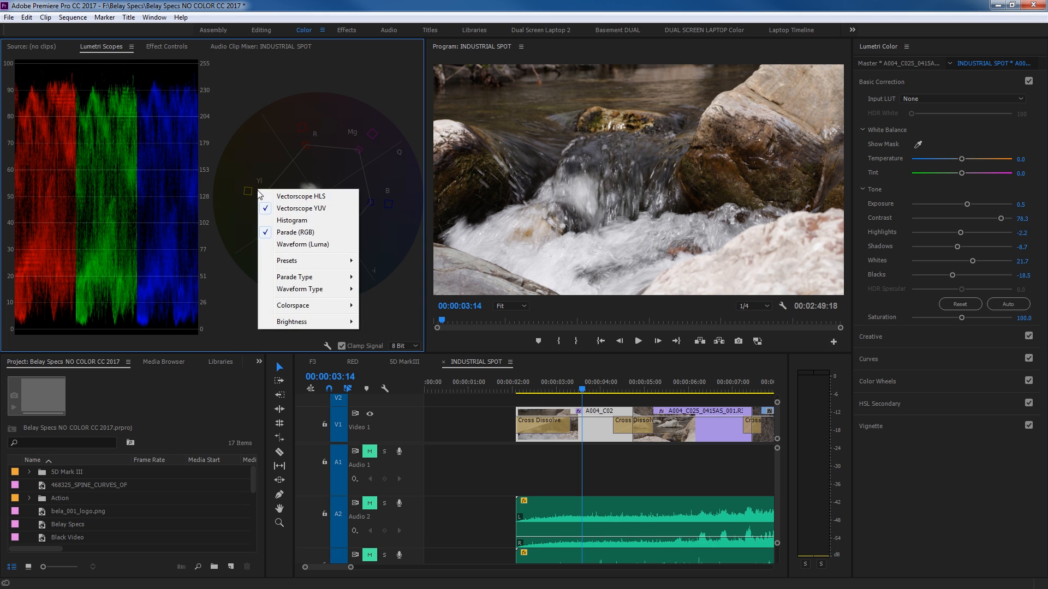
left_click(293, 232)
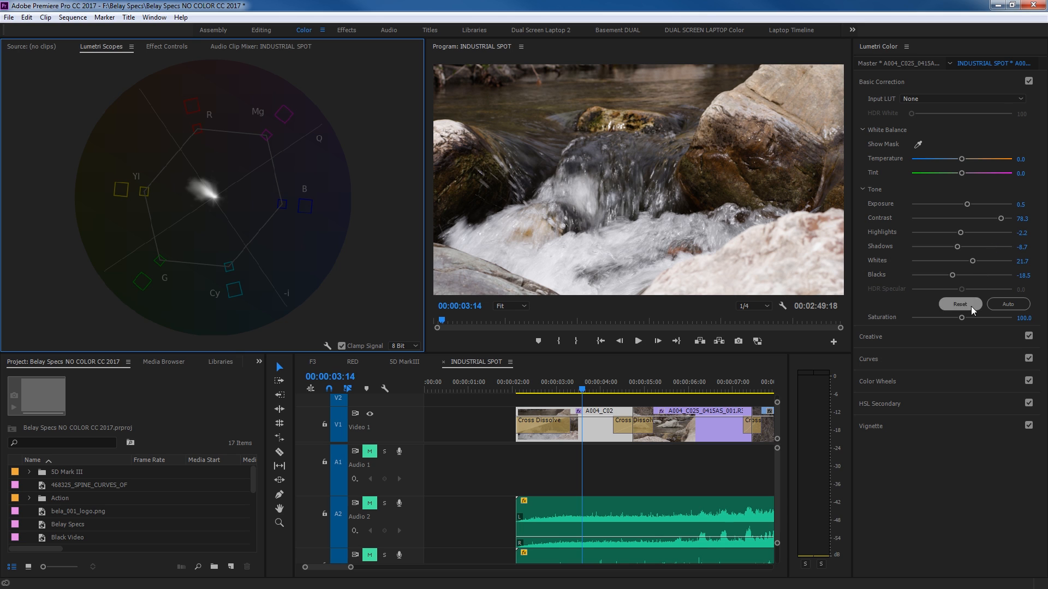
- Try shifting the stream clip's midtones slightly toward yellow-green with the color wheel
left_click(927, 379)
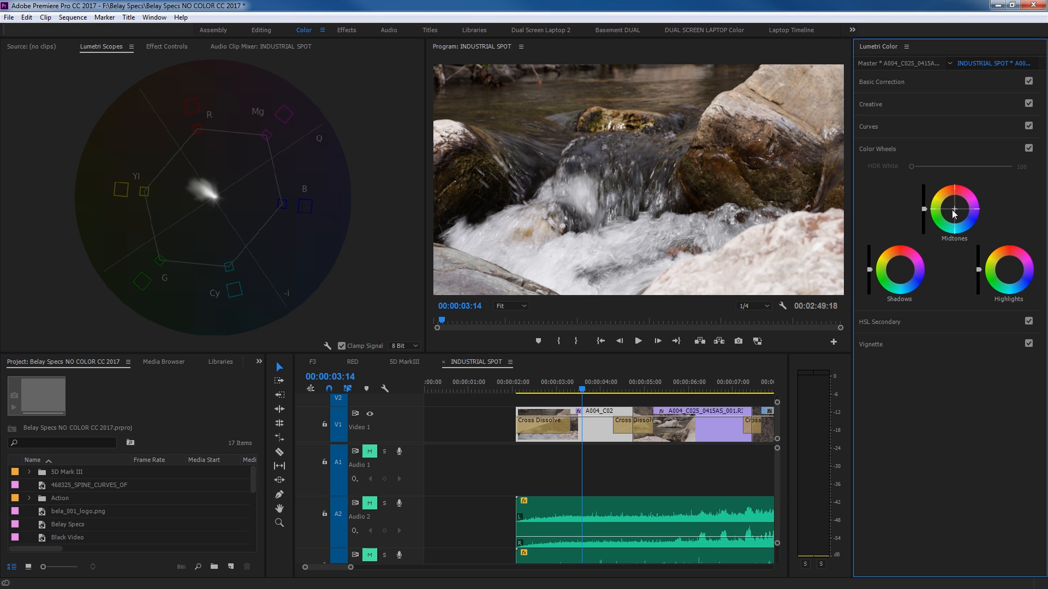
left_click_drag(954, 213, 956, 210)
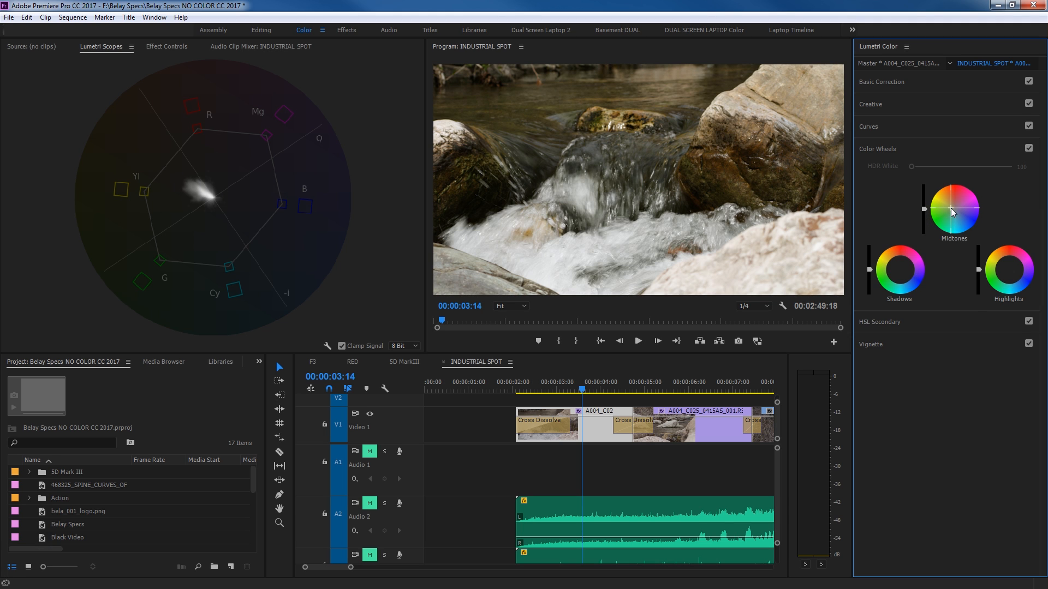
- Cool the stream clip's white balance to a Temperature of -12.0, comparing with Basic Correction off and on
left_click(932, 82)
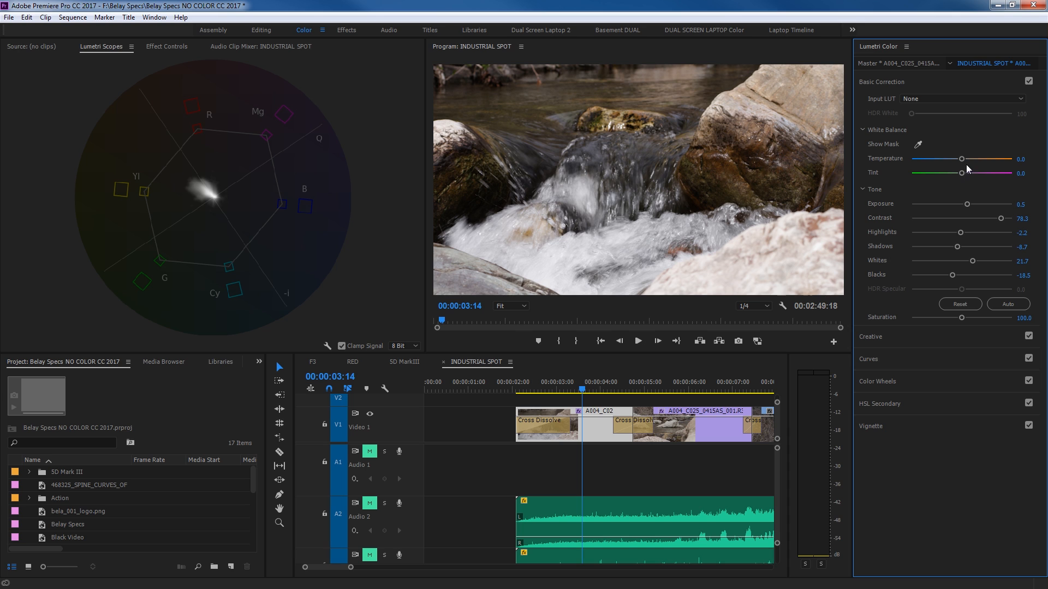
left_click(962, 160)
mouse_move(961, 160)
left_mouse_down()
mouse_move(943, 162)
mouse_move(955, 159)
left_mouse_up()
left_click(1029, 82)
left_click(1029, 81)
left_click(1029, 81)
left_click(1029, 82)
- Dock a Reference Monitor beside the Program monitor, showing the stream clip at 00:00:03:16 against the next clip at 00:00:05:20
left_click_drag(594, 388, 681, 398)
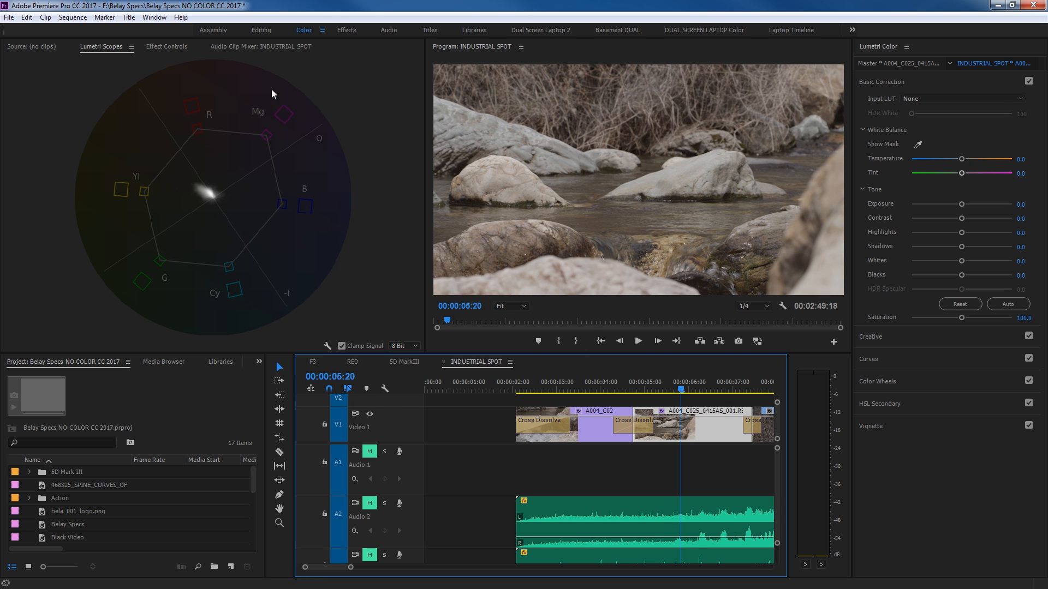
left_click(155, 18)
mouse_move(163, 29)
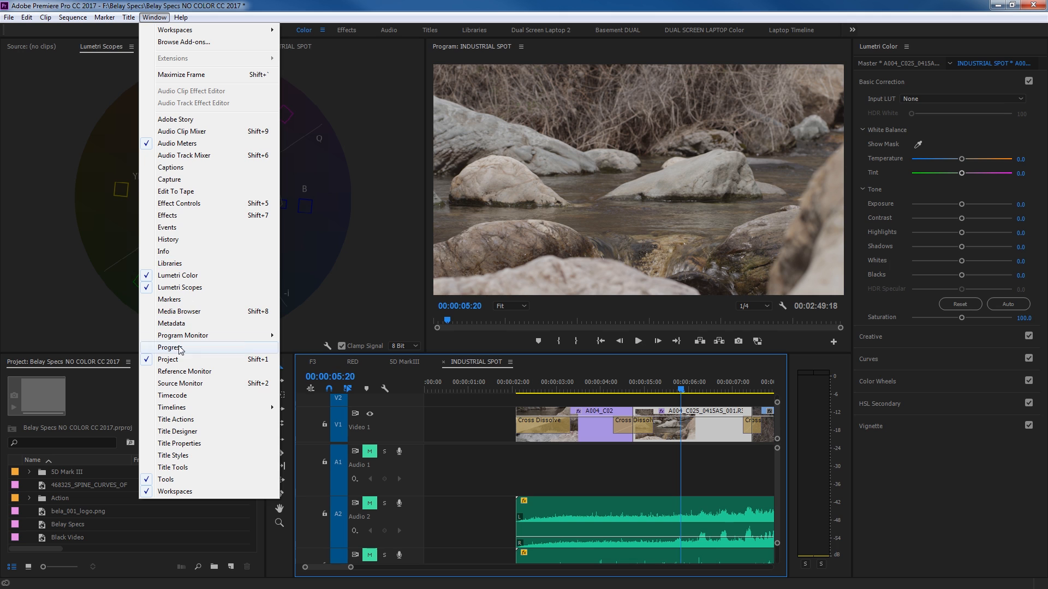
left_click(180, 374)
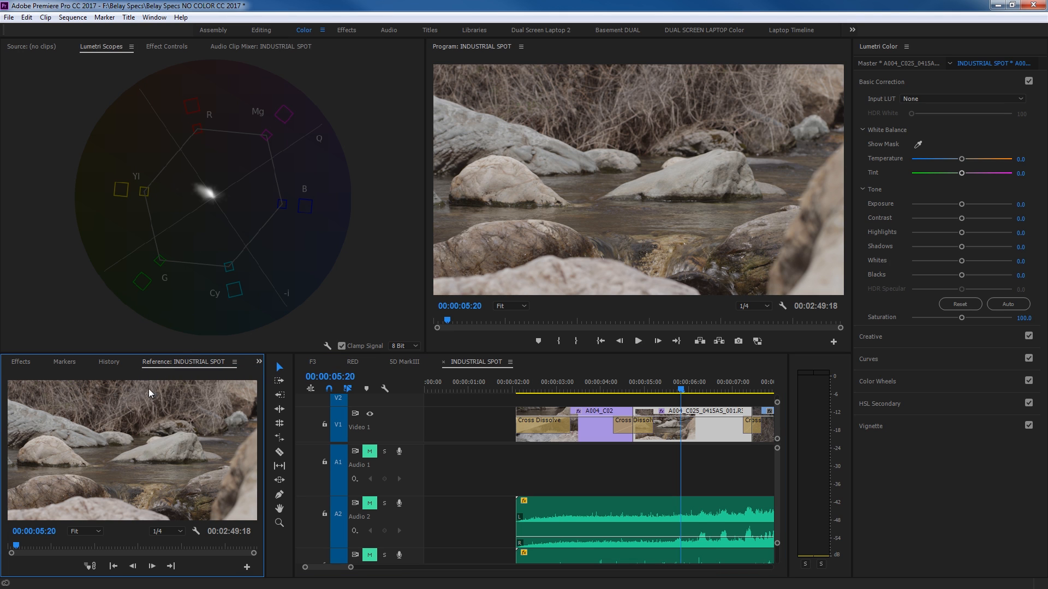
left_click_drag(173, 362, 222, 175)
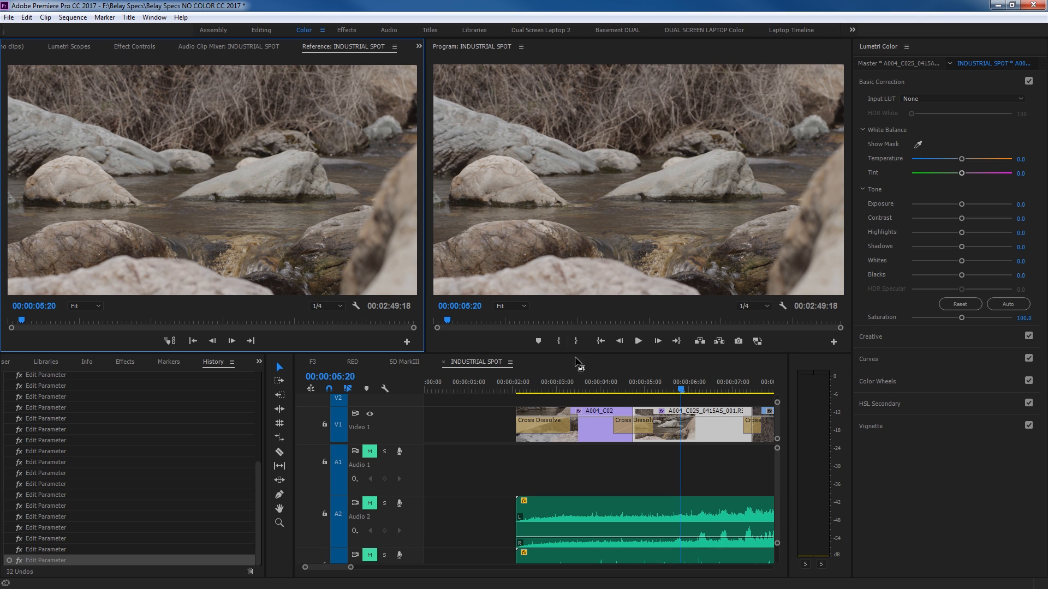
left_click_drag(31, 322, 18, 326)
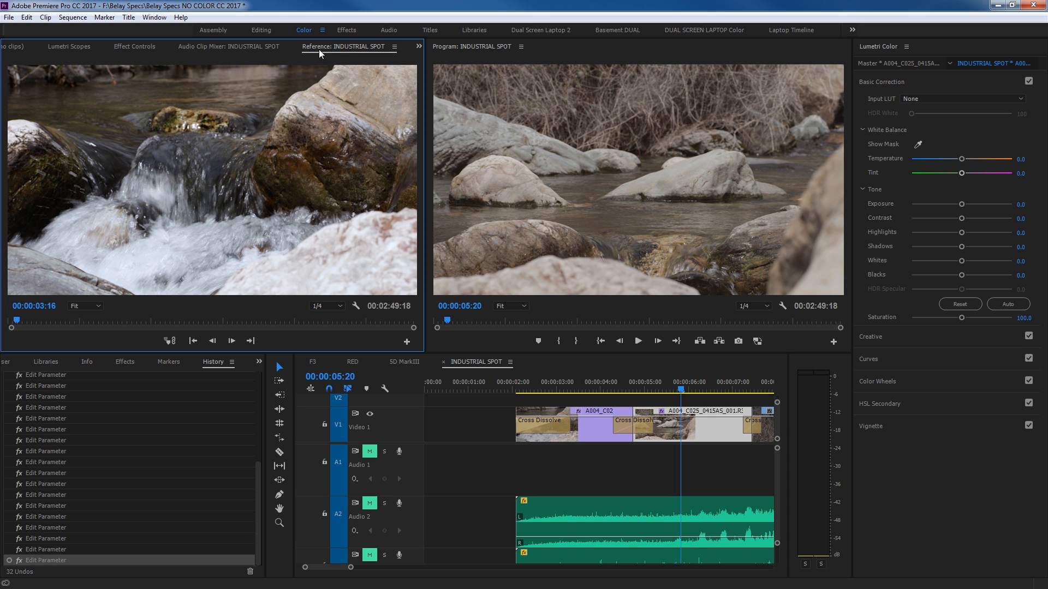
- Bring back the Lumetri Scopes and replace the vectorscope with the Luma waveform
left_click(67, 46)
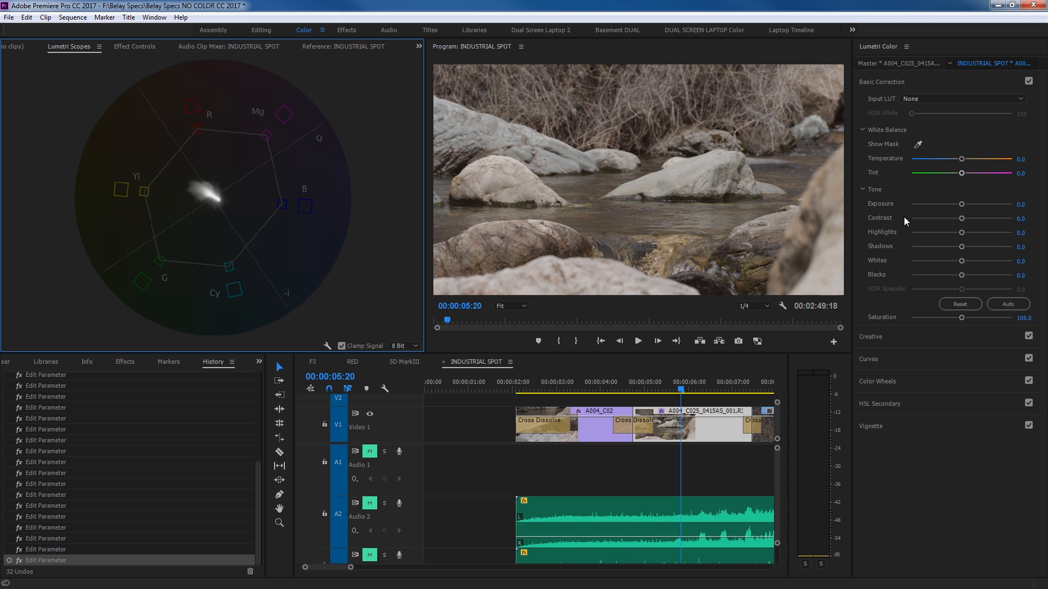
right_click(302, 249)
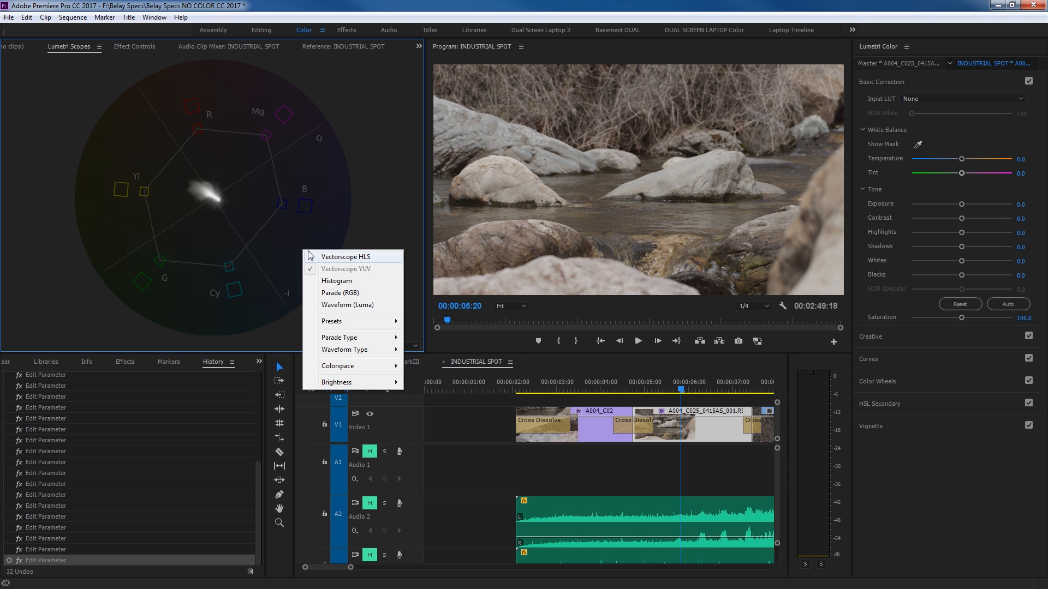
left_click(354, 305)
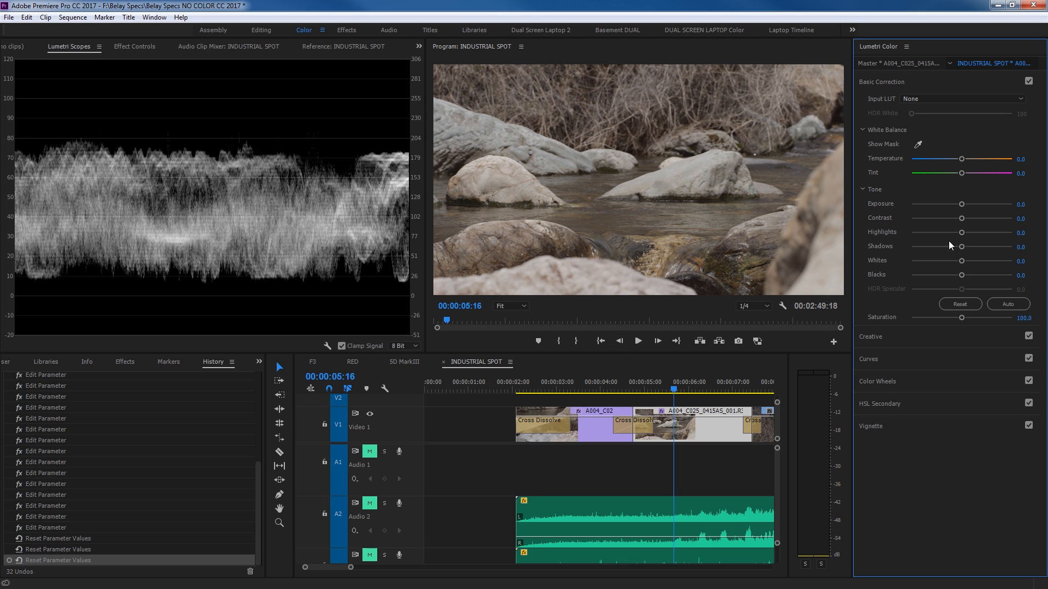
- Set the river rocks clip's Exposure to 0.7, Contrast 78.3, Highlights -4.3, Whites -17.4 and Blacks -23.9, and compare it with the reference frame
left_click_drag(964, 204, 1003, 221)
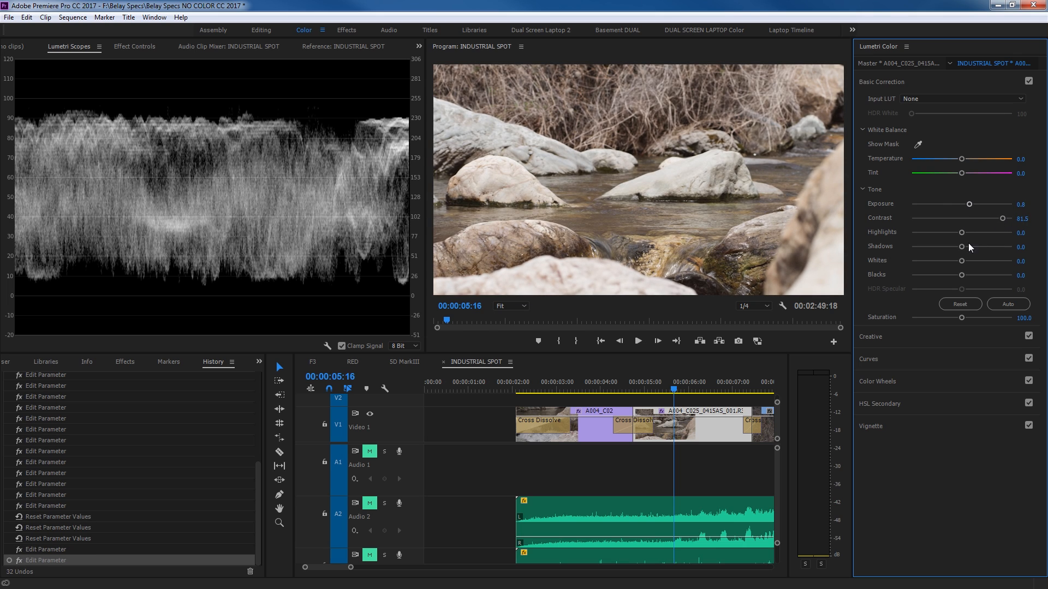
left_click_drag(959, 273, 968, 208)
left_click_drag(951, 233, 960, 233)
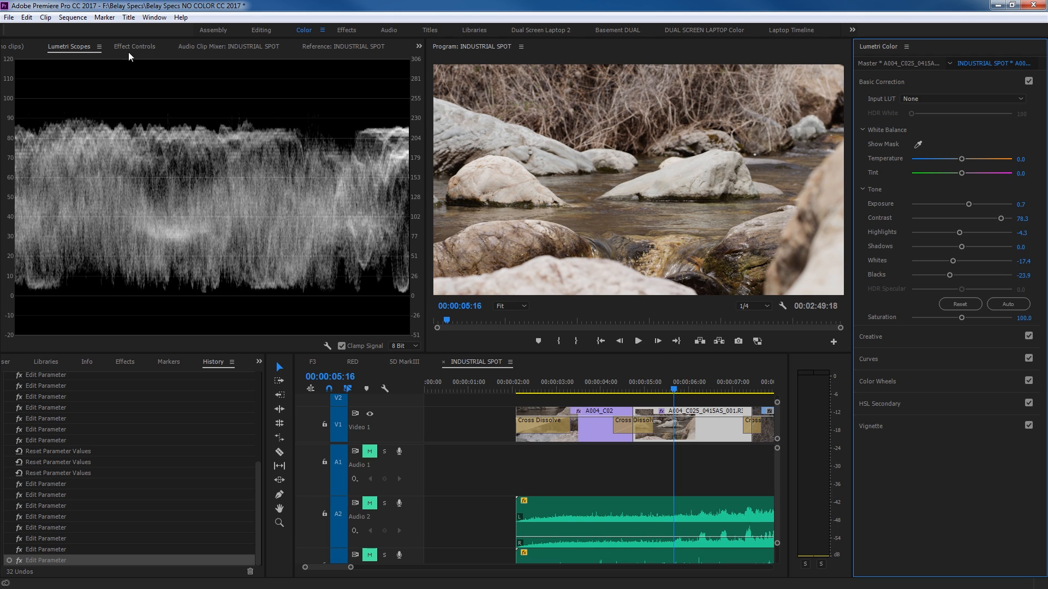
left_click(328, 48)
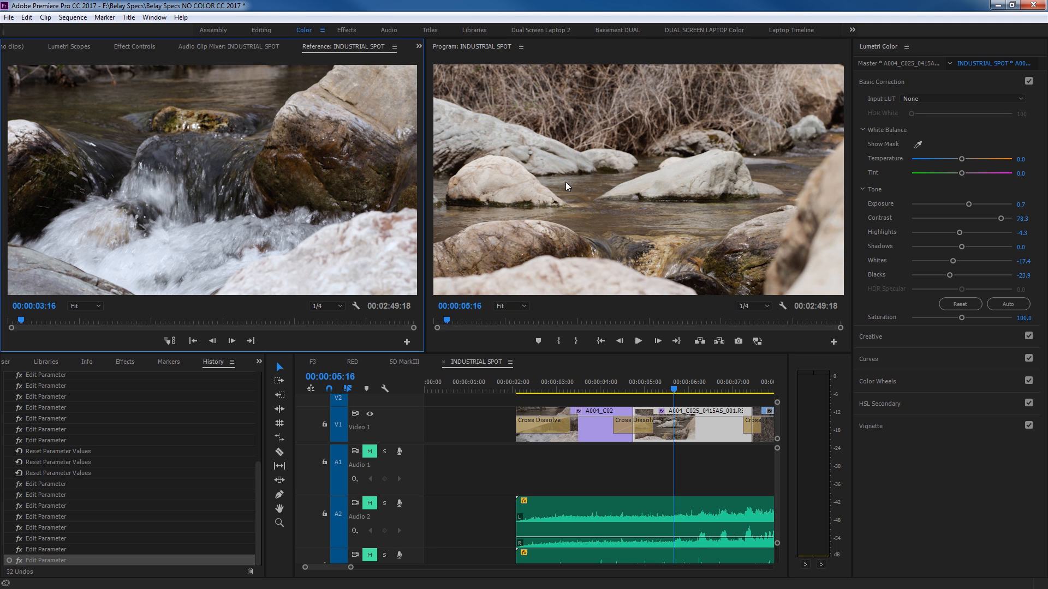
- Show the RGB parade and the Vectorscope YUV side by side in the Lumetri Scopes, without the Luma waveform
left_click(135, 47)
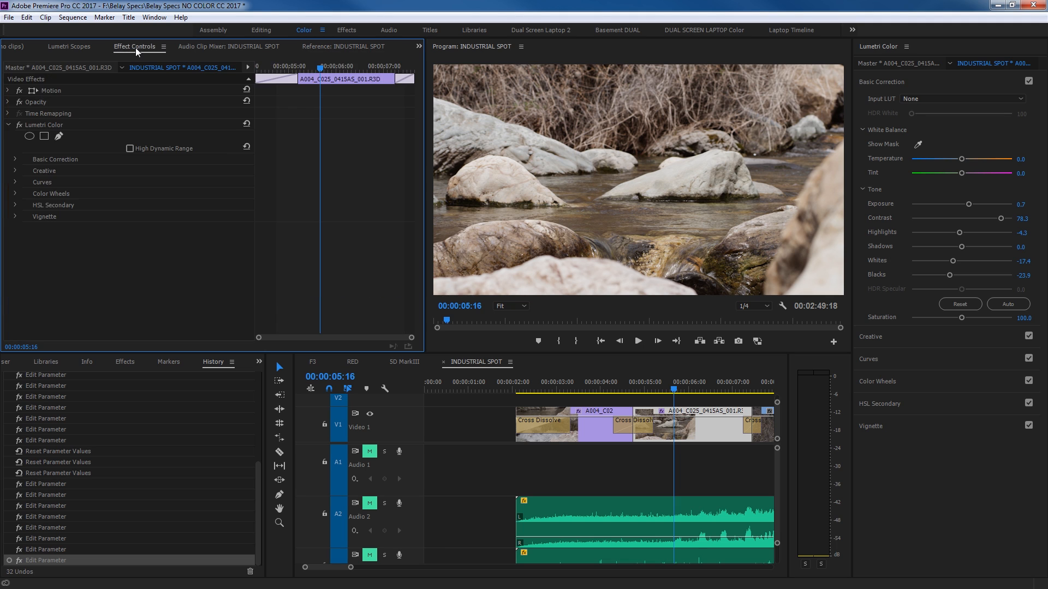
left_click(69, 47)
right_click(116, 171)
left_click(171, 225)
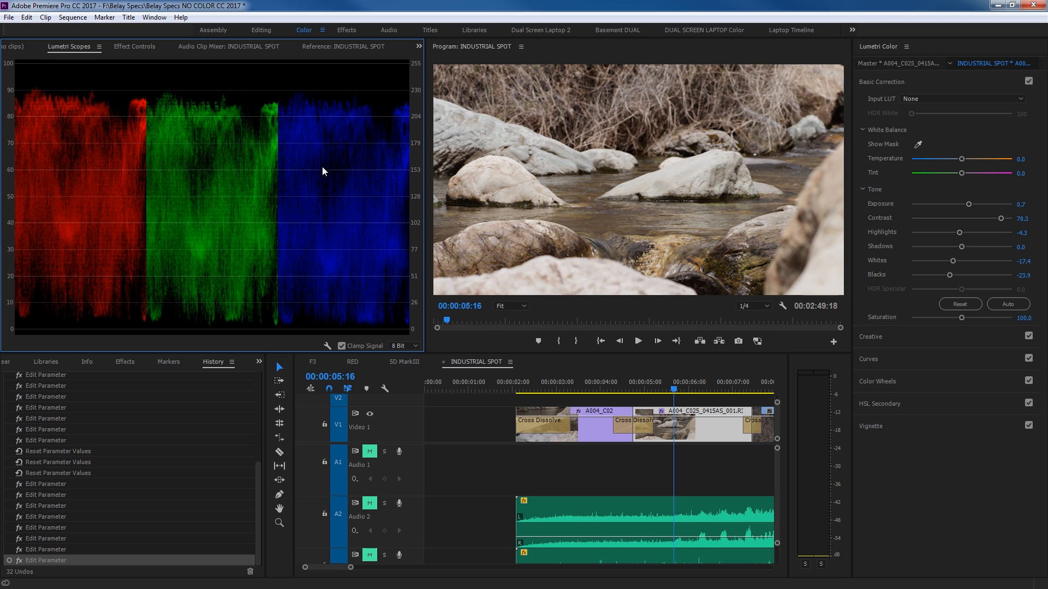
right_click(148, 137)
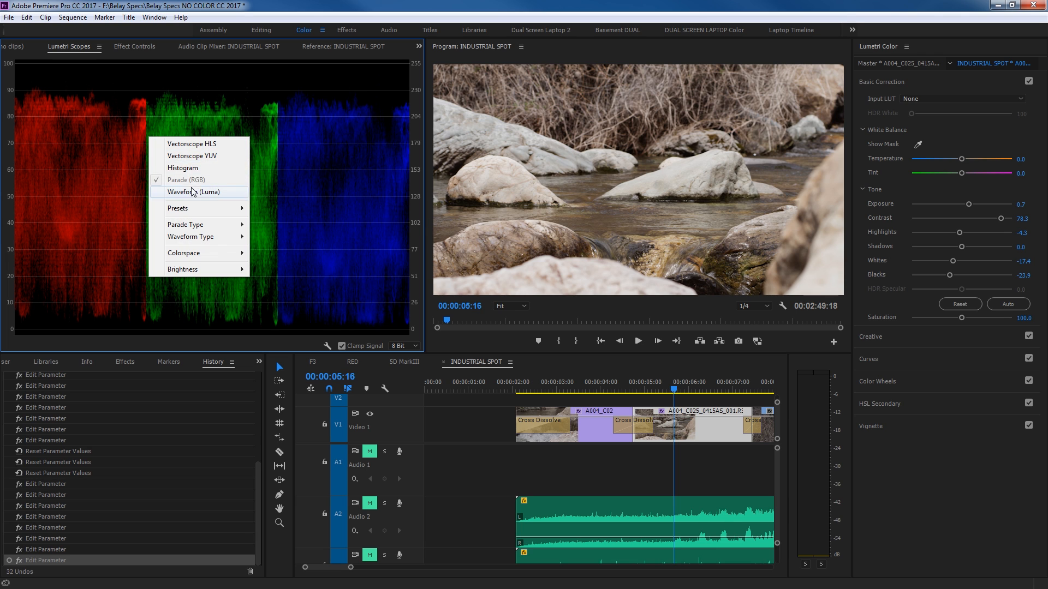
left_click(200, 156)
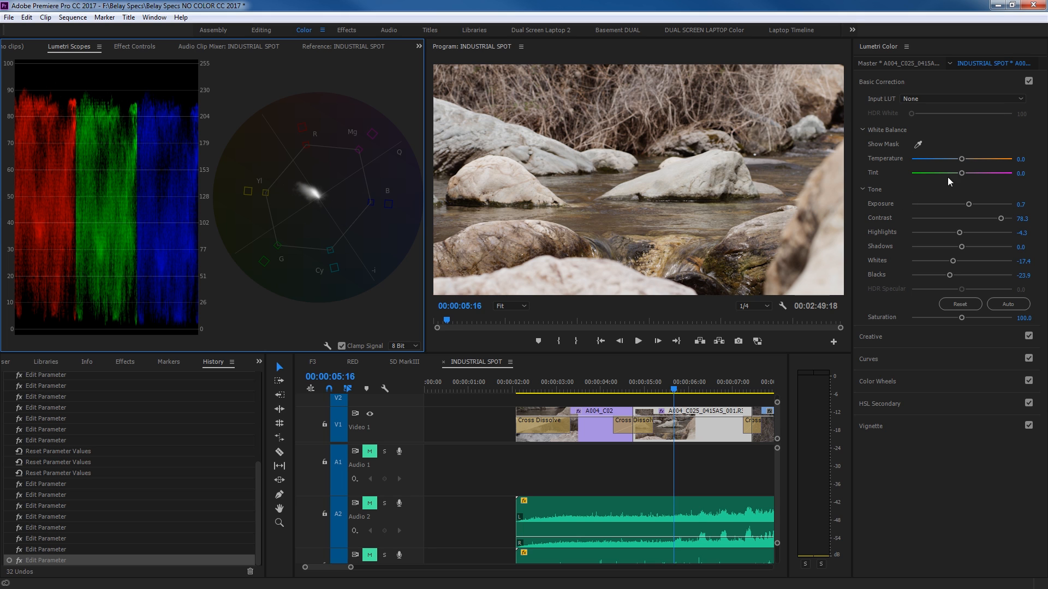
- Set the river rocks clip's Temperature to -6.5, matching it by eye to the stream clip in the Reference Monitor
left_click(343, 47)
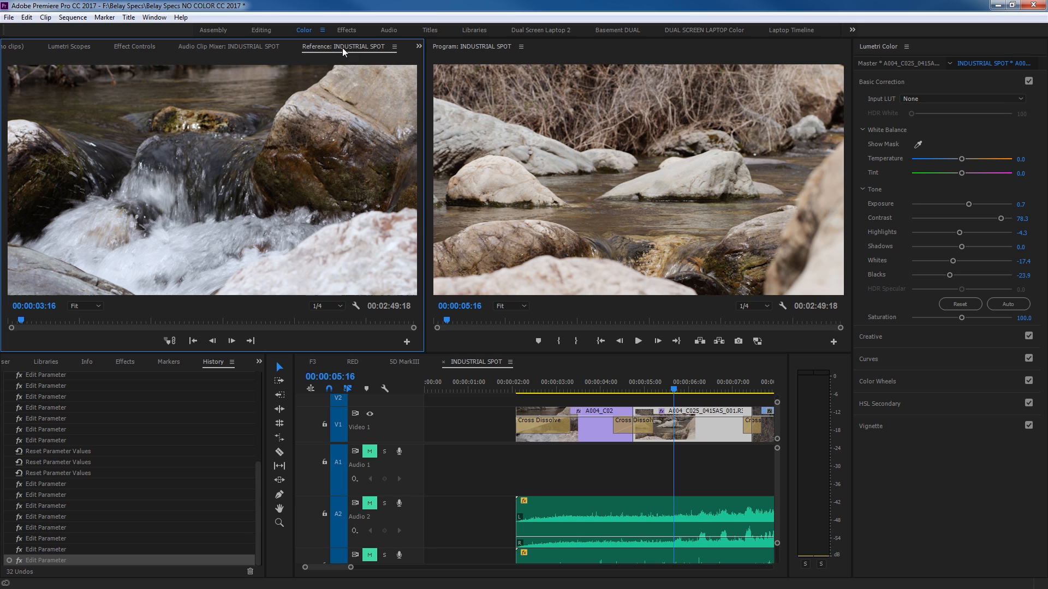
left_click_drag(963, 158, 956, 162)
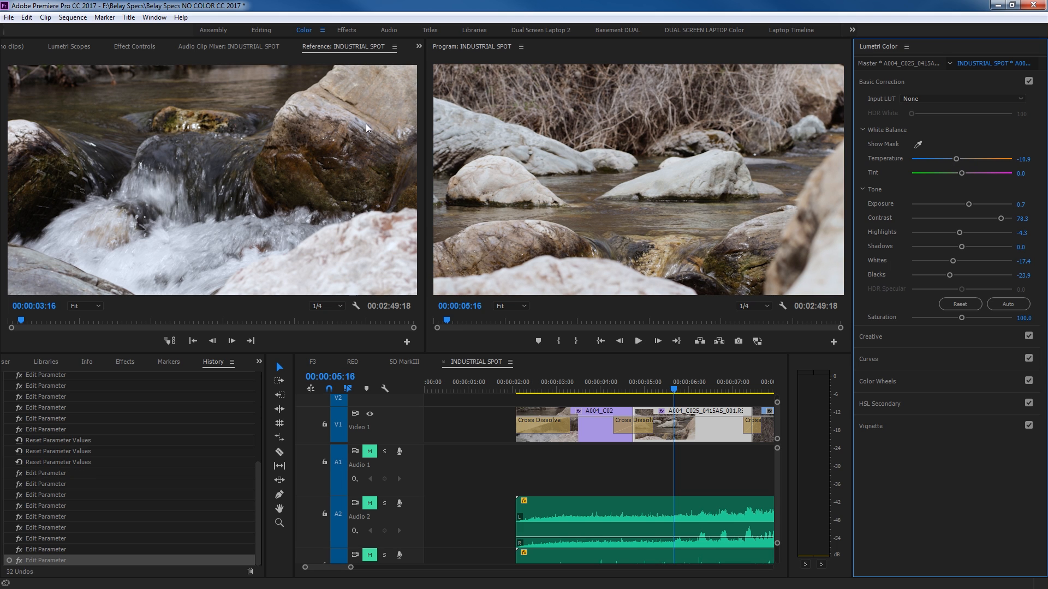
left_click_drag(959, 159, 956, 160)
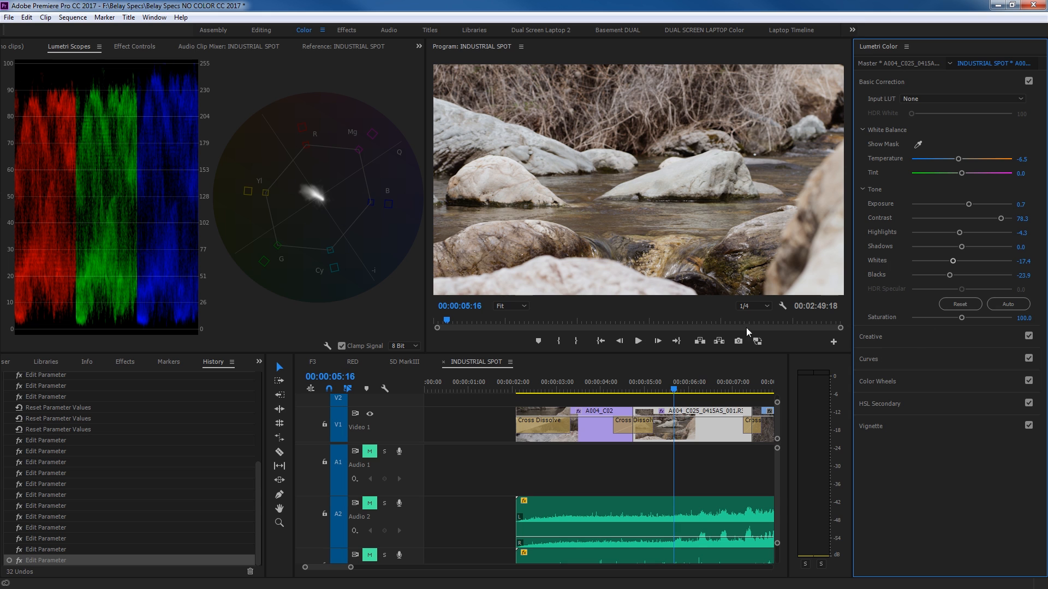
- Try a Saturation of 200 on the river rocks clip, and settle on 123.9
left_click(964, 318)
double_click(967, 317)
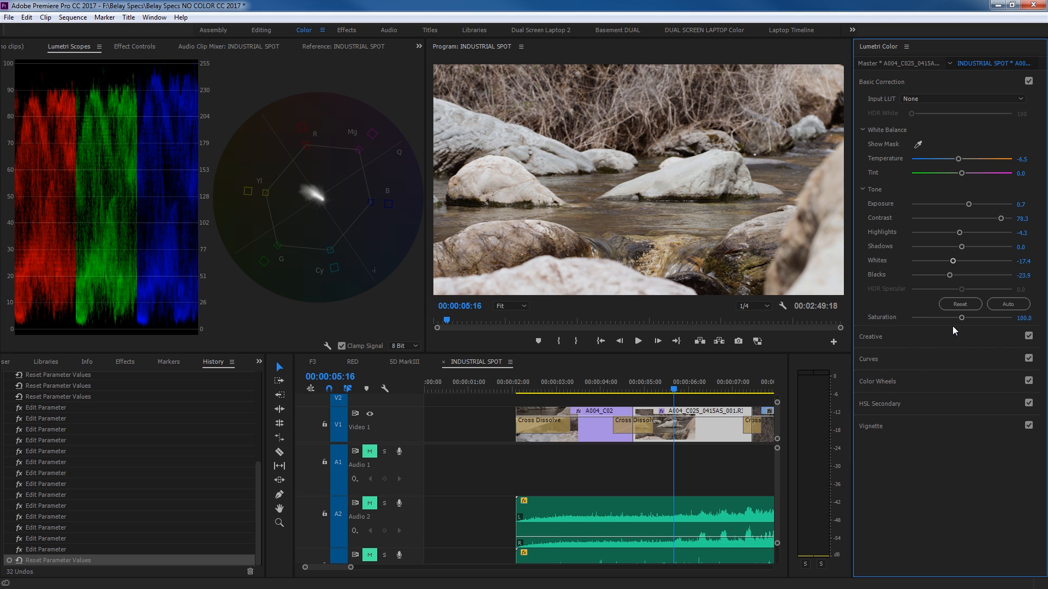
mouse_move(961, 316)
left_mouse_down()
mouse_move(1004, 326)
mouse_move(971, 327)
left_mouse_up()
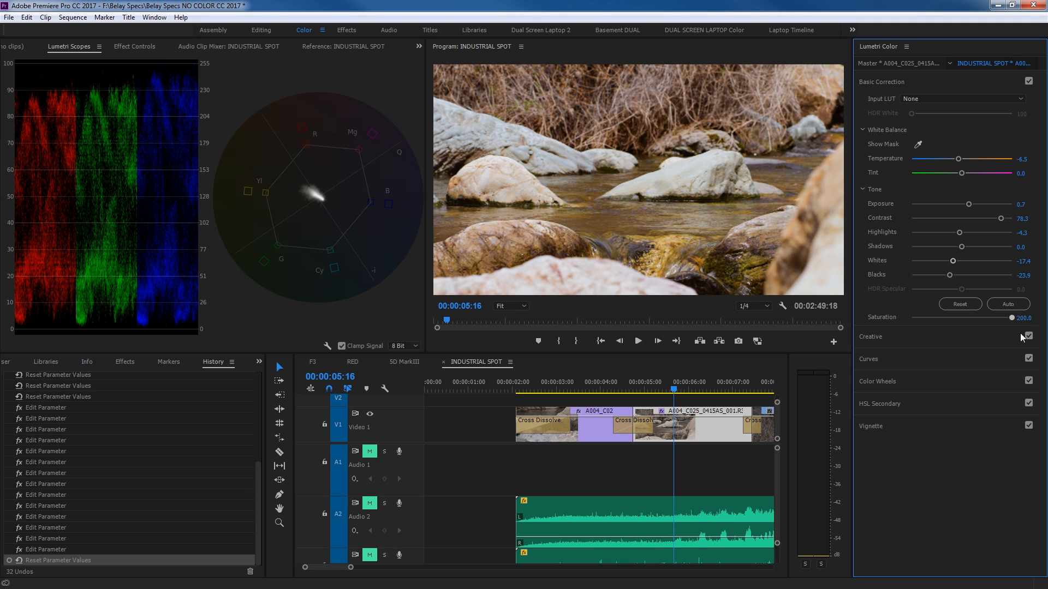
left_click_drag(1023, 335, 1024, 335)
key("Right")
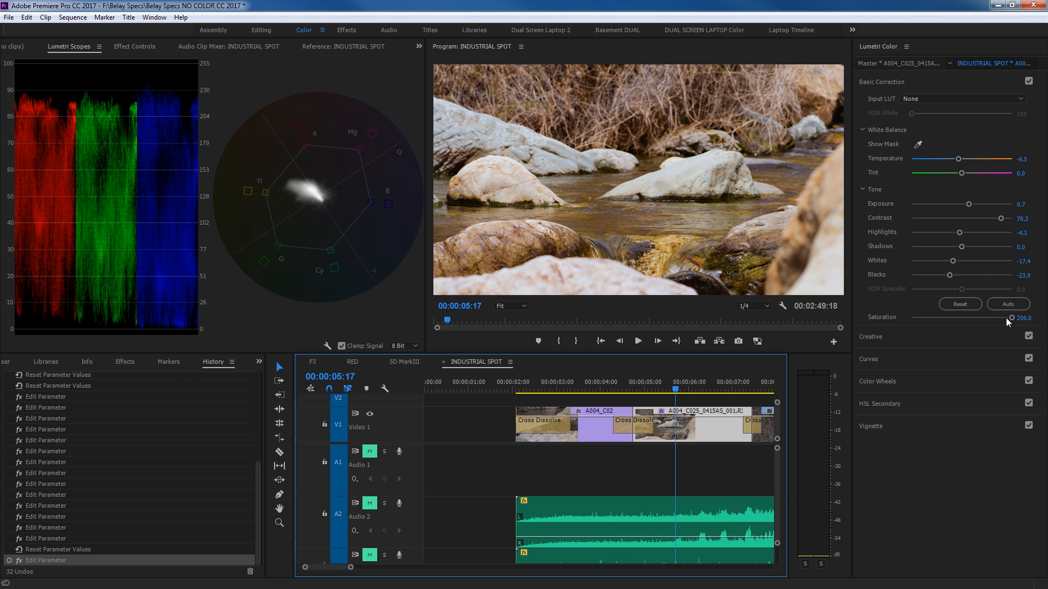
left_click_drag(1006, 318, 973, 321)
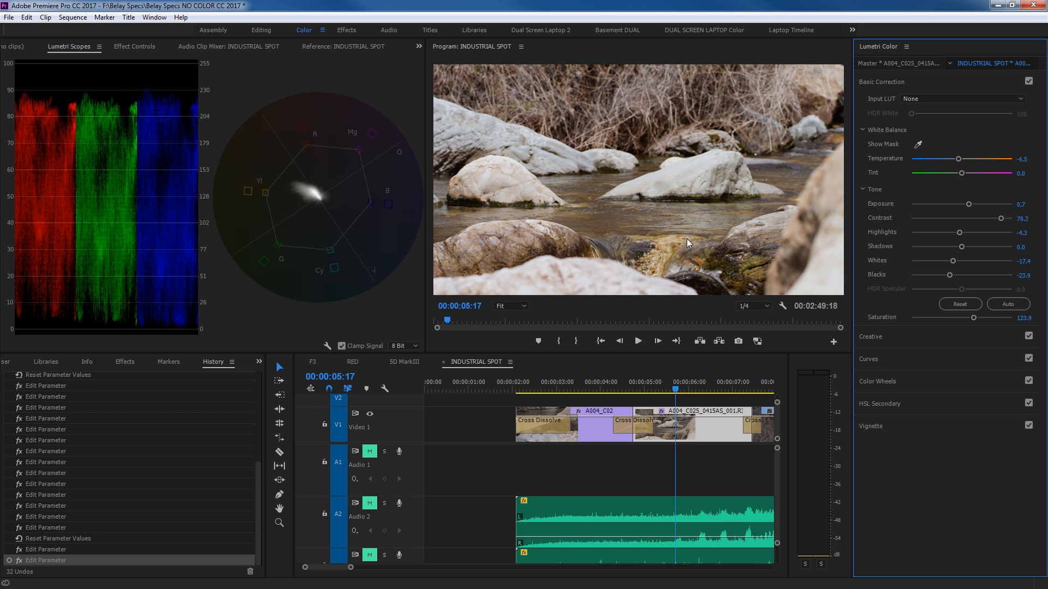
- Go to the stream clip at 00:00:03:23 and set its Saturation to 122.8 and Exposure to 0.8
left_click_drag(662, 390, 599, 390)
left_click_drag(961, 317, 972, 319)
left_click_drag(967, 204, 969, 205)
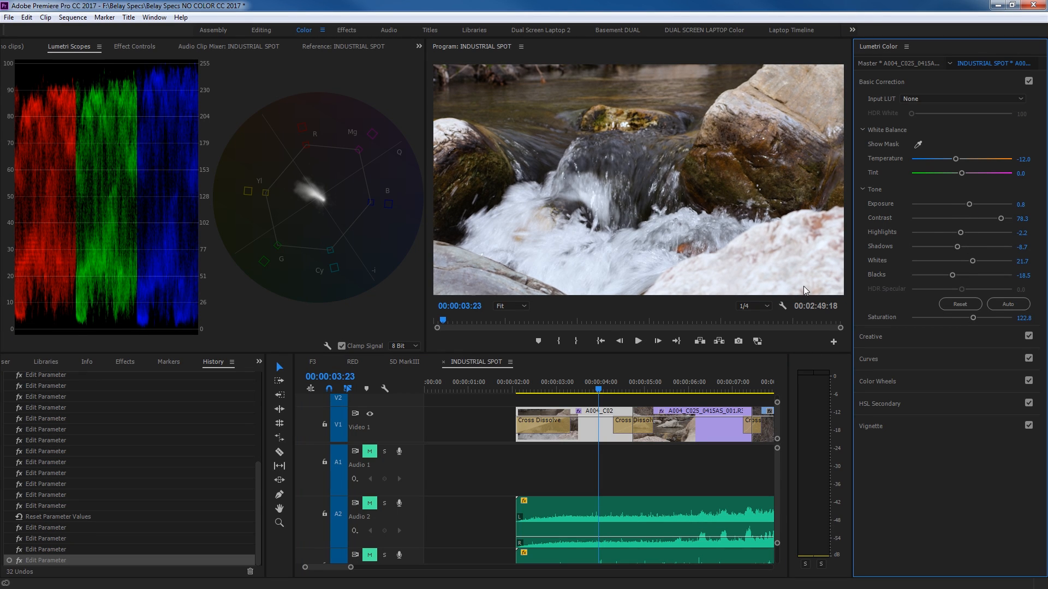
- Fine-tune the river rocks clip's Temperature, trying -22.8 and settling slightly warmer, comparing it with the stream clip across the dissolve
left_click(602, 382)
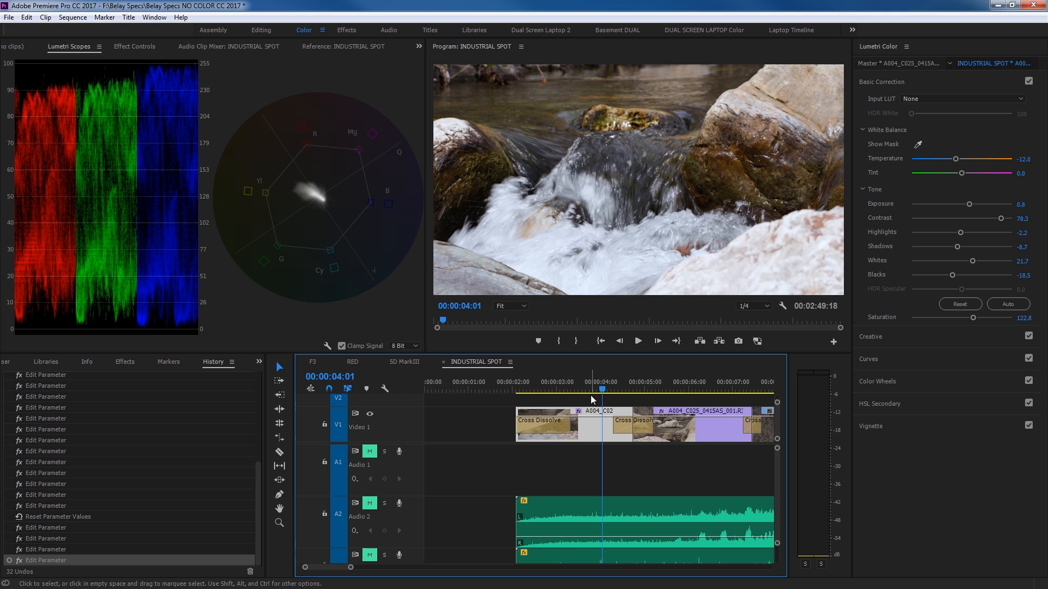
key("space")
key("space")
left_click_drag(955, 159, 951, 160)
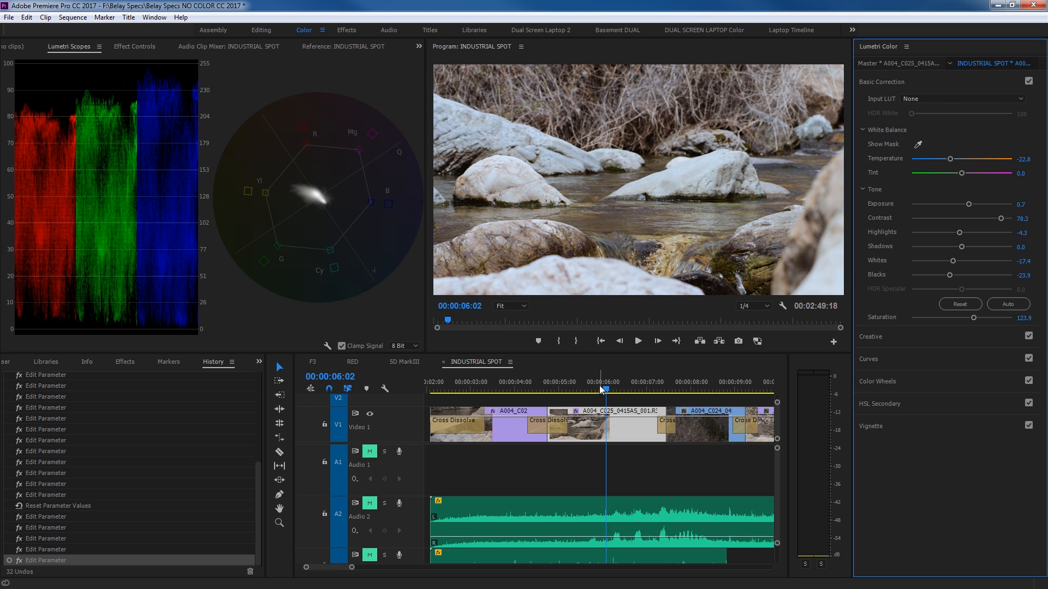
left_click(515, 391)
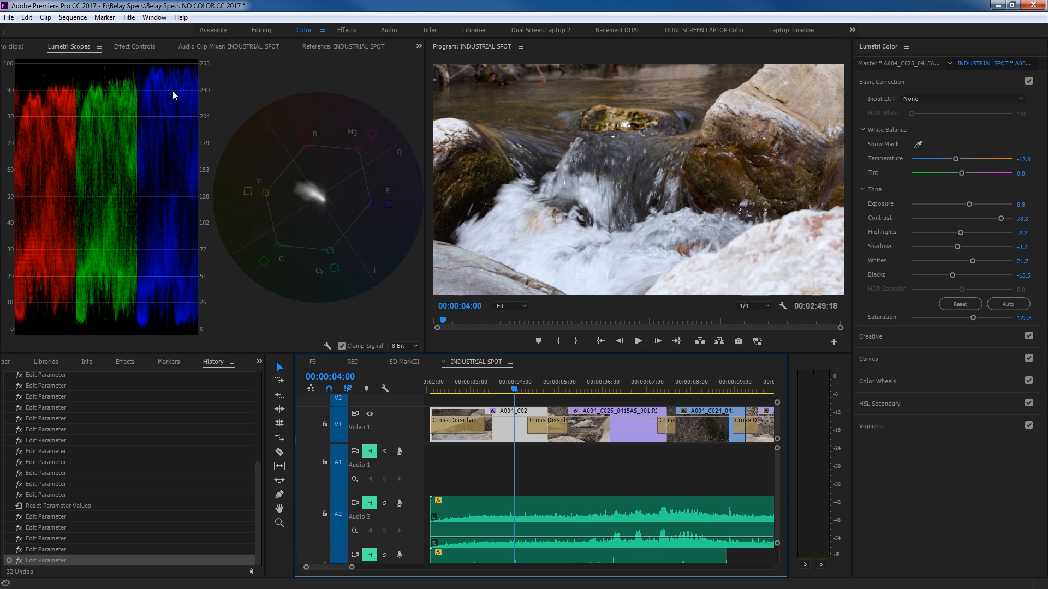
left_click(584, 390)
left_click_drag(585, 390, 590, 389)
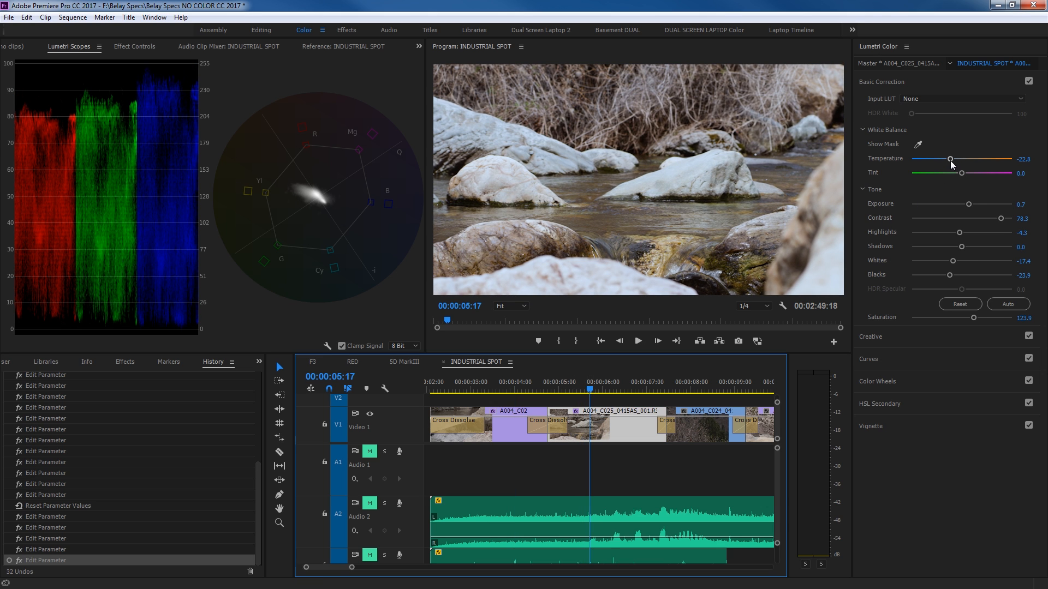
left_click_drag(951, 161, 953, 162)
left_click_drag(579, 390, 510, 391)
key("space")
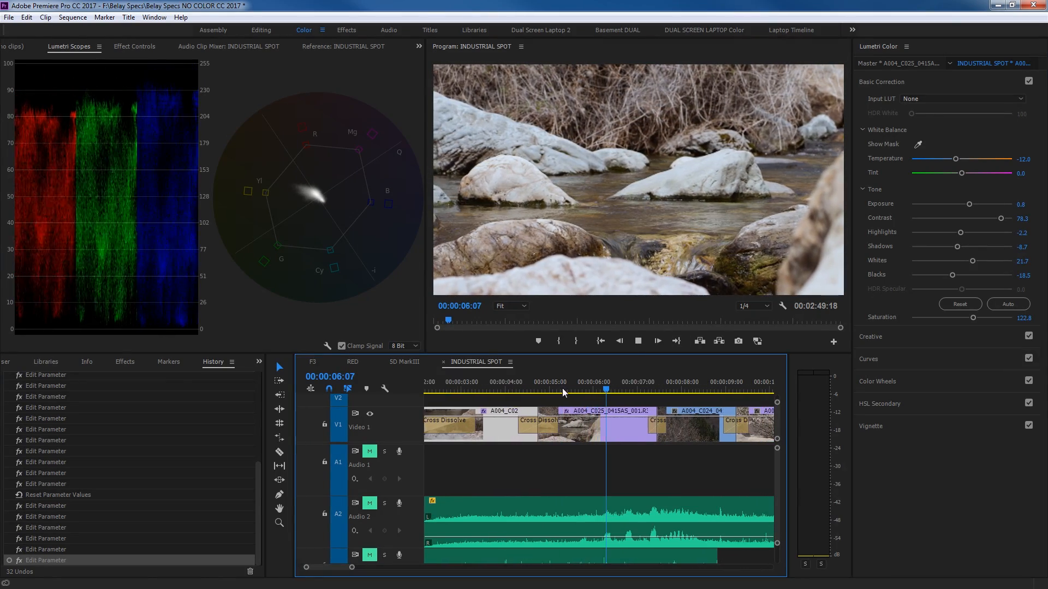
- On the brushy hillside clip at 00:00:08:02, set Exposure to 1.8, Temperature to -13.0 and Tint to 14.1
key("space")
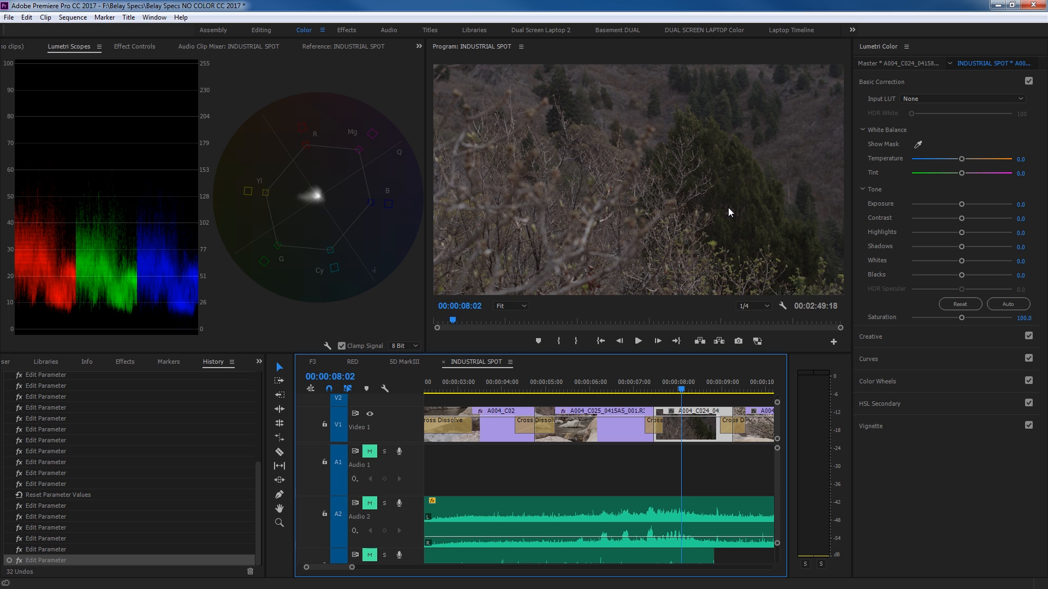
left_click_drag(964, 203, 981, 209)
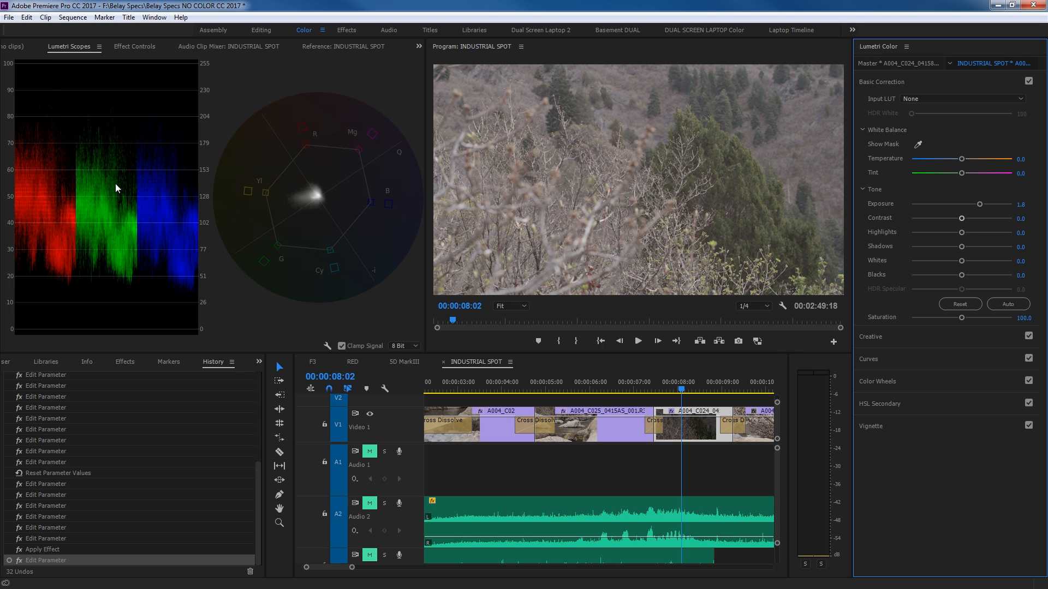
mouse_move(961, 158)
left_mouse_down()
mouse_move(952, 163)
mouse_move(974, 173)
mouse_move(955, 157)
left_mouse_up()
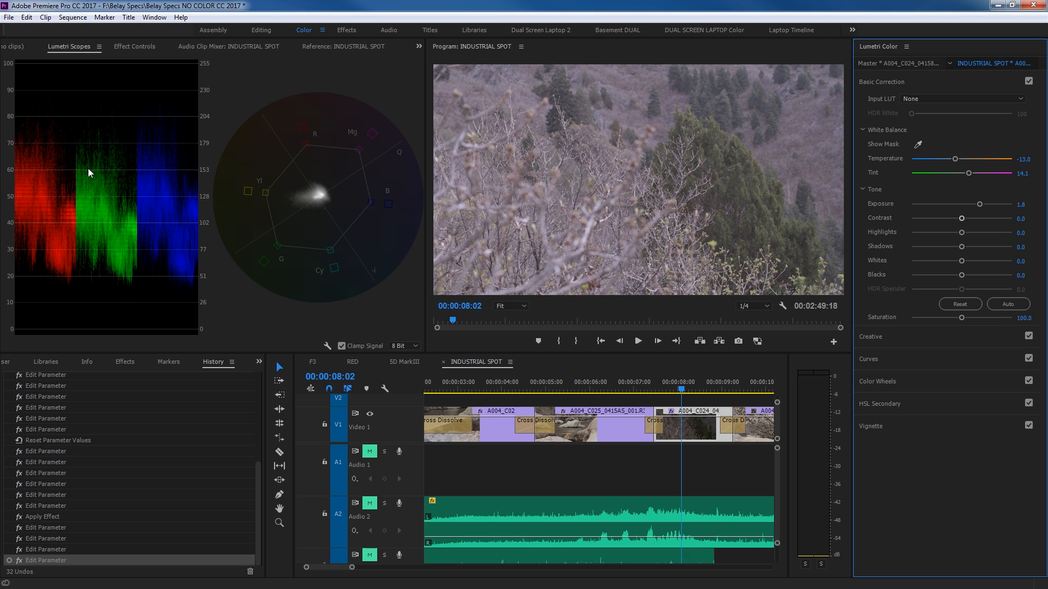
- Disable the Video 2 track output and go to the bearded man's profile close-up at 00:00:50:21
left_click_drag(708, 384, 822, 389)
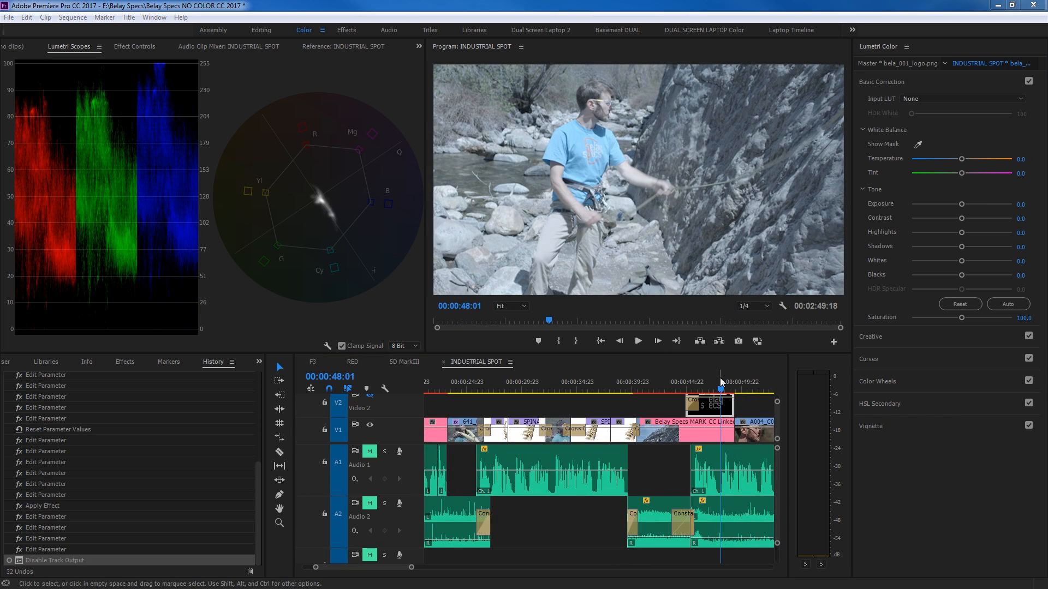
left_click(719, 388)
mouse_move(721, 389)
left_mouse_down()
mouse_move(748, 393)
mouse_move(709, 389)
left_mouse_up()
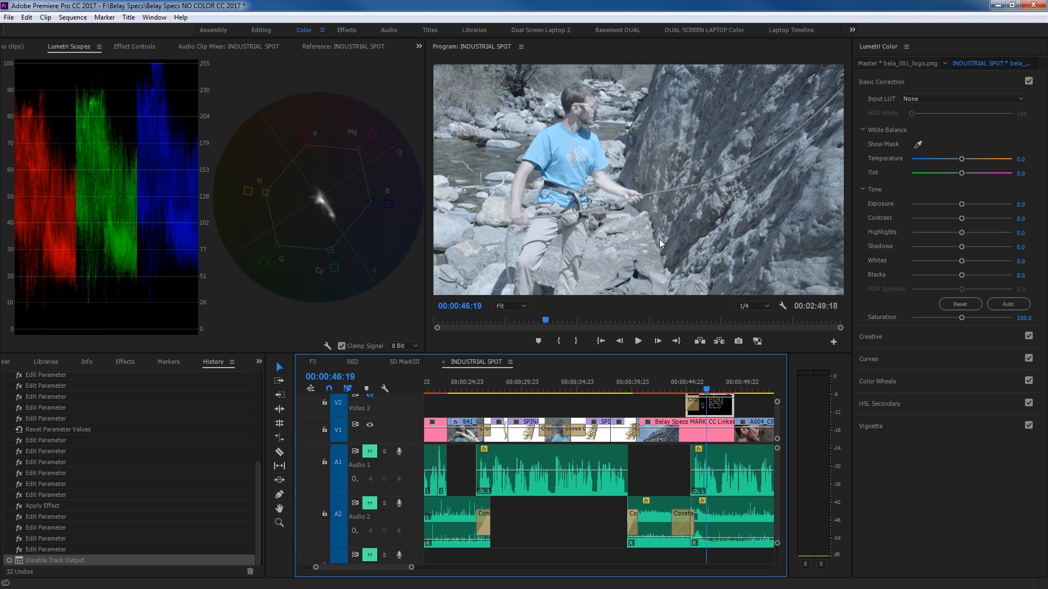
left_click(754, 386)
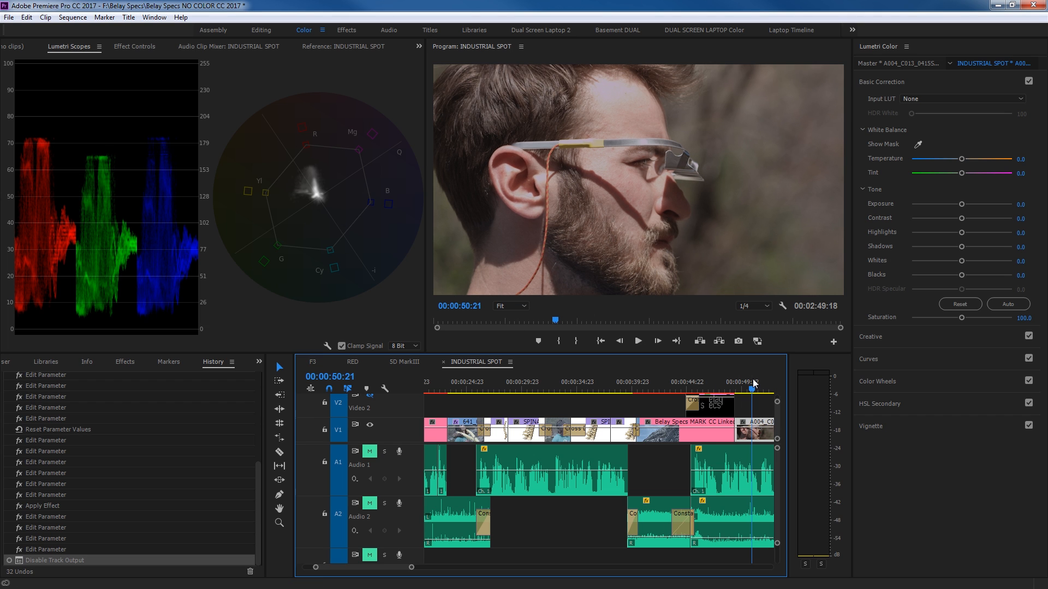
key("minus")
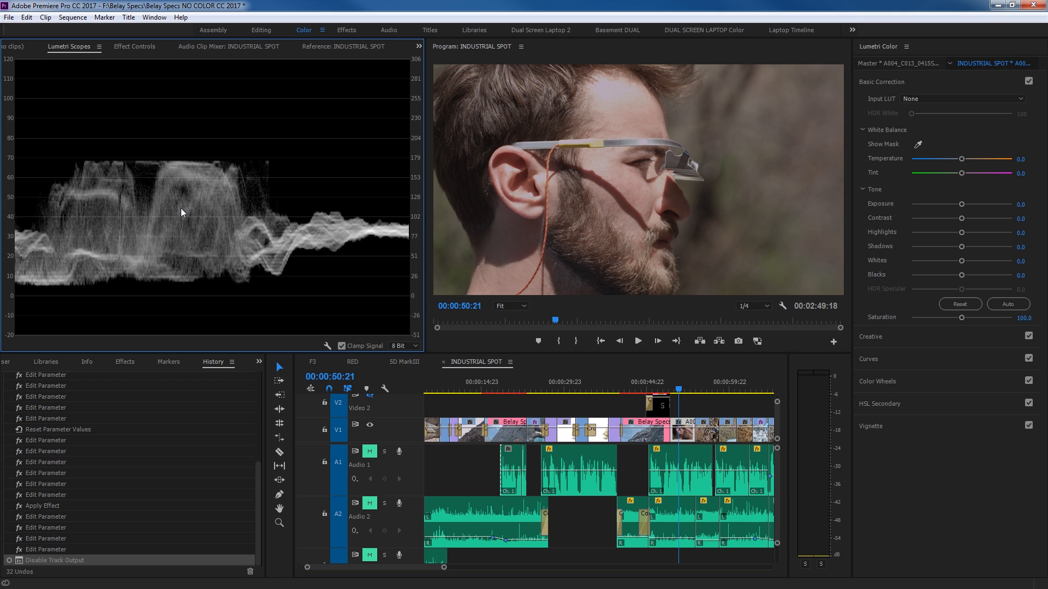
- Correct the profile close-up using the scopes, with Exposure 0.8, Contrast 53.3, Tint -17.4 and Temperature -2.2
left_click_drag(963, 205, 969, 211)
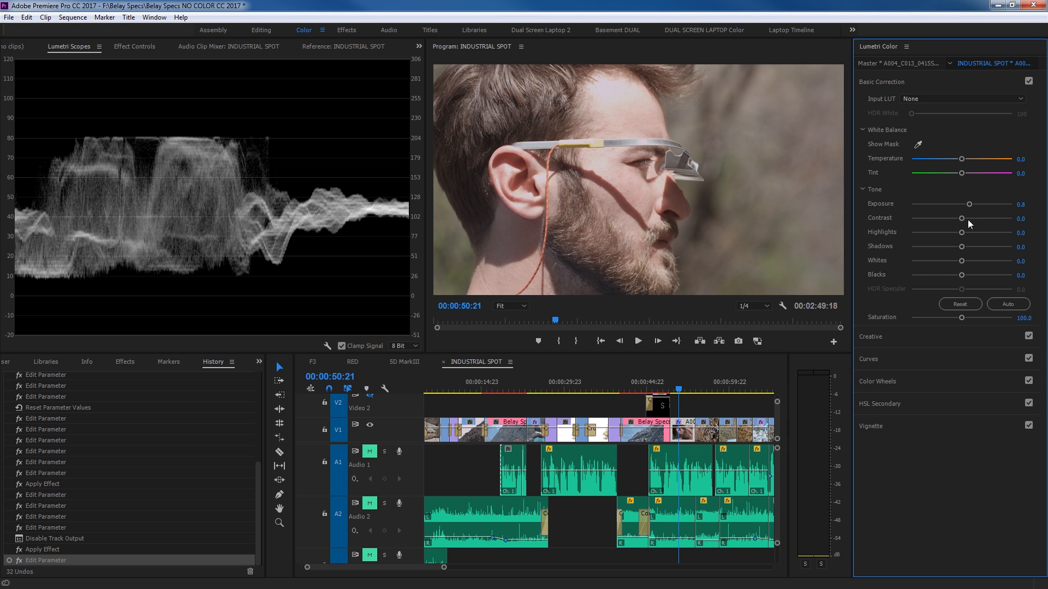
left_click_drag(965, 218, 991, 234)
left_click_drag(990, 234, 987, 235)
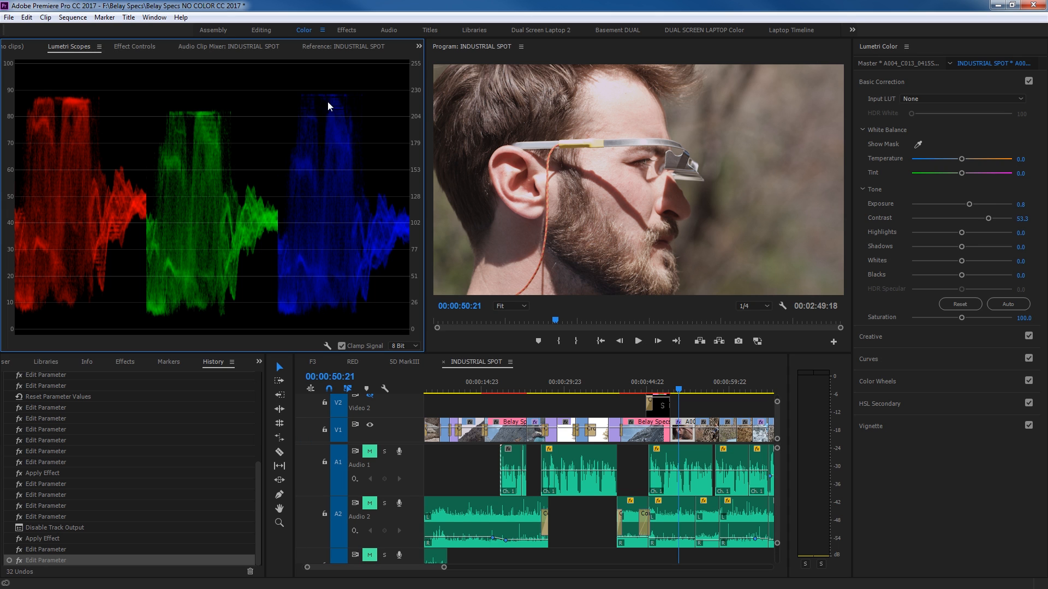
left_click(962, 174)
mouse_move(963, 174)
left_mouse_down()
mouse_move(953, 175)
mouse_move(961, 161)
left_mouse_up()
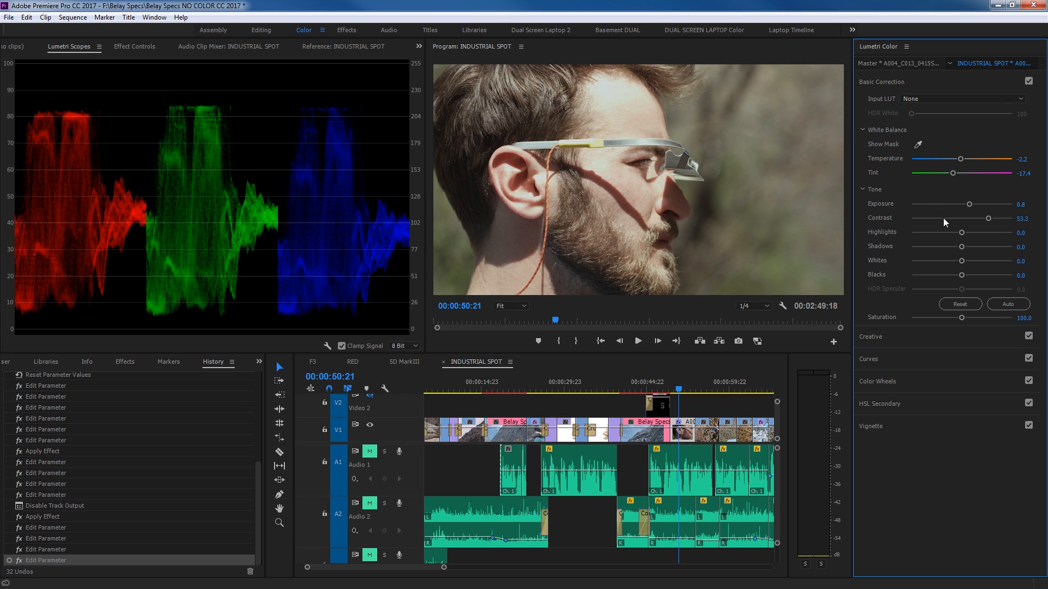
- Open the profile clip's RGB Curves and examine the master, red, green and blue curves, including an enlarged view
left_click(909, 360)
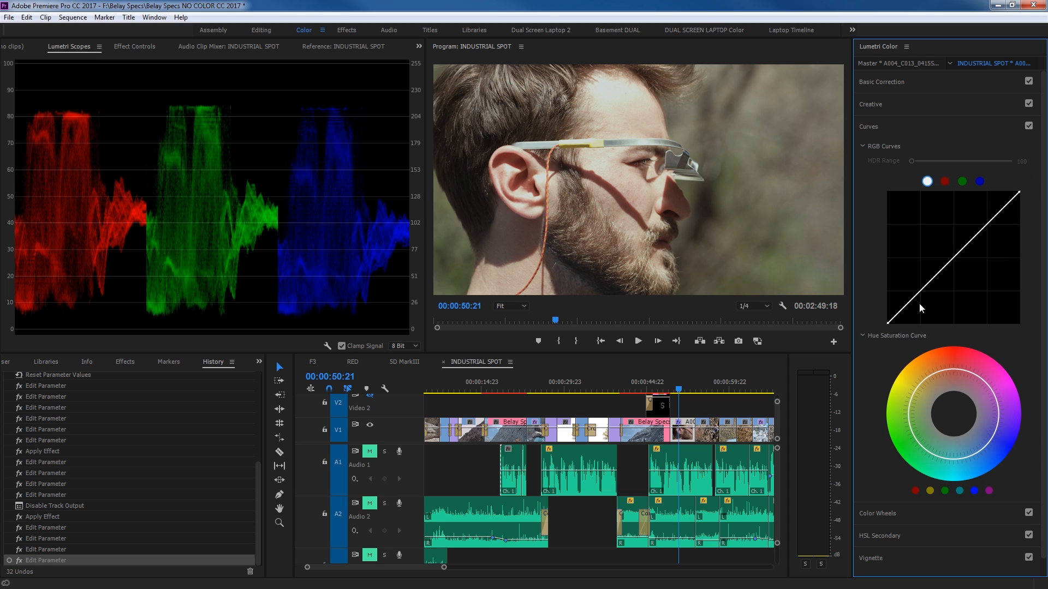
left_click(947, 182)
left_click(963, 182)
left_click(981, 183)
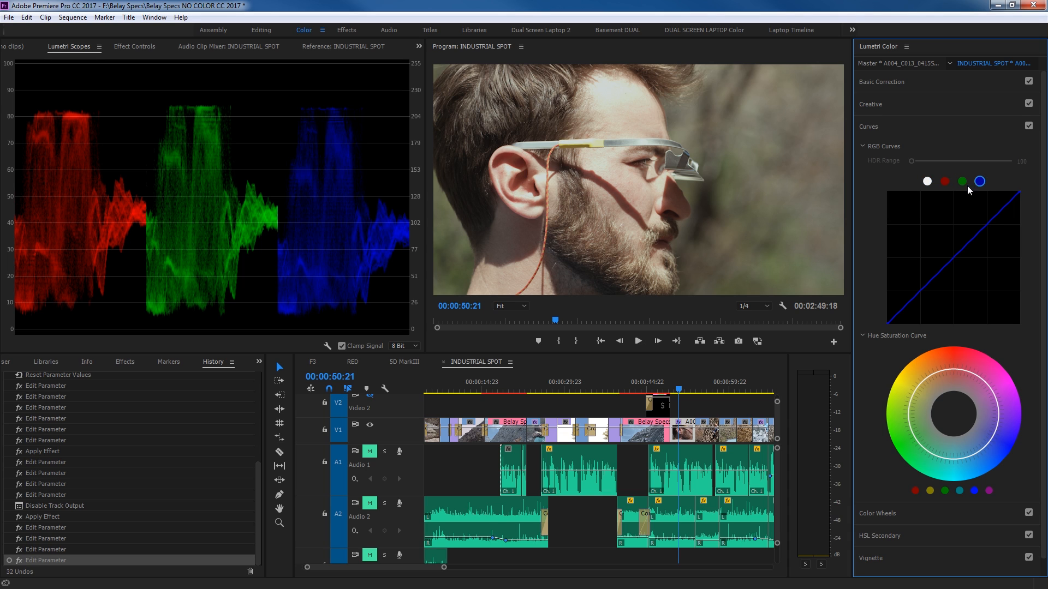
left_click(928, 182)
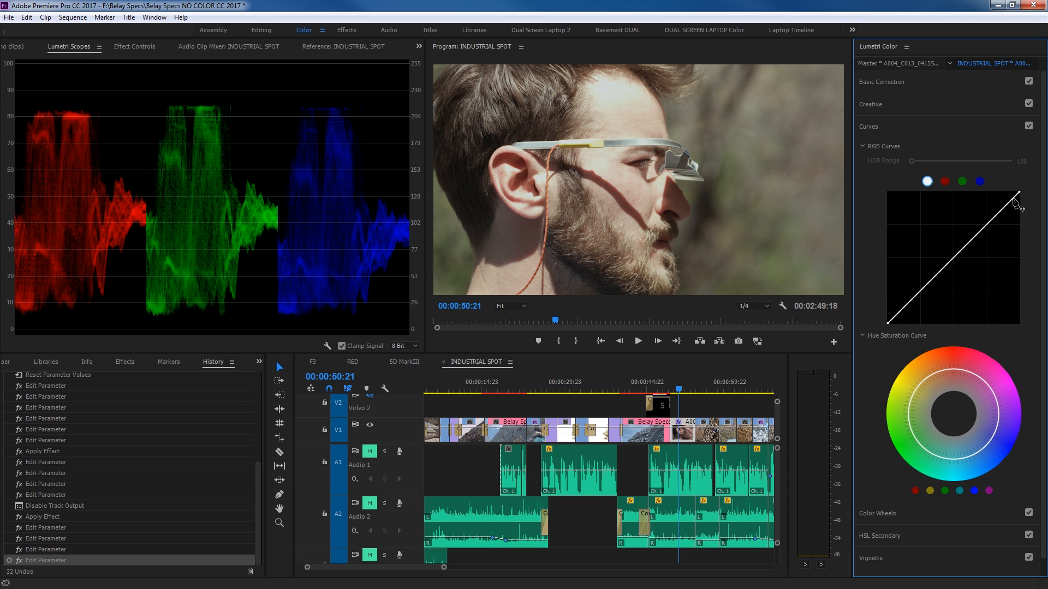
key("grave")
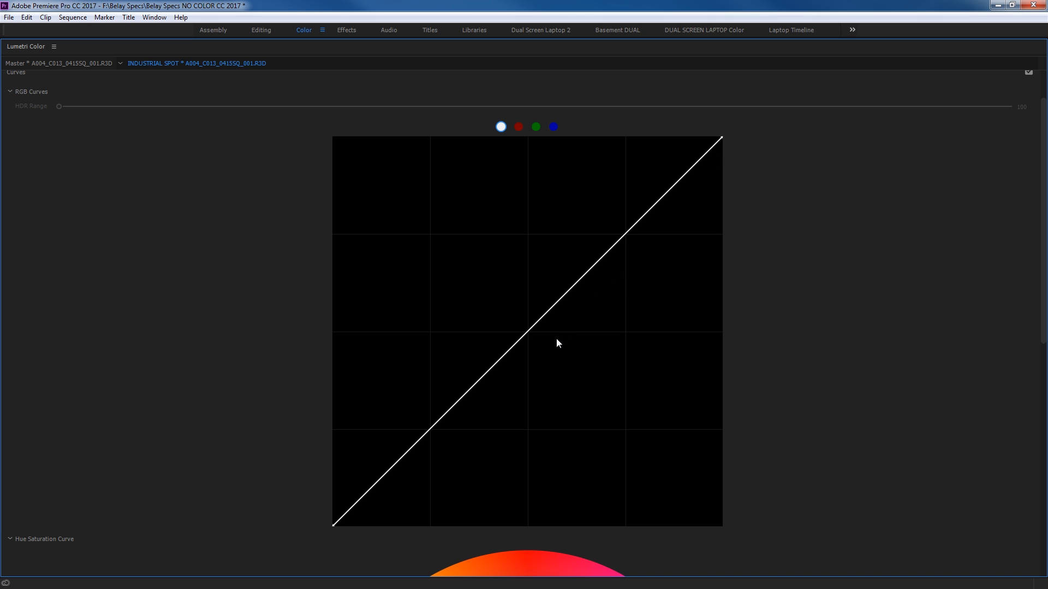
key("grave")
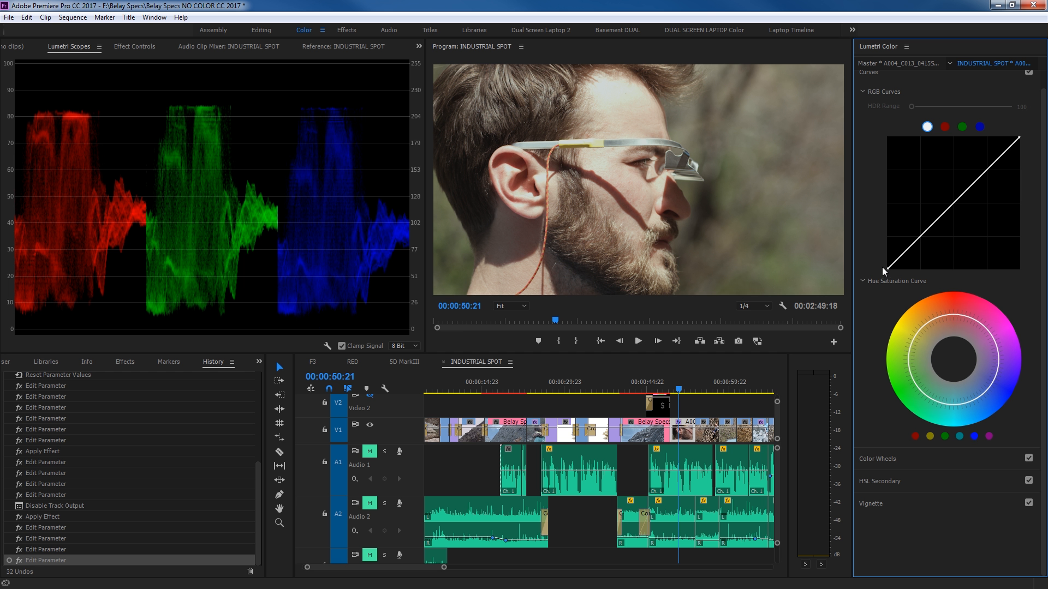
- Try moving the black and white end points of the master RGB curve, and return the curve to a straight diagonal
left_click_drag(889, 269, 974, 276)
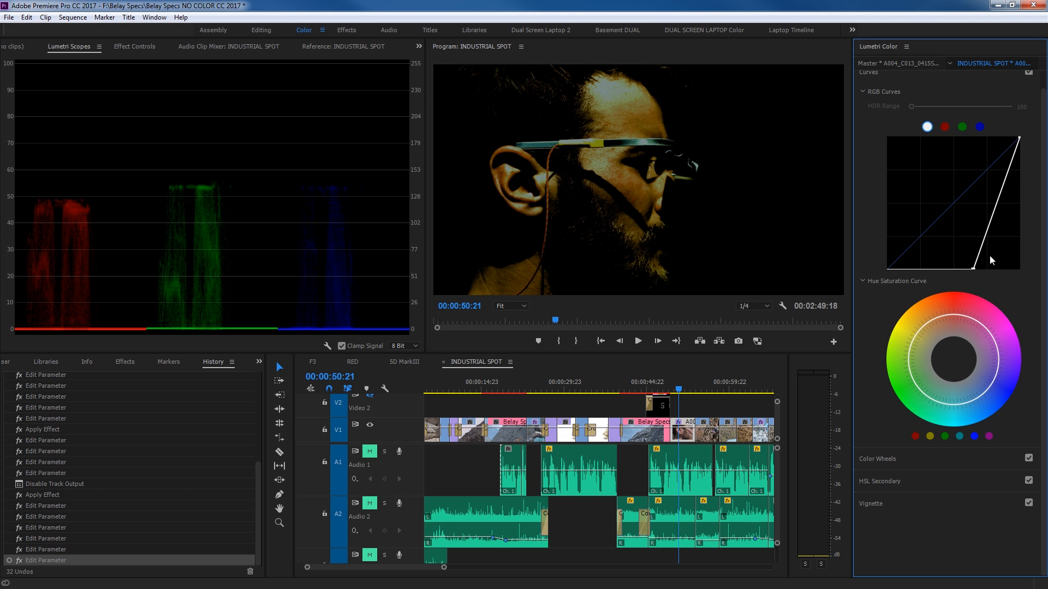
left_click_drag(977, 269, 892, 275)
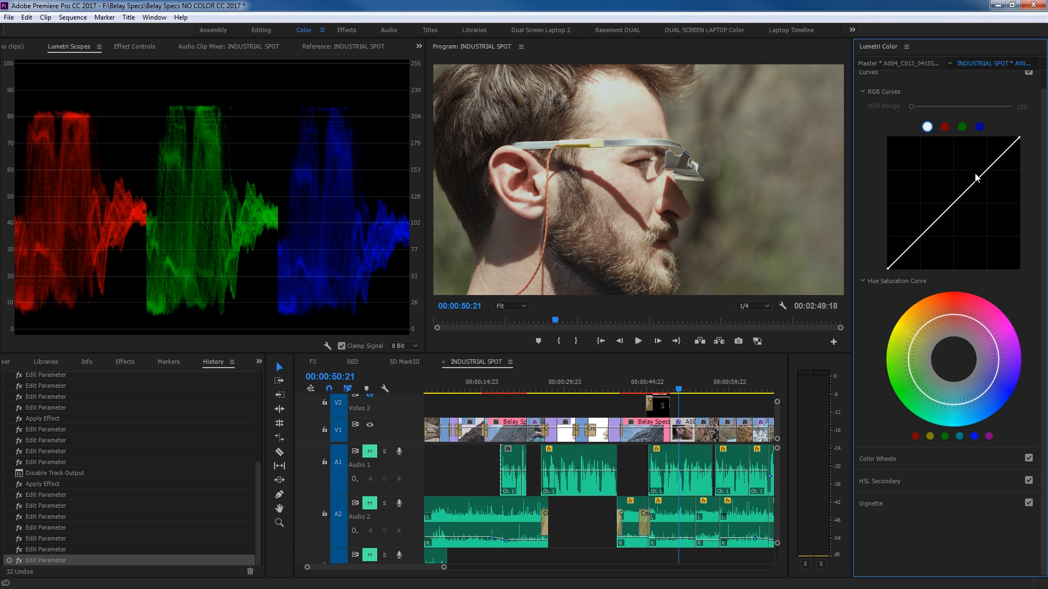
mouse_move(1019, 140)
left_mouse_down()
mouse_move(1026, 243)
mouse_move(1028, 137)
mouse_move(891, 139)
mouse_move(1031, 142)
left_mouse_up()
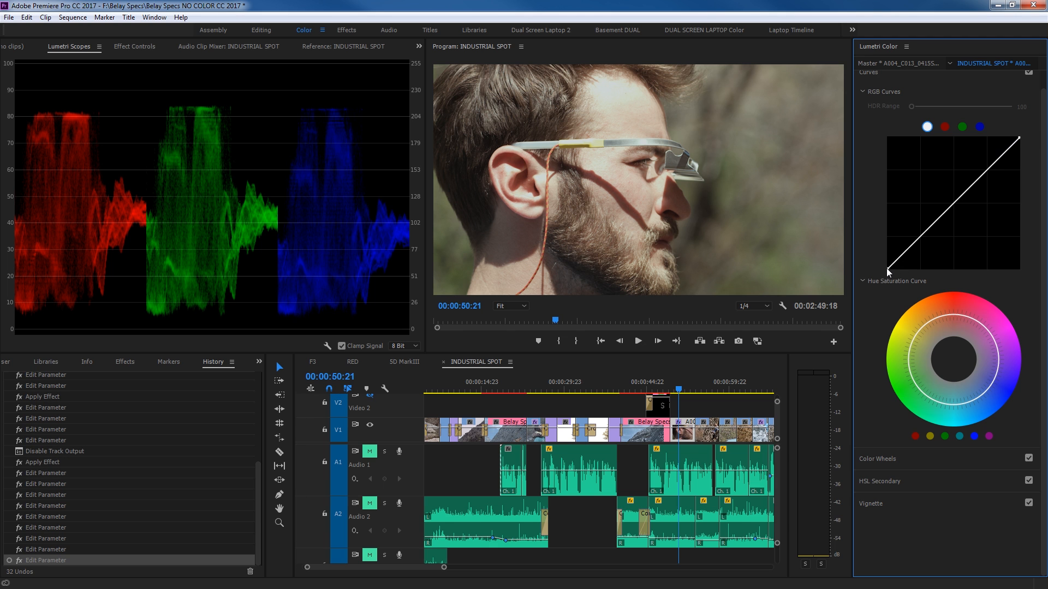
mouse_move(887, 268)
left_mouse_down()
mouse_move(882, 134)
mouse_move(871, 263)
left_mouse_up()
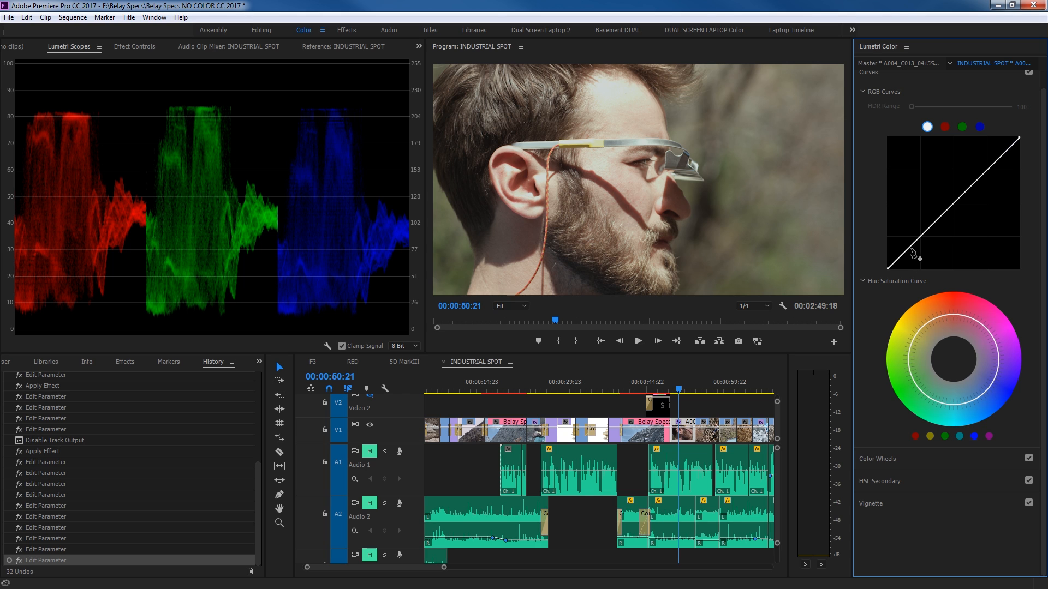
- Try an S-curve and an exaggerated midtone dip on the master RGB curve, and reset the curve
left_click(908, 249)
left_click(990, 169)
left_click_drag(908, 250, 912, 254)
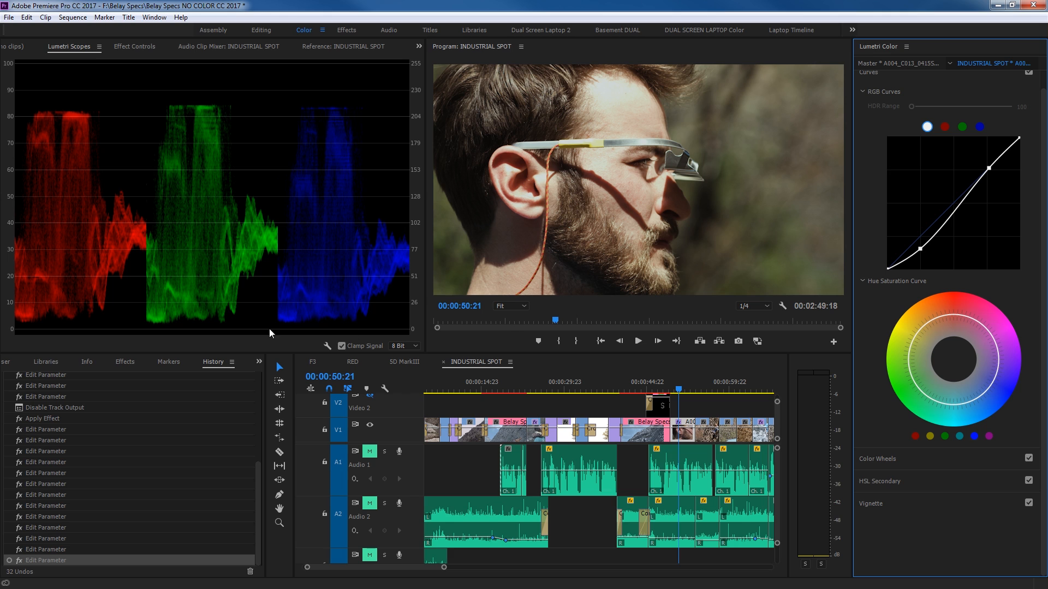
left_click(921, 250)
mouse_move(921, 249)
left_mouse_down()
mouse_move(957, 203)
mouse_move(957, 225)
mouse_move(920, 240)
left_mouse_up()
left_click_drag(965, 203, 971, 216)
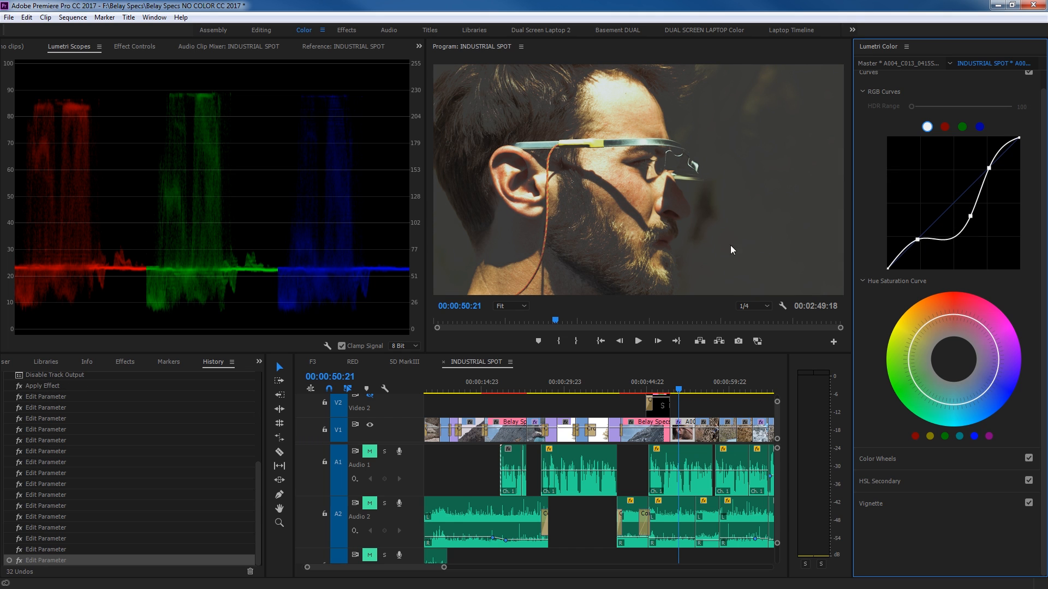
double_click(946, 240)
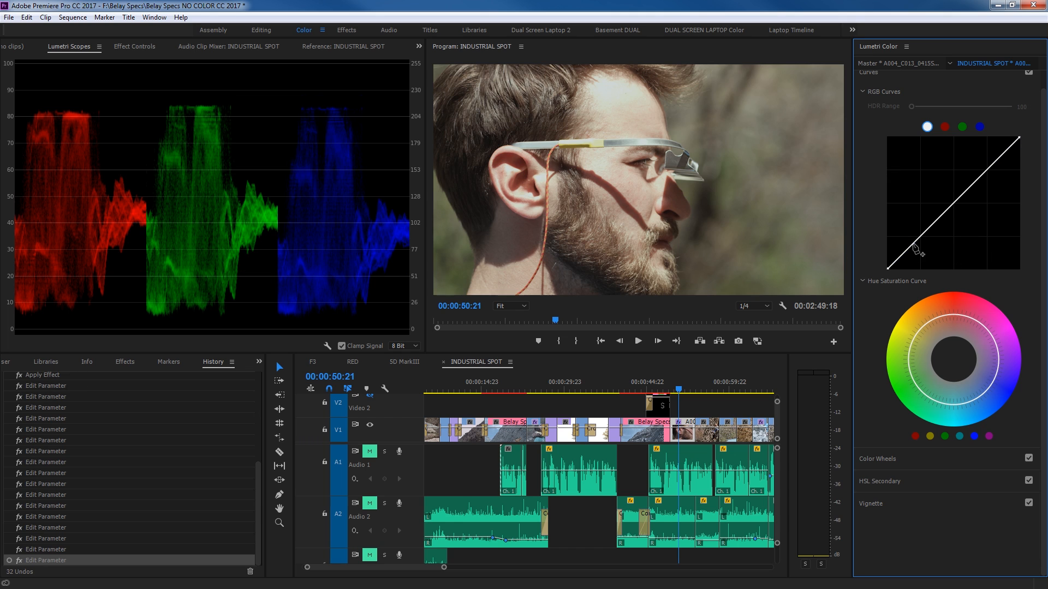
- Try a gentle contrast S-curve with darker shadows and brighter highlights on the master RGB curve, and reset it
left_click(913, 244)
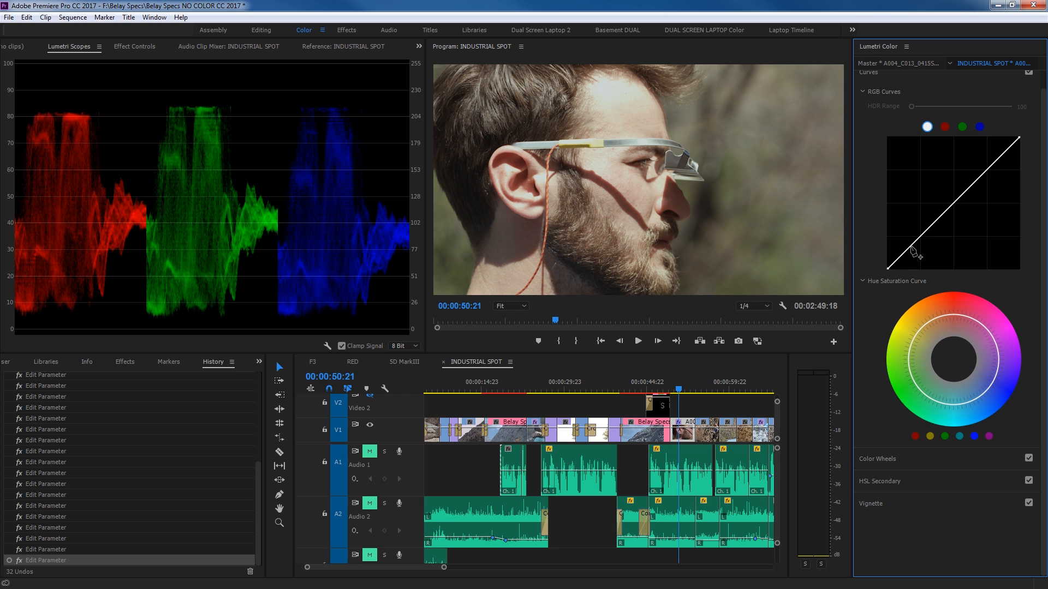
key("ctrl+z")
left_click_drag(916, 243, 921, 245)
left_click_drag(987, 176, 977, 171)
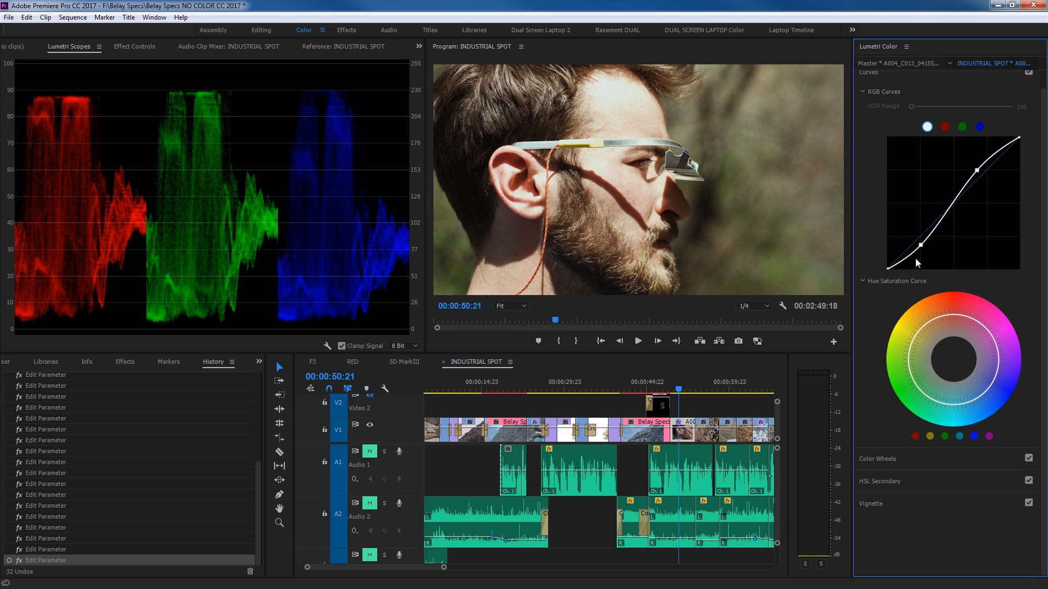
double_click(945, 217)
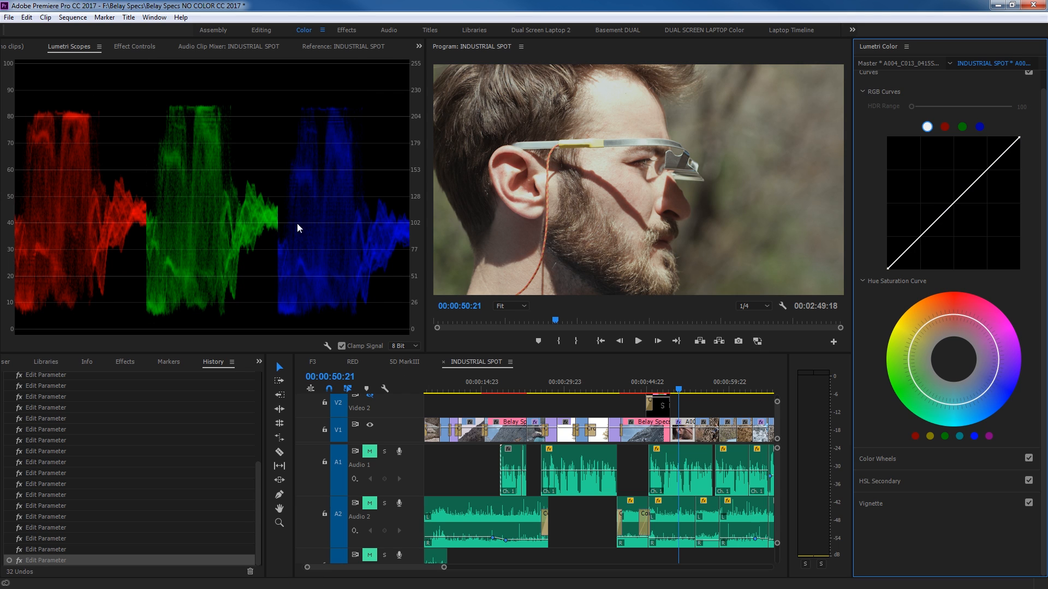
- Raise the midtones of the profile clip's blue curve slightly
left_click(980, 127)
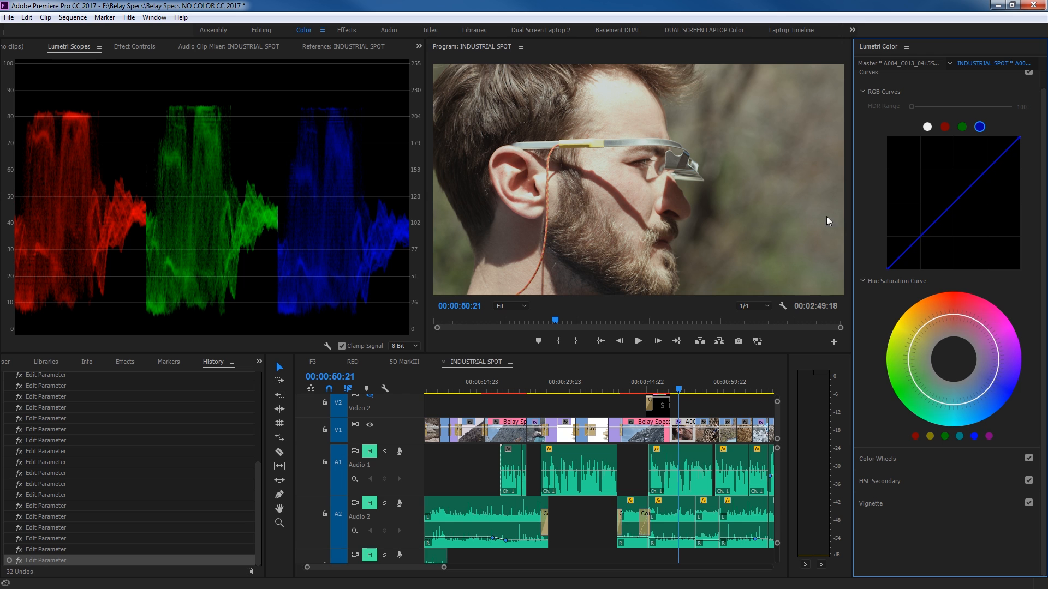
left_click_drag(946, 213, 943, 208)
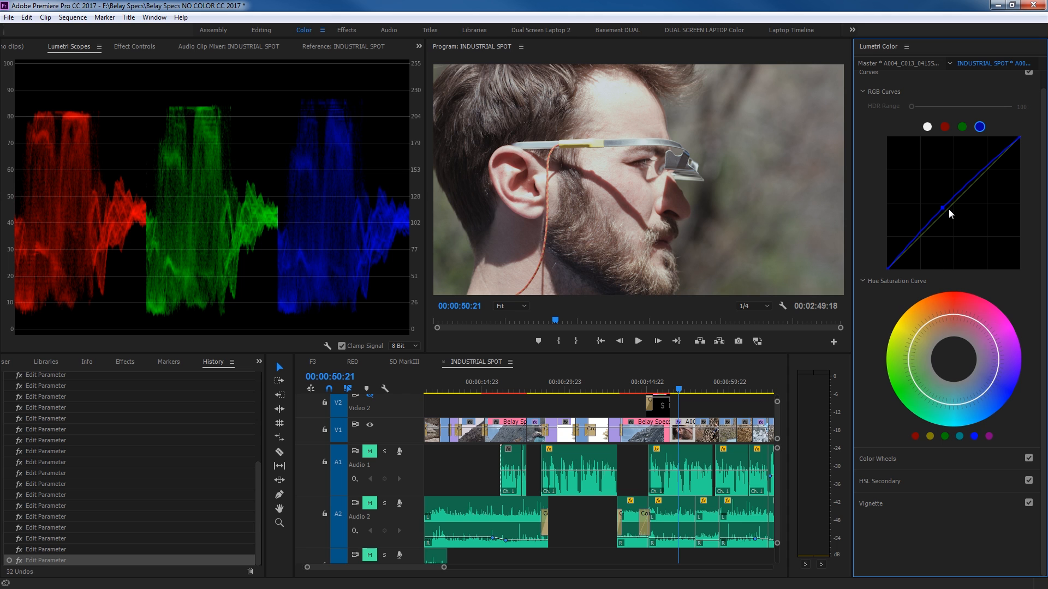
- Try pulling the midtones of the red curve well down, and reset that curve
left_click(945, 127)
left_click_drag(951, 205, 961, 230)
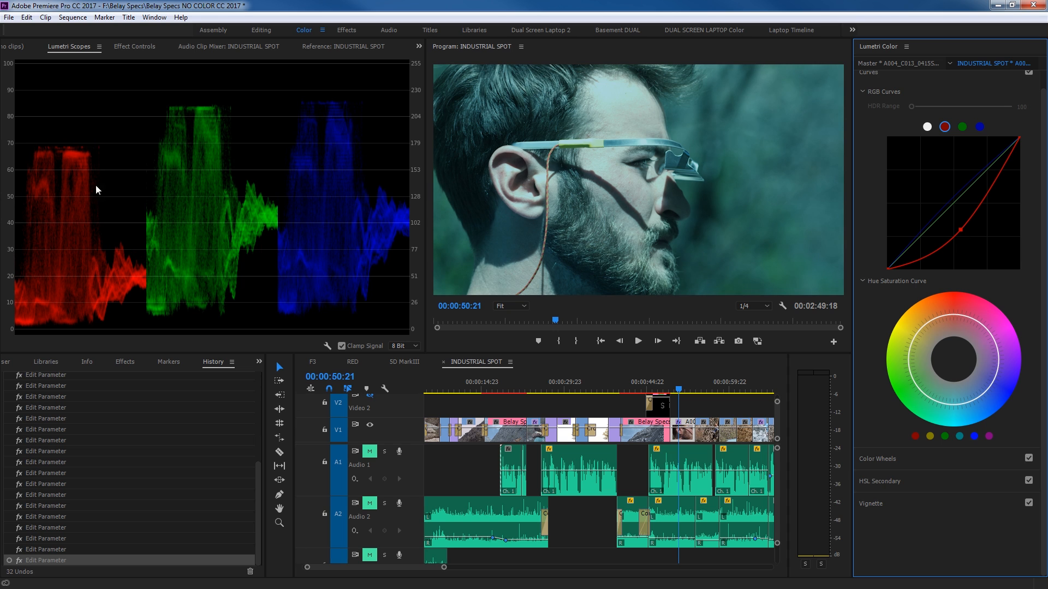
double_click(966, 218)
- Try raising the lower midtones of the profile clip's green RGB curve, and reset that curve
left_click(962, 127)
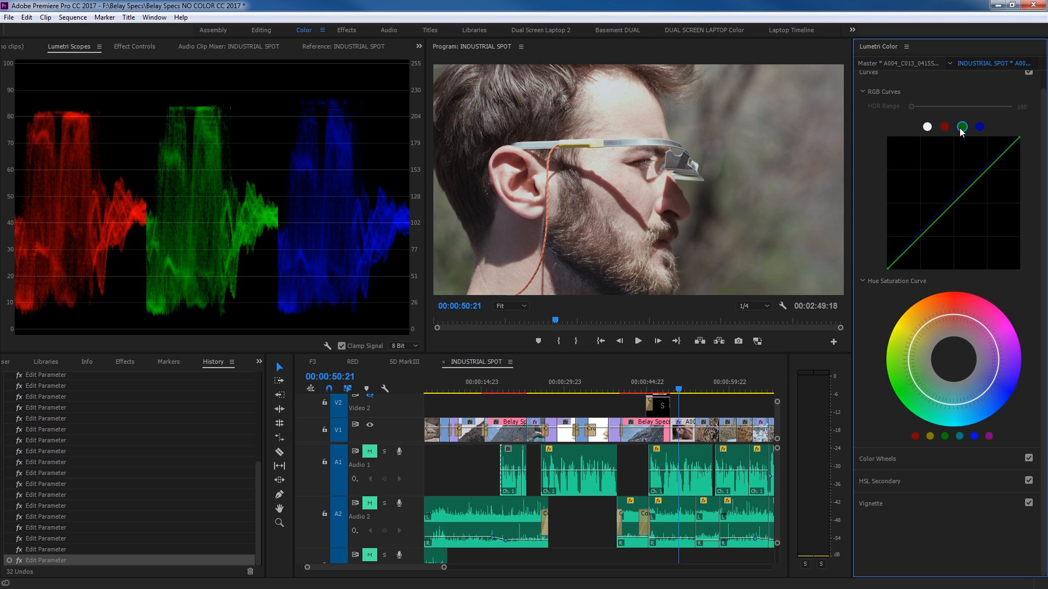
left_click_drag(953, 221, 899, 240)
double_click(899, 239)
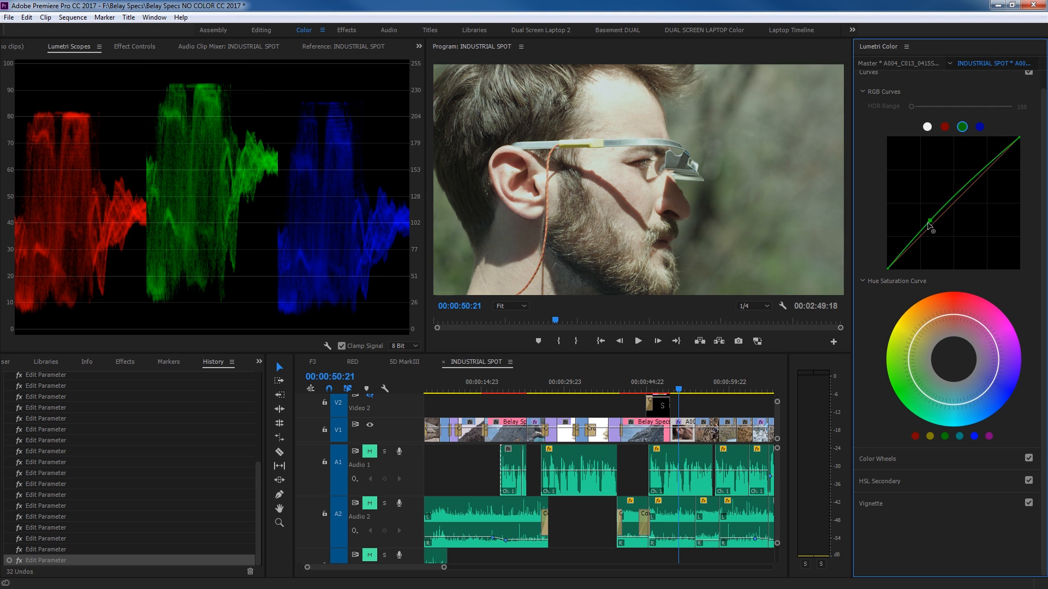
double_click(963, 181)
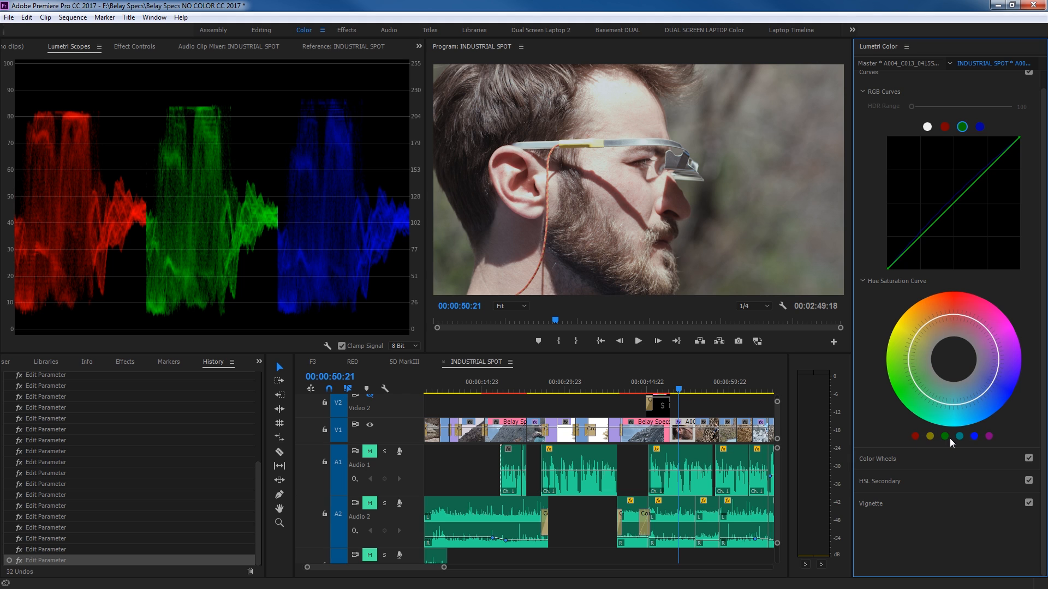
- Try fully desaturating and strongly oversaturating the reds on the Hue Saturation Curve, undoing each change
left_click(916, 436)
left_click_drag(953, 315, 954, 338)
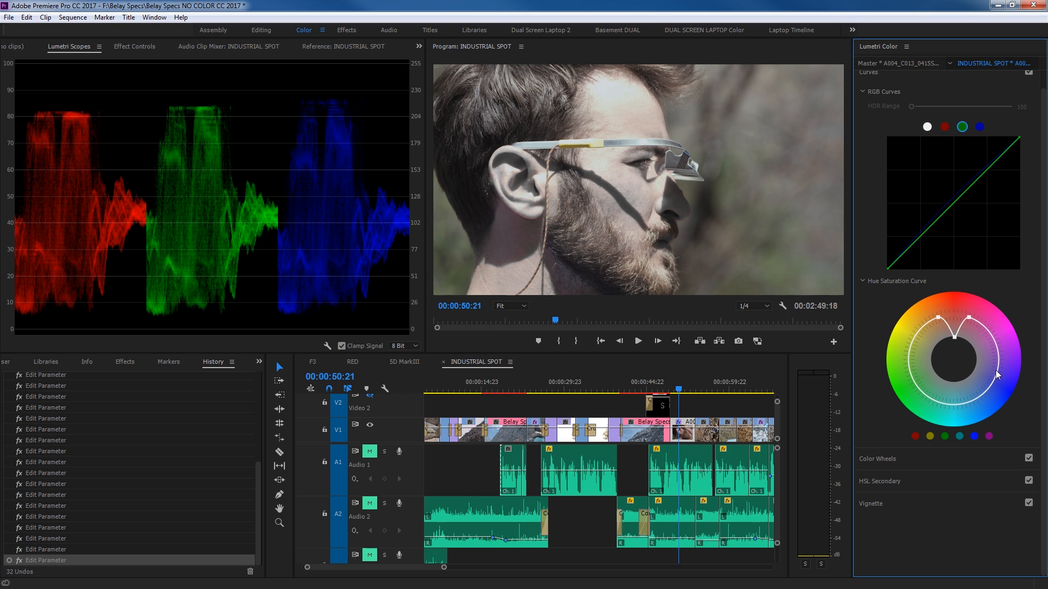
key("ctrl+z")
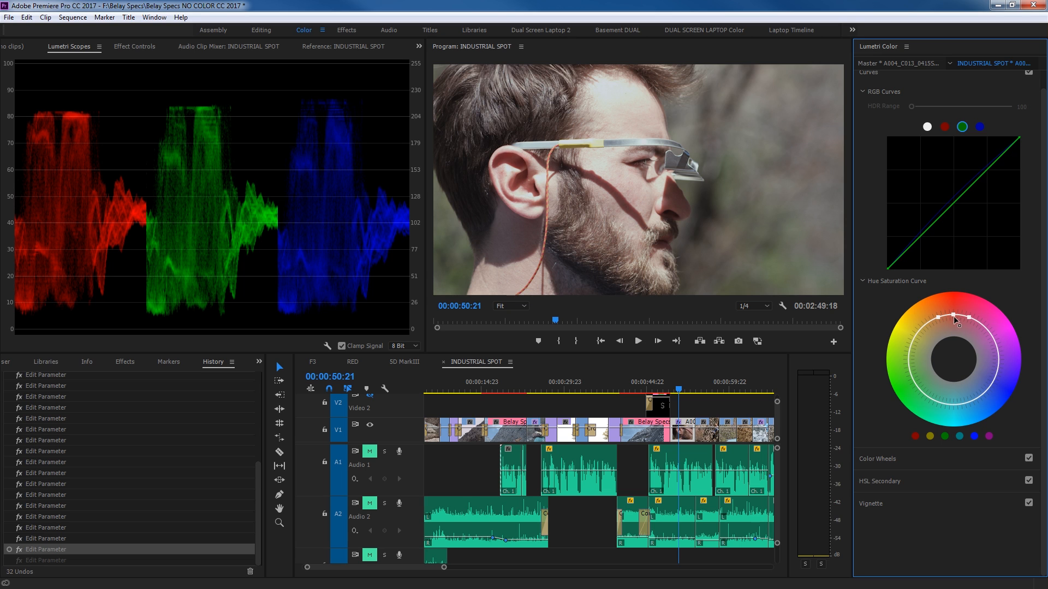
left_click_drag(955, 310, 957, 290)
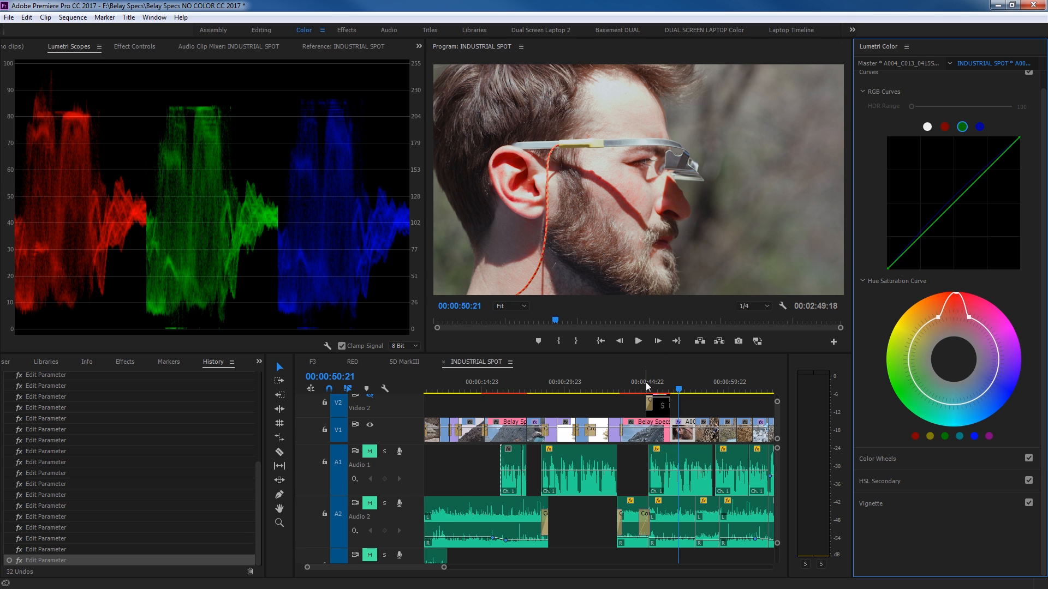
key("ctrl+z")
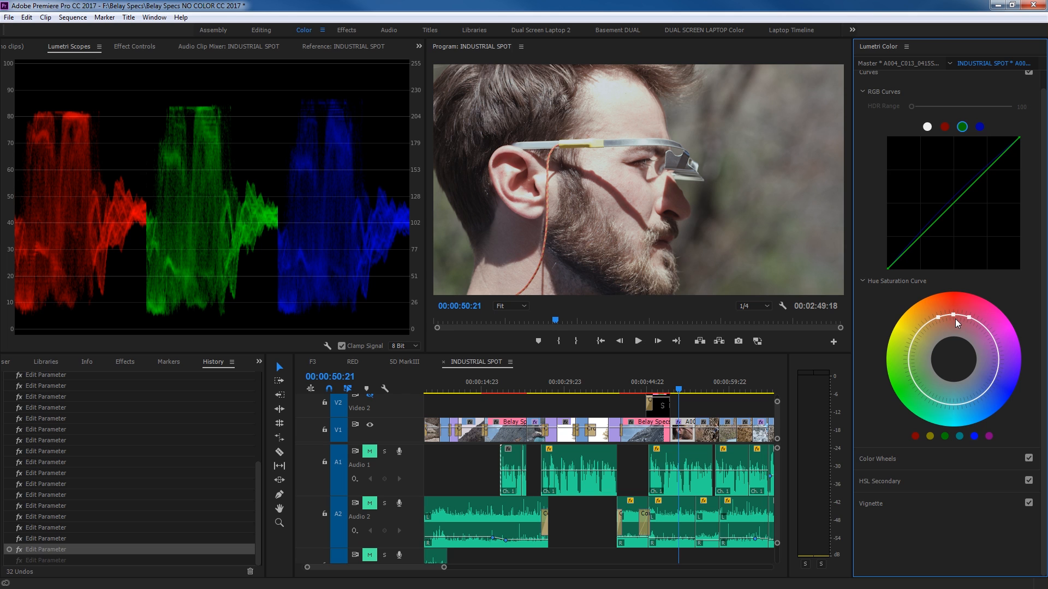
- Boost the blues' saturation on the Hue Saturation Curve, and compare by undoing and redoing the change
left_click(975, 436)
left_click_drag(996, 385, 1018, 407)
key("ctrl+z")
key("ctrl+shift+z")
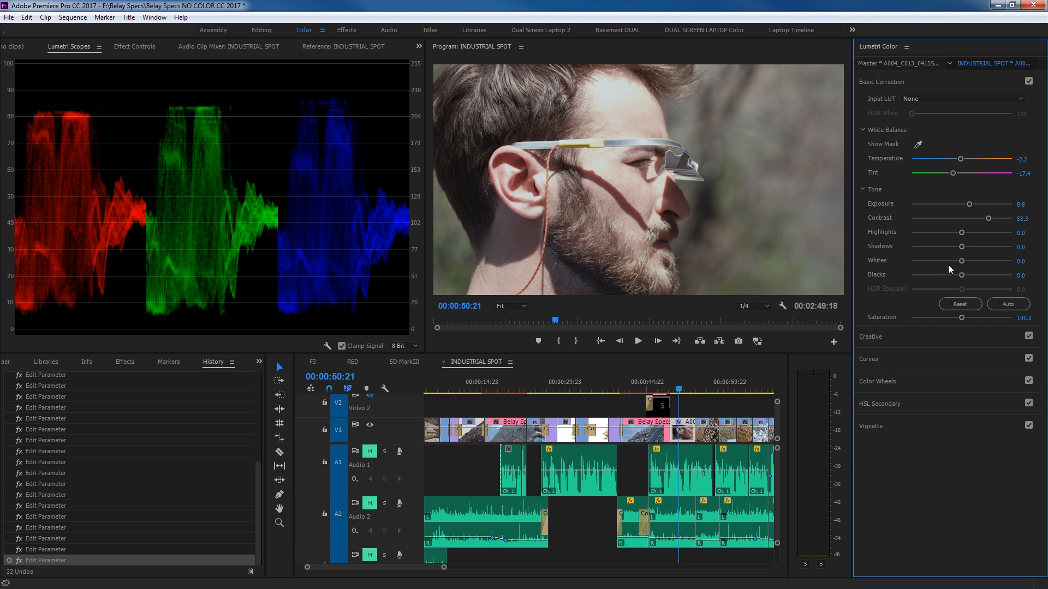
- Set the profile clip's highlights to -19.6 and whites to -37.0
mouse_move(961, 233)
left_mouse_down()
mouse_move(938, 244)
mouse_move(951, 260)
mouse_move(936, 261)
mouse_move(952, 232)
left_mouse_up()
key("ctrl+z")
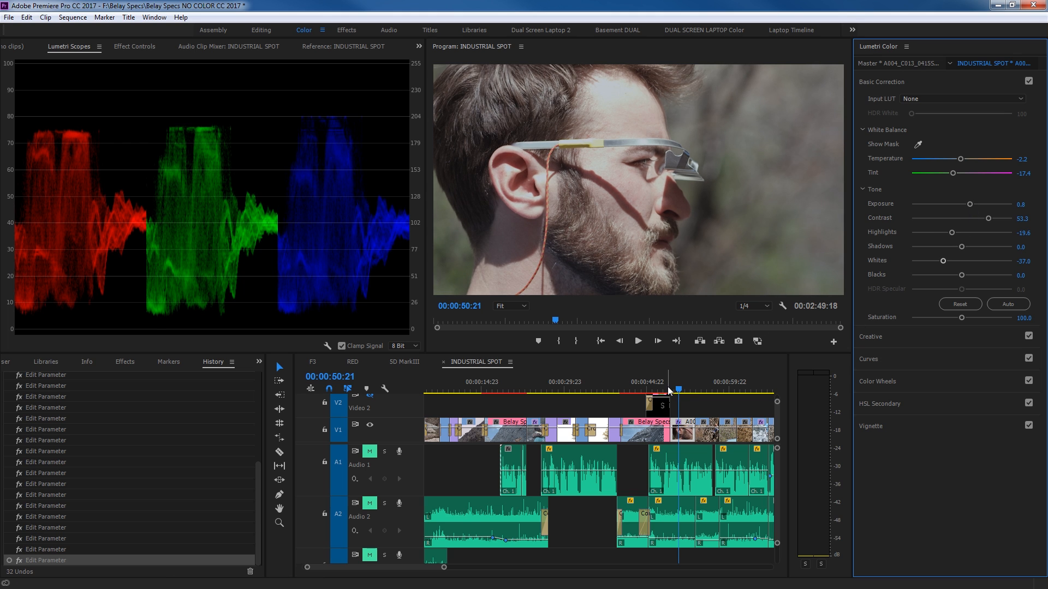
- Check the profile shot in the reference monitor, move to the belaying climber shot, and display its luma waveform
left_click(345, 47)
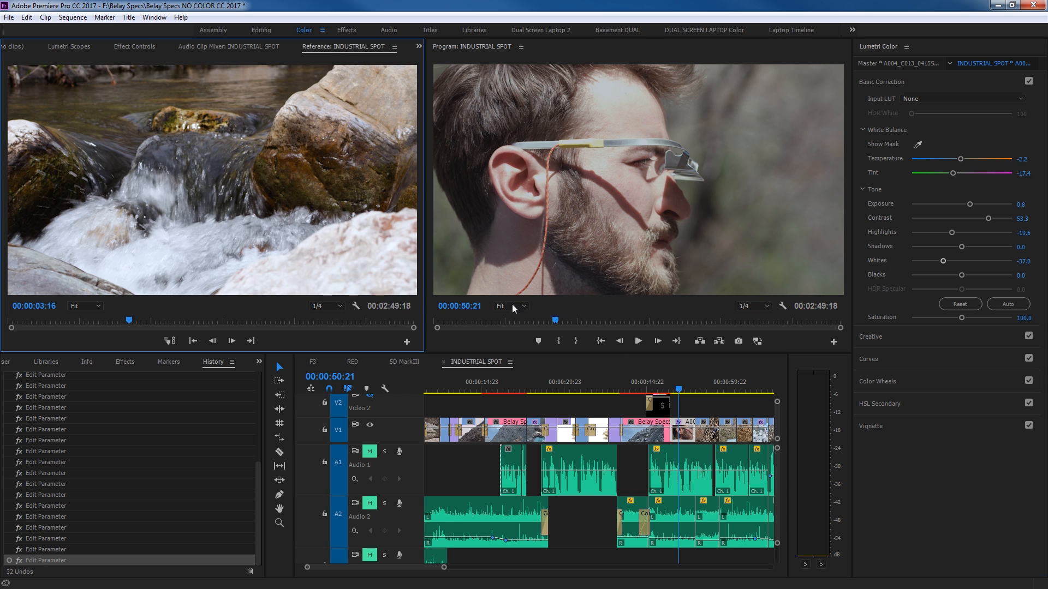
left_click(660, 390)
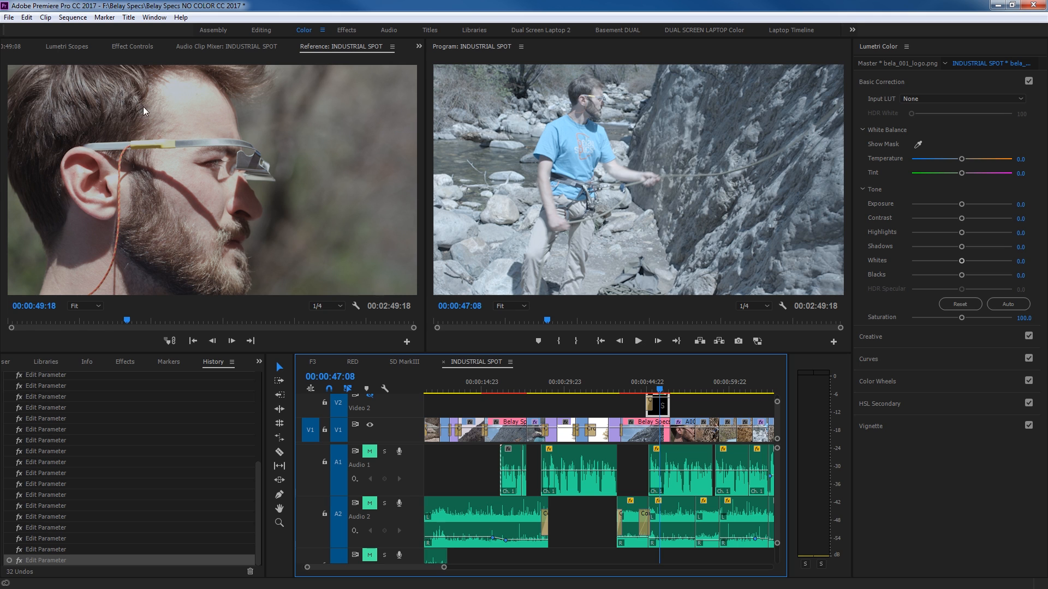
left_click(65, 47)
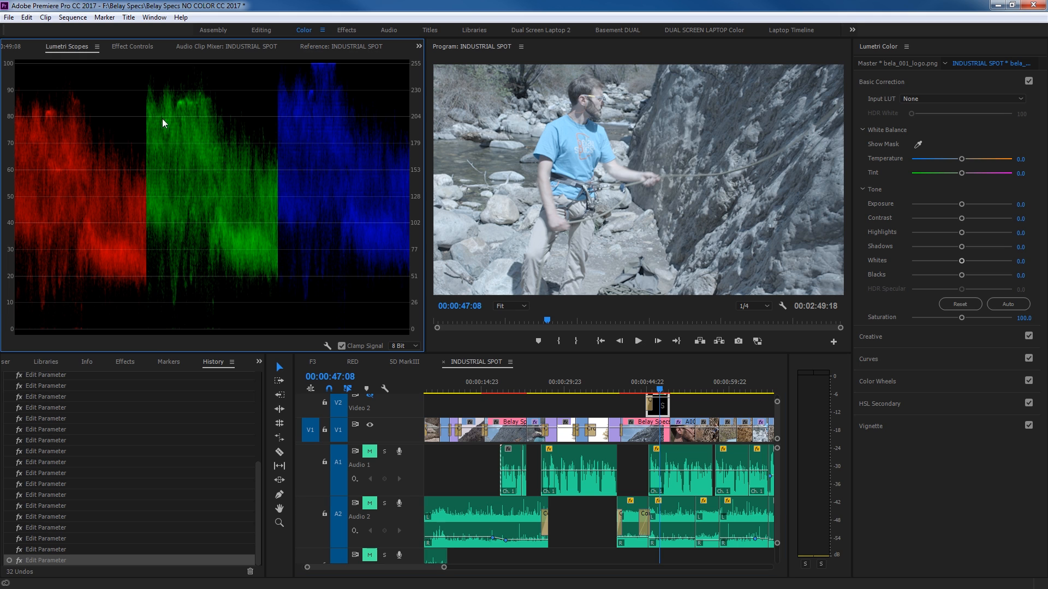
right_click(266, 166)
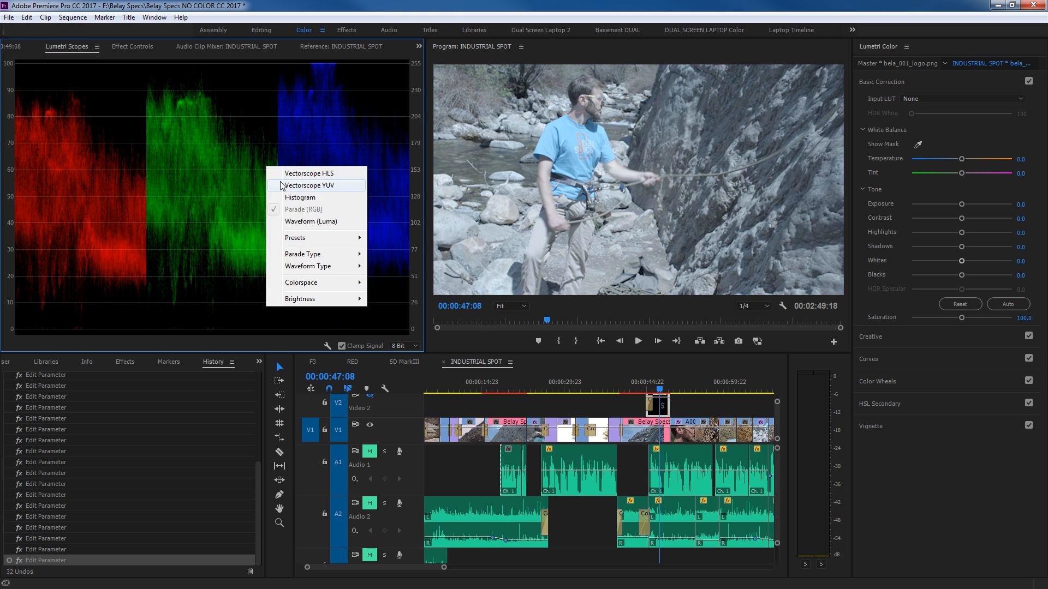
left_click(298, 220)
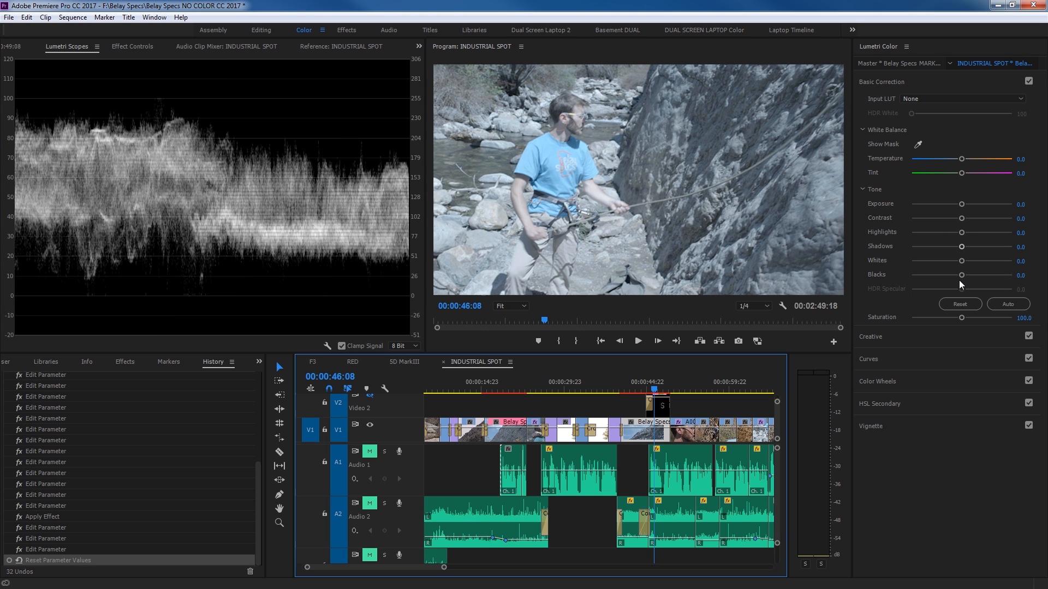
- Set the belaying climber clip's blacks to -40.2, exposure to 0.1, whites to -47.8, highlights to -39.1 and contrast to 57.6
left_click_drag(959, 275, 941, 282)
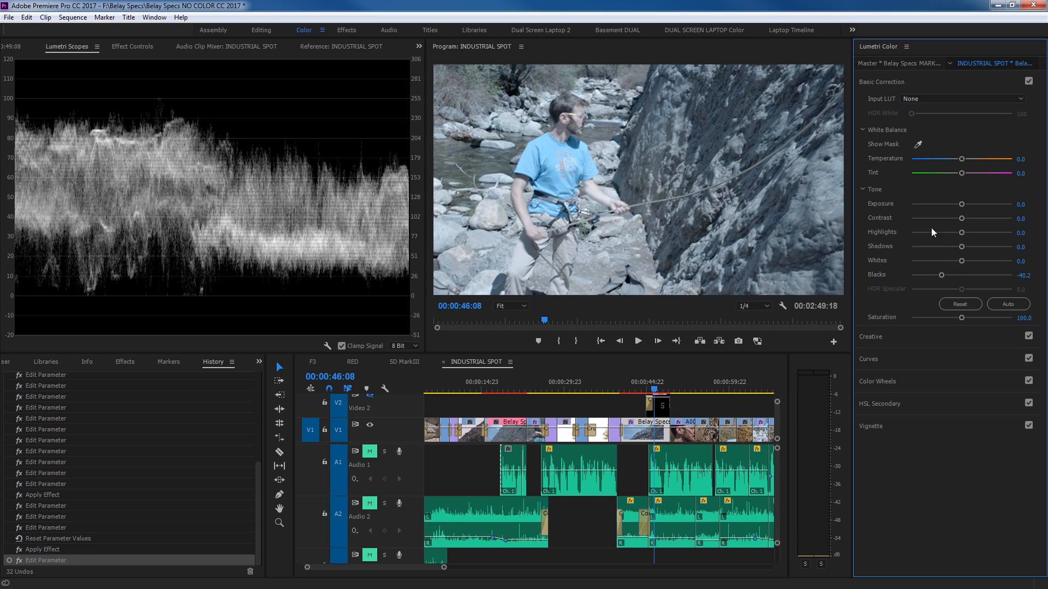
left_click_drag(961, 204, 961, 206)
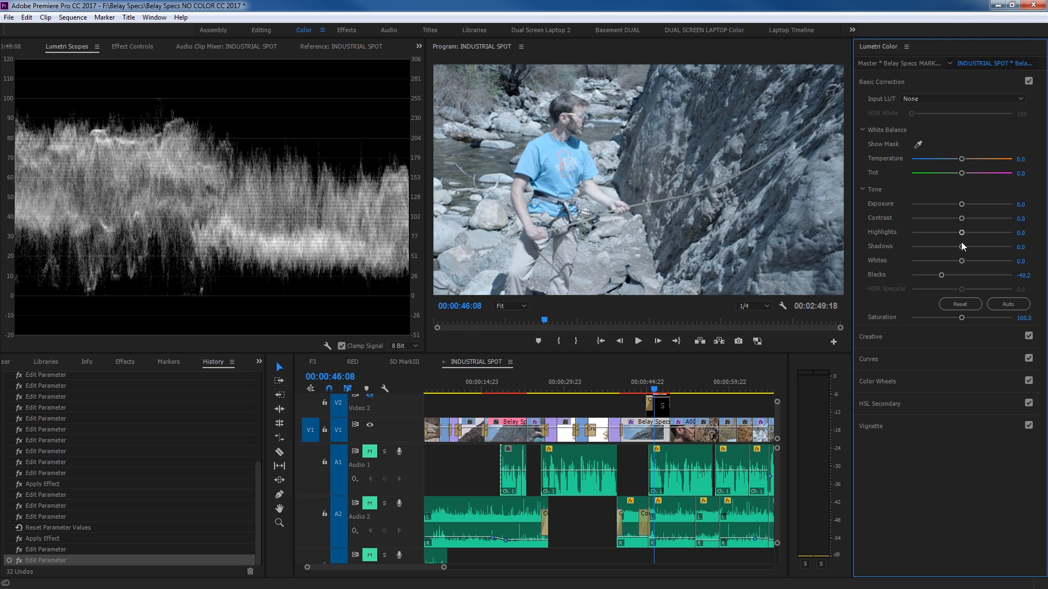
left_click_drag(955, 261, 991, 218)
- Show only the RGB parade scope, and set the belaying climber clip's temperature to 27.2 and tint to 7.6
right_click(198, 156)
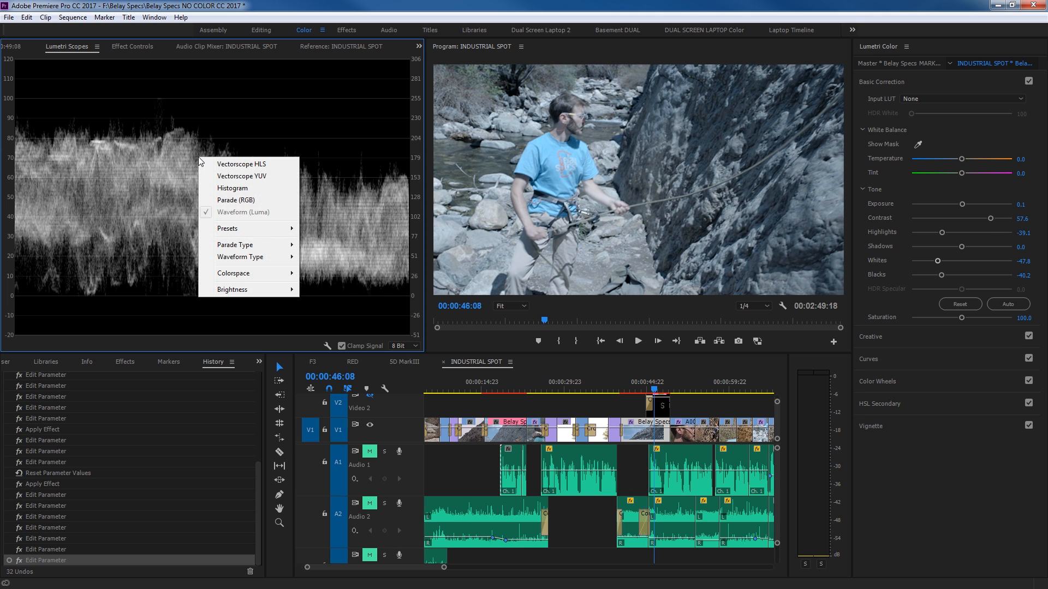
left_click(219, 199)
right_click(168, 185)
left_click(207, 238)
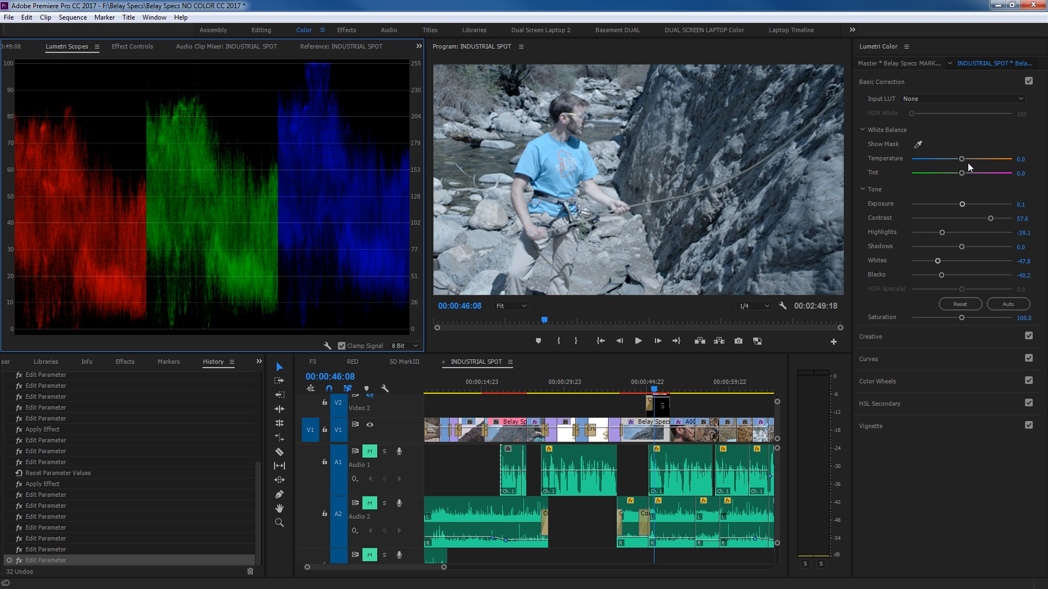
mouse_move(964, 158)
left_mouse_down()
mouse_move(982, 159)
mouse_move(965, 173)
left_mouse_up()
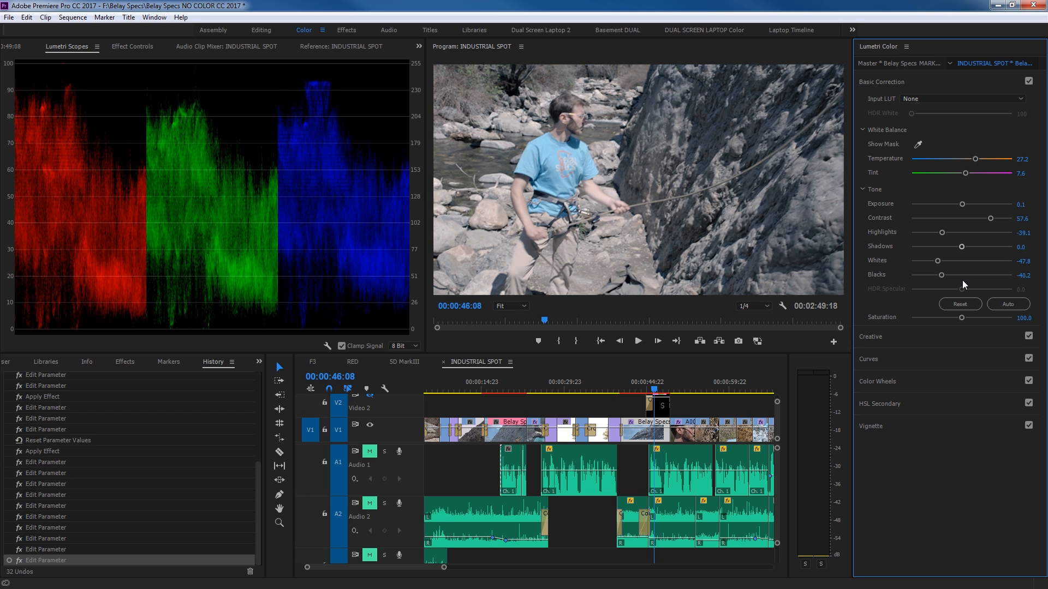
- Slightly adjust the highlight end of the belaying climber clip's blue RGB curve
left_click(920, 358)
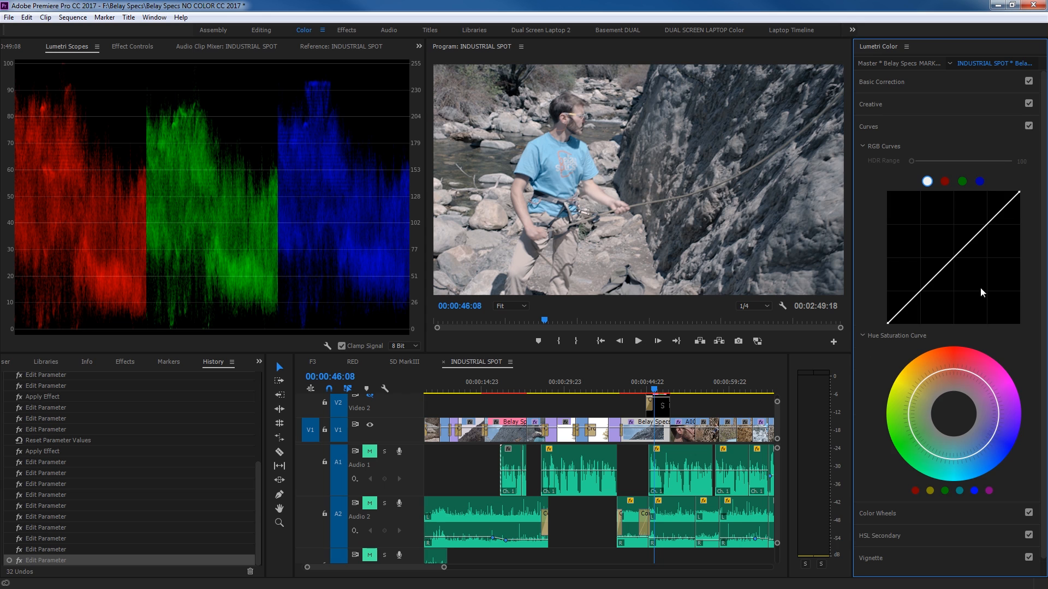
left_click(980, 182)
mouse_move(1019, 194)
left_mouse_down()
mouse_move(1024, 206)
mouse_move(1025, 193)
left_mouse_up()
left_click(999, 213)
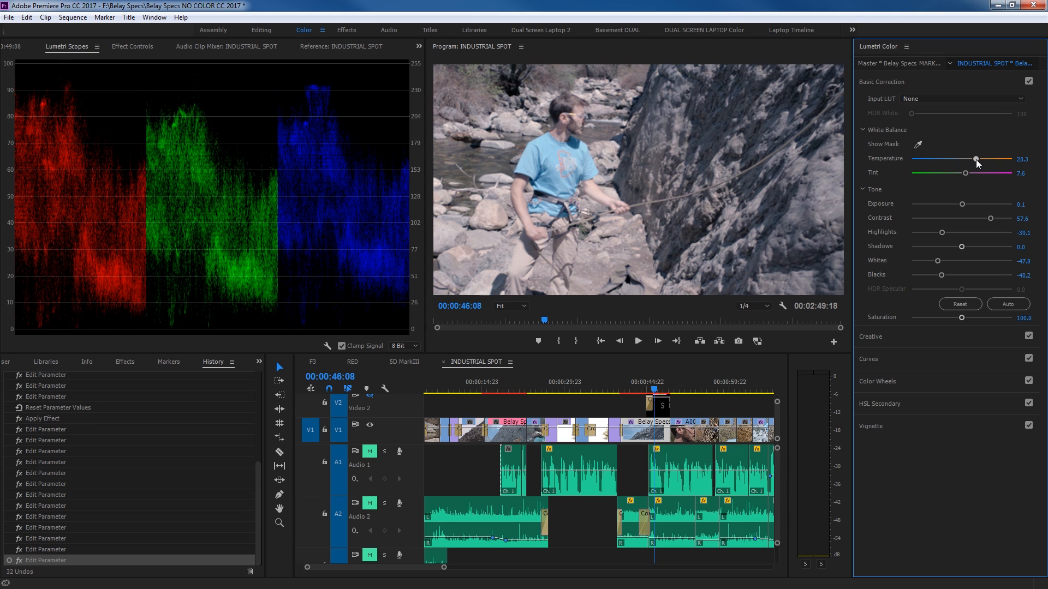
- Refine the belaying climber clip's temperature against the profile shot in the reference monitor, and slightly adjust its midtones color wheel
left_click_drag(975, 160, 975, 160)
left_click(339, 47)
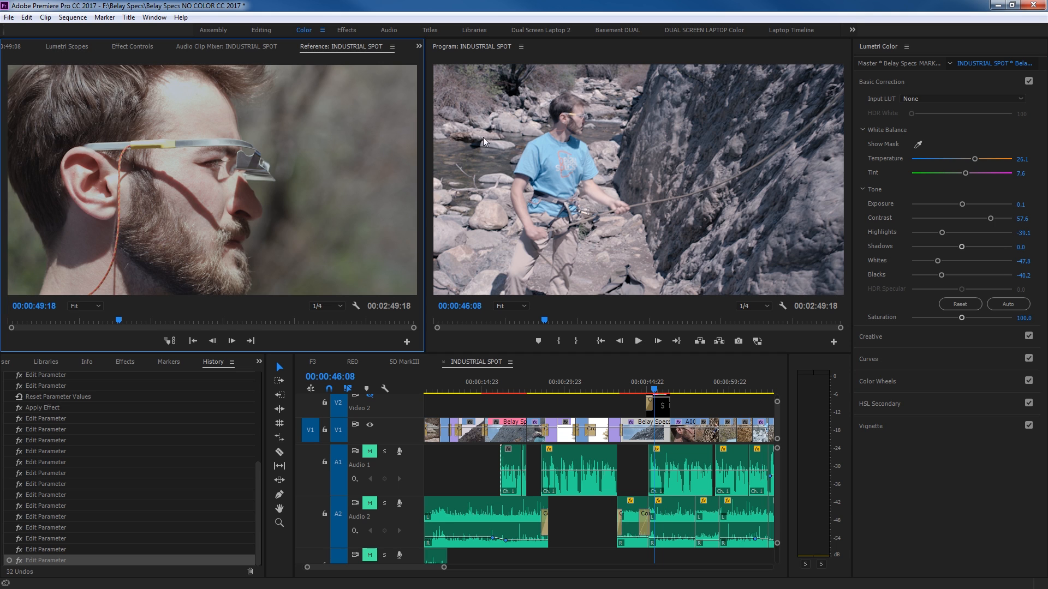
left_click_drag(971, 157, 978, 159)
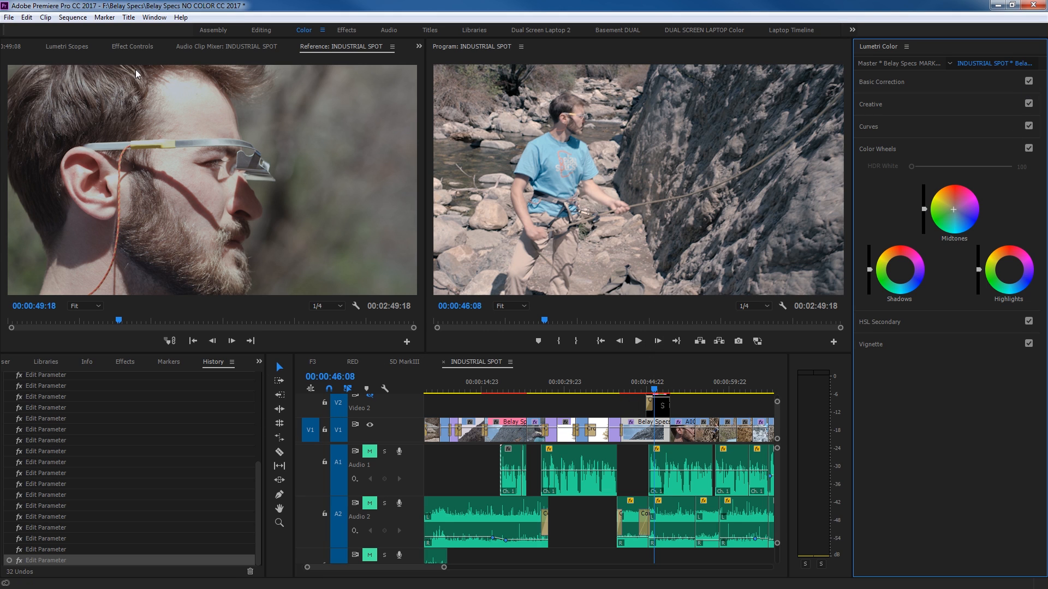
- Compare the belaying climber clip before and after grading by switching its Lumetri Color effect off and on twice
left_click(133, 46)
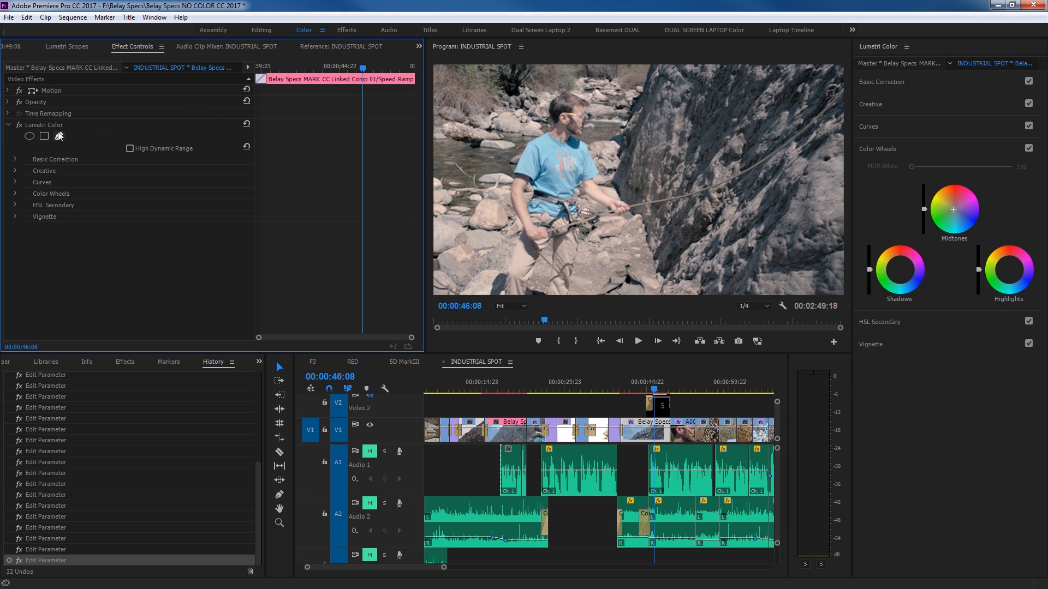
left_click(20, 125)
left_click(20, 125)
left_click(20, 126)
left_click(20, 126)
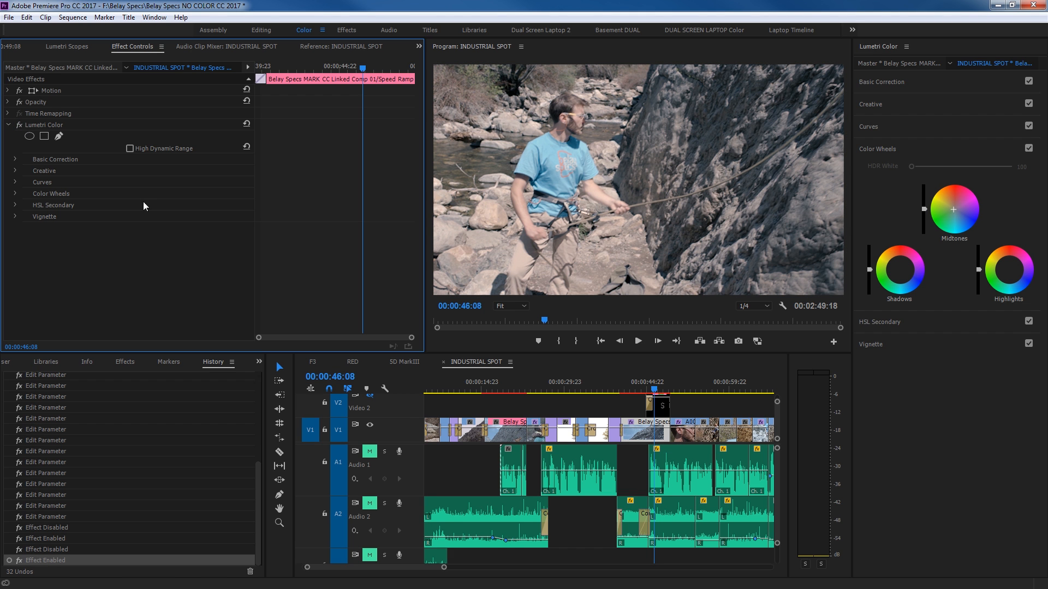
- Play back the cut from the belaying climber shot to the profile shot to check how their colors match
left_click(654, 388)
key("space")
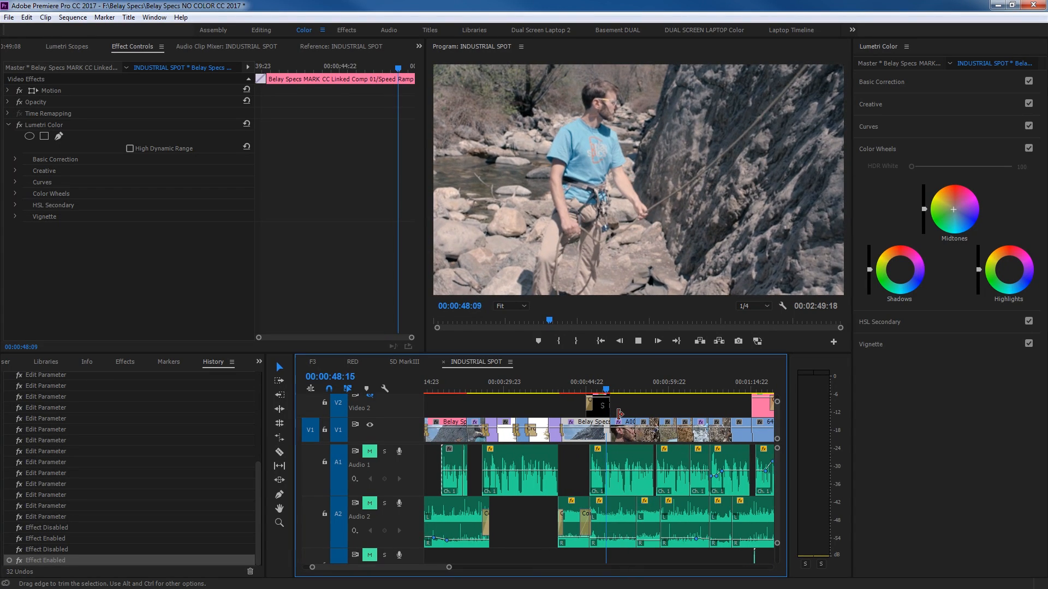
key("space")
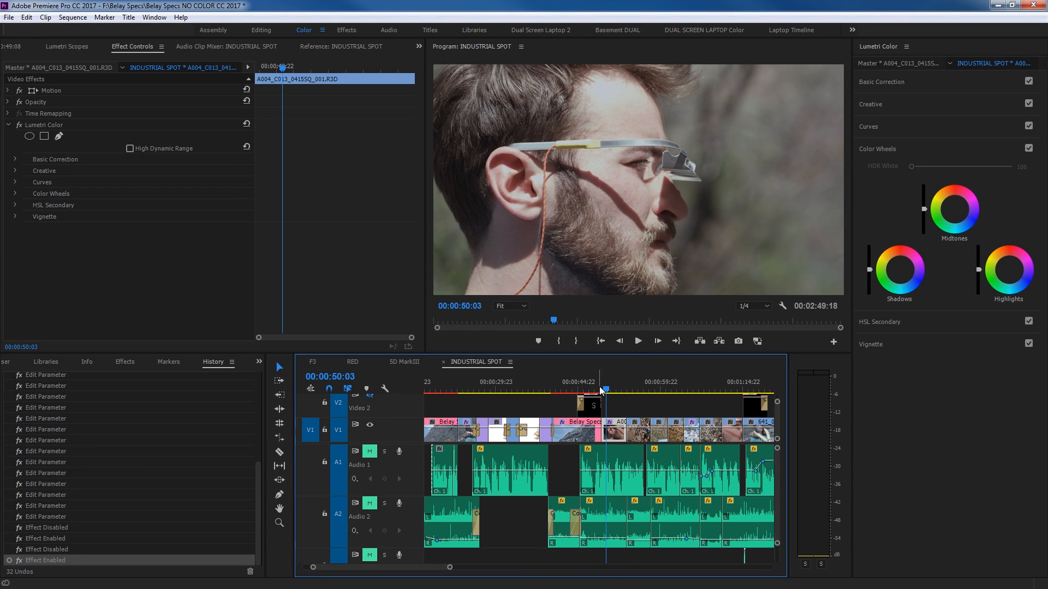
left_click_drag(605, 389, 596, 389)
key("space")
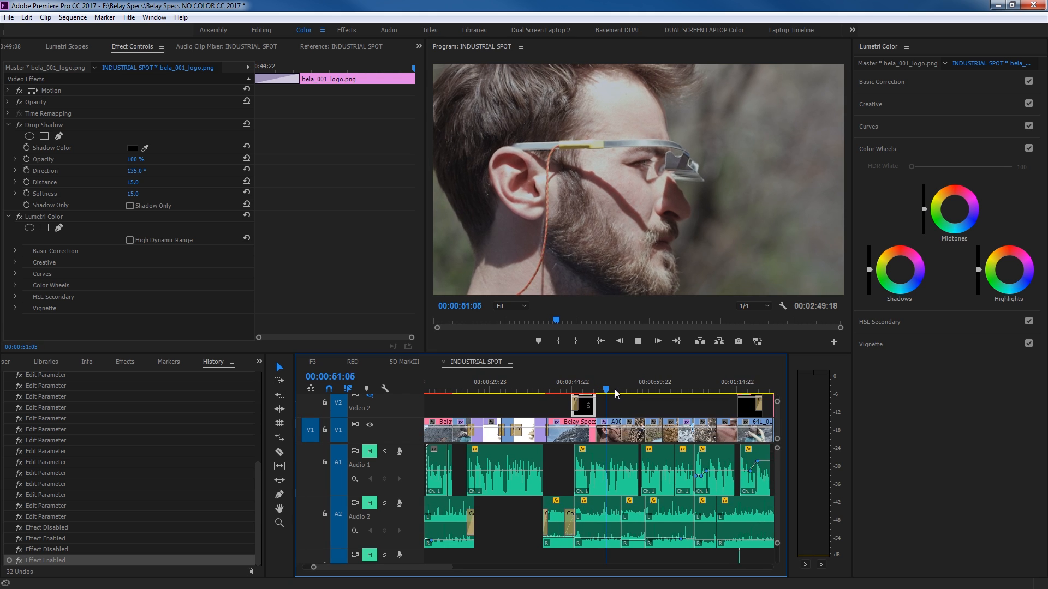
left_click(895, 83)
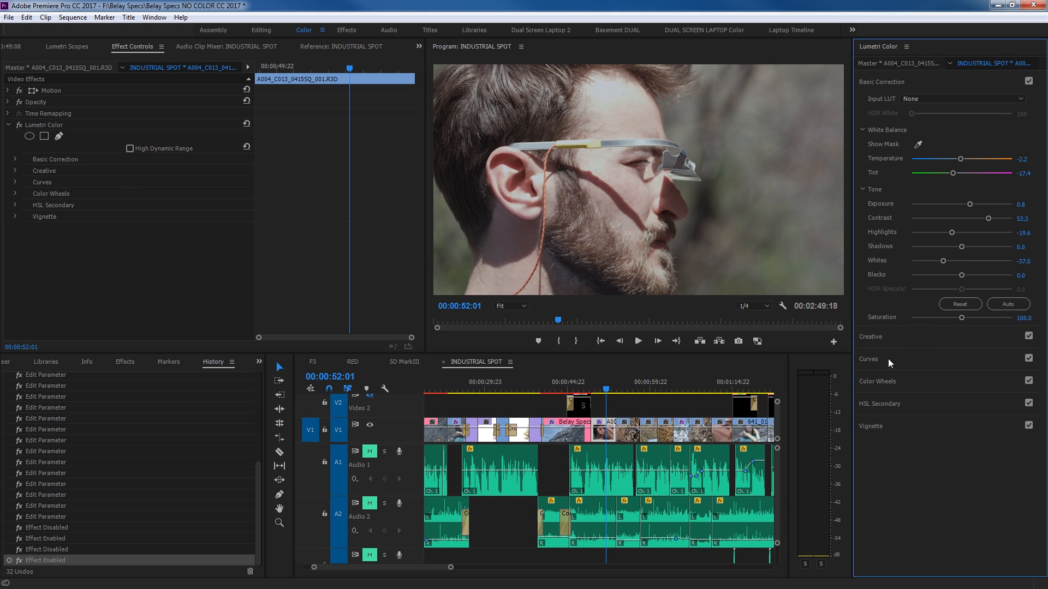
left_click(928, 381)
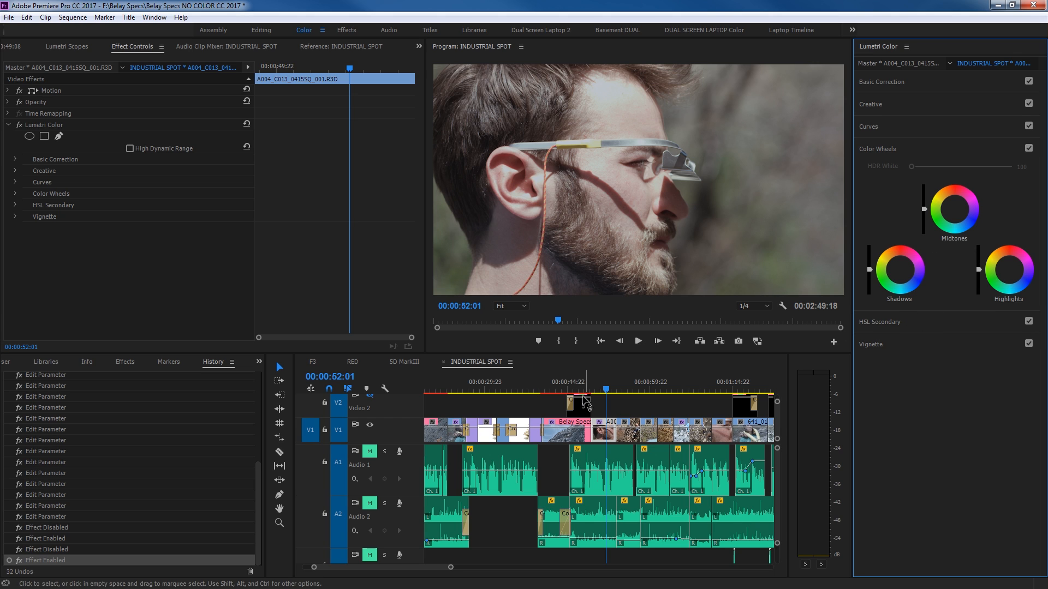
- Move to the rocky mountainside shot at 00:00:12:21 and display the RGB parade alongside the luma waveform
left_click_drag(587, 392, 475, 402)
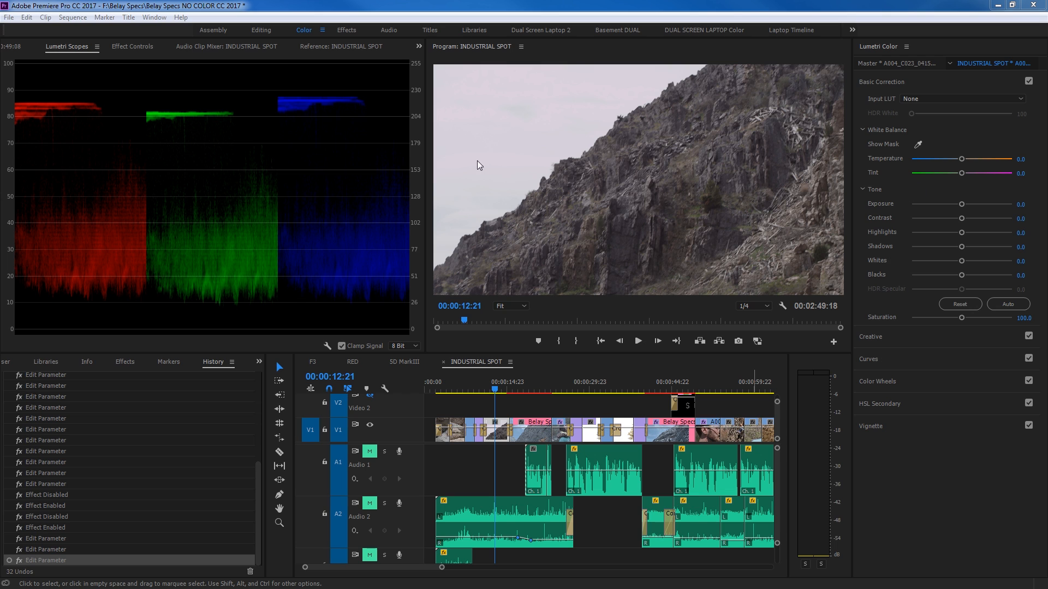
right_click(143, 169)
left_click(186, 237)
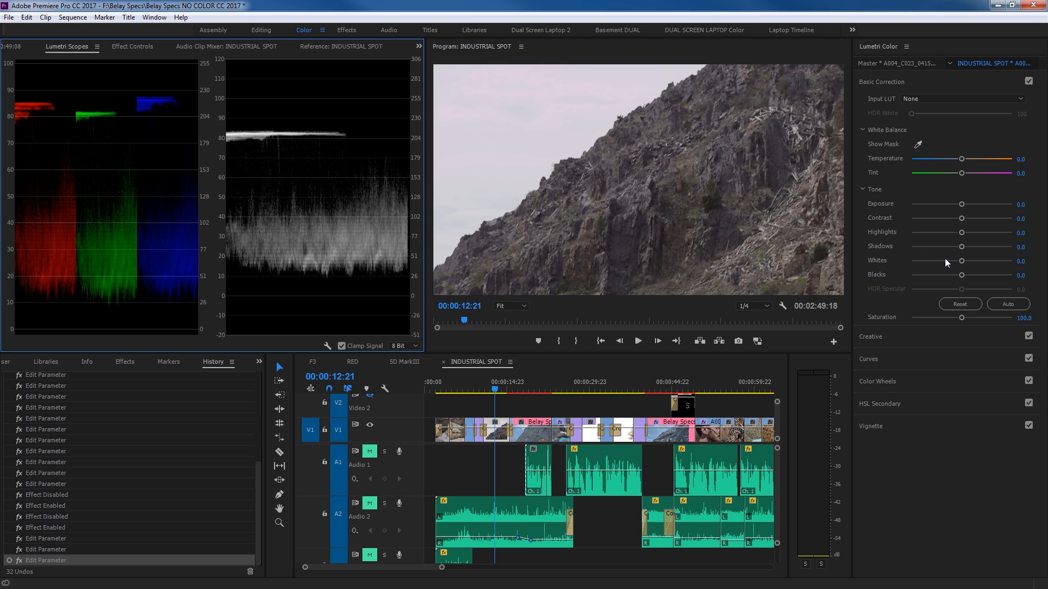
- Set the mountainside clip's exposure to 0.6, contrast to 56.5, blacks to -37.0, whites to -23.9 and temperature to -7.6
left_click_drag(962, 204, 990, 219)
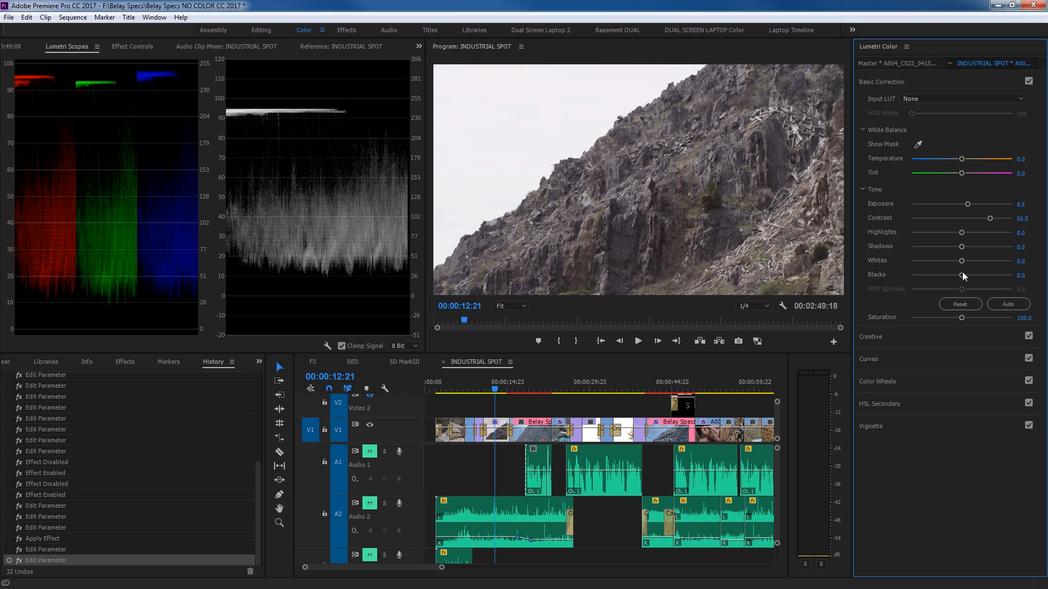
mouse_move(962, 274)
left_mouse_down()
mouse_move(938, 277)
mouse_move(970, 260)
mouse_move(949, 265)
left_mouse_up()
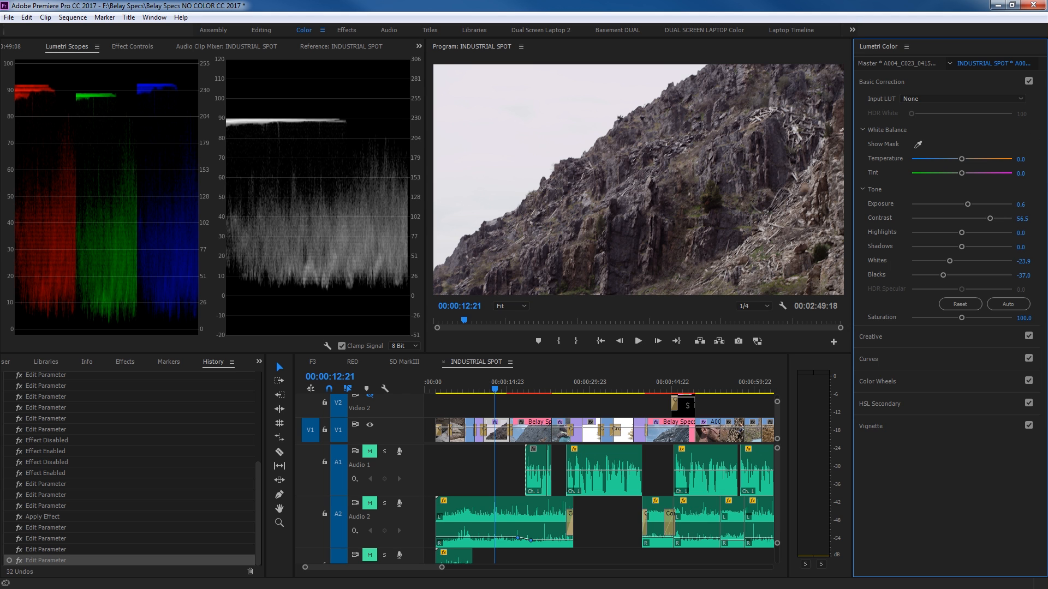
left_click_drag(969, 161, 958, 169)
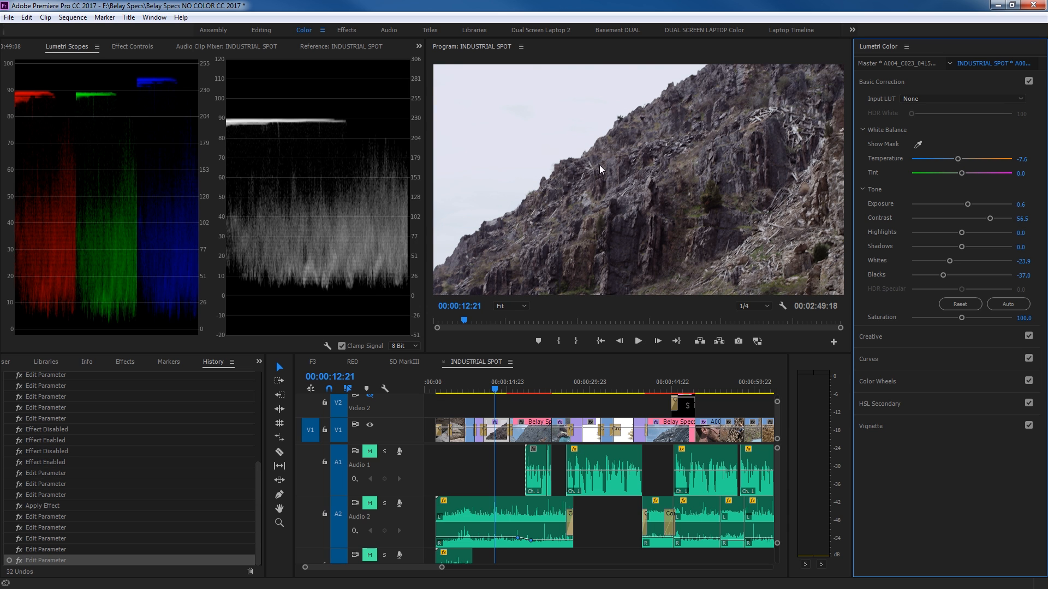
- Set the mountainside clip's exposure to 0.8, then key its sky color in HSL Secondary and show the mask in Color/Gray
left_click_drag(967, 204, 971, 205)
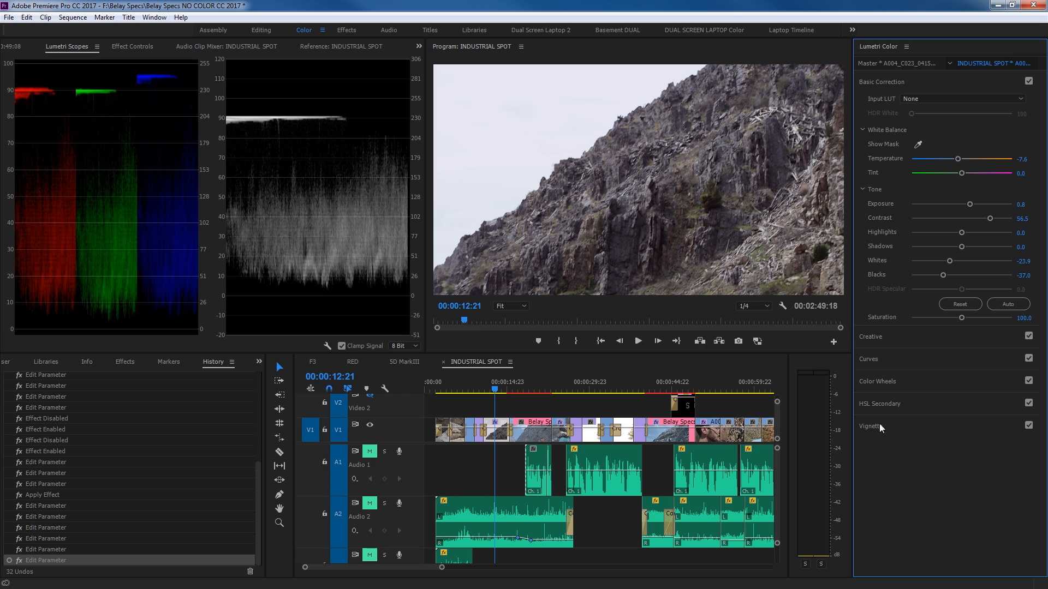
left_click(904, 407)
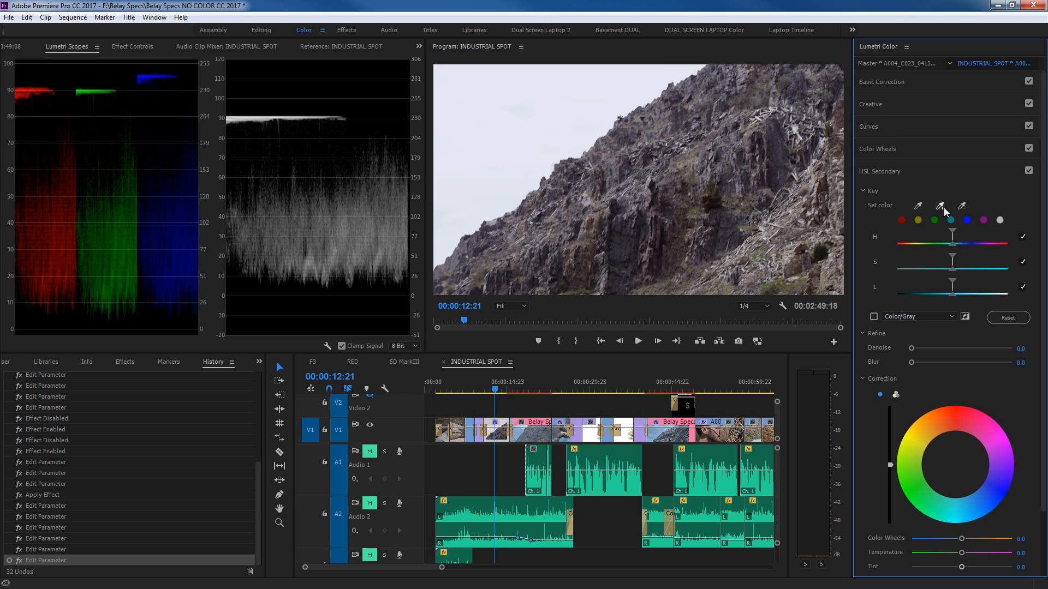
left_click(935, 220)
left_click(941, 206)
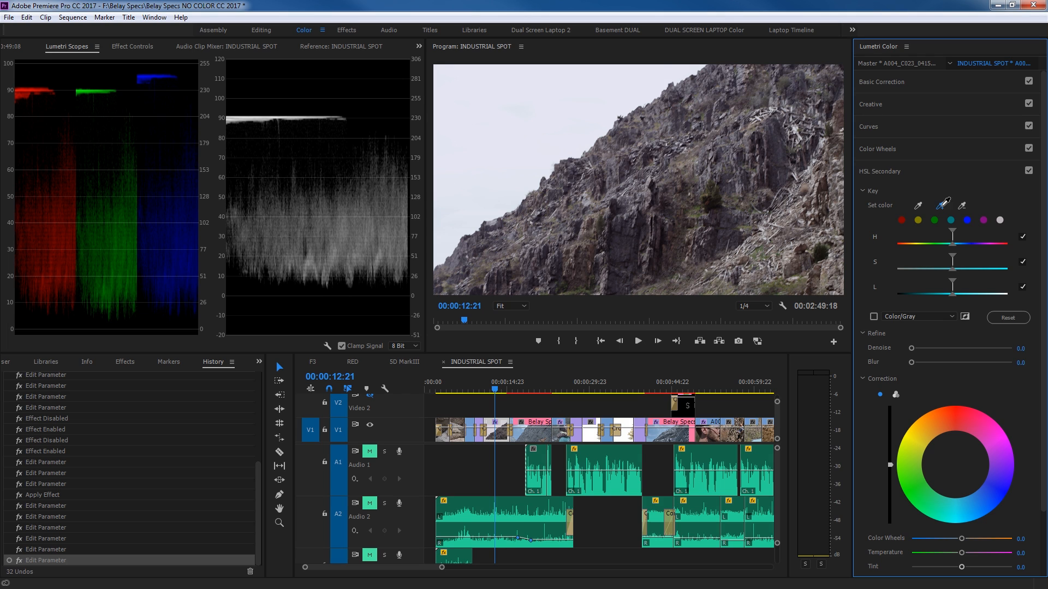
left_click(525, 112)
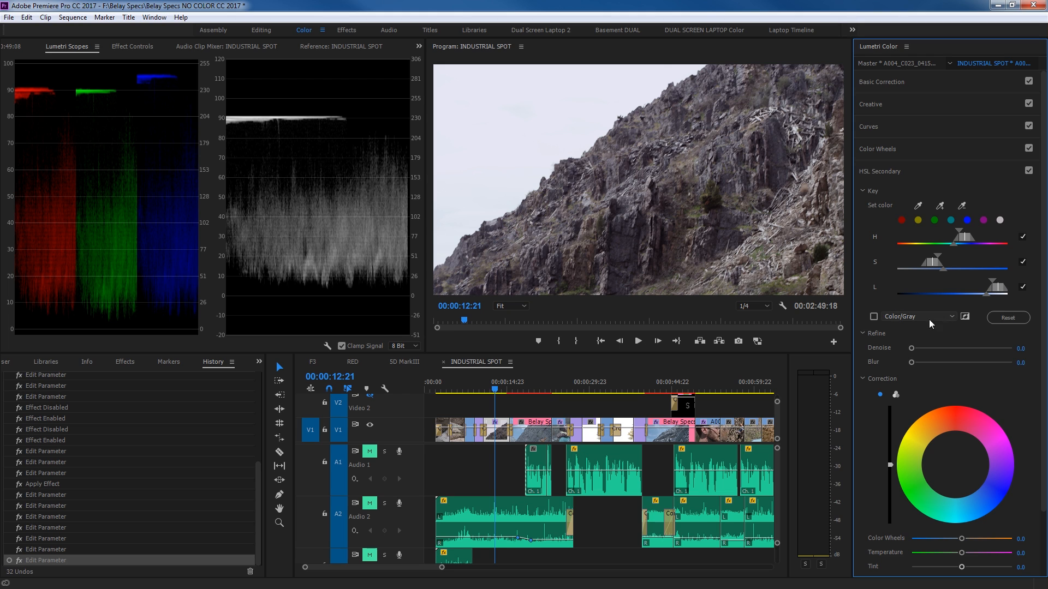
left_click(873, 317)
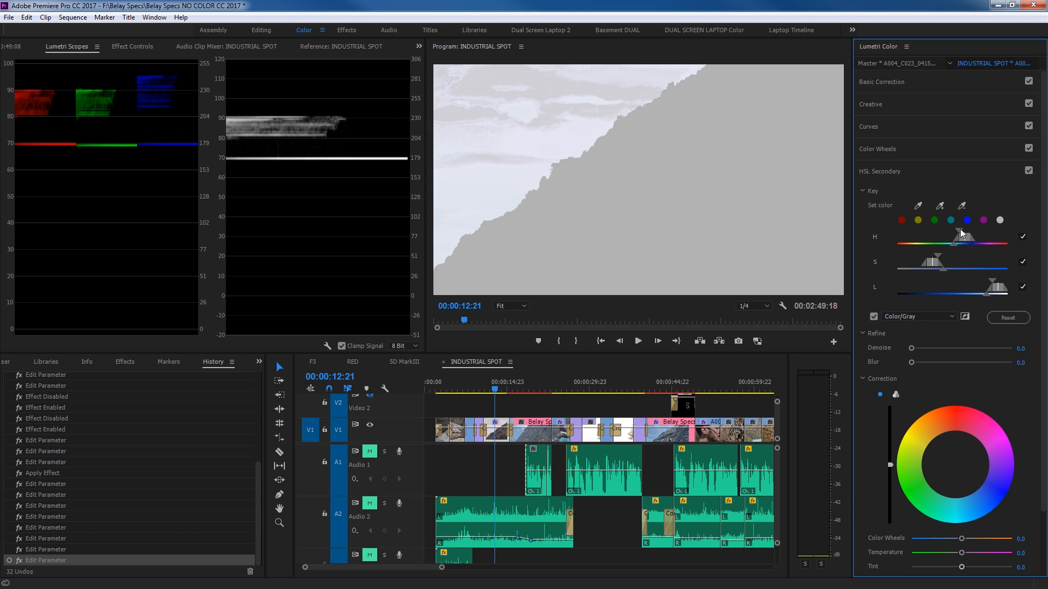
- Refine the sky key by widening the hue range, narrowing the saturation range and extending the luminance range toward darker tones
left_click_drag(961, 229, 942, 244)
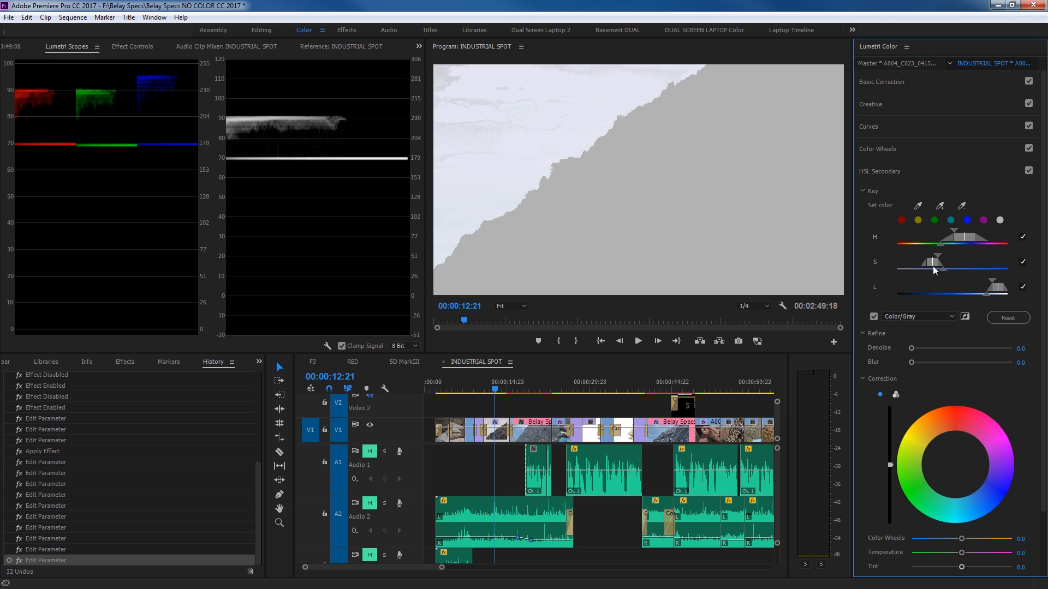
left_click_drag(938, 254, 939, 270)
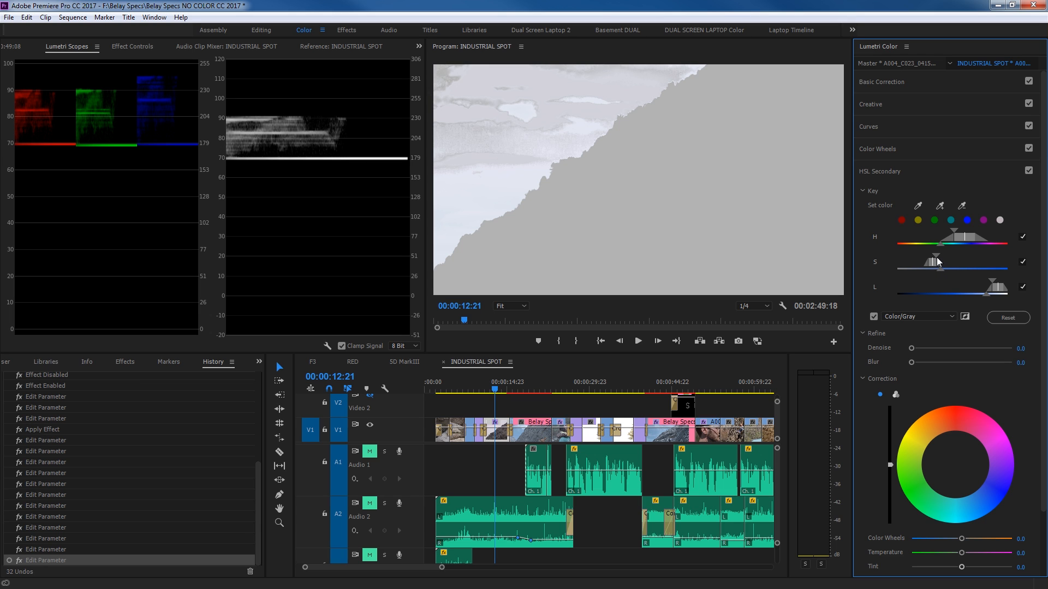
left_click_drag(936, 255, 936, 255)
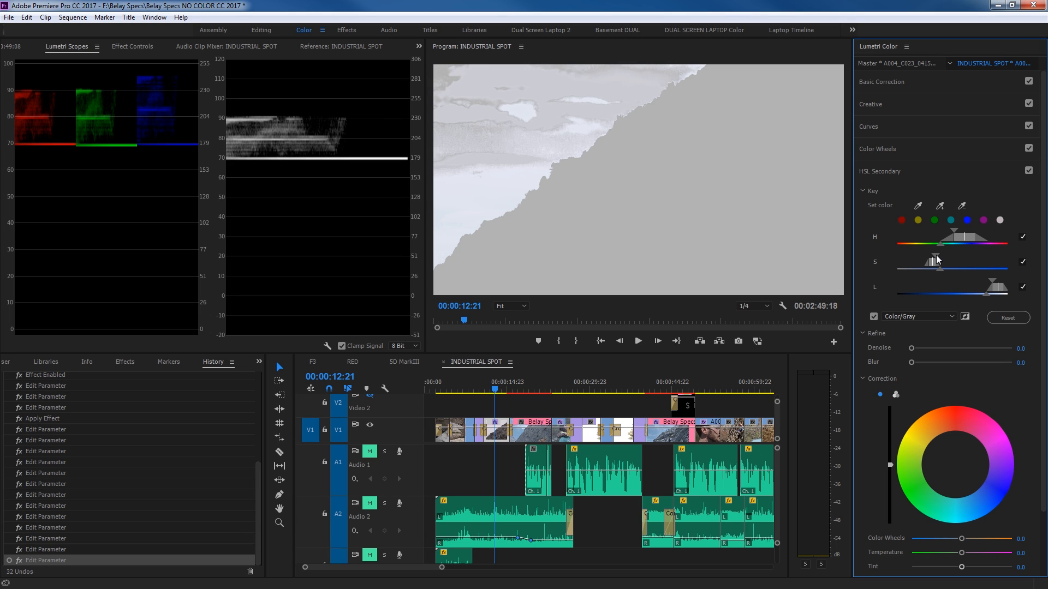
left_click(986, 281)
left_click_drag(980, 295, 934, 256)
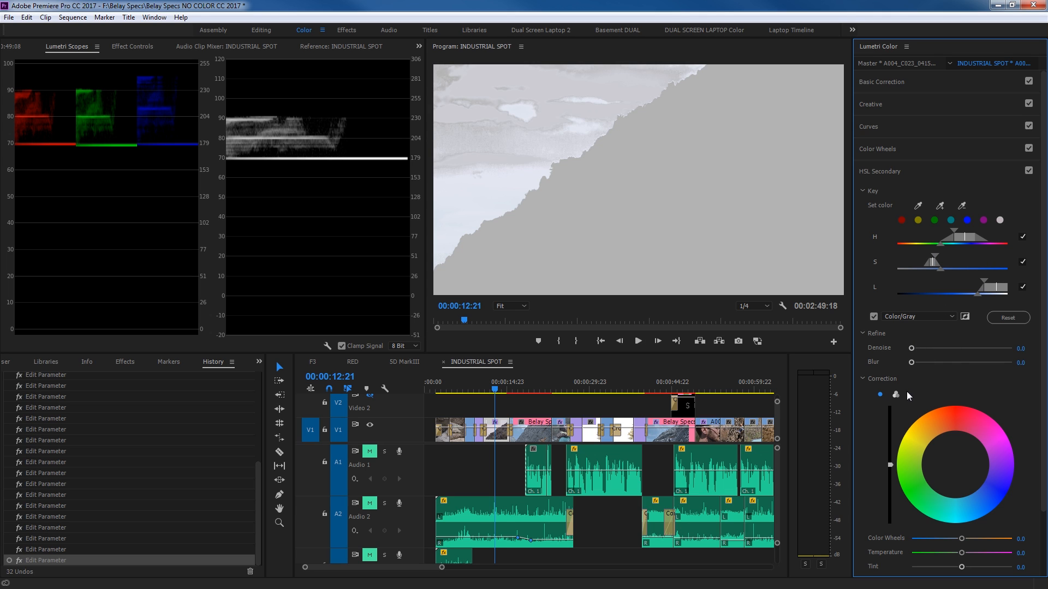
- View the sky mask in Color/Black, set Denoise to 82.6 and Blur to 5.7, and turn the mask display off
left_click(897, 316)
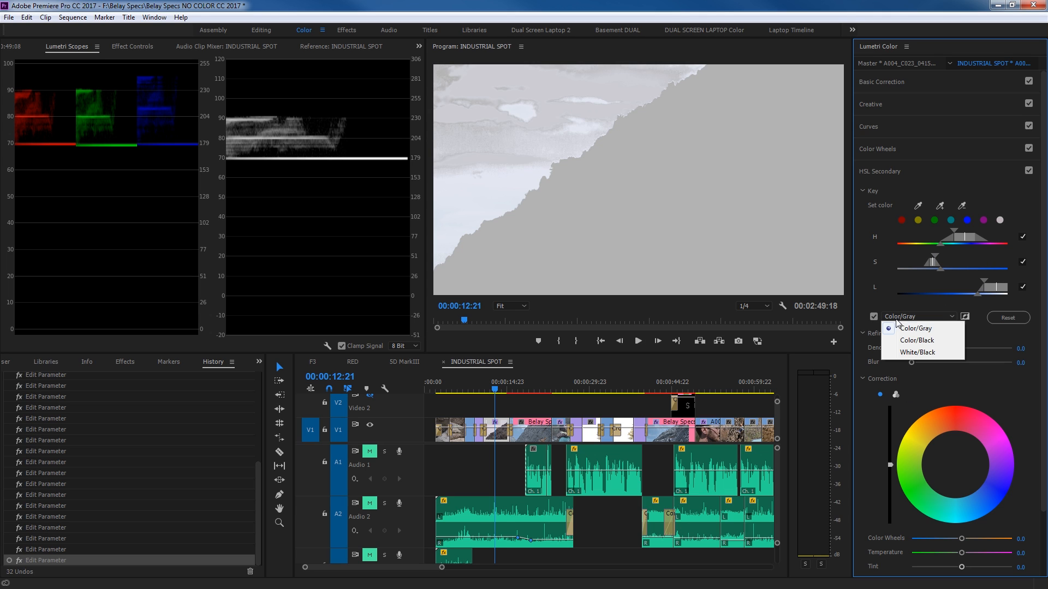
left_click(916, 341)
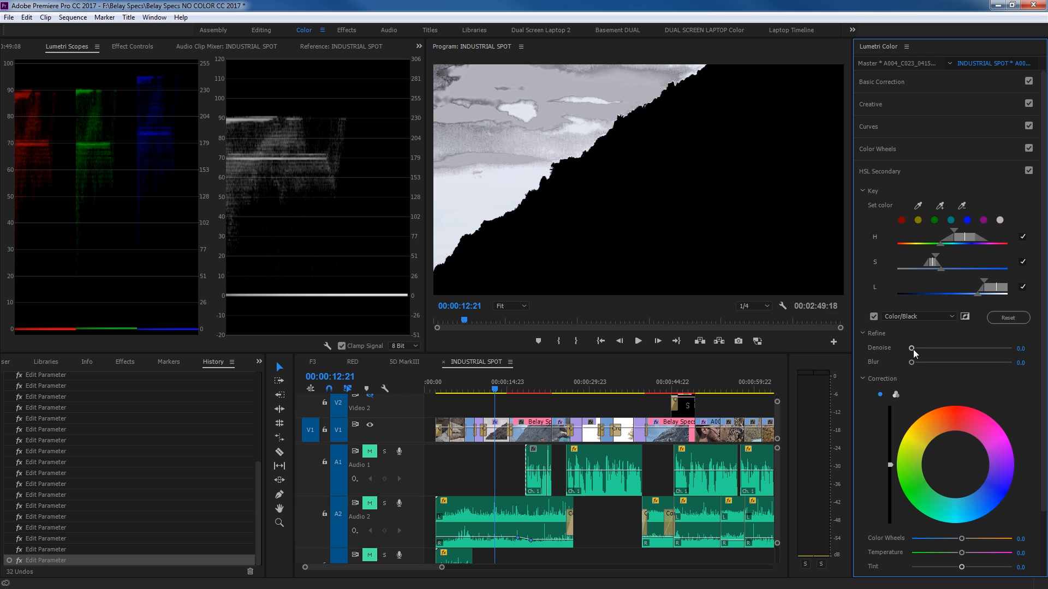
left_click_drag(913, 348, 994, 347)
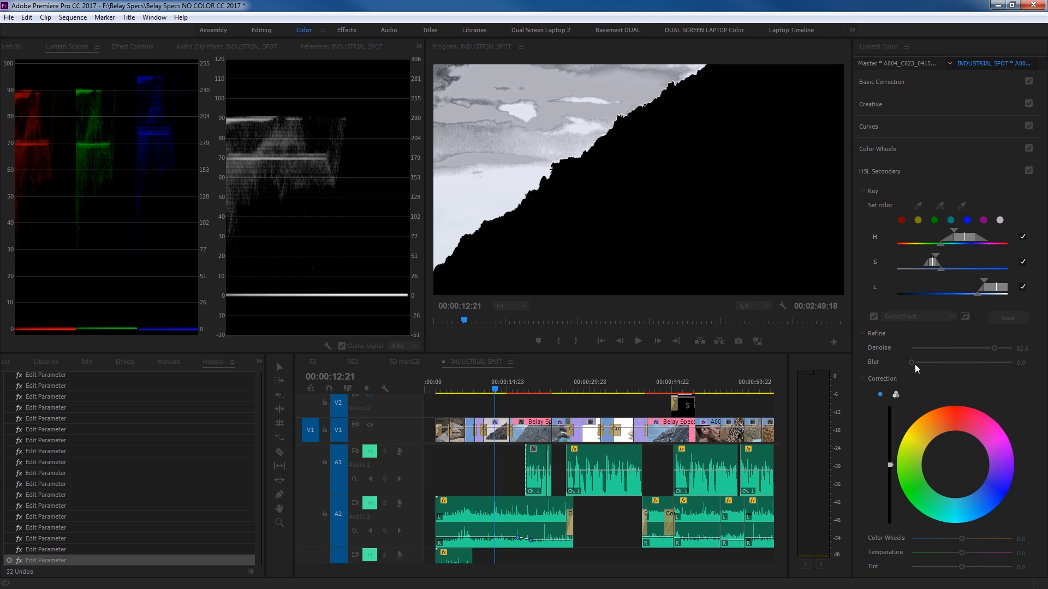
left_click_drag(912, 362, 924, 361)
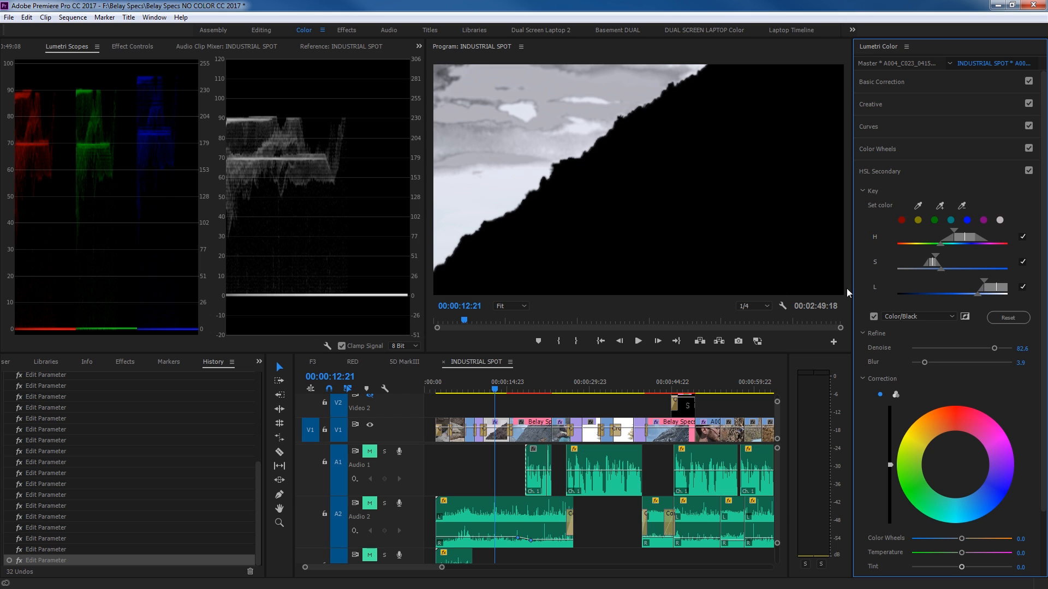
left_click_drag(928, 361, 933, 362)
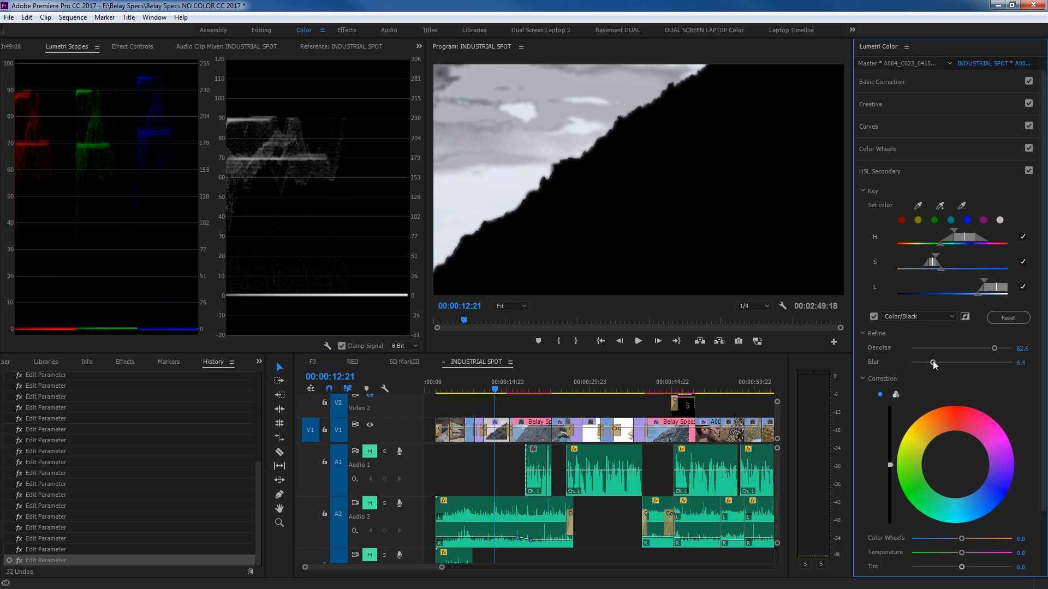
left_click(873, 316)
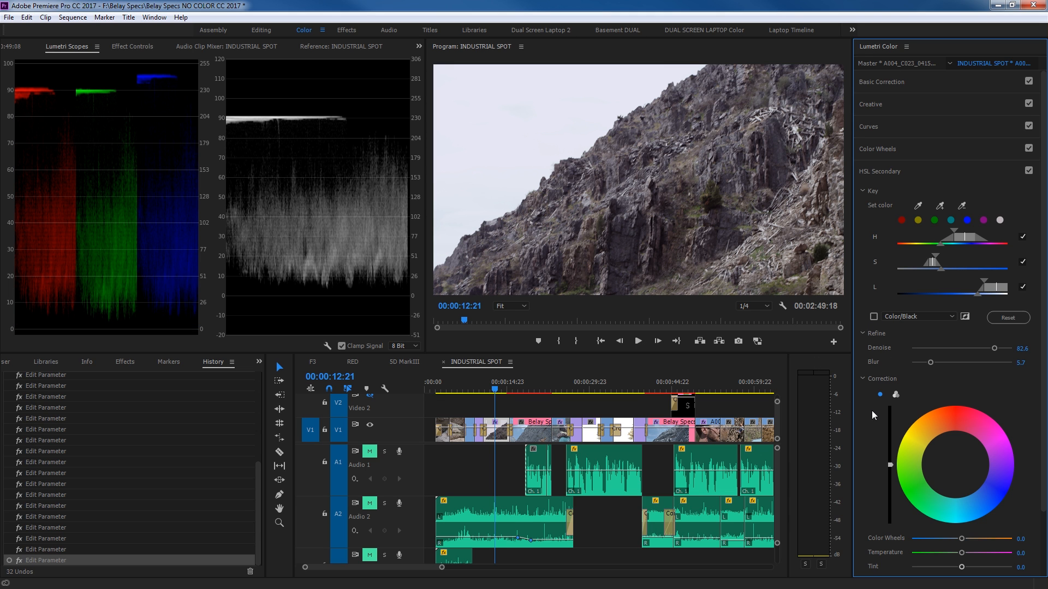
- Tint the keyed sky toward blue-violet and darken it, setting the Color Wheels slider to -63.0 and the Tint slider to -69.6
scroll(1024, 402, "down", 3)
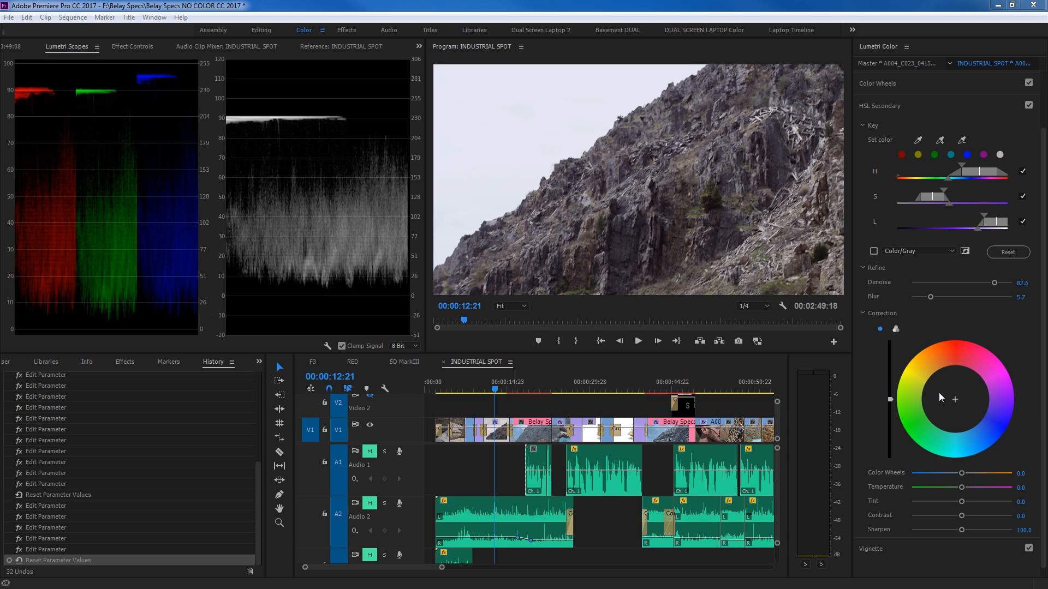
left_click(896, 331)
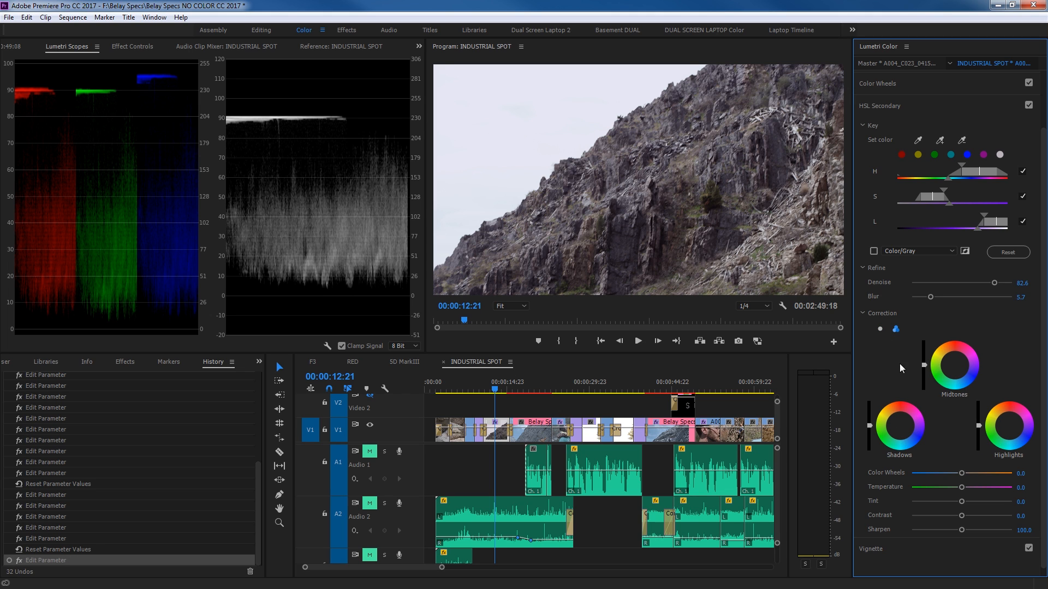
left_click(881, 330)
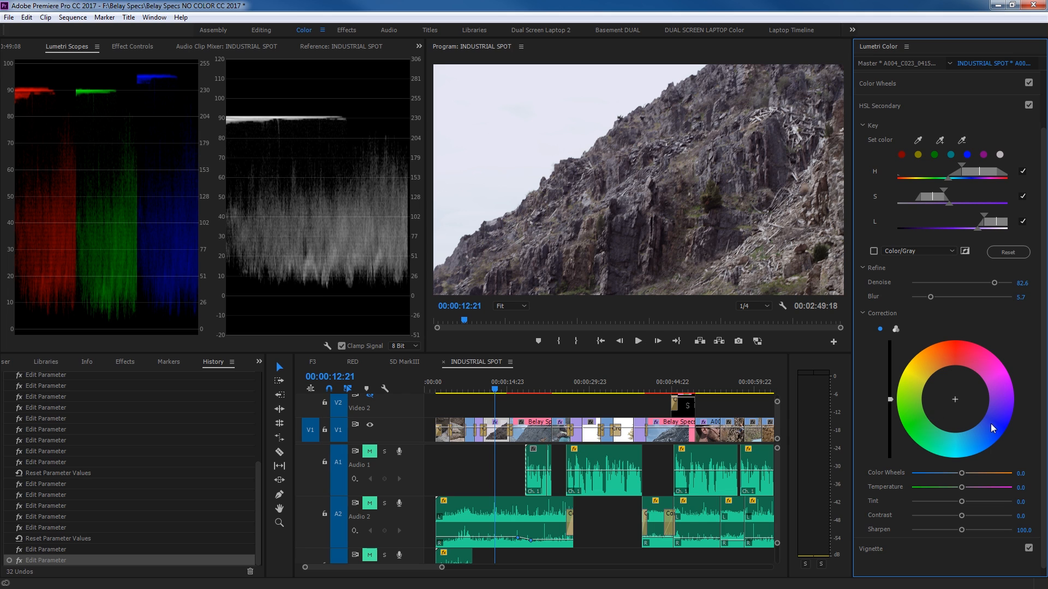
left_click_drag(954, 403, 984, 414)
left_click_drag(894, 400, 894, 429)
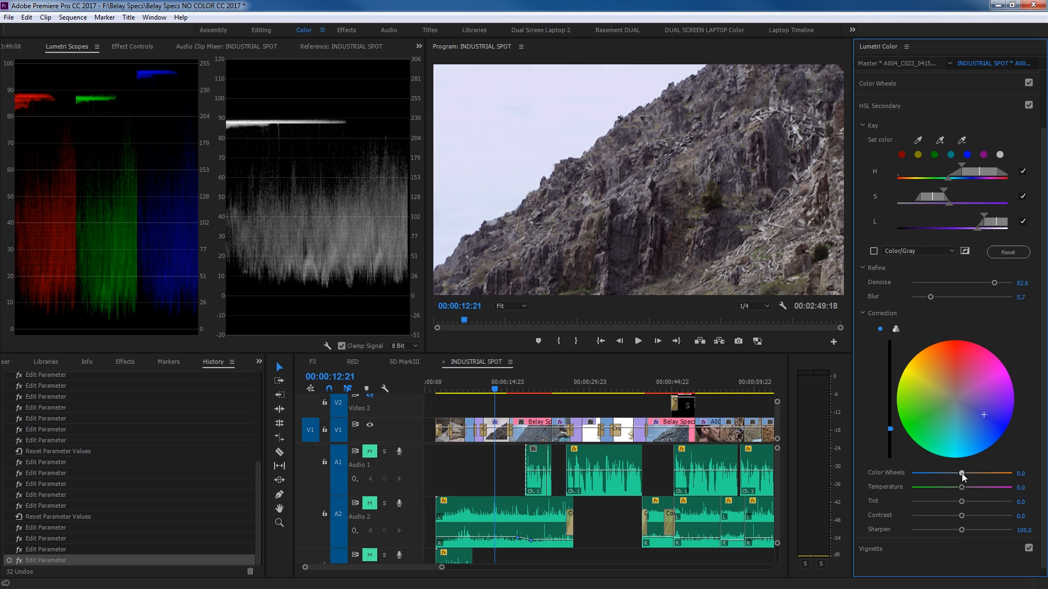
left_click_drag(963, 477, 930, 479)
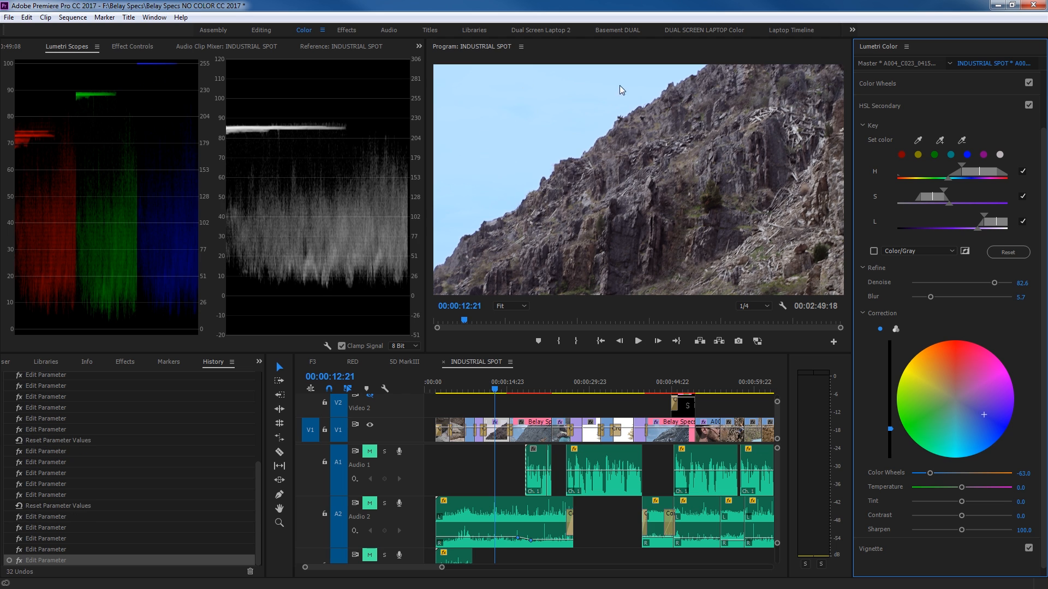
left_click_drag(961, 502, 927, 509)
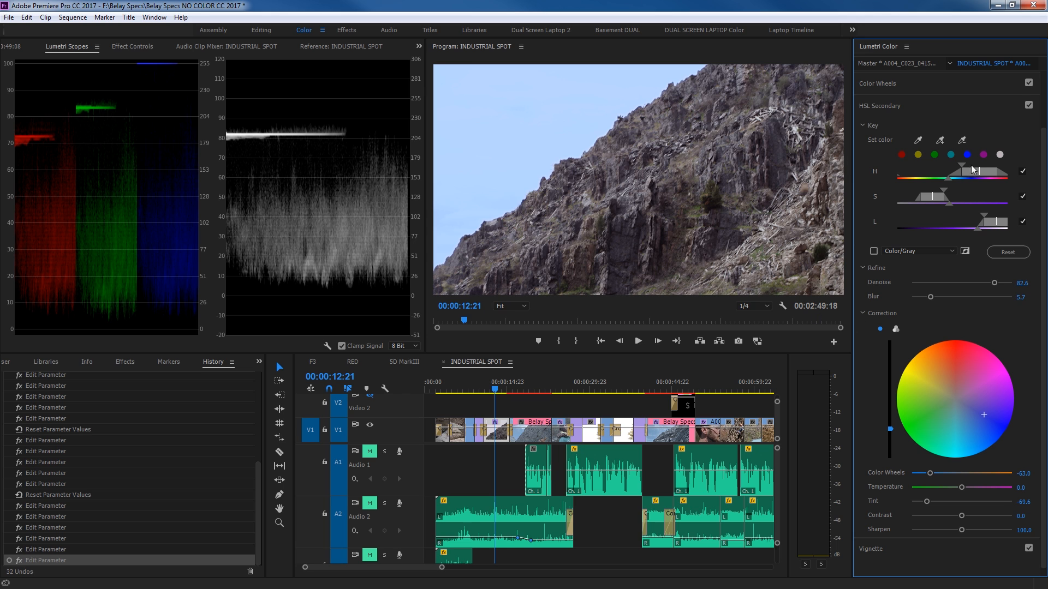
- Compare the mountainside clip before and after grading by switching its Lumetri Color effect off and on twice
left_click(133, 46)
left_click(20, 125)
left_click(20, 125)
left_click(20, 125)
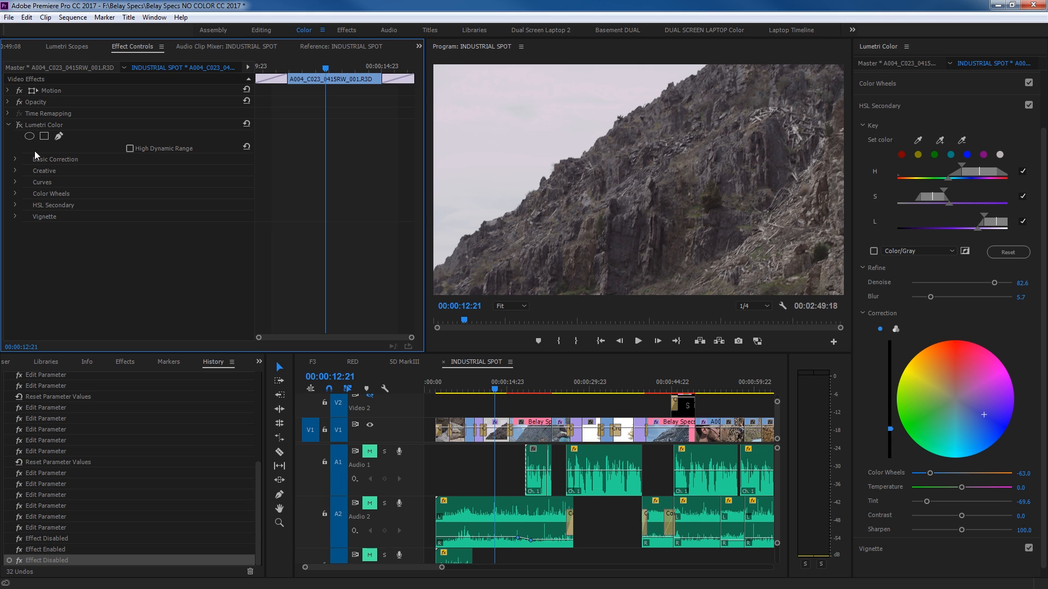
left_click(20, 125)
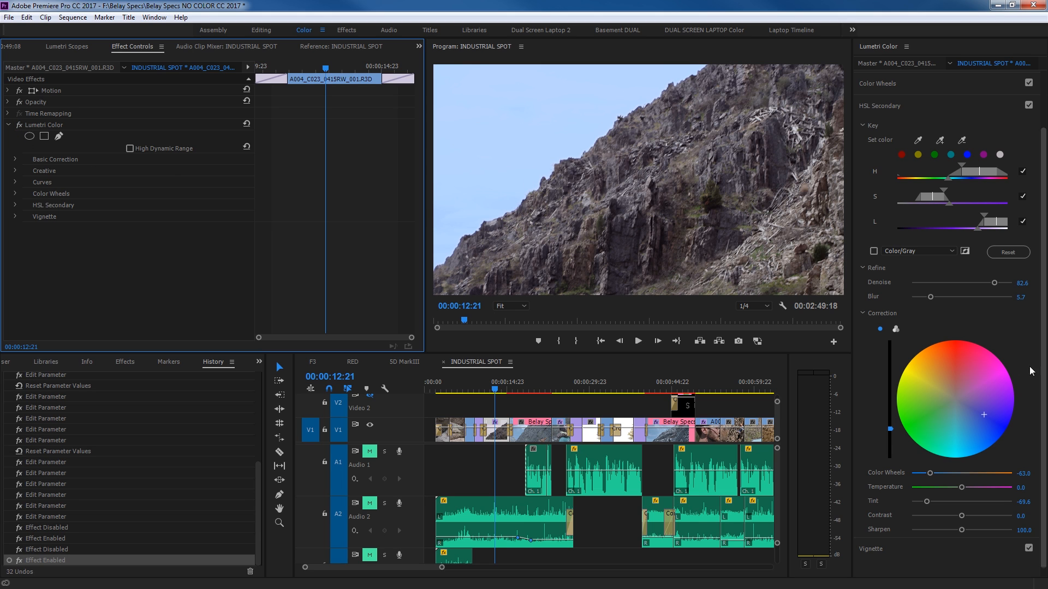
left_click(1022, 350)
scroll(1021, 349, "down", 1)
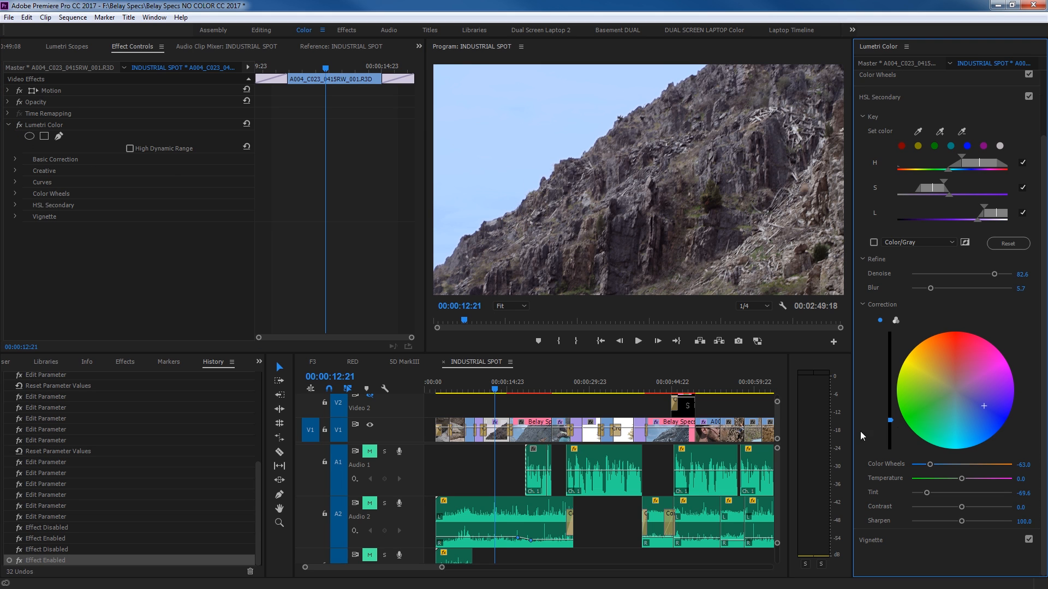
- Move to the product shot at 00:02:41:20 with the V2 logo showing, and open Basic Correction for clip 641_0166_01.MP4
left_click(503, 382)
key("backslash")
left_click(710, 382)
left_click_drag(716, 383, 737, 384)
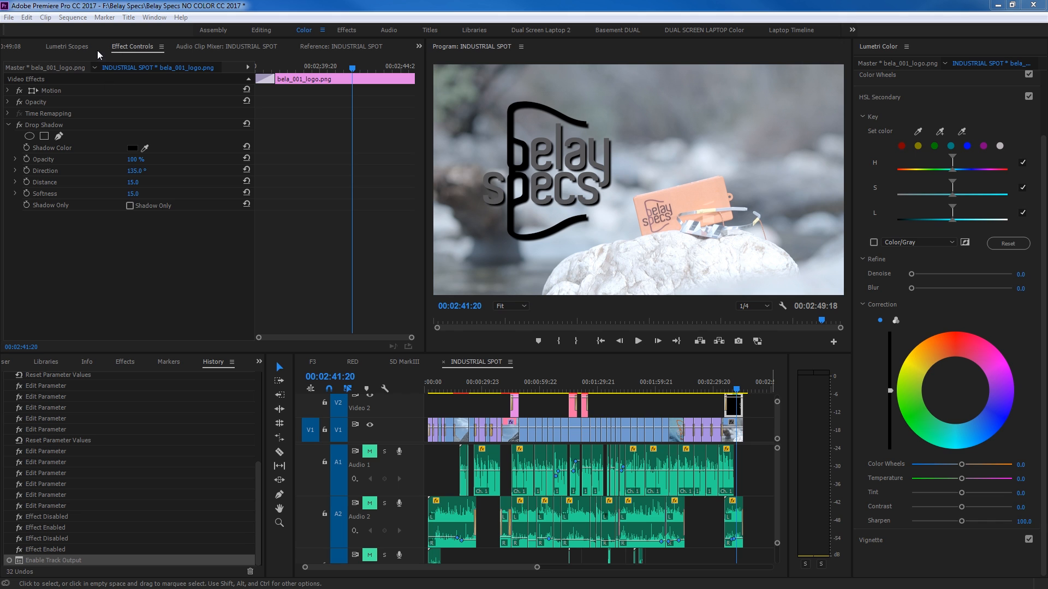
left_click(68, 47)
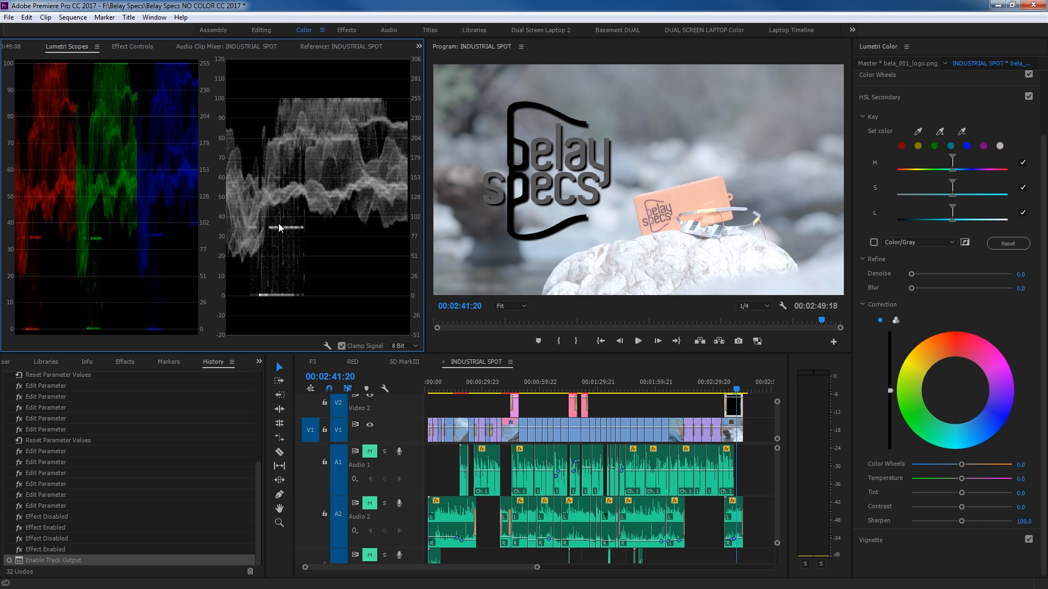
left_click(906, 81)
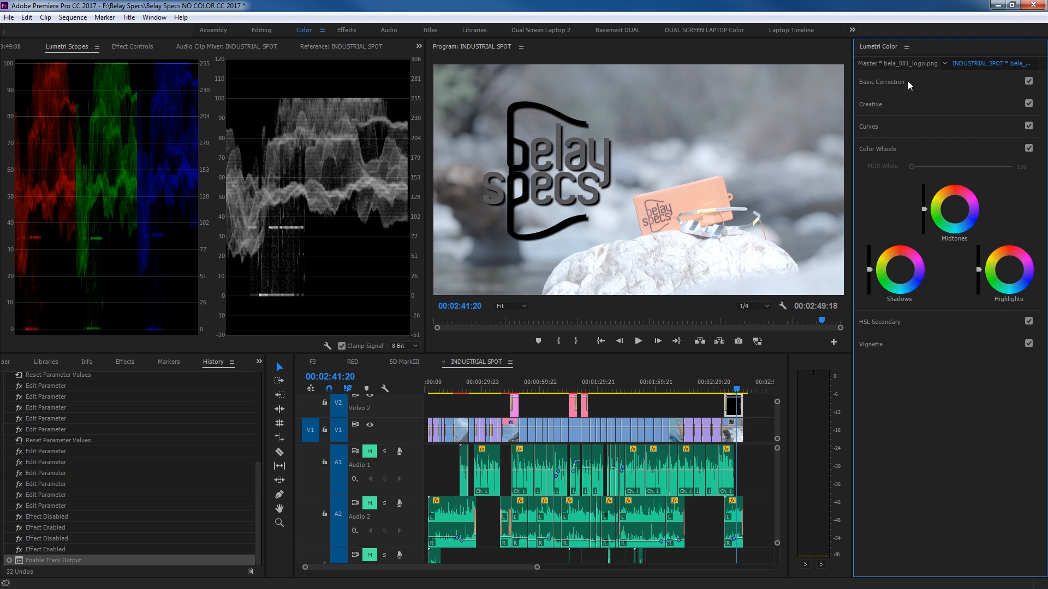
left_click(918, 88)
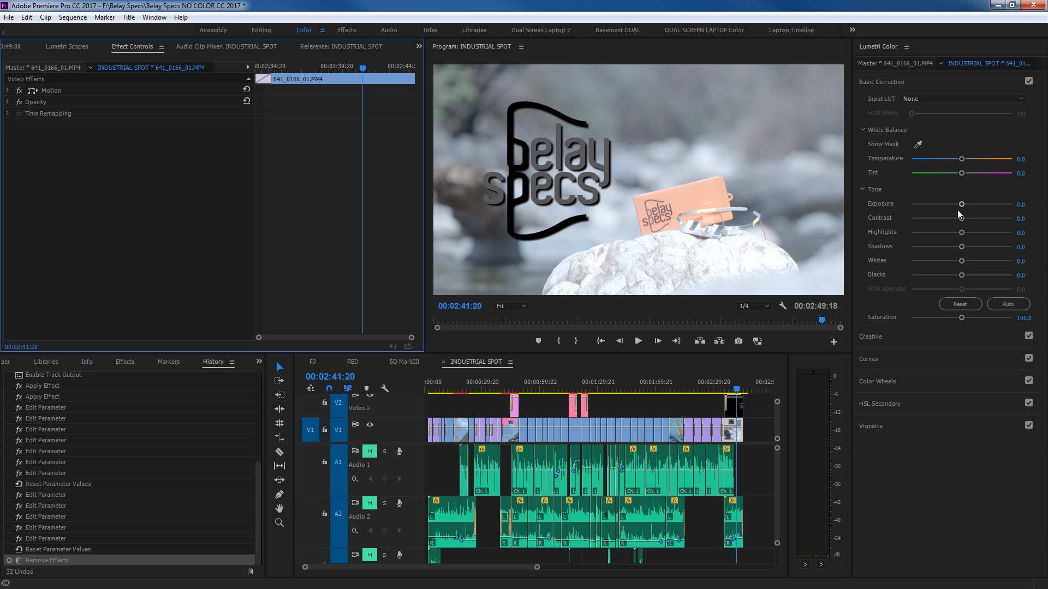
- Set the product clip's exposure to -0.3, highlights to -26.1, whites to -94.6 and blacks to 5.4 with the scopes displayed
left_click_drag(961, 205, 914, 262)
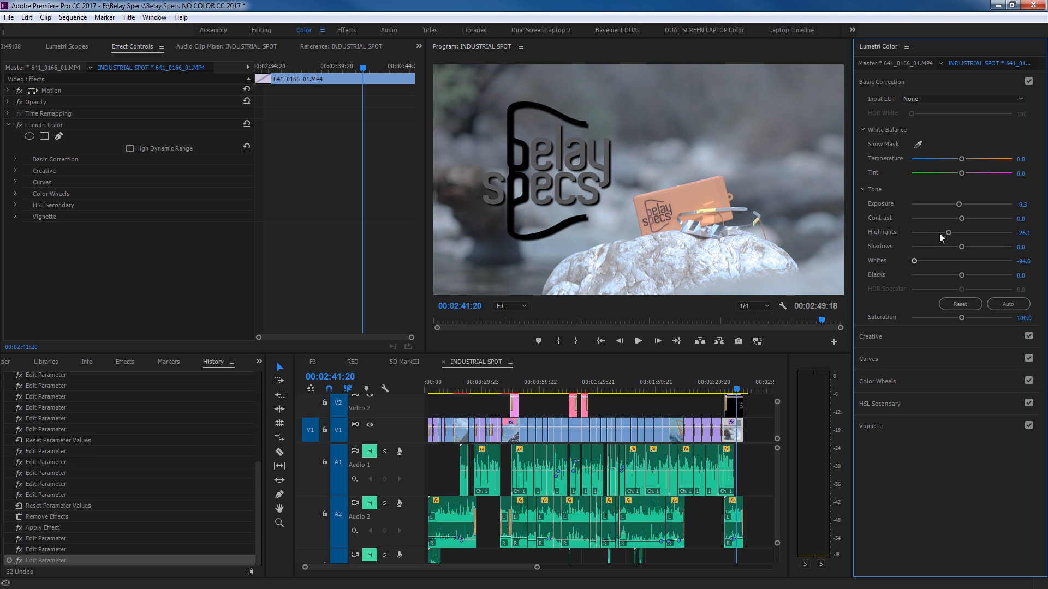
left_click(73, 48)
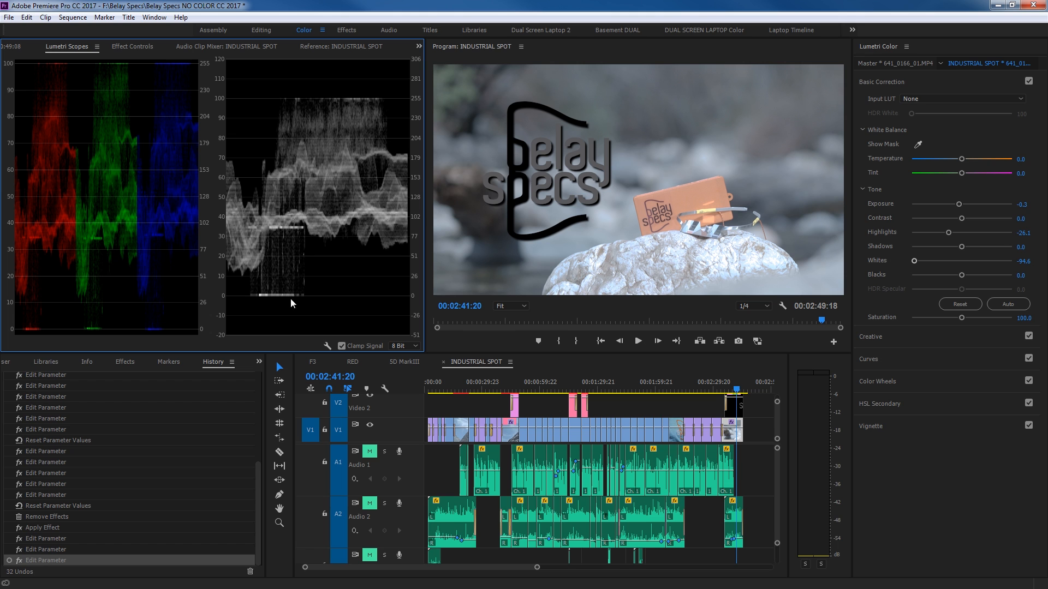
left_click_drag(962, 275, 967, 277)
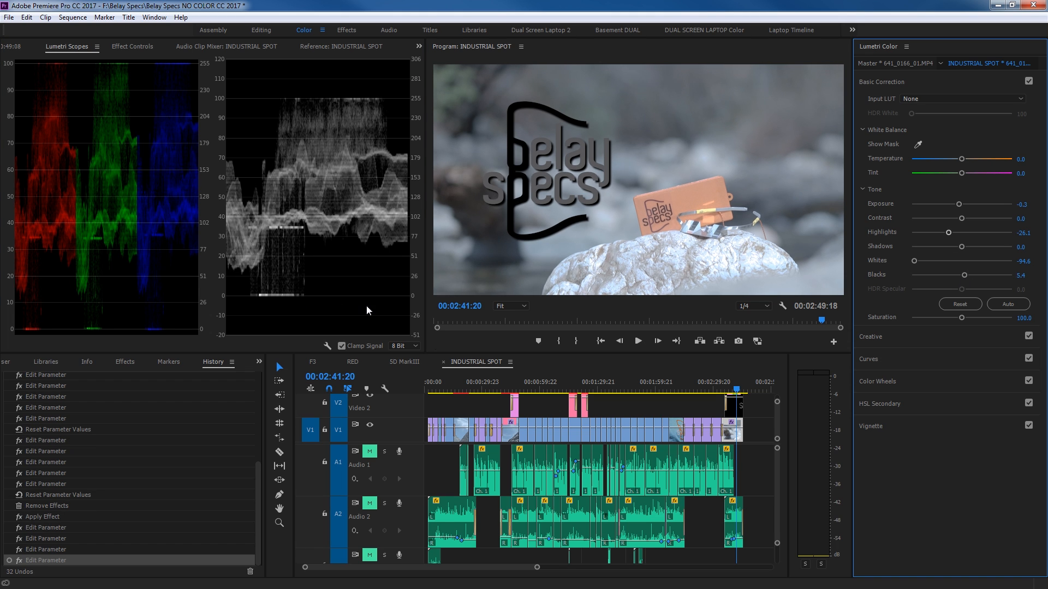
- Hide the V2 logo track and set the product clip's blacks to -39.1 and contrast to 17.4
left_click(370, 395)
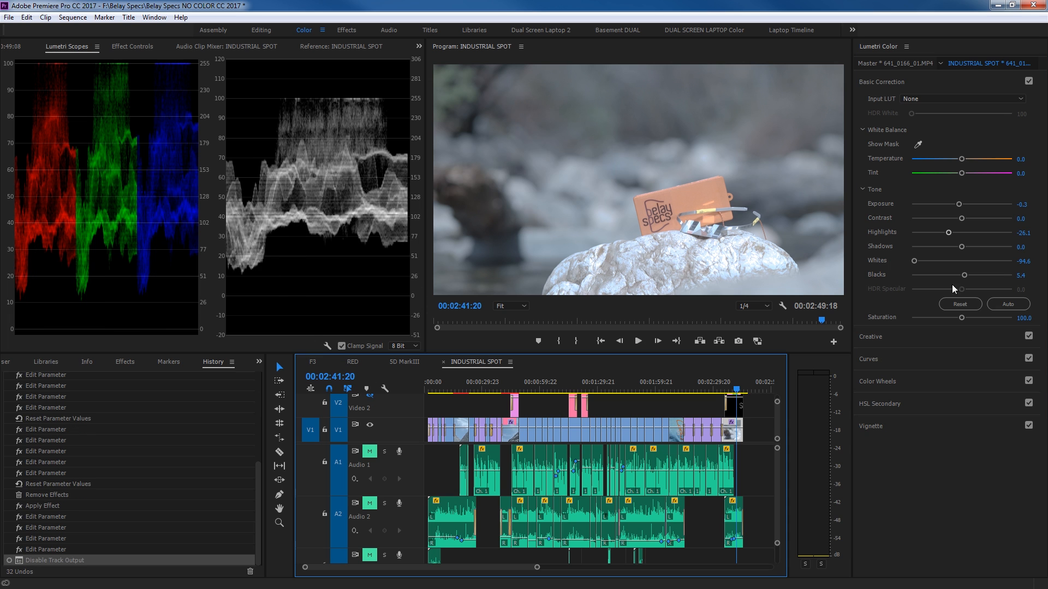
left_click_drag(964, 275, 942, 280)
left_click_drag(959, 219, 970, 219)
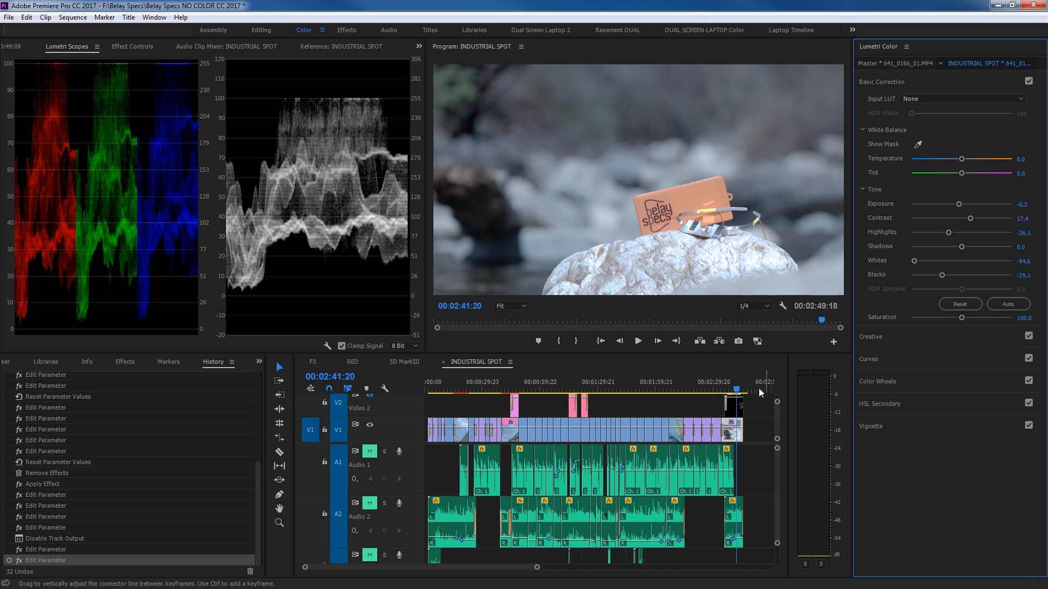
- Key the orange case with HSL Secondary, sampling its colour and widening the hue, saturation and luminance ranges against the Color/Gray mask
left_click(920, 401)
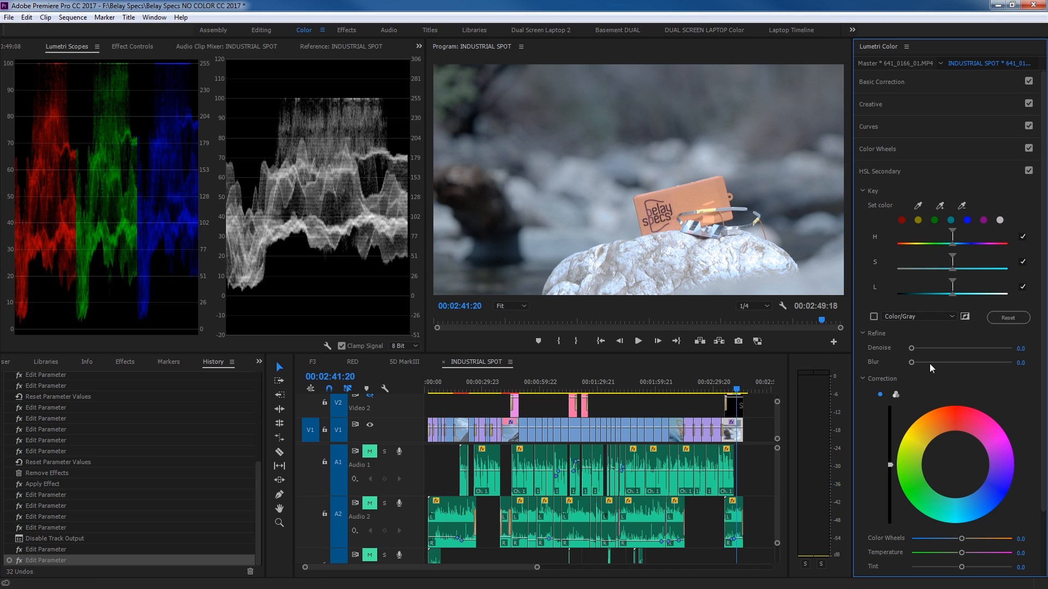
left_click(919, 206)
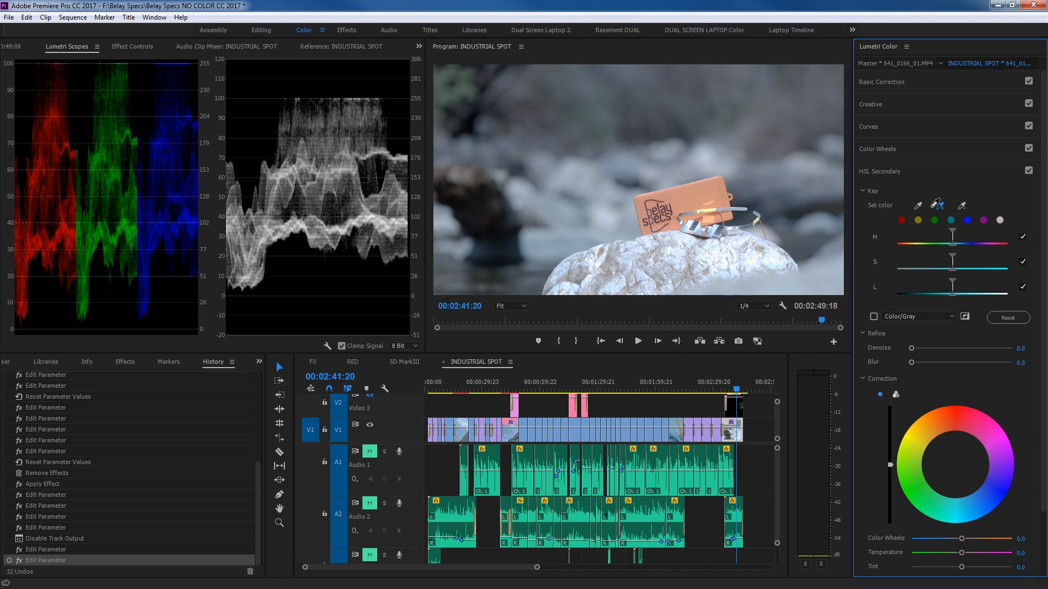
left_click(716, 196)
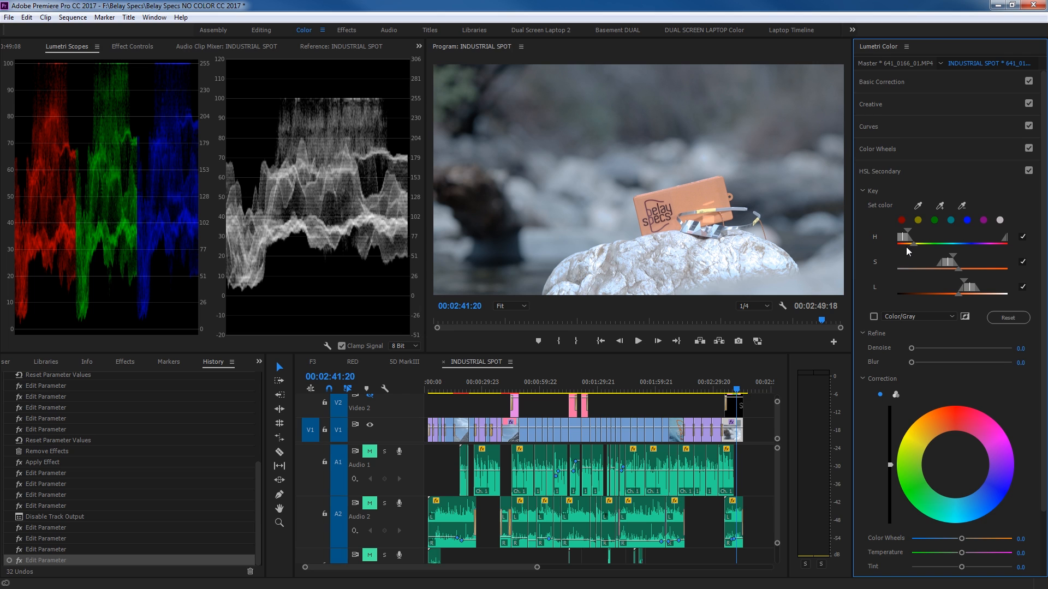
left_click(874, 316)
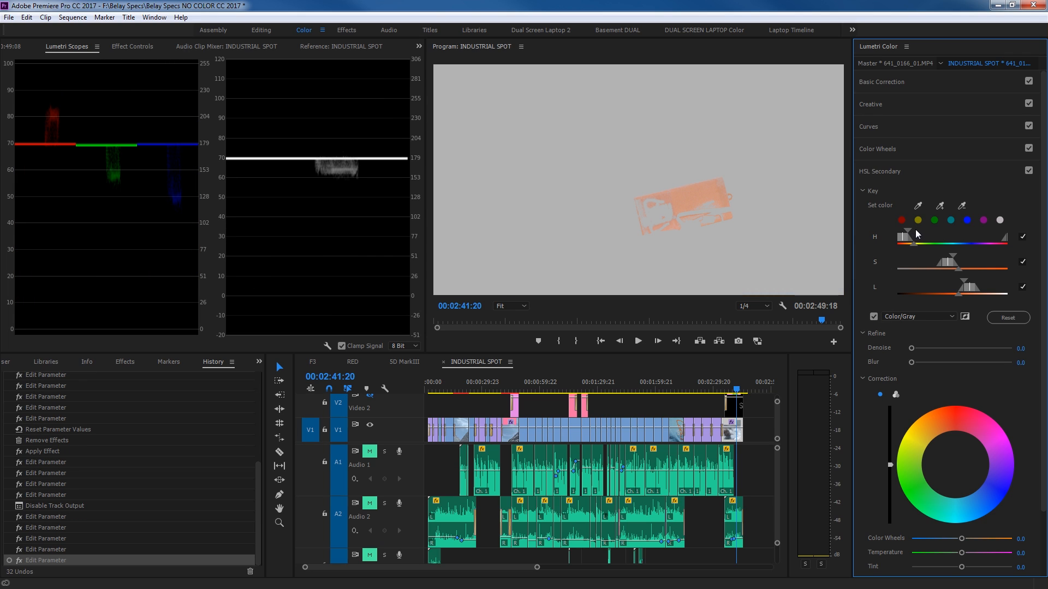
left_click_drag(915, 230, 947, 280)
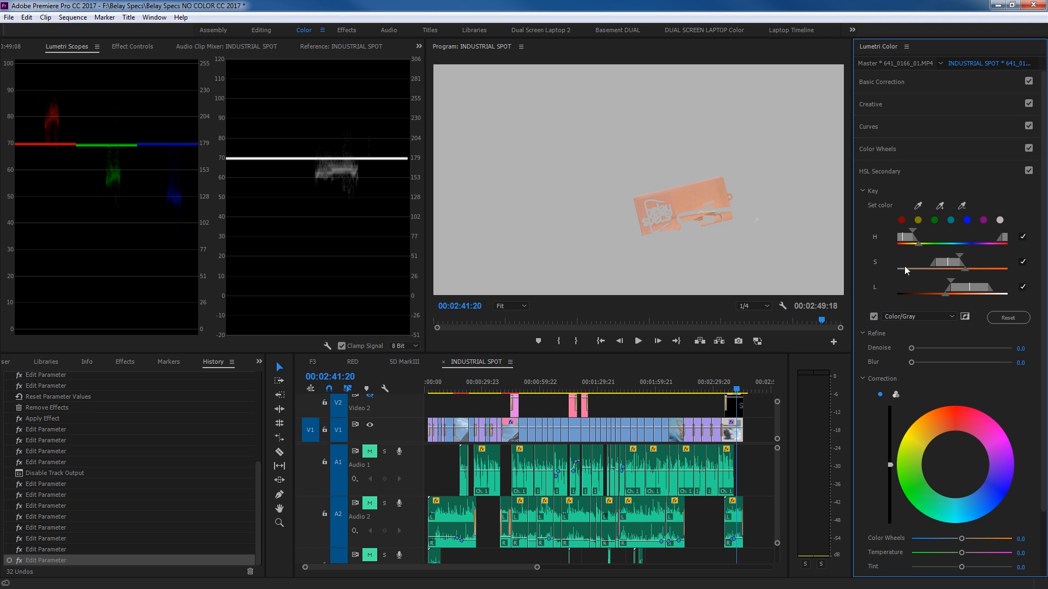
left_click(874, 316)
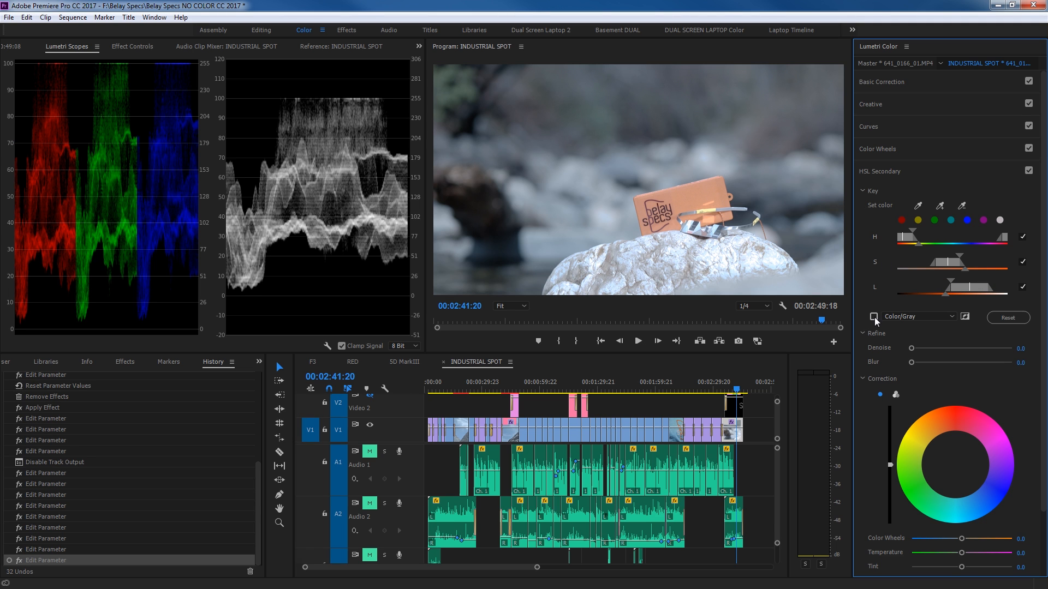
left_click(875, 317)
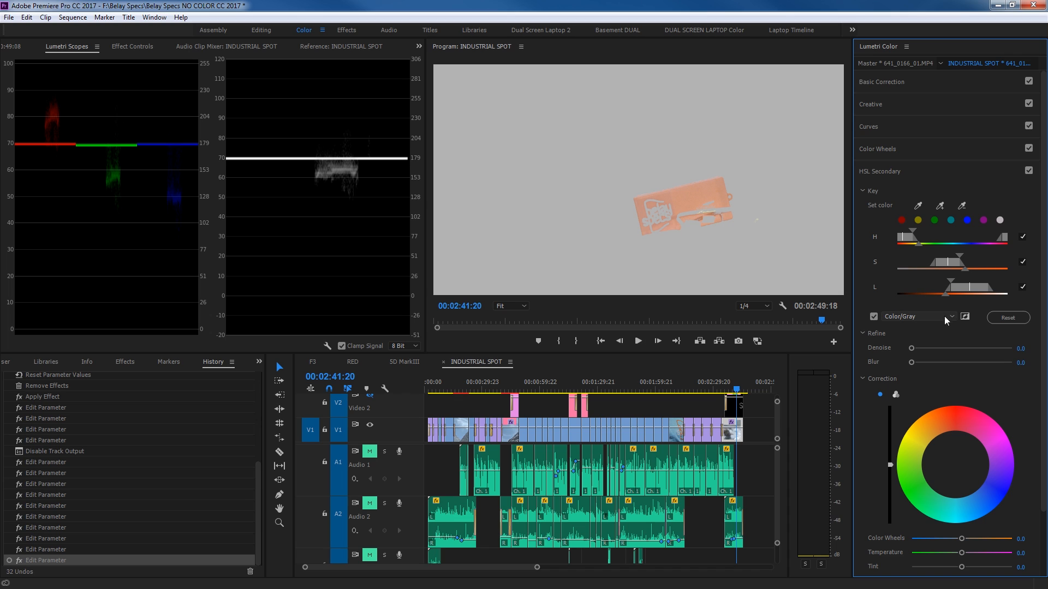
- Refine the case key with denoise 8.7 and blur 4.6, readjust its saturation and luminance ranges, and turn off the mask view
left_click_drag(915, 348, 938, 368)
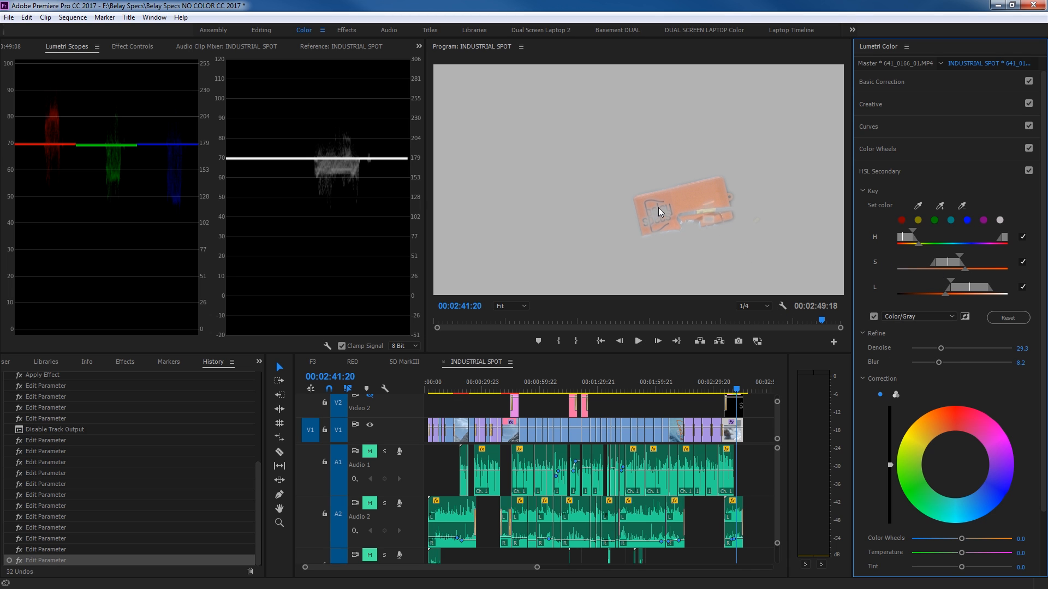
left_click_drag(963, 285, 958, 287)
mouse_move(934, 361)
left_mouse_down()
mouse_move(920, 348)
mouse_move(927, 362)
left_mouse_up()
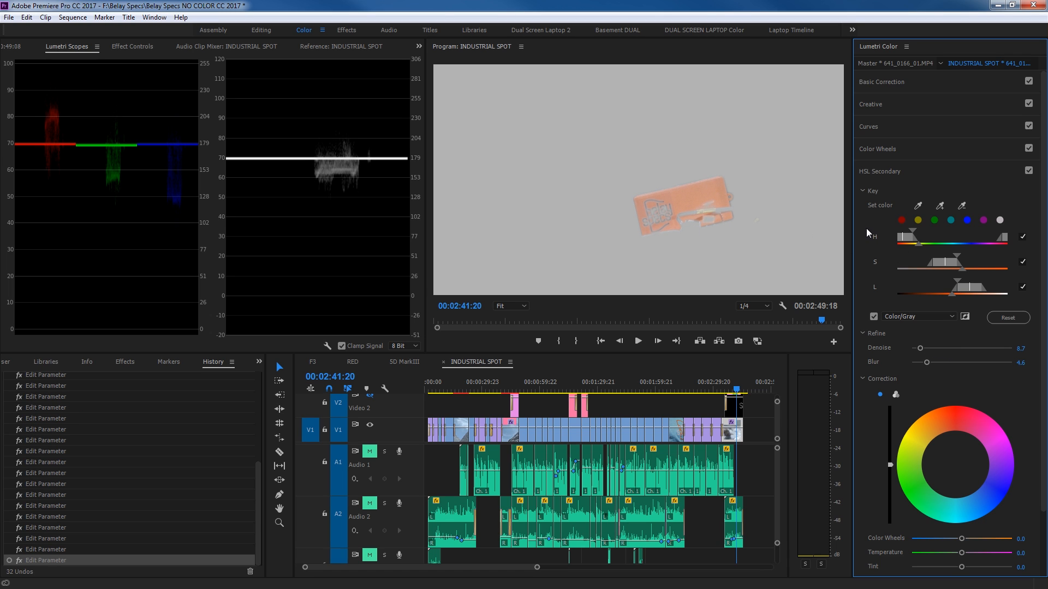
left_click(873, 317)
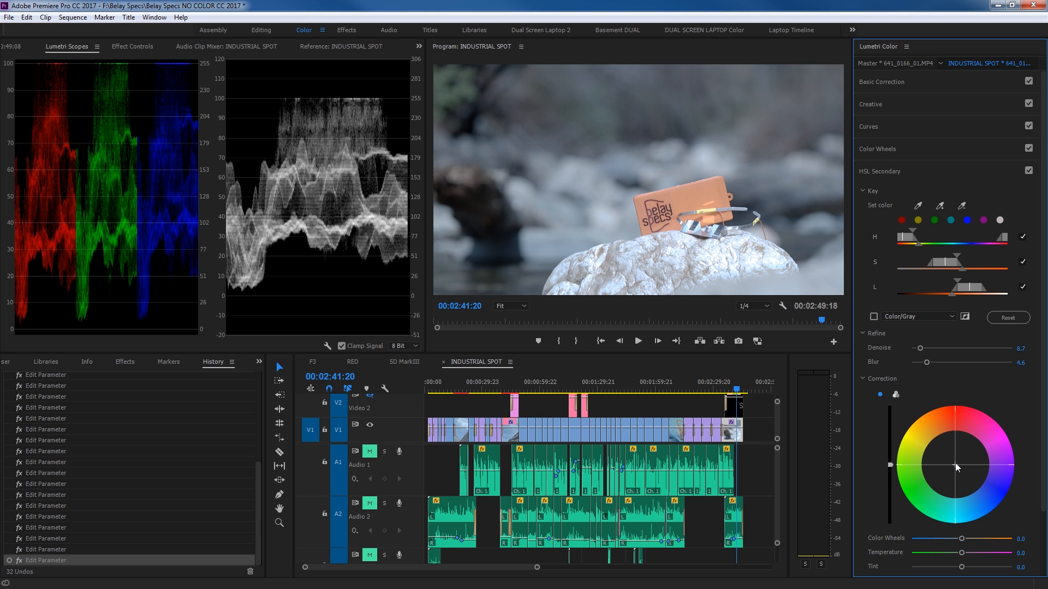
- Set the keyed case's saturation, shown beside the Sharpen label, to 146.7 and push its correction colour wheel slightly toward orange-red
scroll(906, 536, "down", 3)
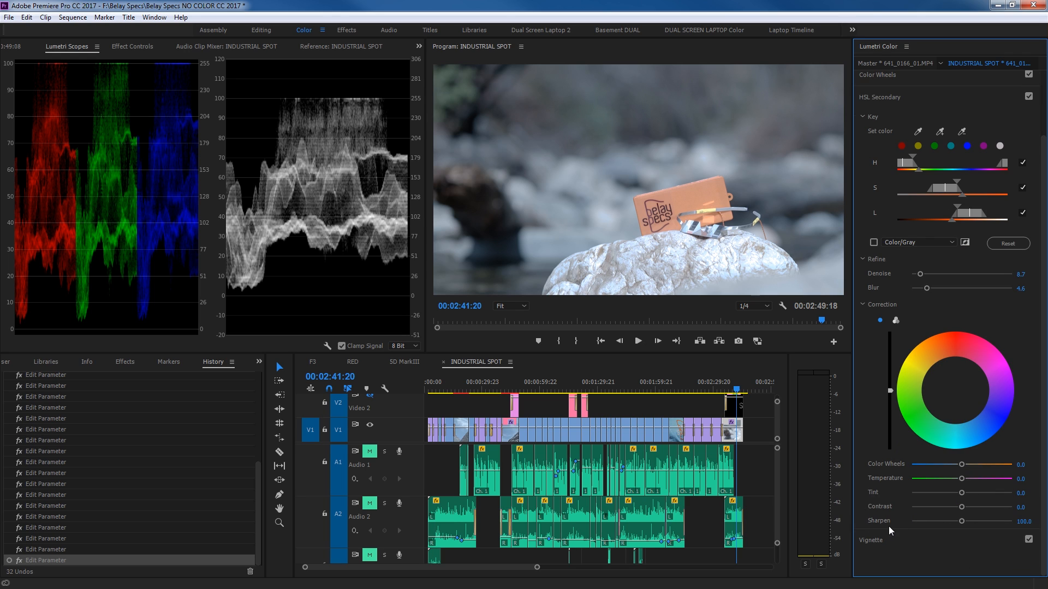
double_click(962, 523)
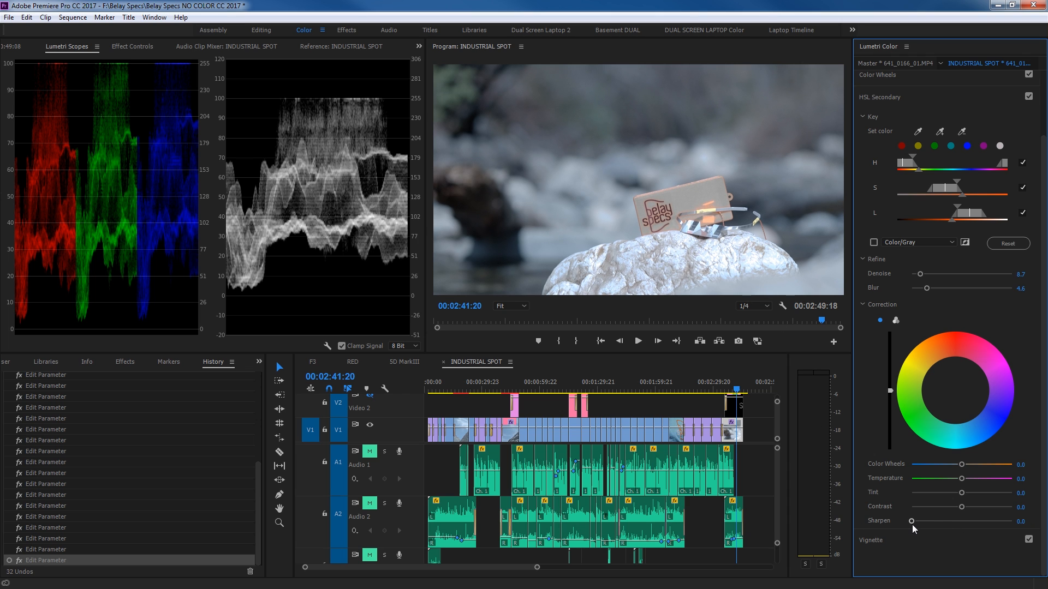
left_click_drag(913, 522, 980, 522)
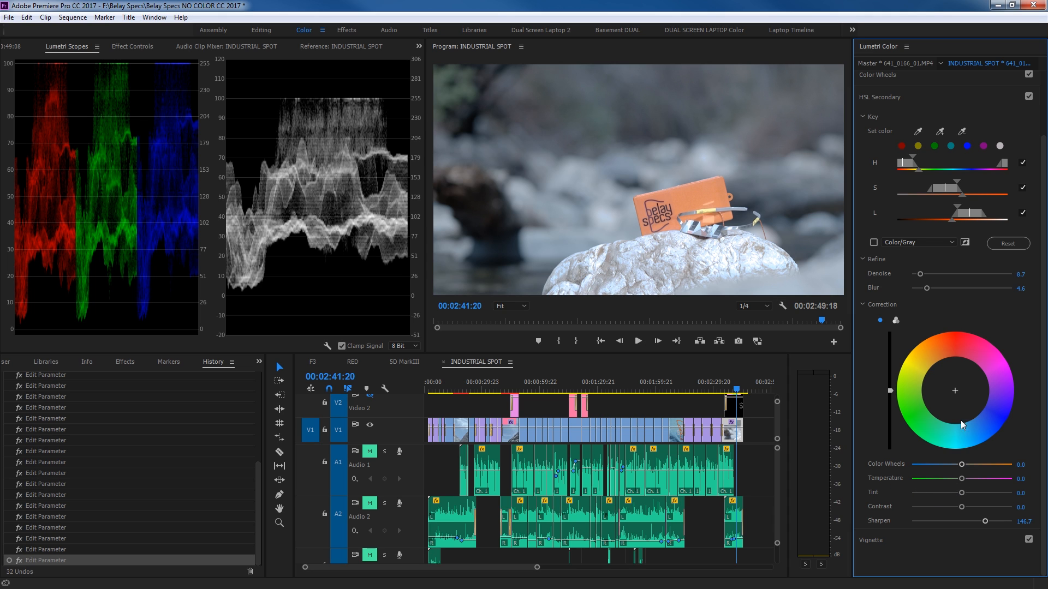
left_click(960, 390)
mouse_move(958, 388)
left_mouse_down()
mouse_move(940, 345)
mouse_move(950, 371)
left_mouse_up()
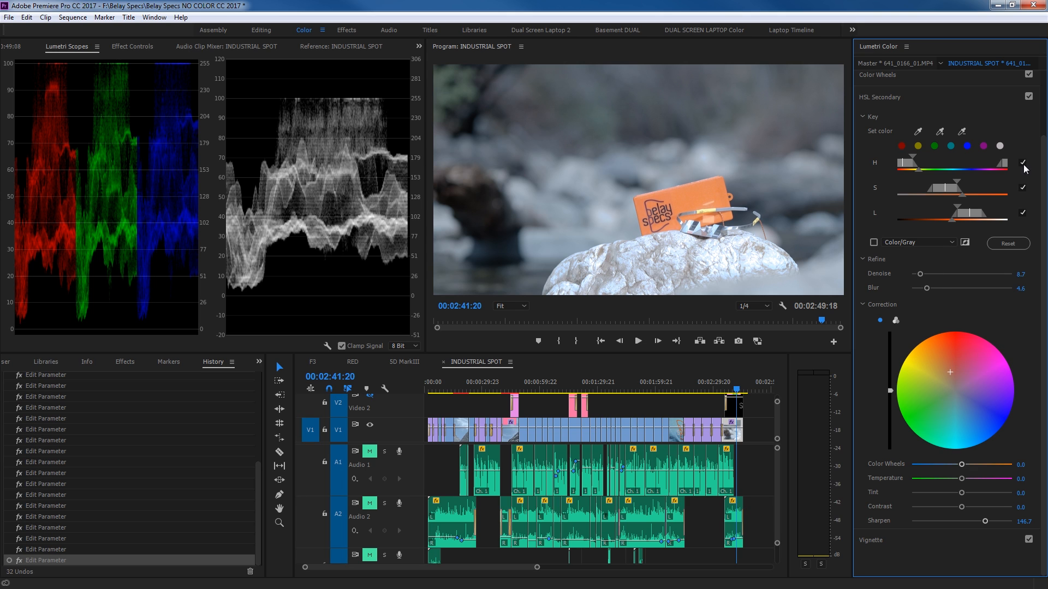
- Compare the orange case with and without its HSL Secondary correction, leaving the correction enabled
left_click(1029, 96)
left_click(1029, 96)
left_click(1029, 96)
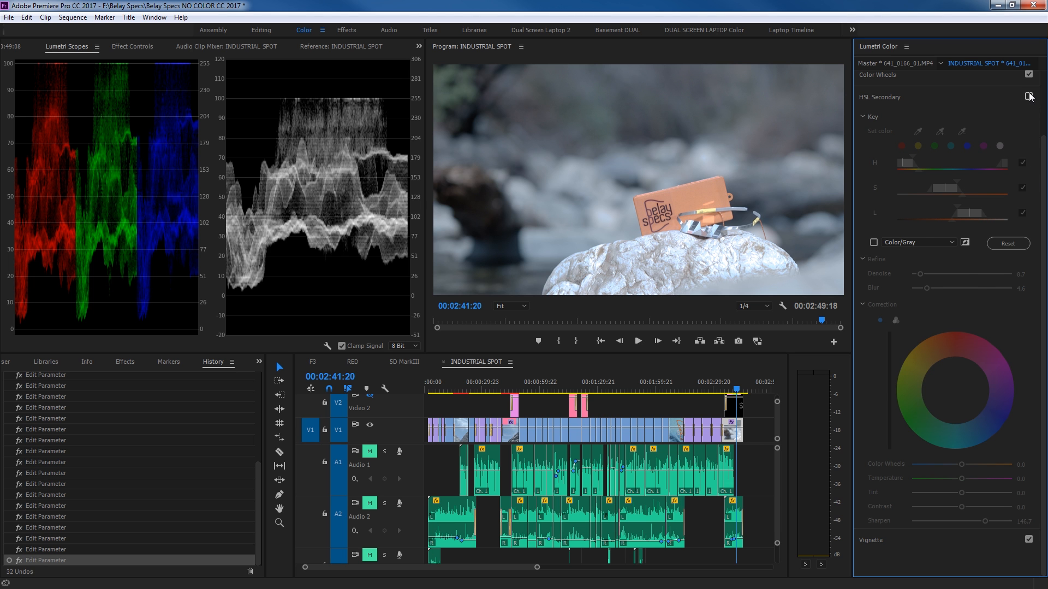
left_click(1029, 96)
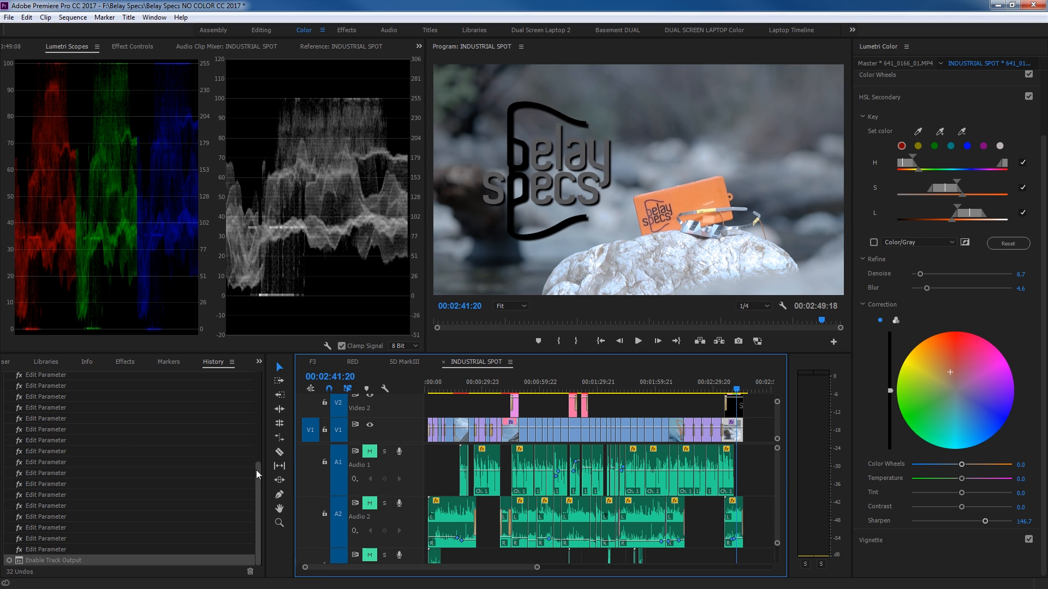
- Create a 1920 x 1080 adjustment layer at 23.976 fps with square pixels in the project
left_click(259, 362)
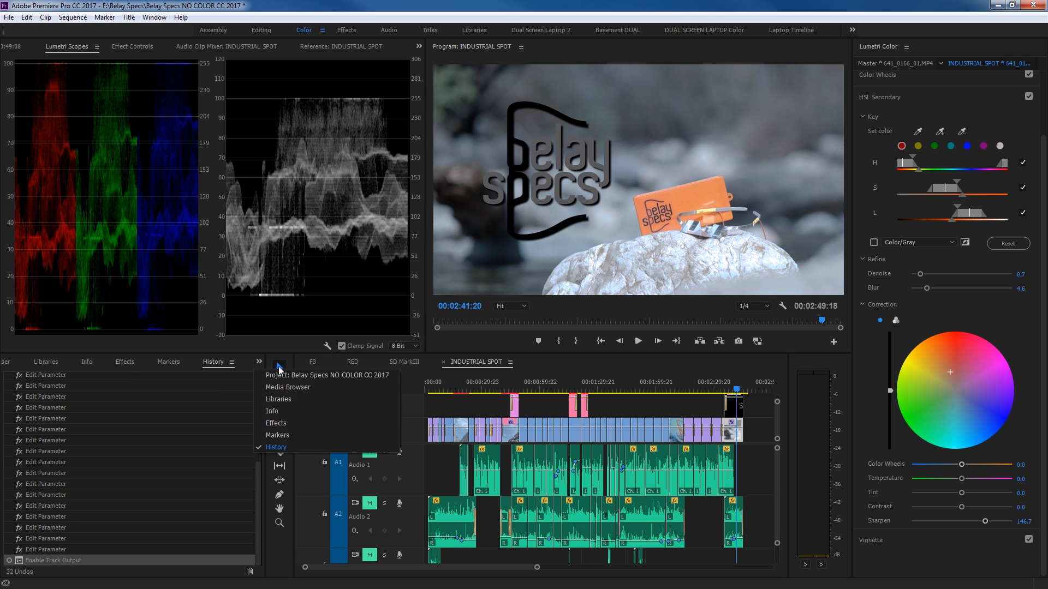
left_click(289, 312)
key("grave")
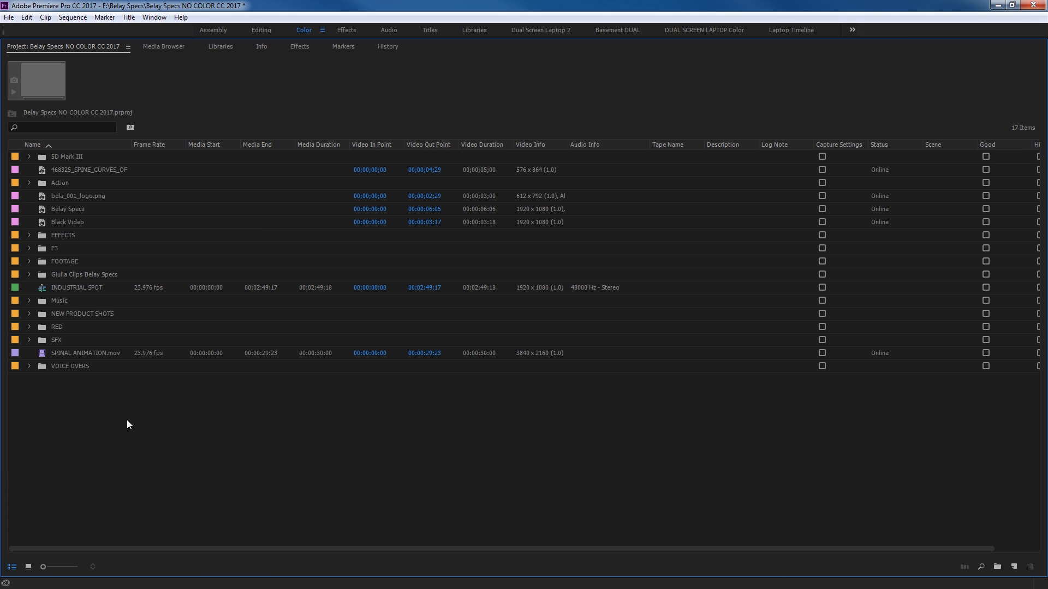
left_click(1016, 567)
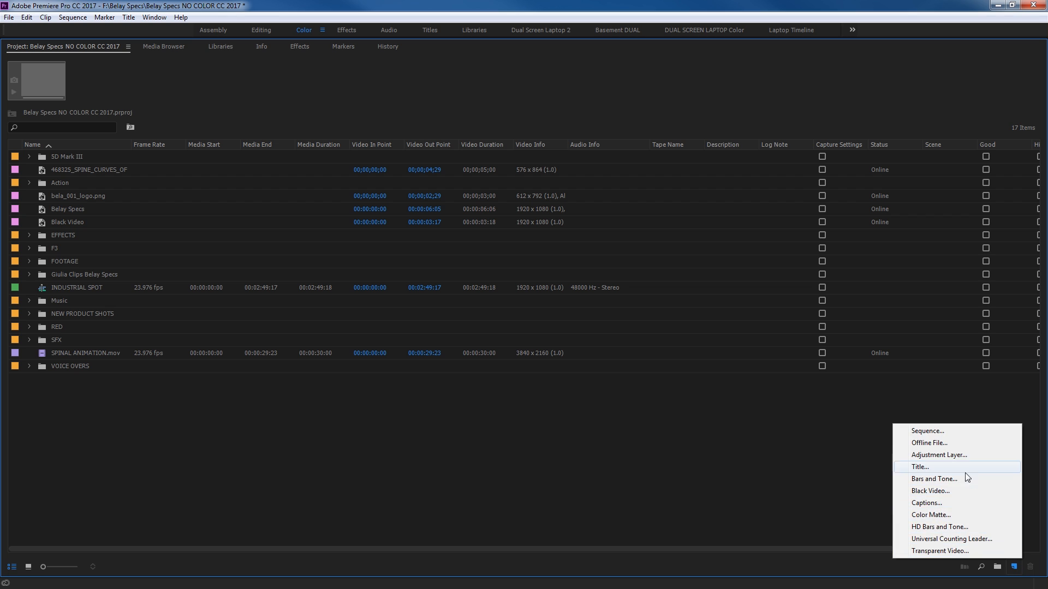
left_click(939, 455)
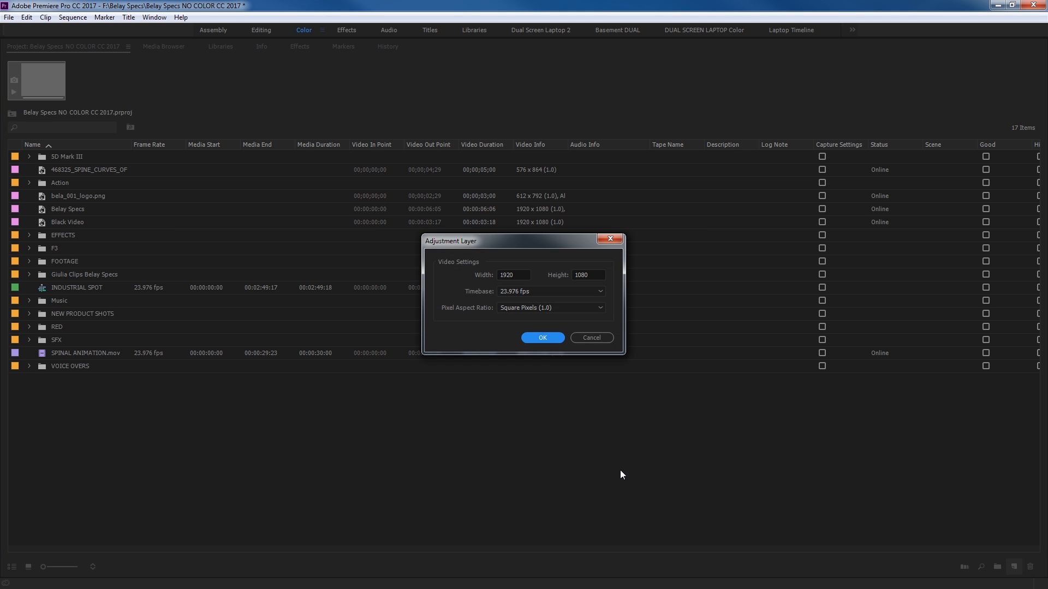
left_click(549, 339)
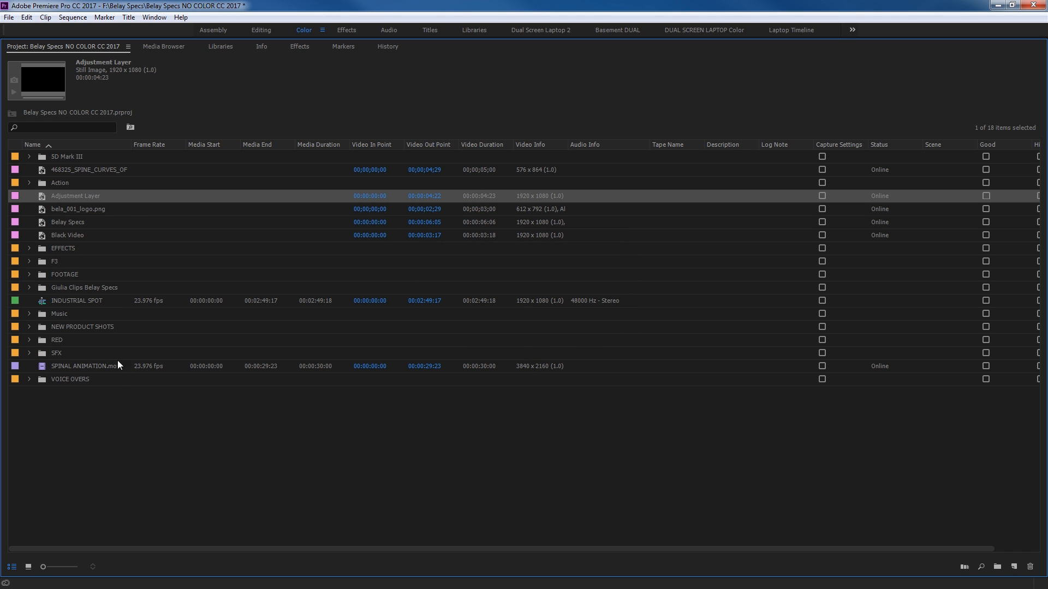
- Place the adjustment layer on V4 and extend it over the whole INDUSTRIAL SPOT sequence
key("grave")
left_click_drag(57, 514, 446, 411)
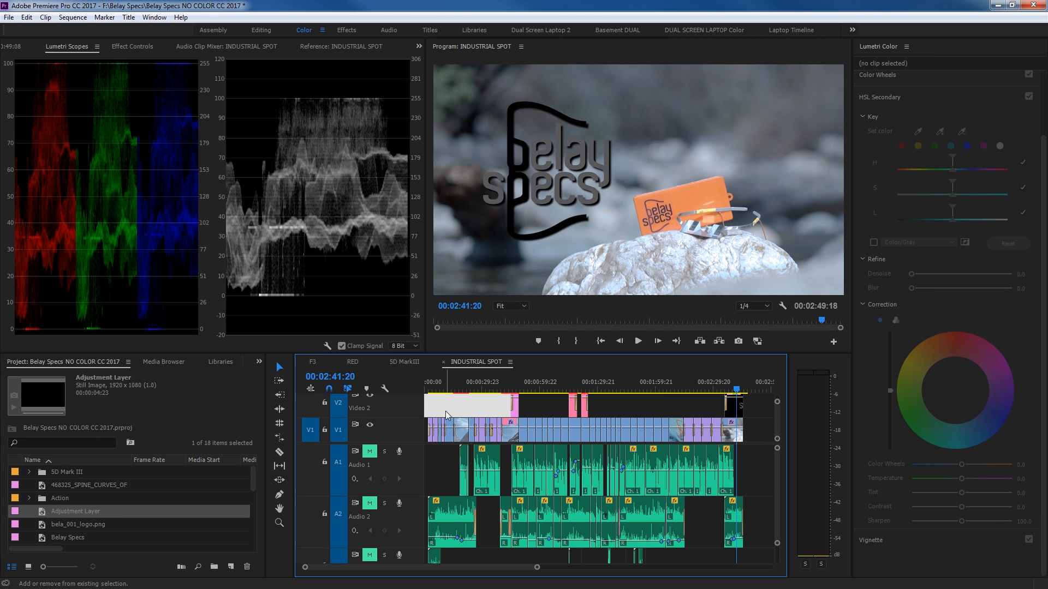
key("shift+minus")
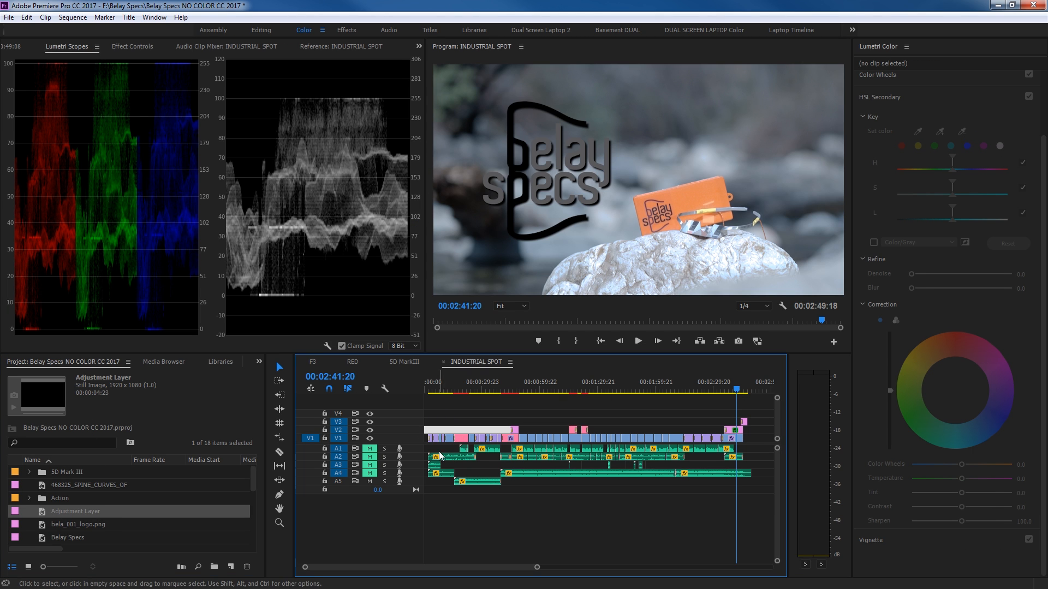
left_click_drag(60, 512, 747, 422)
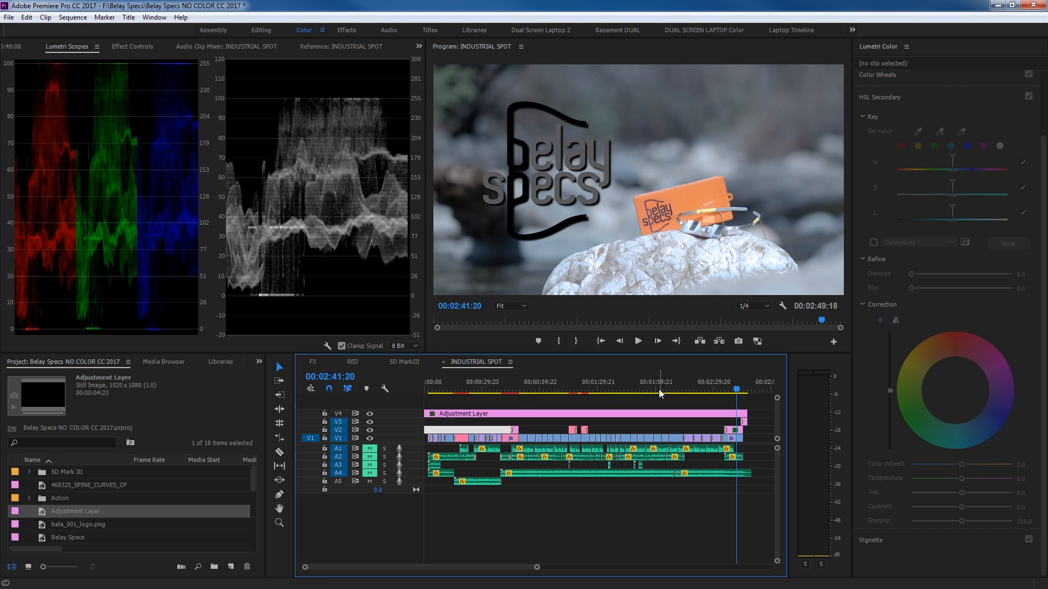
- Go to the man's profile close-up at 00:00:51:05, select the adjustment layer and open its Creative settings
left_click(523, 390)
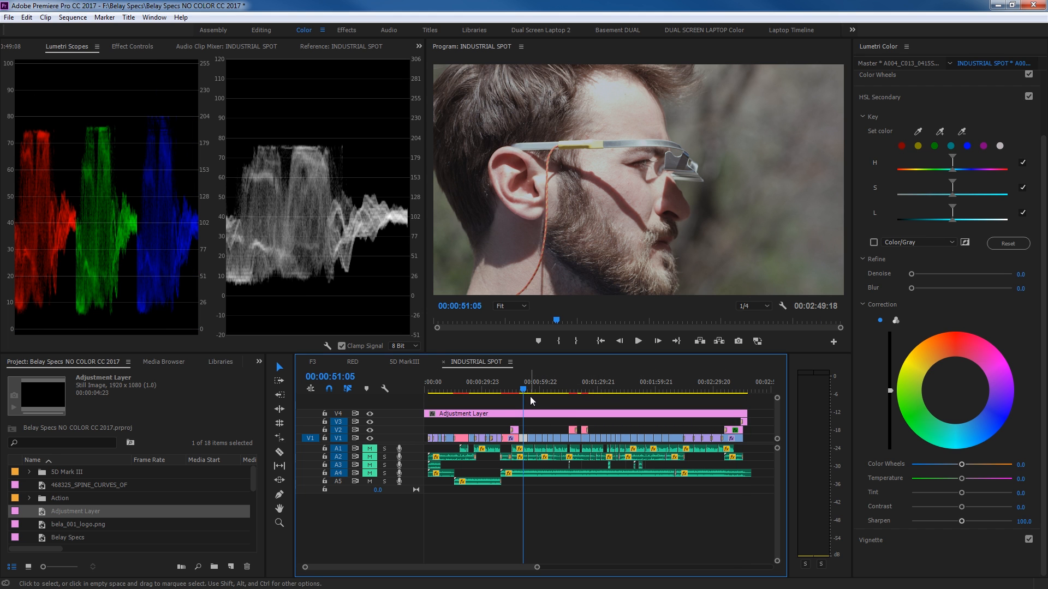
left_click(527, 416)
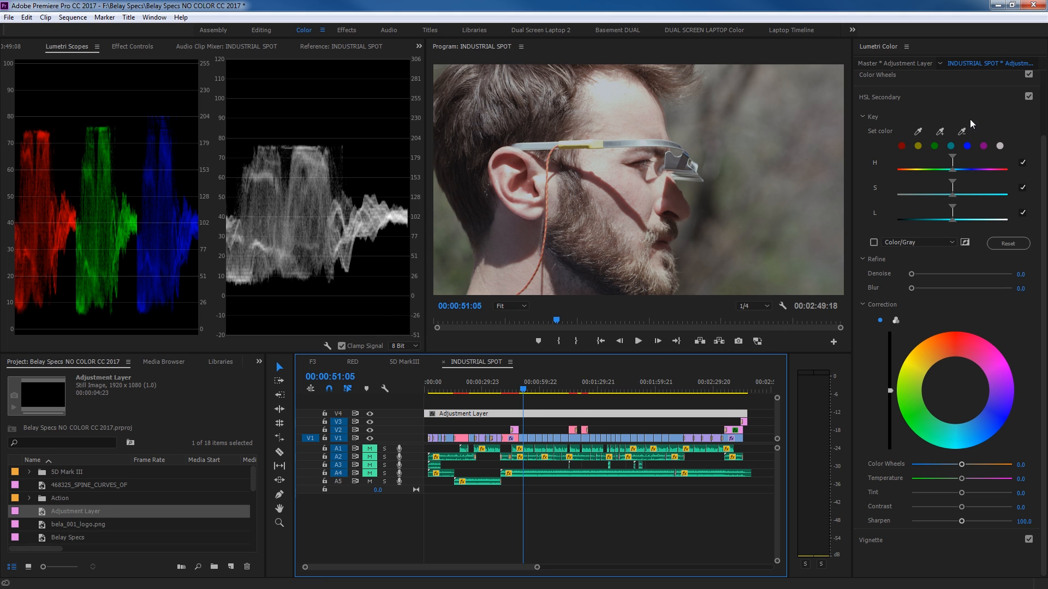
scroll(961, 123, "up", 3)
left_click(929, 98)
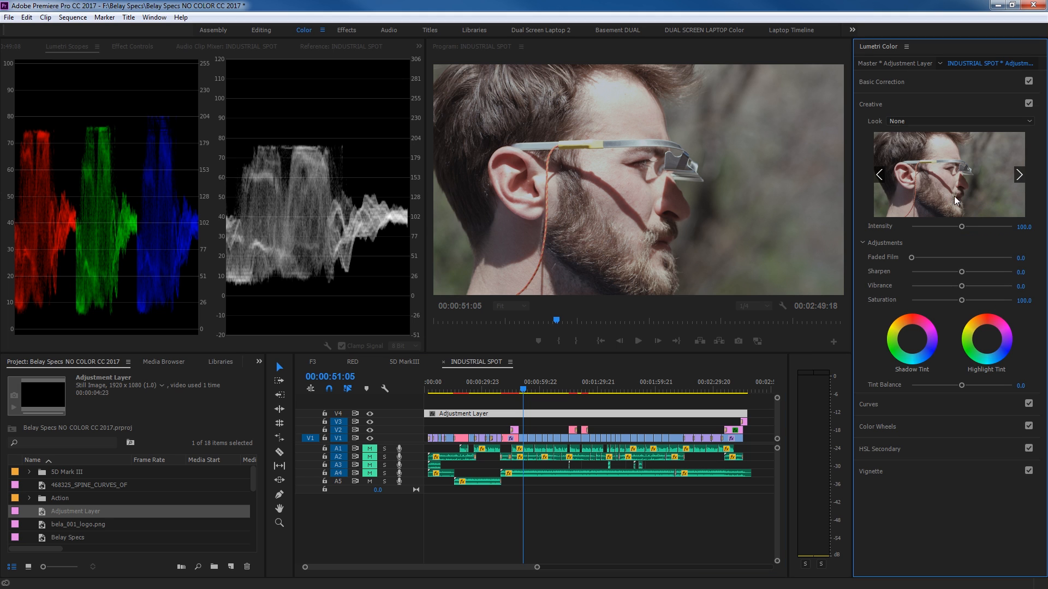
- Preview several Creative looks on the profile close-up in the enlarged look preview, ending on Fuji REALA 500D Kodak 2393
key("grave")
scroll(927, 362, "down", 5)
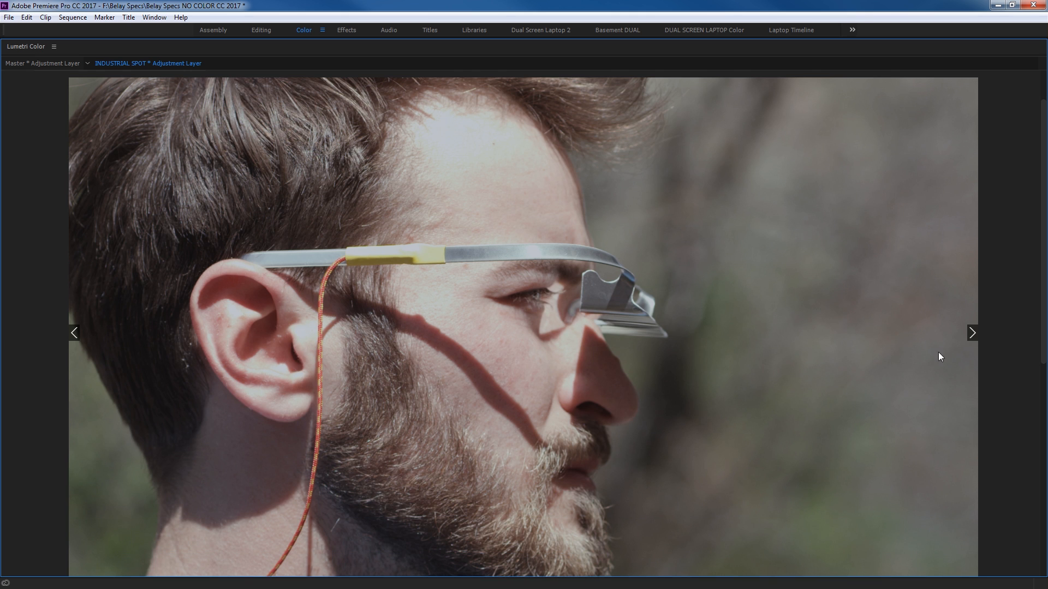
left_click(972, 334)
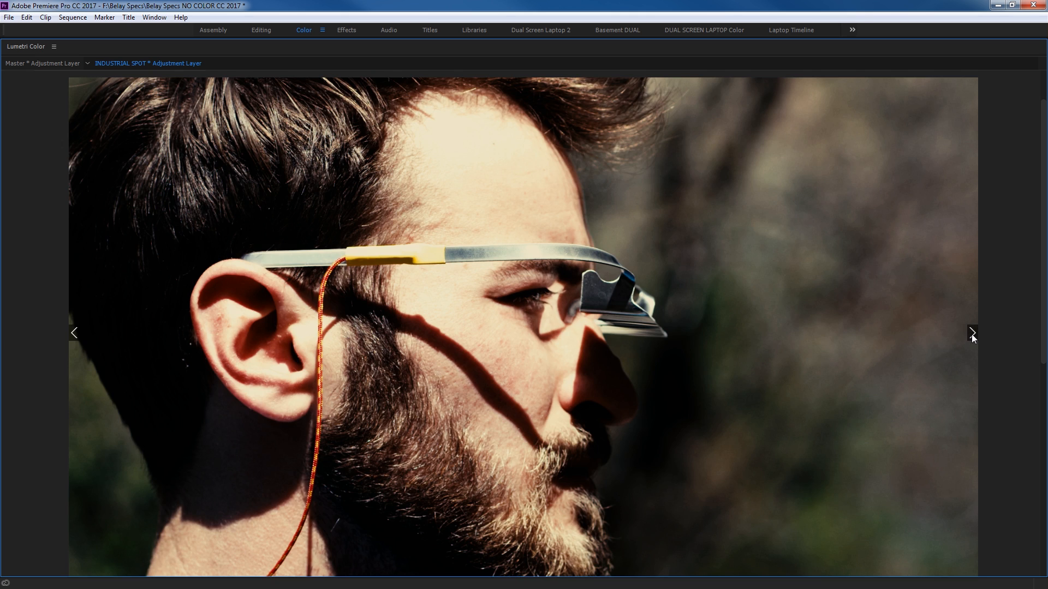
left_click(972, 334)
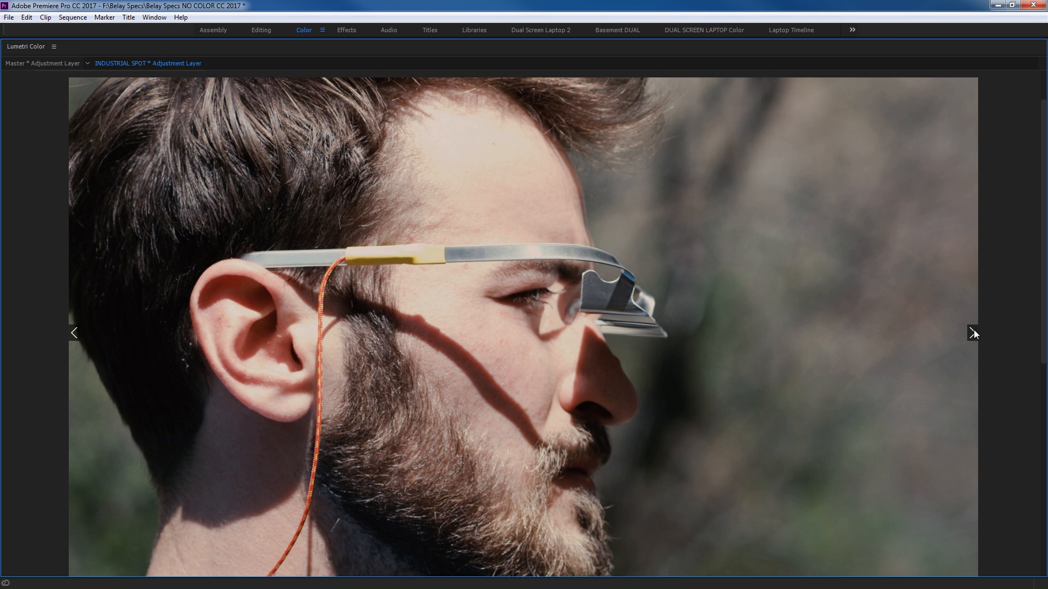
left_click(972, 333)
left_click(973, 336)
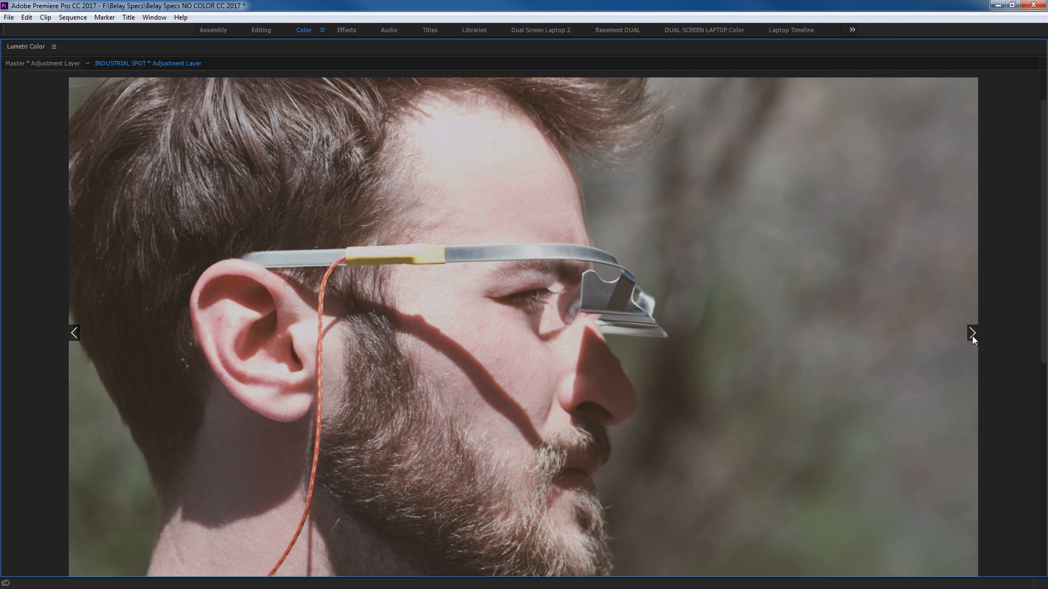
left_click(972, 334)
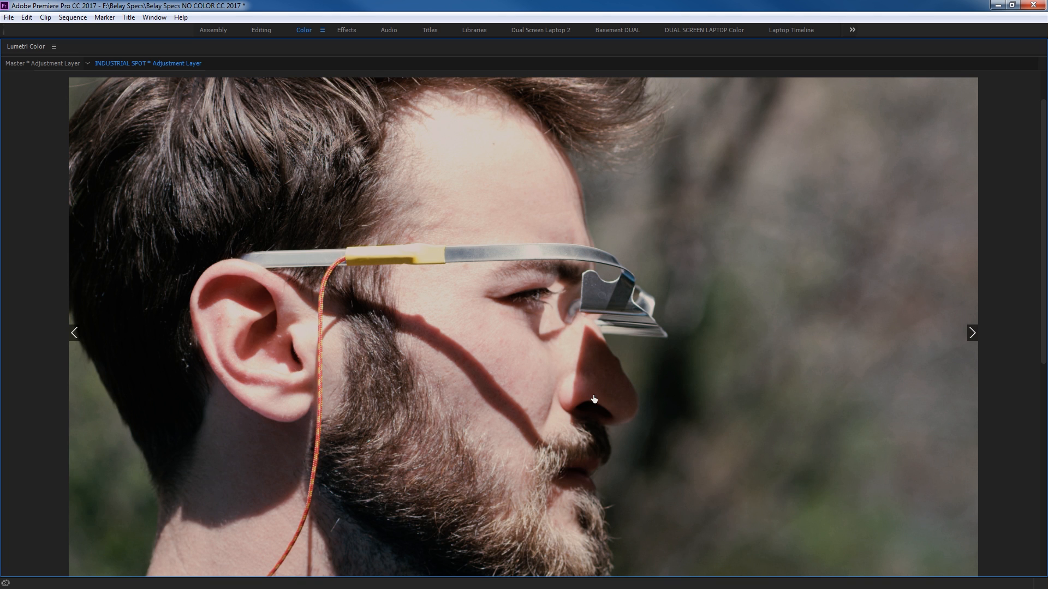
key("grave")
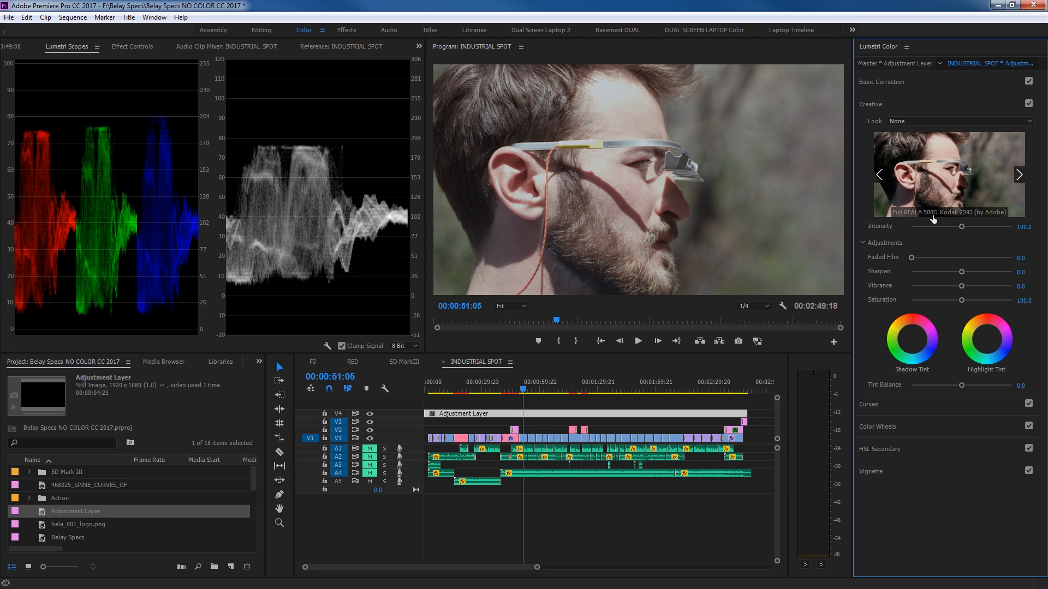
- Browse further through the Creative looks and apply Fuji REALA 500D Kodak 2393 to the adjustment layer
left_click(1019, 175)
left_click(1019, 175)
left_click(1018, 175)
left_click(1019, 175)
left_click(1019, 179)
left_click(1019, 179)
left_click(1018, 179)
left_click(1018, 179)
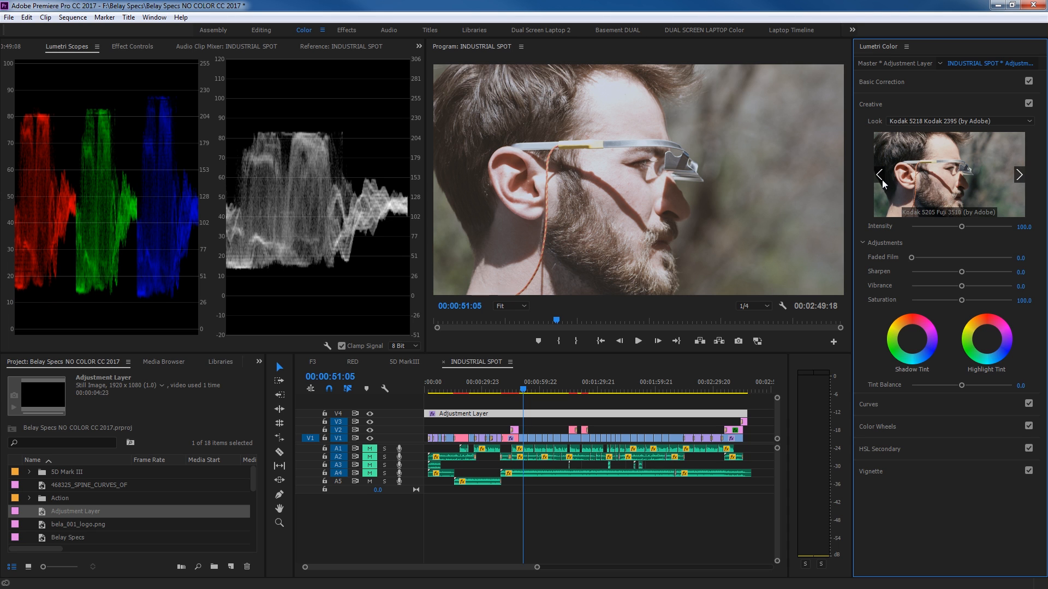
left_click(881, 183)
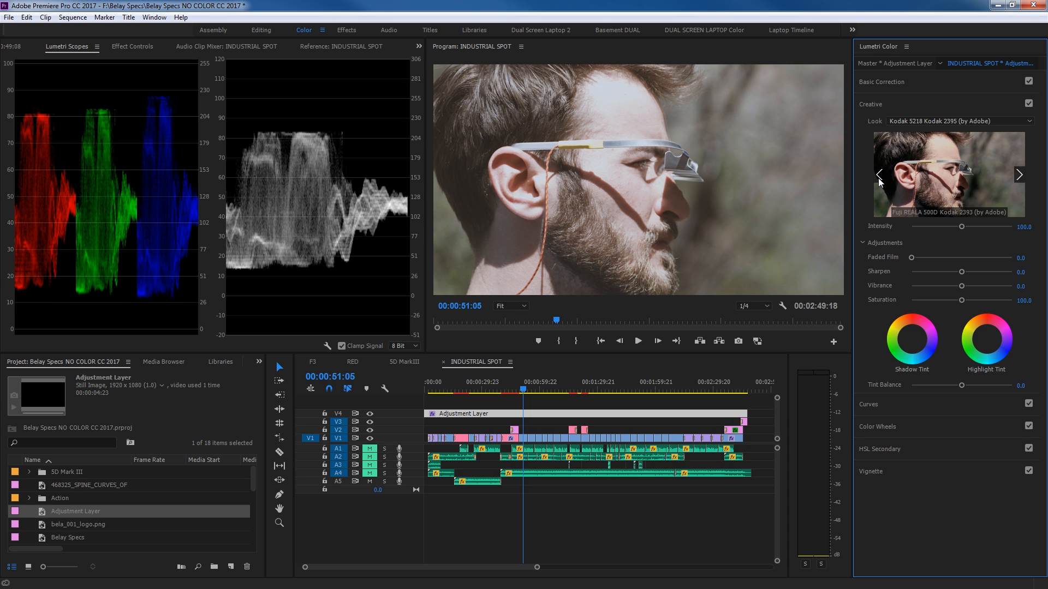
left_click(926, 180)
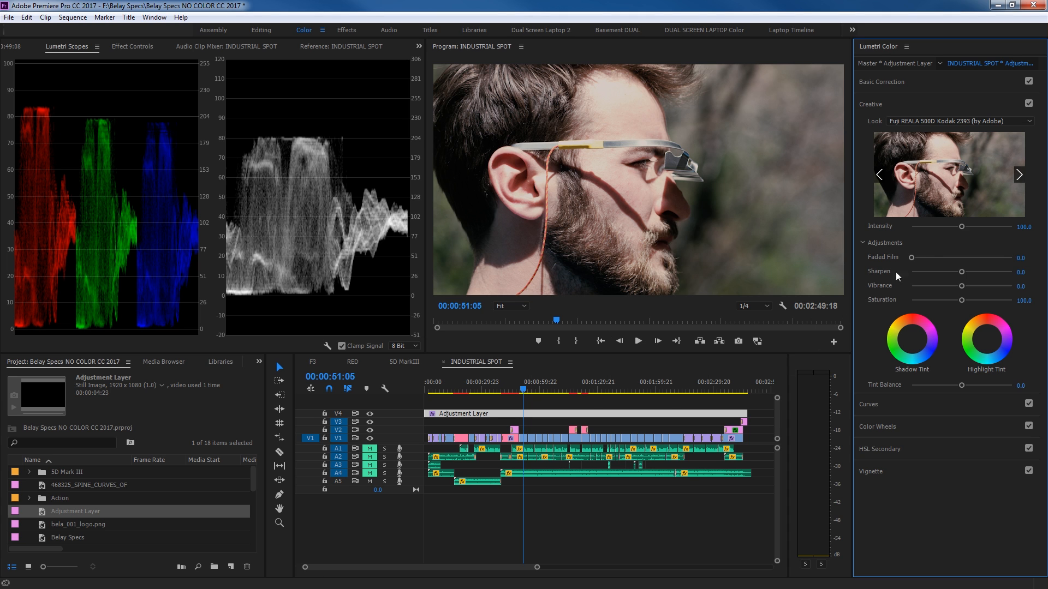
- Set the look's Intensity to 44.6, Sharpen to 10.9, Vibrance to 27.2 and Saturation to 78.2, and compare with V4 hidden and shown
left_click_drag(958, 225, 934, 231)
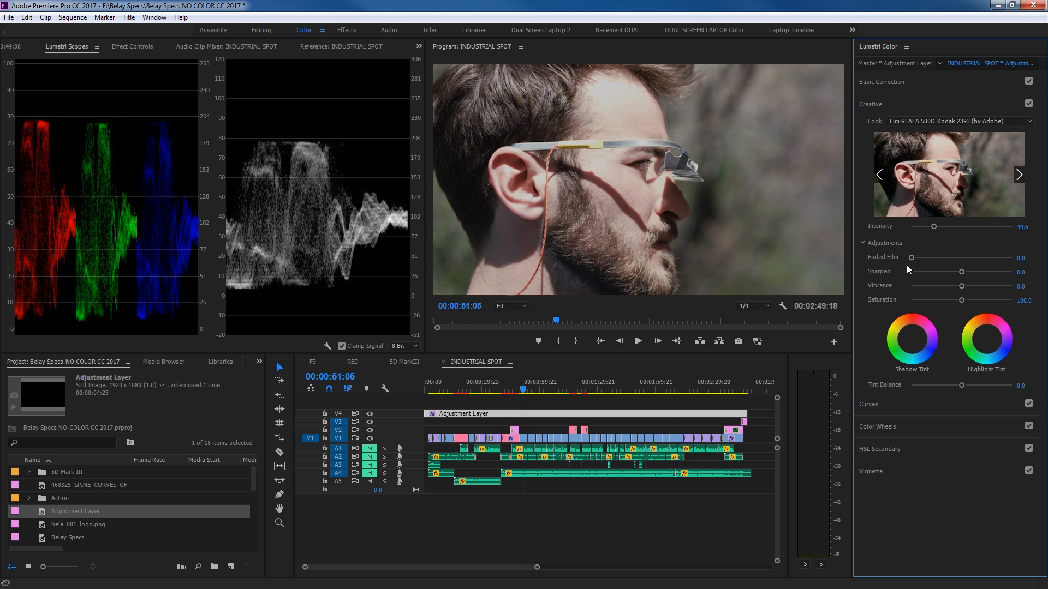
left_click_drag(961, 271, 949, 303)
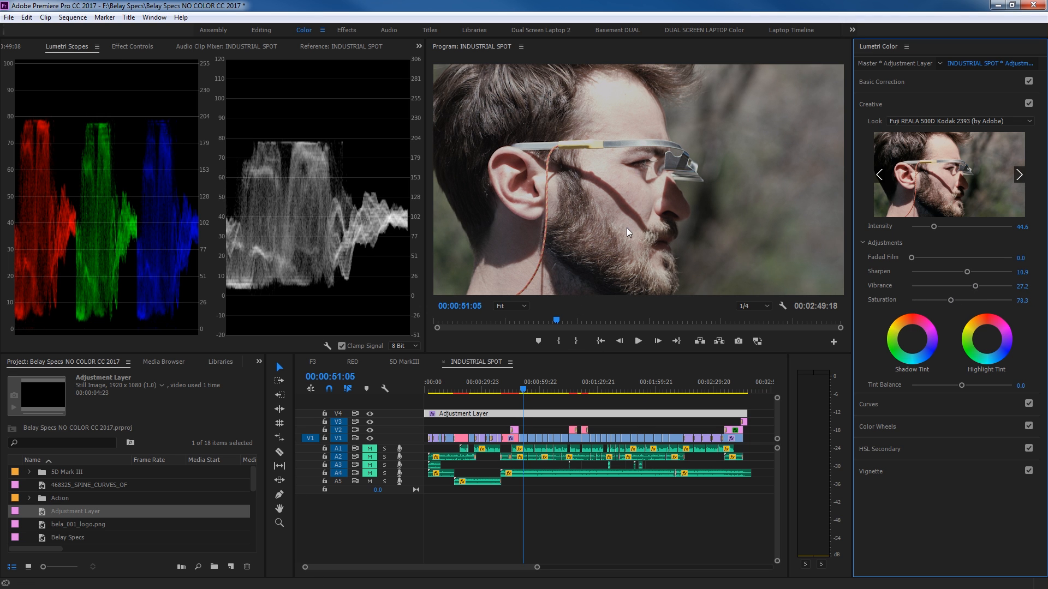
left_click(370, 413)
left_click(371, 414)
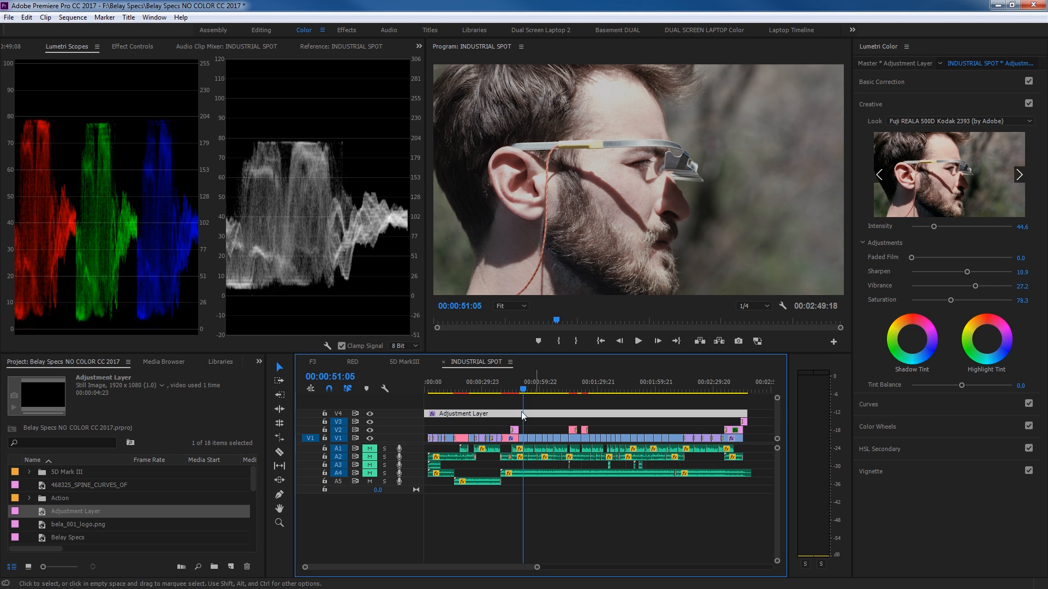
- Try splitting the V4 adjustment layer partway along the sequence, and undo the split
left_click(729, 389)
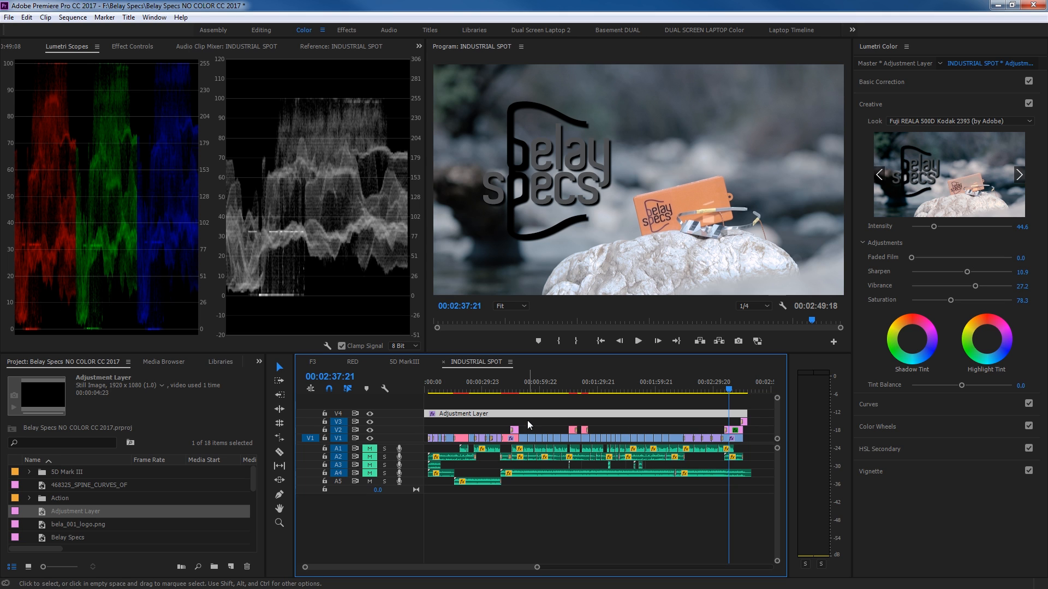
key("c")
left_click(608, 413)
left_click(642, 425)
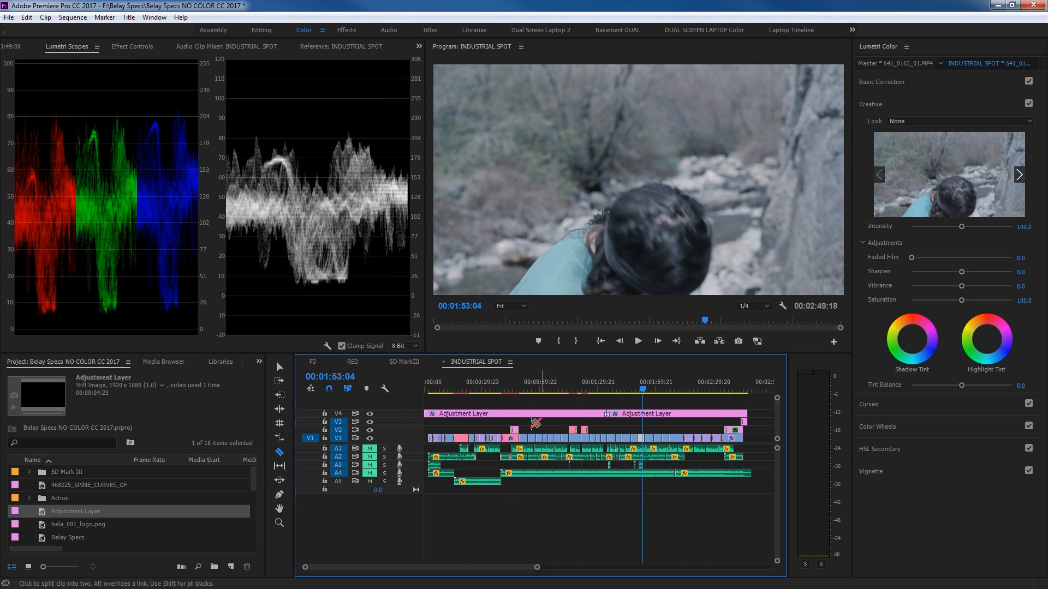
key("ctrl+z")
- Go to the belay specs logo shot at 00:02:38:17, open the Vignette settings and select the adjustment layer
left_click(631, 392)
left_click_drag(633, 393, 730, 392)
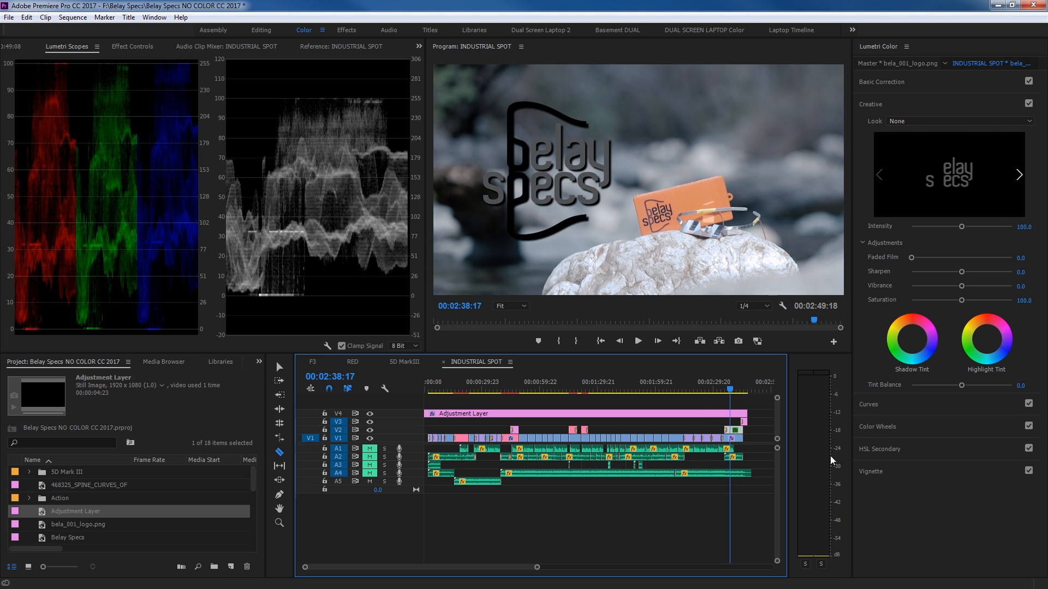
left_click(888, 473)
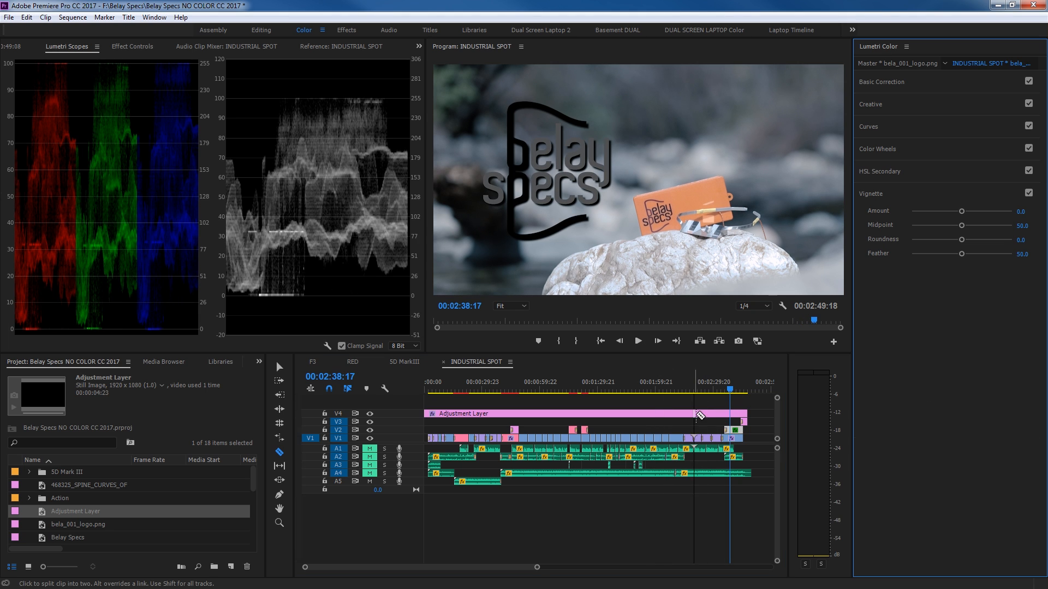
key("v")
left_click(716, 413)
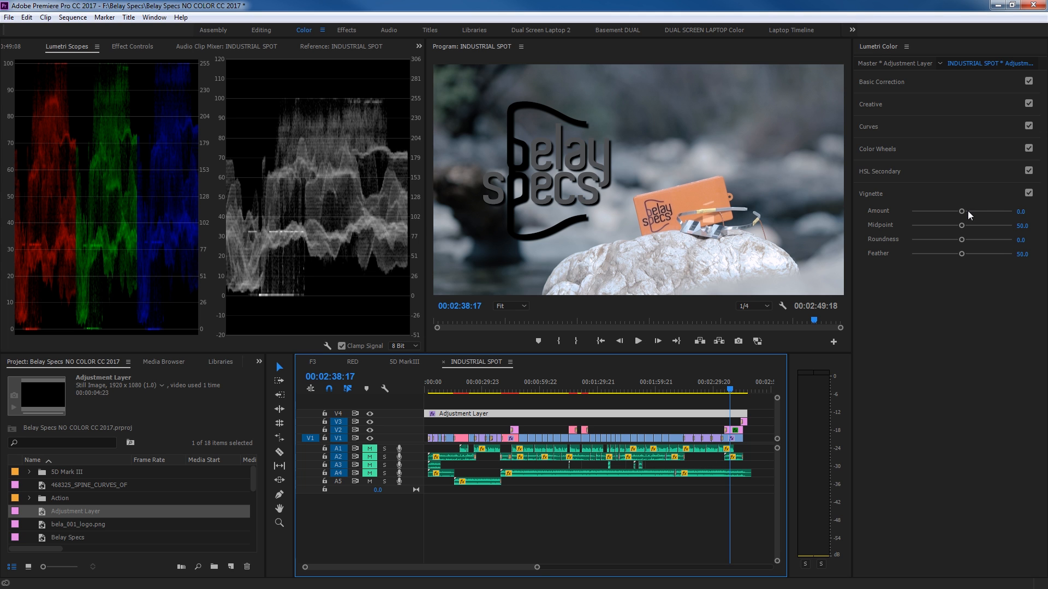
- Give the adjustment layer a vignette with Amount -1.2 and Feather 28.3, and compare the shot with the vignette off and on
left_click_drag(962, 211, 926, 210)
left_click_drag(961, 213, 942, 214)
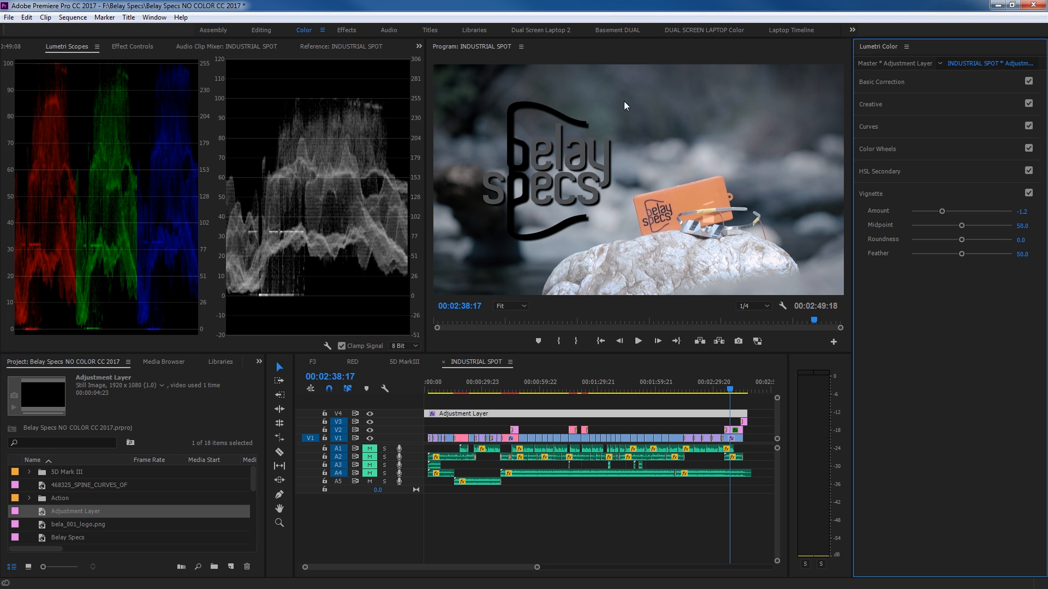
left_click_drag(991, 251, 885, 313)
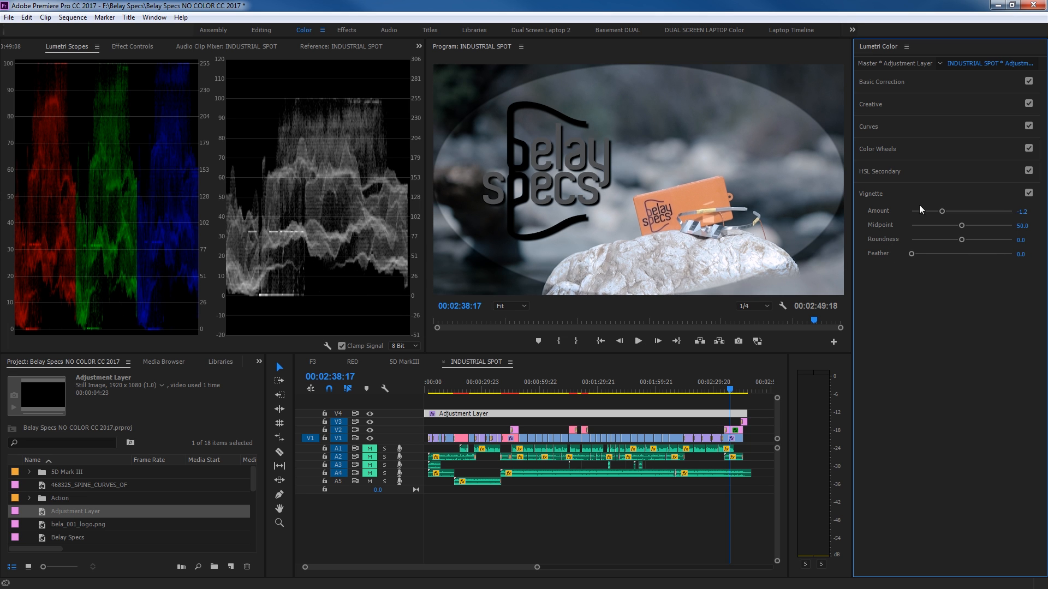
mouse_move(937, 252)
left_mouse_down()
mouse_move(912, 255)
mouse_move(940, 258)
left_mouse_up()
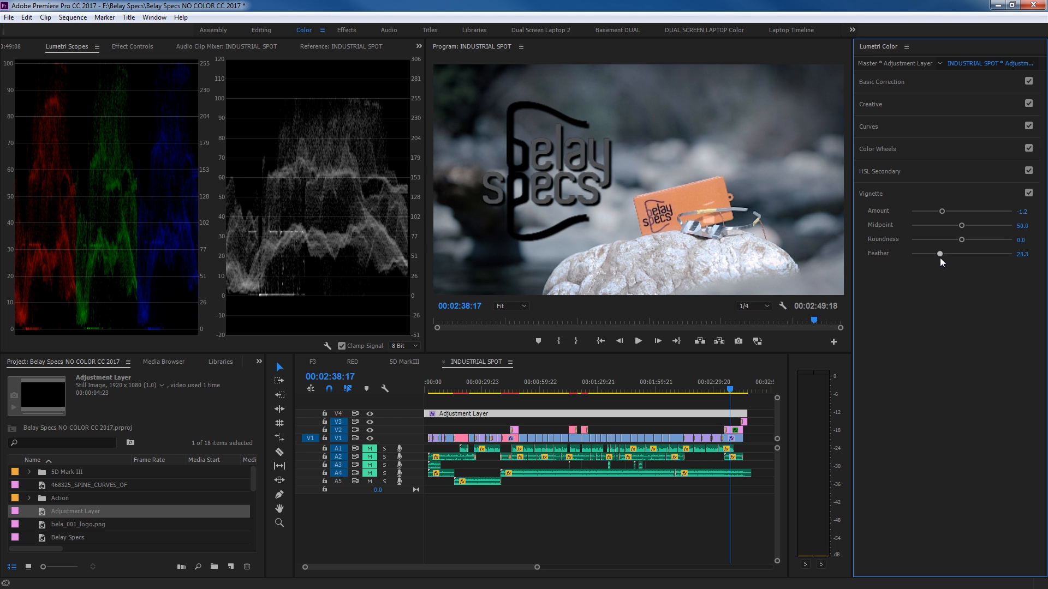
left_click(1028, 193)
left_click(1029, 193)
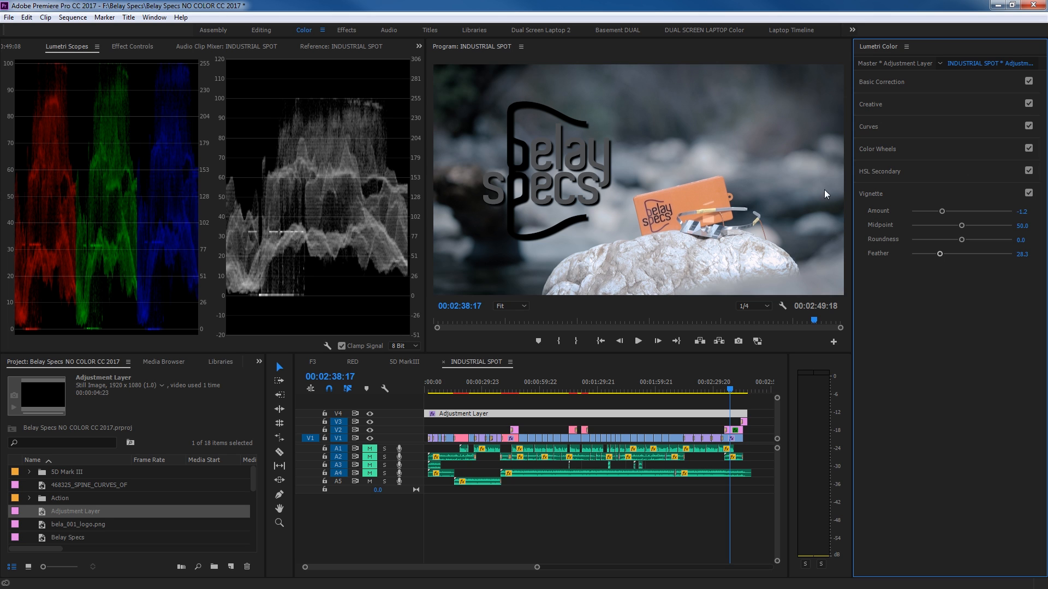